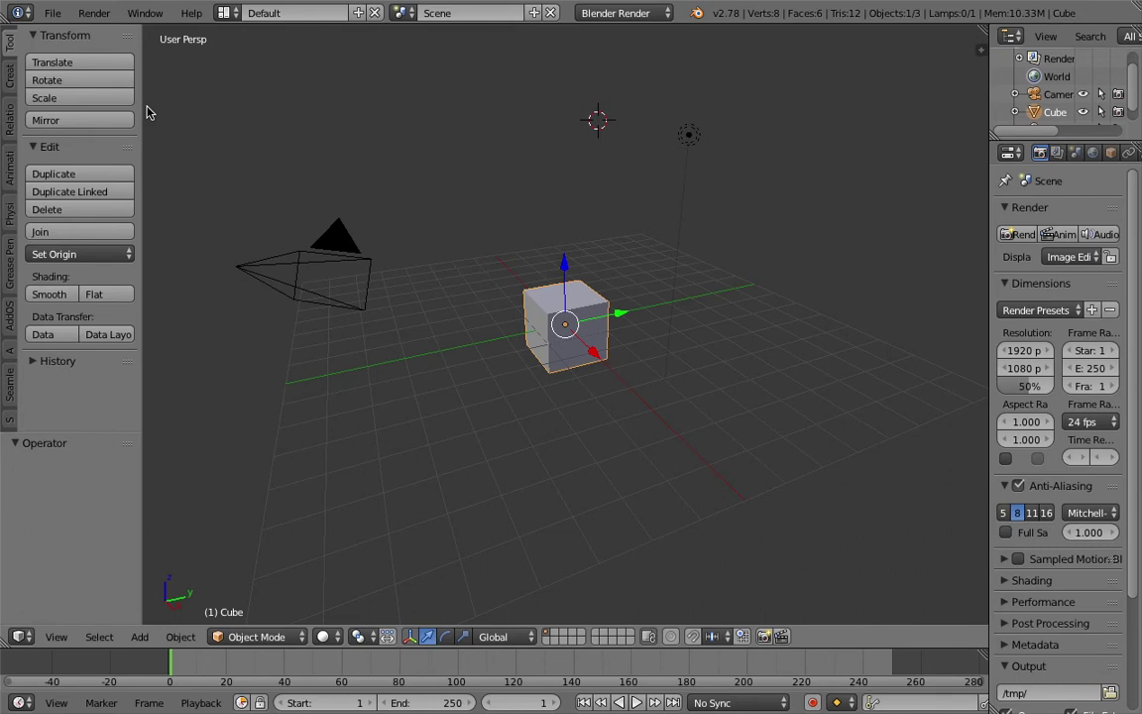
Step: Open the recent file containing the gp_dance node tree and widen the node editor and 3D view
left_click(51, 13)
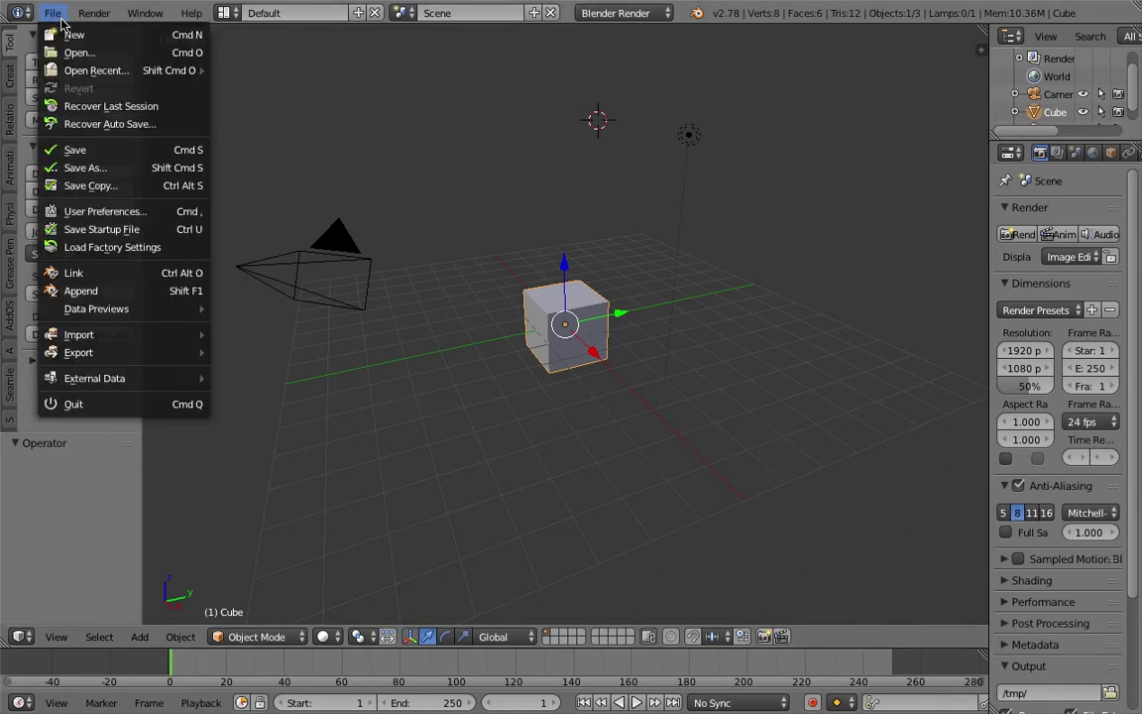
mouse_move(136, 79)
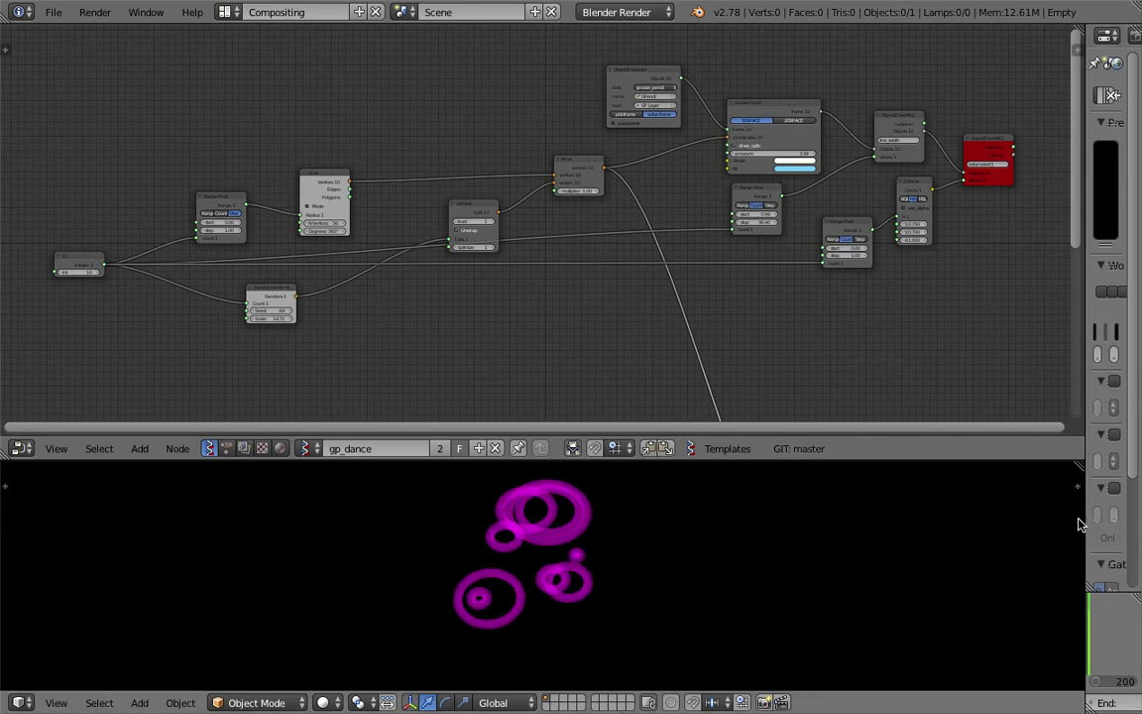
left_click_drag(1084, 523, 794, 521)
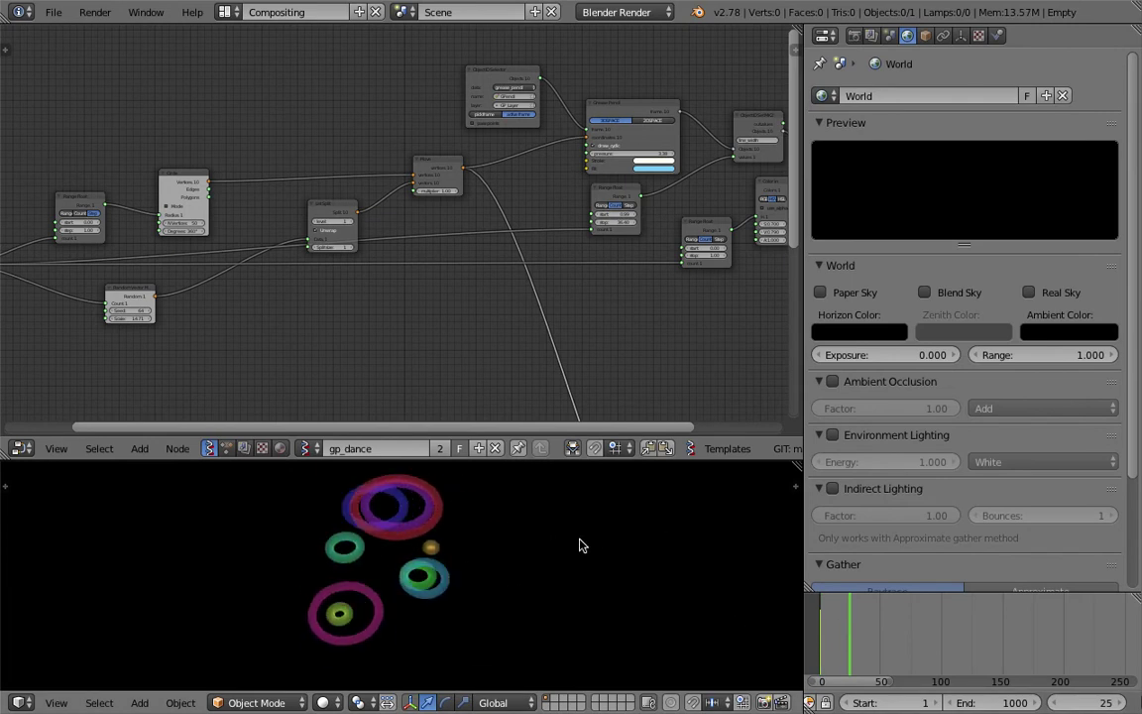
left_click_drag(804, 164, 932, 166)
middle_click_drag(666, 176, 634, 196)
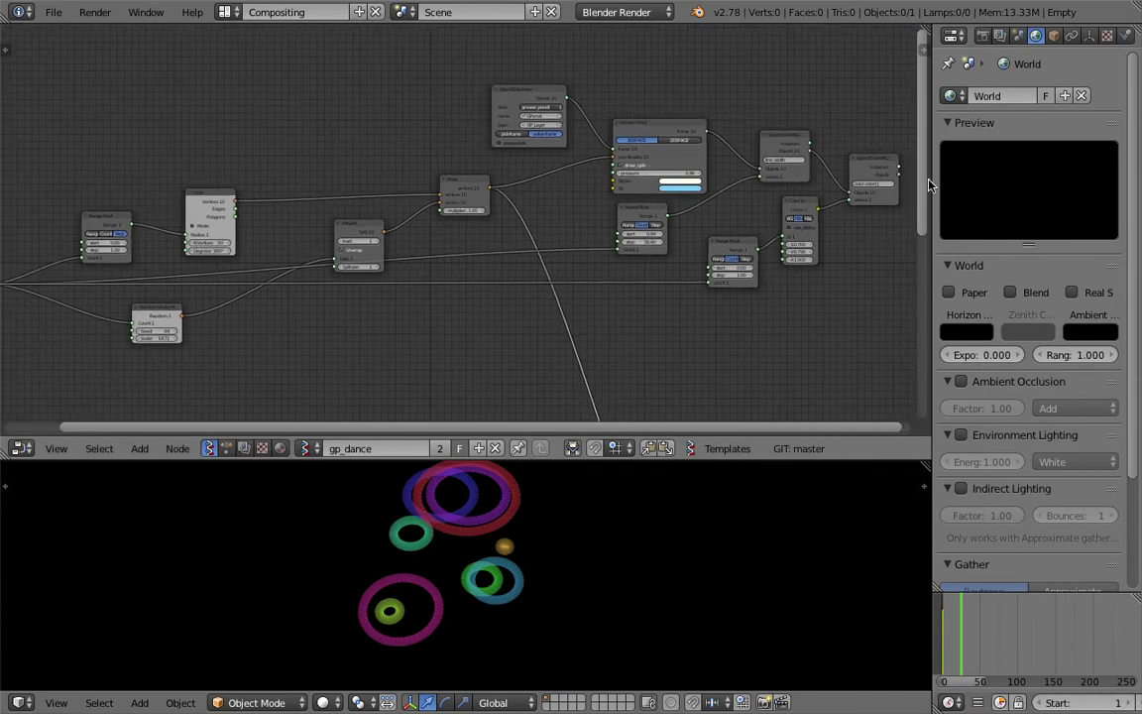
left_click_drag(932, 182, 1057, 186)
Step: Move the Circle node of the gp_dance tree up and away from the Range Float node feeding its radius
scroll(922, 215, "up", 5)
middle_click_drag(915, 210, 645, 237)
scroll(646, 237, "down", 4)
middle_click_drag(96, 203, 324, 162)
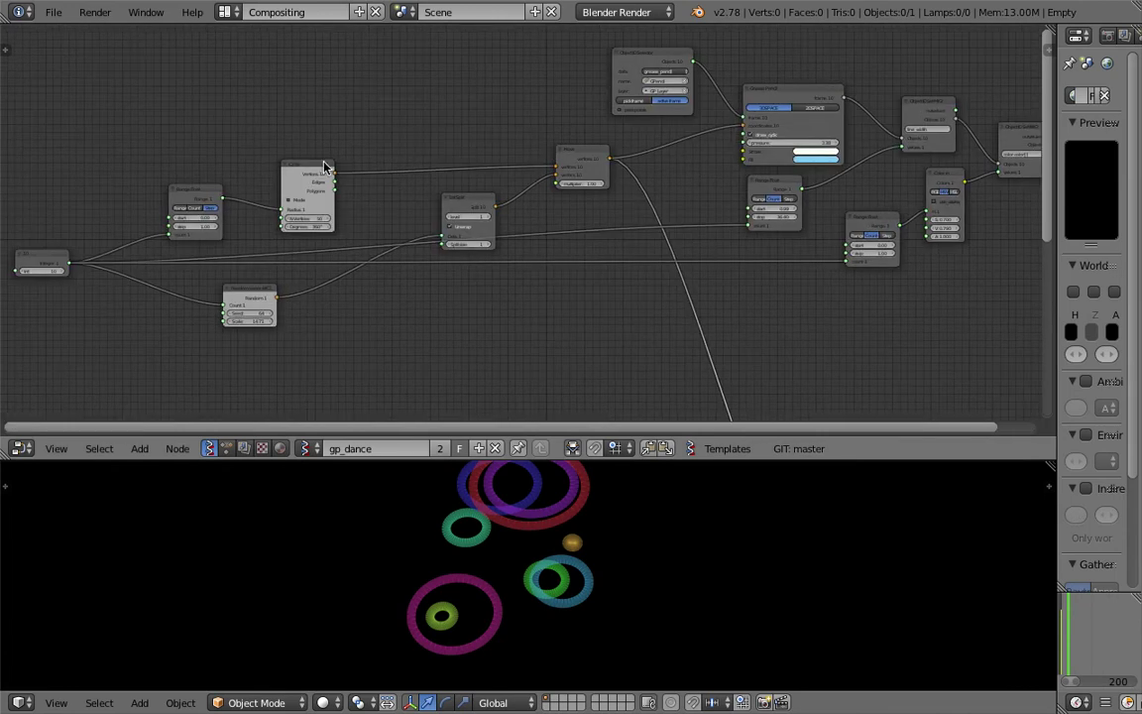
left_click_drag(321, 166, 420, 114)
middle_click_drag(436, 142, 469, 204)
scroll(469, 204, "up", 9)
left_click_drag(375, 140, 449, 140)
scroll(309, 183, "down", 2)
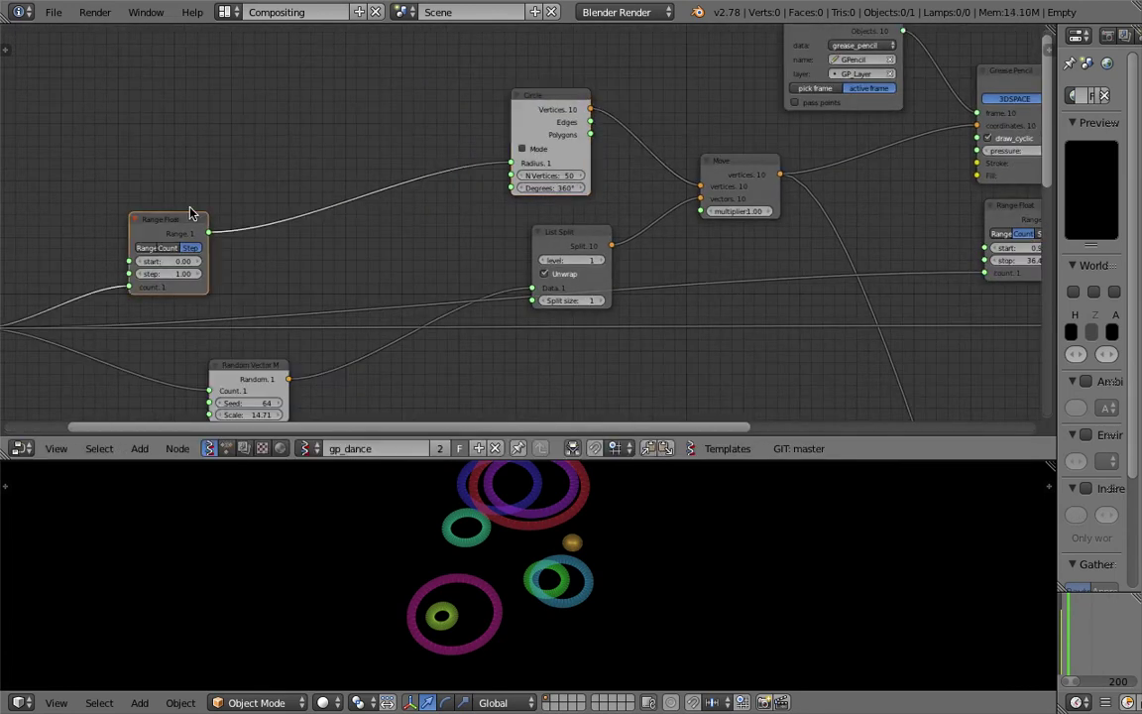
Step: Reposition the Range Float, integer 10 and Random Vector MK2 nodes closer to the Circle and List Split nodes
left_click_drag(165, 229, 318, 154)
middle_click_drag(368, 183, 501, 132)
scroll(397, 169, "down", 1)
left_click_drag(138, 260, 255, 212)
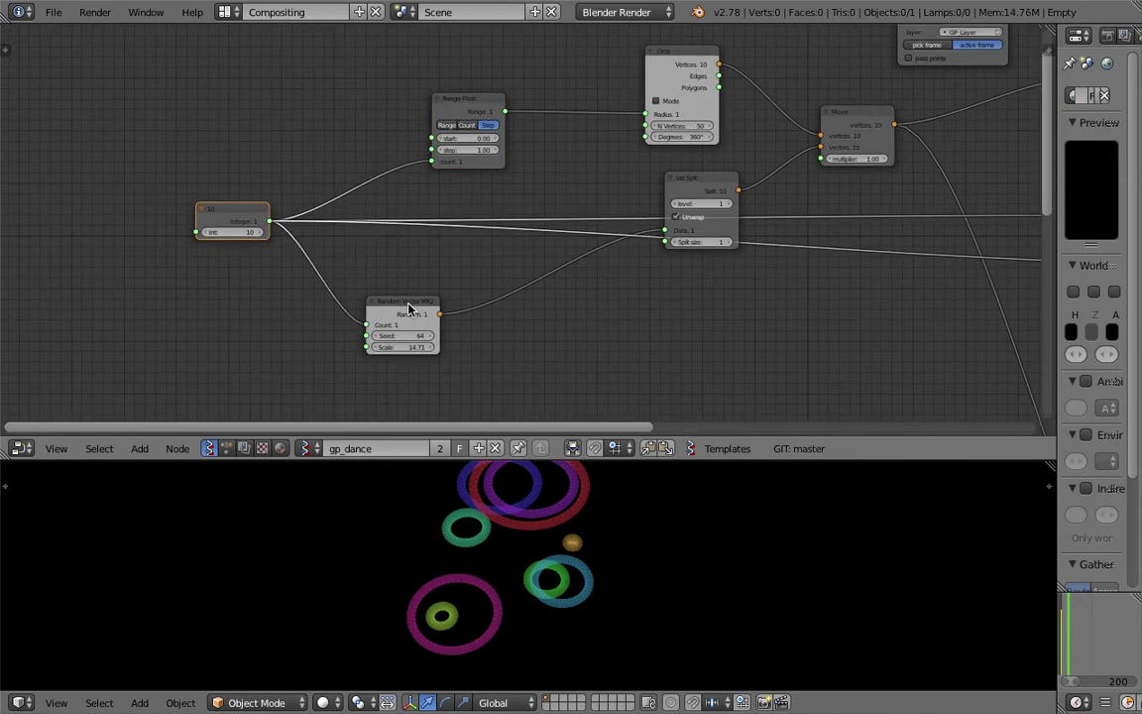
left_click_drag(408, 304, 491, 285)
Step: Try a higher seed on the Random Vector MK2 node to scatter the circles differently
scroll(469, 257, "up", 3)
middle_click_drag(510, 222, 408, 200)
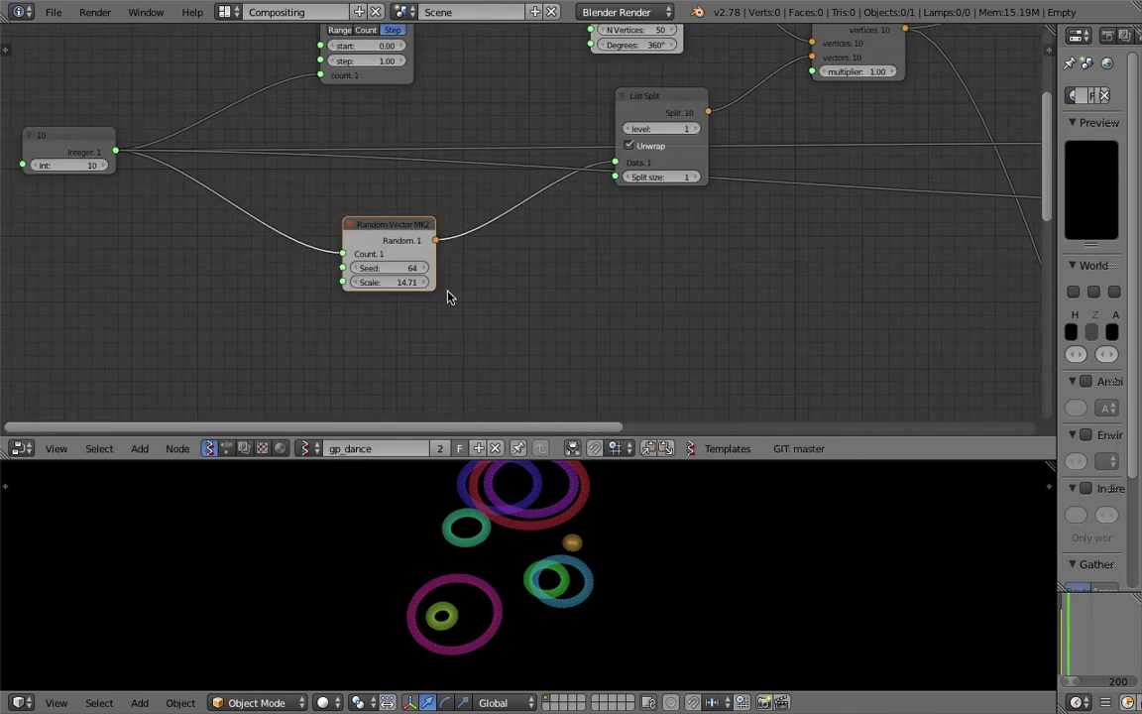
middle_click_drag(260, 371, 315, 395)
middle_click_drag(585, 552, 645, 546)
left_click_drag(468, 292, 696, 291)
middle_click_drag(651, 316, 516, 376)
scroll(516, 376, "down", 1)
middle_click_drag(635, 556, 663, 577)
Step: Tidy the downstream part of the tree, repositioning the Range Float nodes and the Color in node
mouse_move(464, 220)
middle_mouse_down()
mouse_move(558, 297)
mouse_move(571, 270)
mouse_move(559, 232)
mouse_move(406, 265)
middle_mouse_up()
left_click_drag(300, 254, 280, 251)
middle_click_drag(387, 251, 164, 255)
middle_click_drag(522, 227, 439, 292)
left_click_drag(458, 144, 455, 123)
middle_click_drag(599, 188, 651, 173)
left_click_drag(563, 255, 583, 244)
middle_click_drag(632, 235, 594, 225)
left_click_drag(684, 301, 680, 294)
middle_click_drag(705, 267, 613, 244)
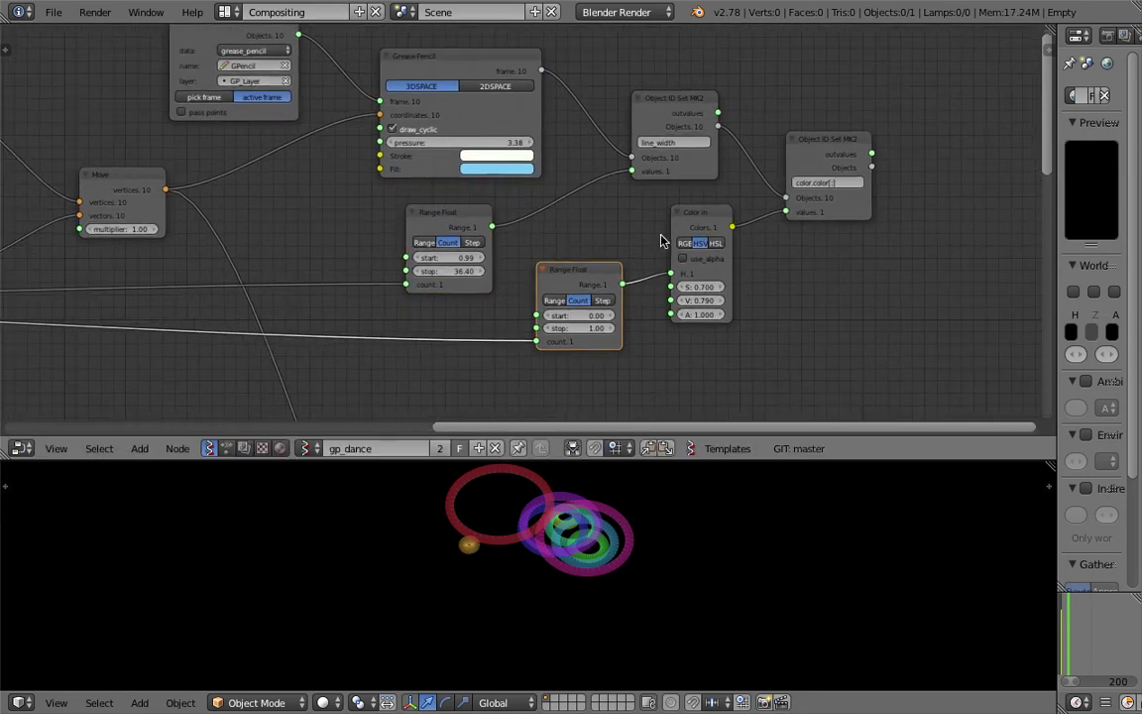
left_click_drag(698, 217, 714, 216)
Step: Examine the two Object ID Set MK2 nodes for line_width and color.color[:], and how the whole tree connects
middle_click_drag(713, 210, 555, 248)
scroll(644, 225, "up", 2)
scroll(635, 226, "up", 3)
scroll(527, 116, "up", 4)
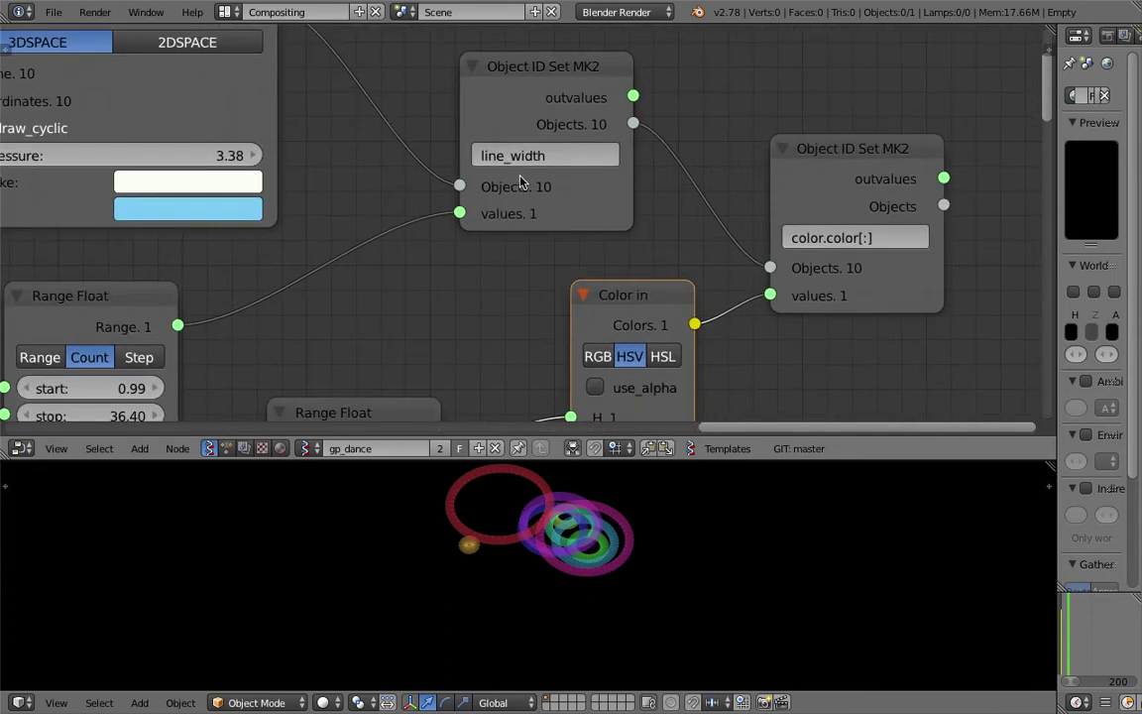
scroll(526, 188, "down", 3)
middle_click_drag(528, 175, 541, 153)
scroll(525, 213, "down", 3)
middle_click_drag(455, 219, 525, 190)
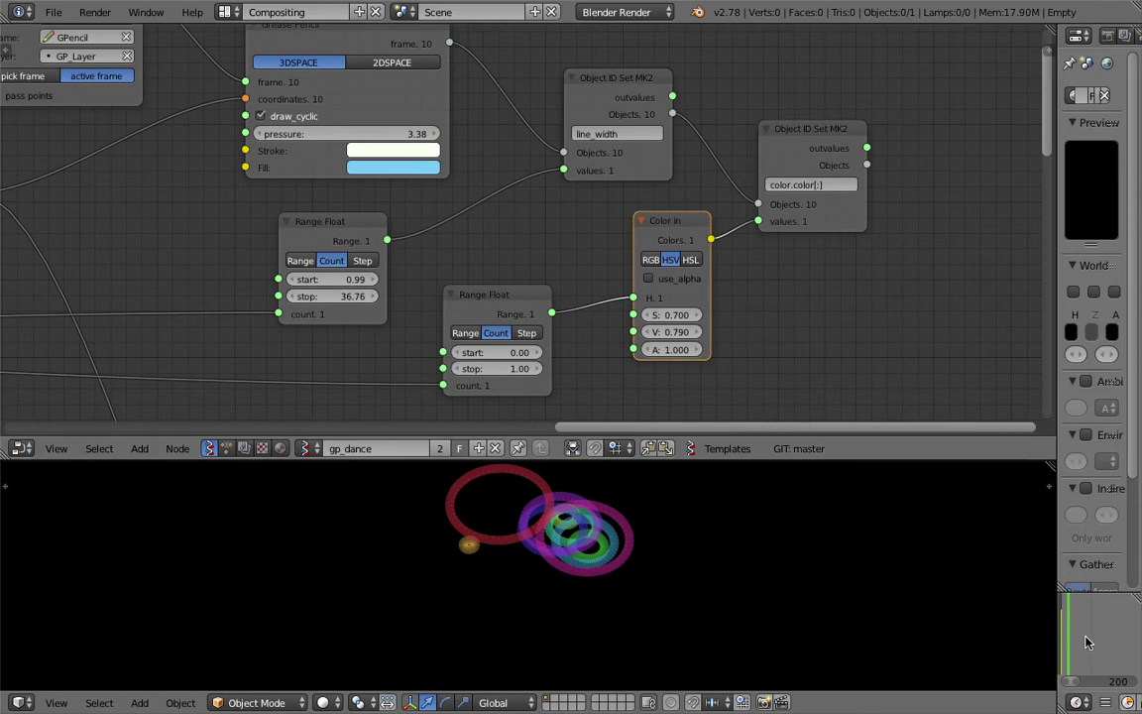
scroll(507, 255, "down", 2)
scroll(508, 255, "down", 2)
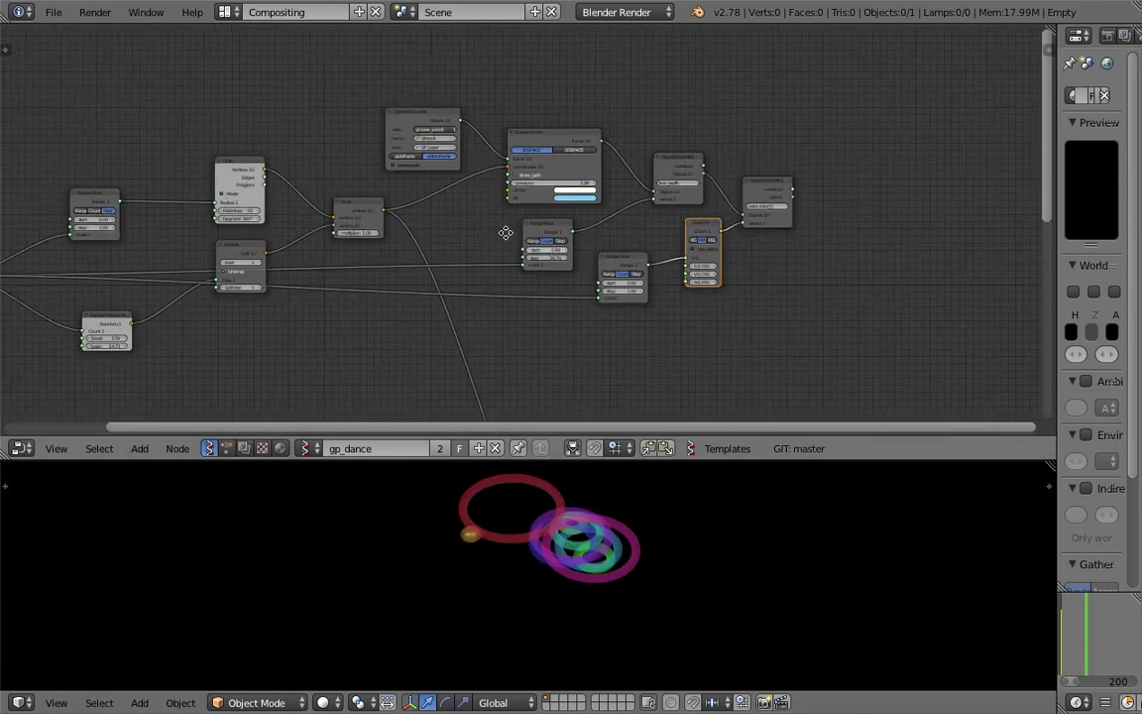
middle_click_drag(35, 95, 129, 99)
Step: Start a new file and delete all the default objects from the scene
left_click(52, 14)
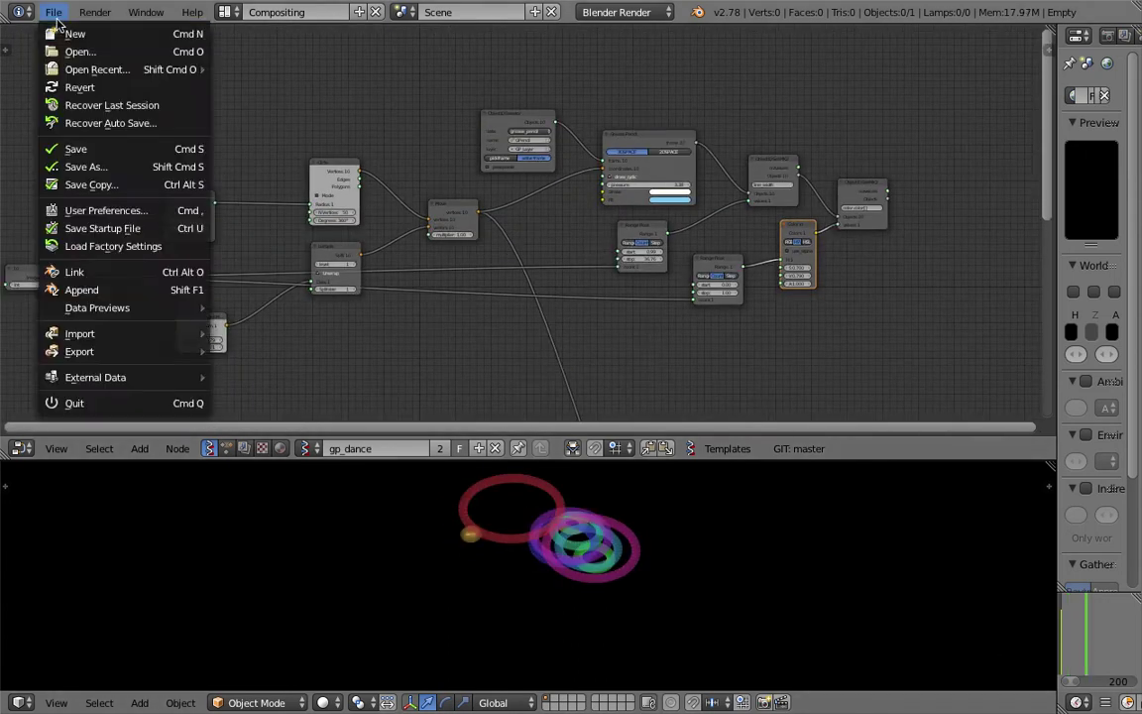
left_click(77, 34)
left_click(94, 48)
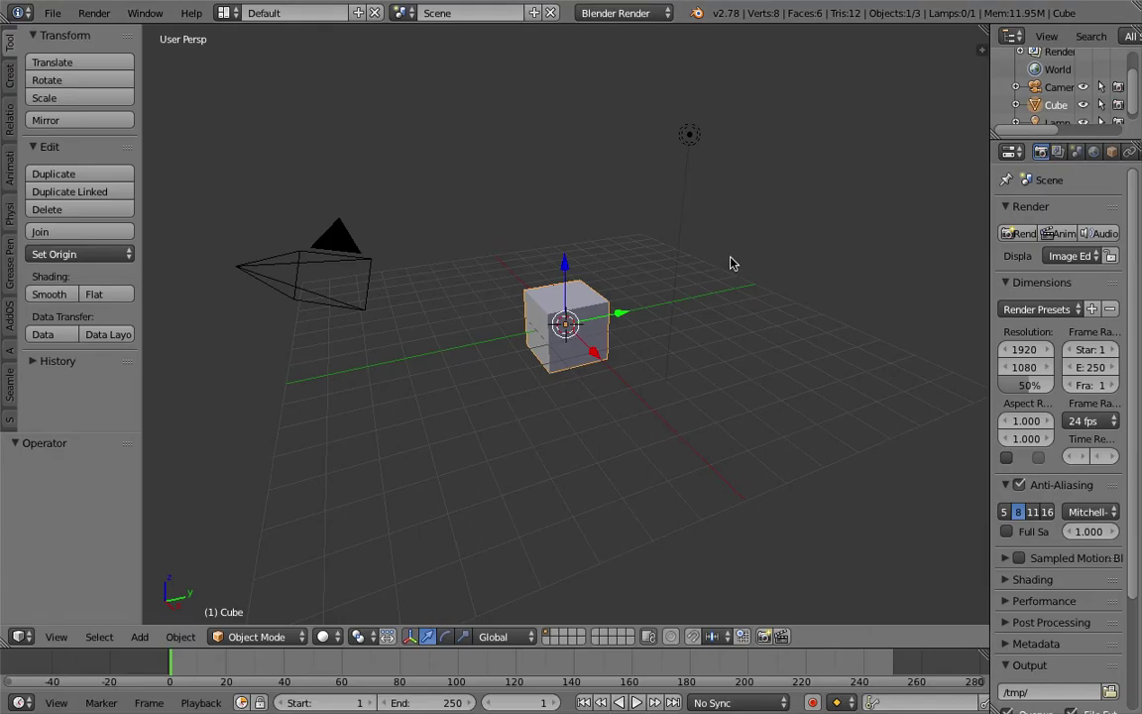
key("a")
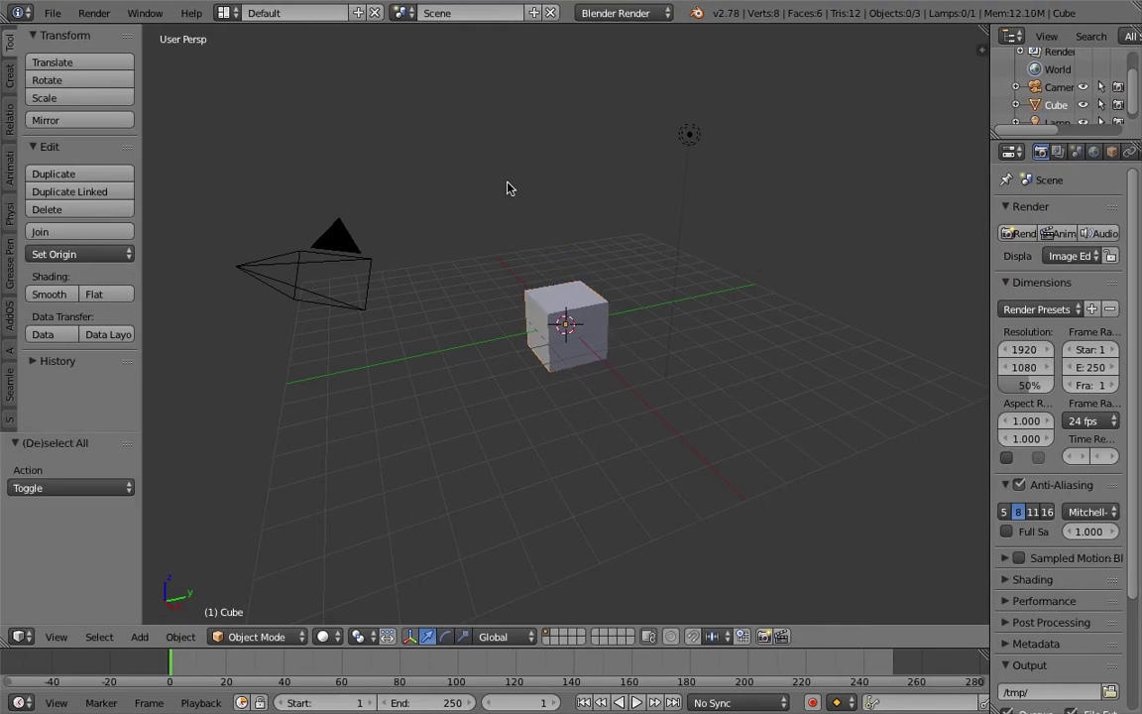
key("a")
key("x")
left_click(508, 187)
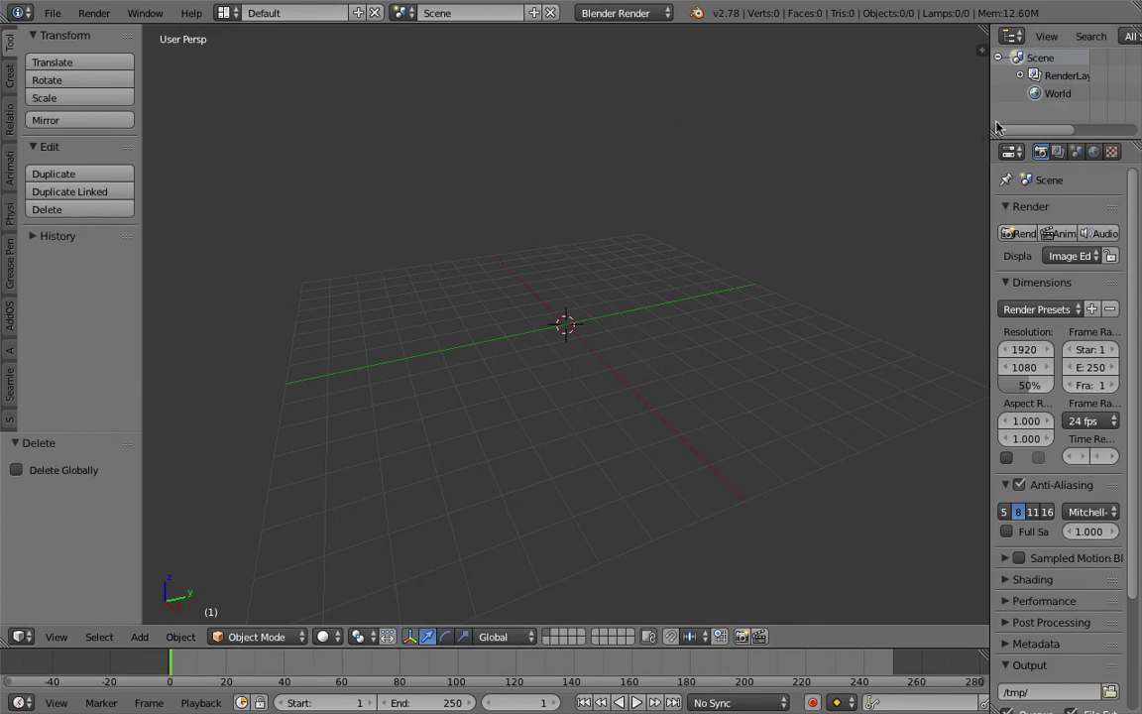
Step: In the Compositing layout, create a new Sverchok node tree and expand the 3D view over the image editor
left_click_drag(991, 115, 970, 141)
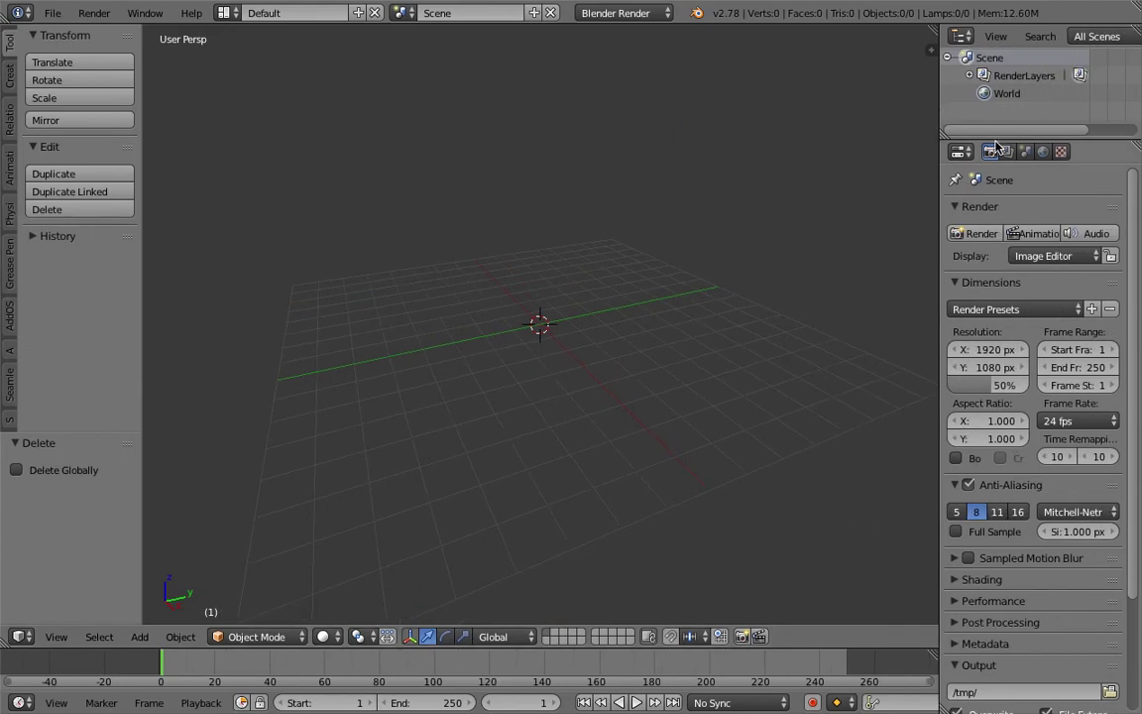
left_click(225, 12)
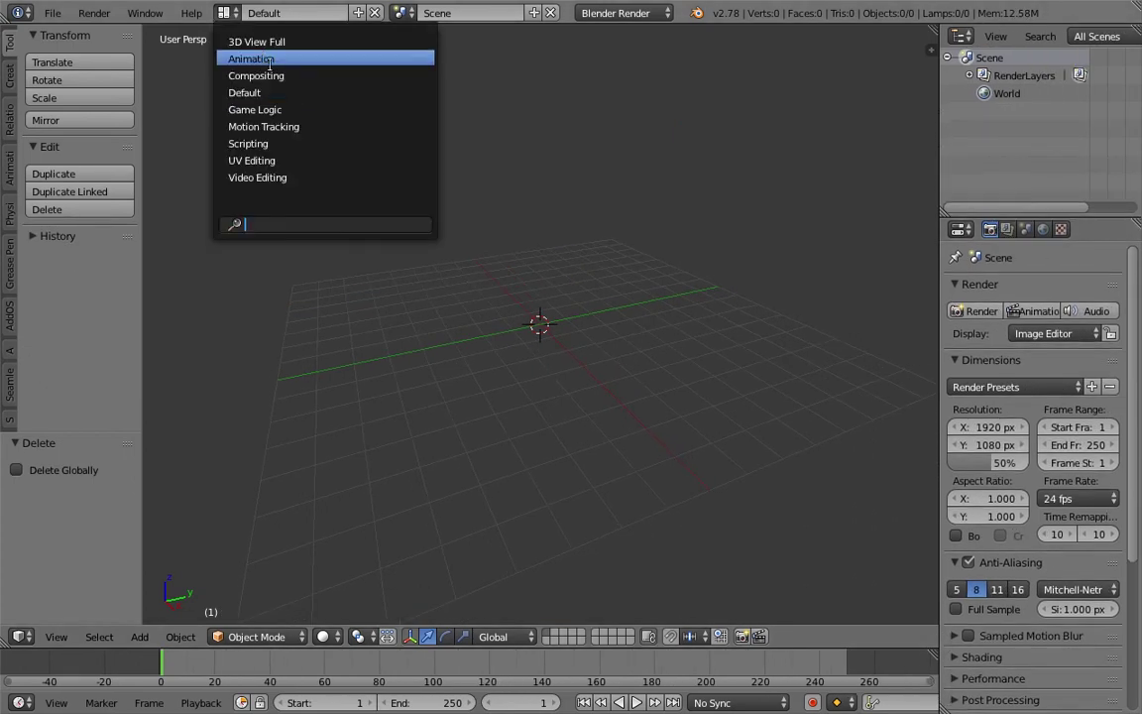
left_click(278, 75)
left_click(209, 417)
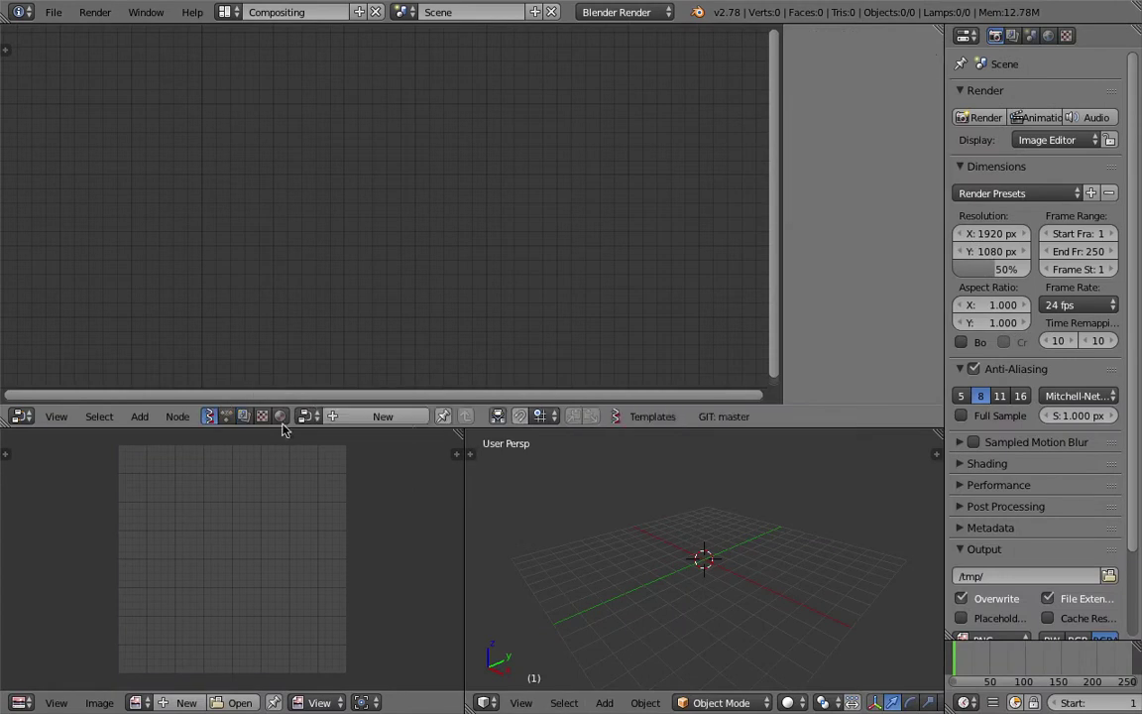
left_click(369, 423)
left_click_drag(459, 434, 298, 511)
scroll(433, 522, "down", 3)
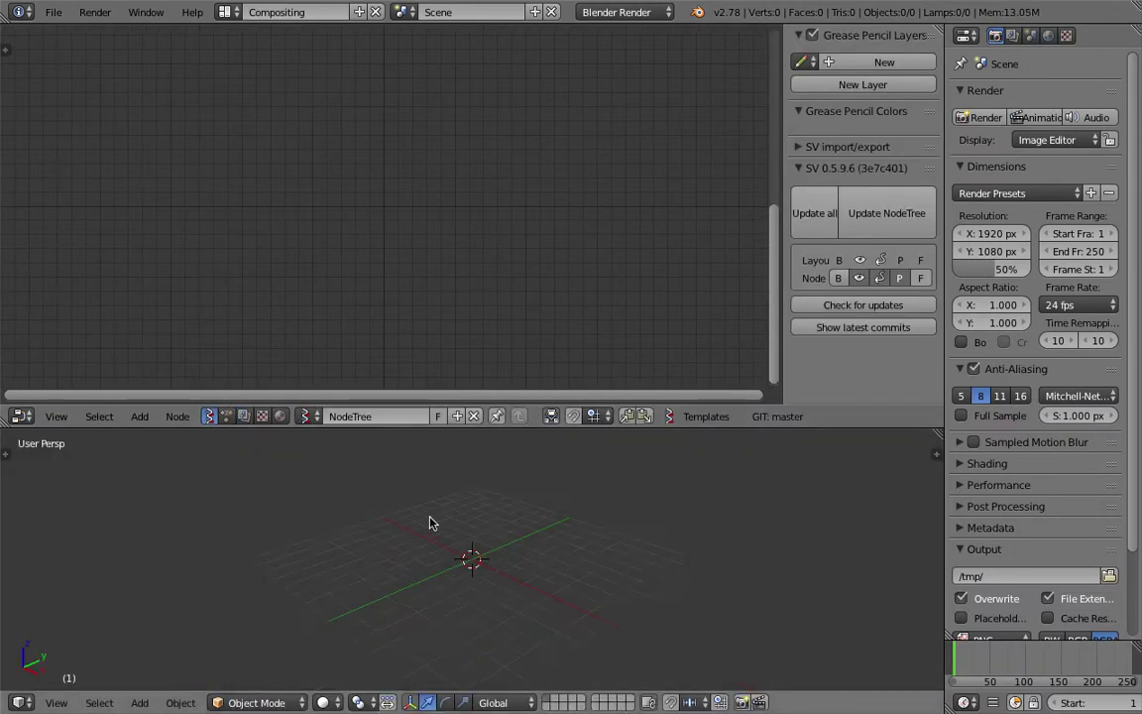
Step: Save the file to the Desktop as sv_gp_circles_001.blend
left_click(53, 12)
left_click(148, 172)
left_click(361, 79)
type("sv_gp")
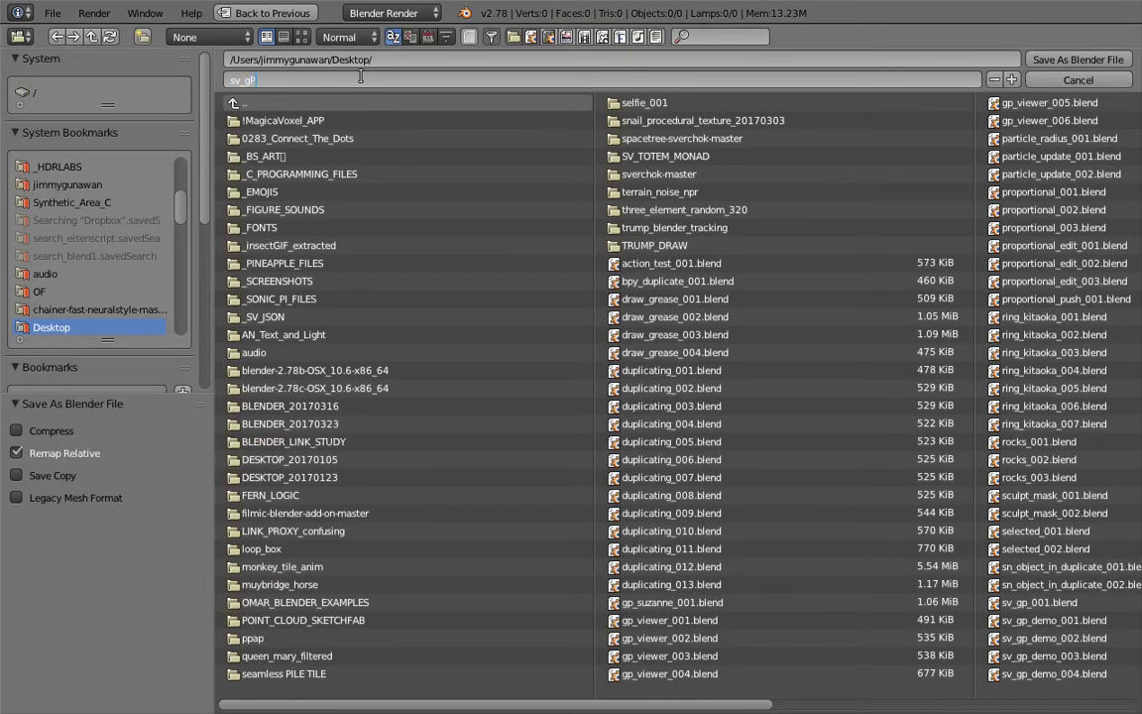
type("_circles_001")
key("Return")
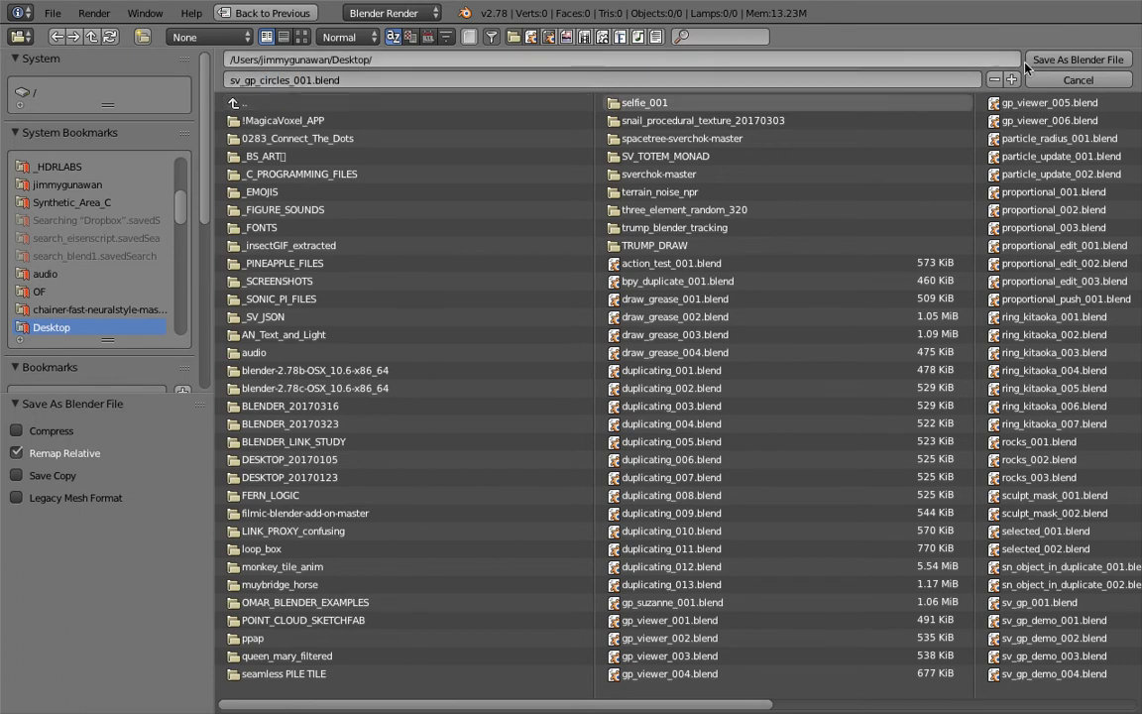
left_click(1046, 63)
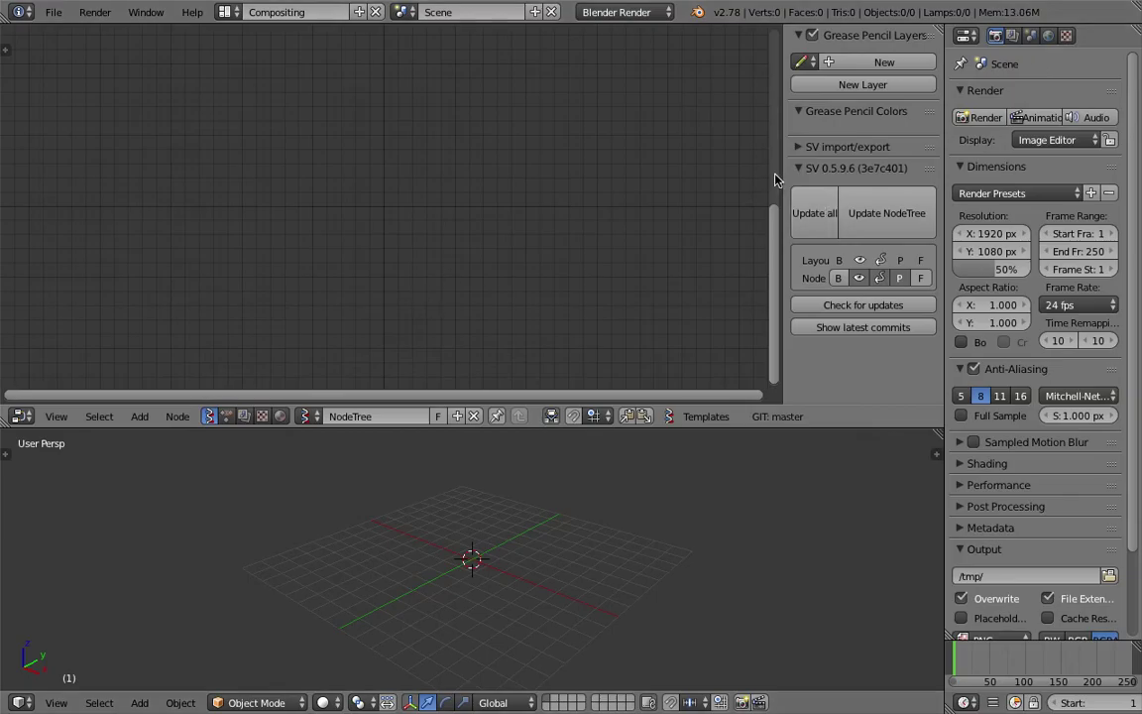
Step: Add a Grease Pencil node to the empty node tree and set it to 3DSPACE
left_click_drag(782, 170, 859, 218)
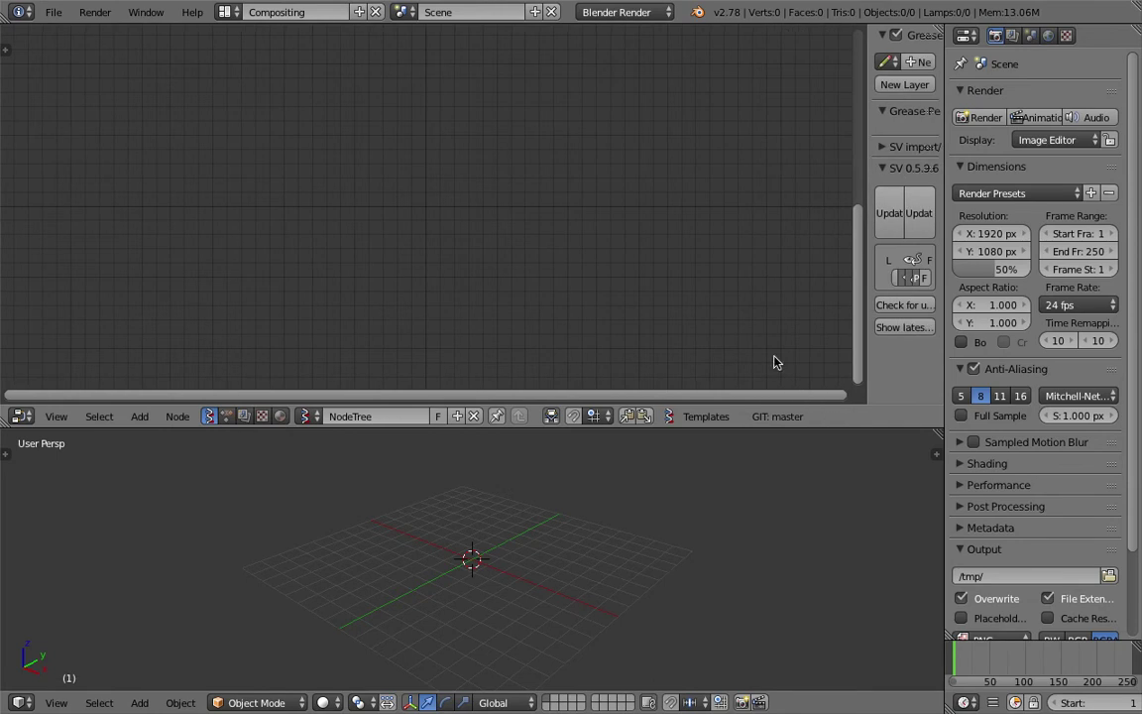
key("shift+a")
left_click(381, 251)
type("grea")
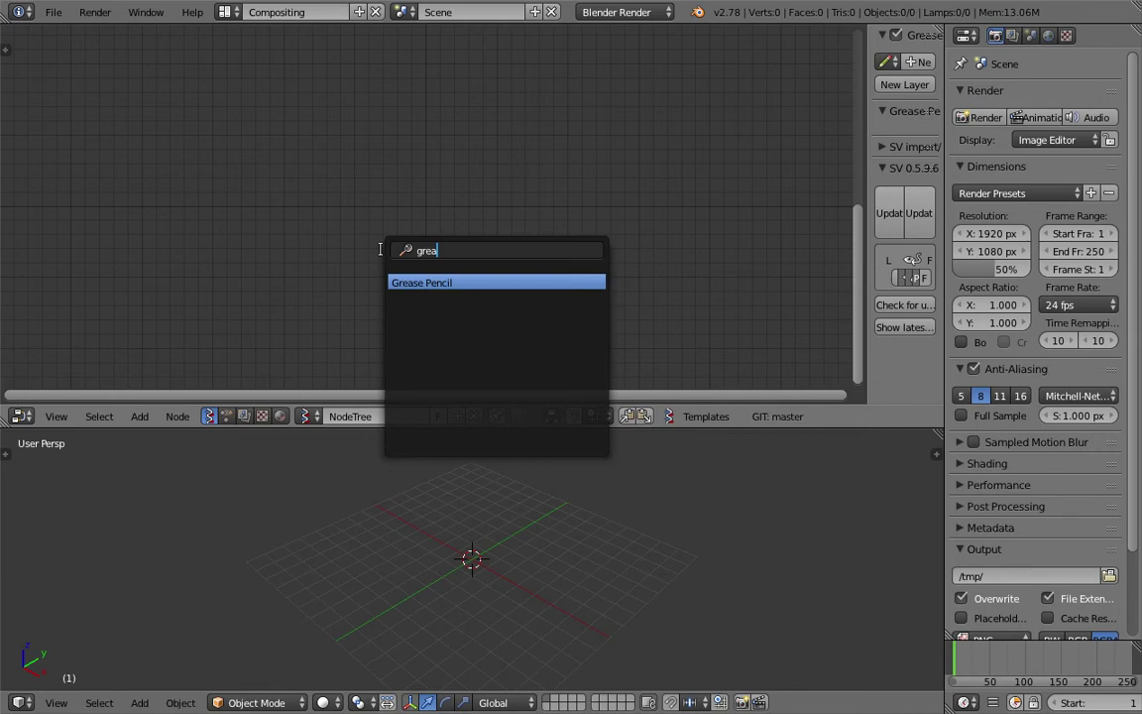
key("Return")
left_click(396, 150)
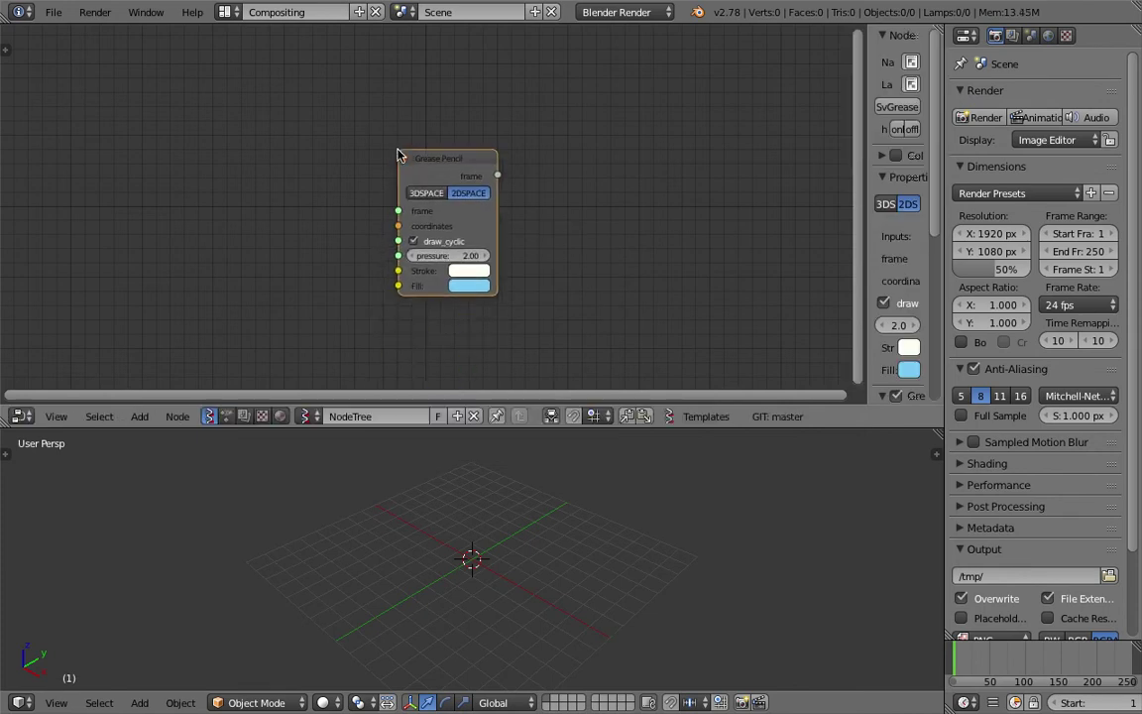
scroll(427, 154, "up", 1)
left_click(458, 159)
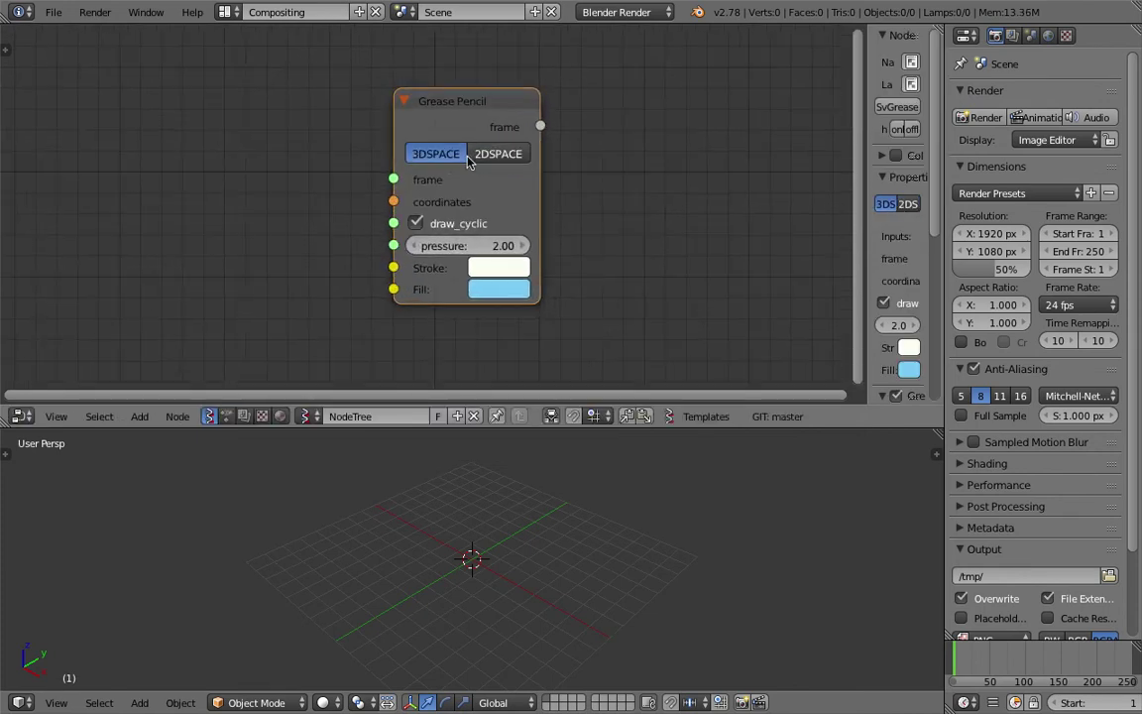
Step: Add an Object ID Selector node beside the Grease Pencil node and set its data type to grease_pencil
scroll(471, 158, "up", 1)
key("n")
scroll(644, 205, "down", 1)
key("shift+a")
key("shift+a")
left_click(215, 97)
type("object sel")
key("BackSpace")
key("BackSpace")
key("BackSpace")
key("BackSpace")
key("BackSpace")
key("BackSpace")
key("BackSpace")
key("BackSpace")
key("BackSpace")
key("BackSpace")
type("select")
key("Down")
key("Return")
left_click(111, 93)
left_click(263, 154)
left_click(272, 248)
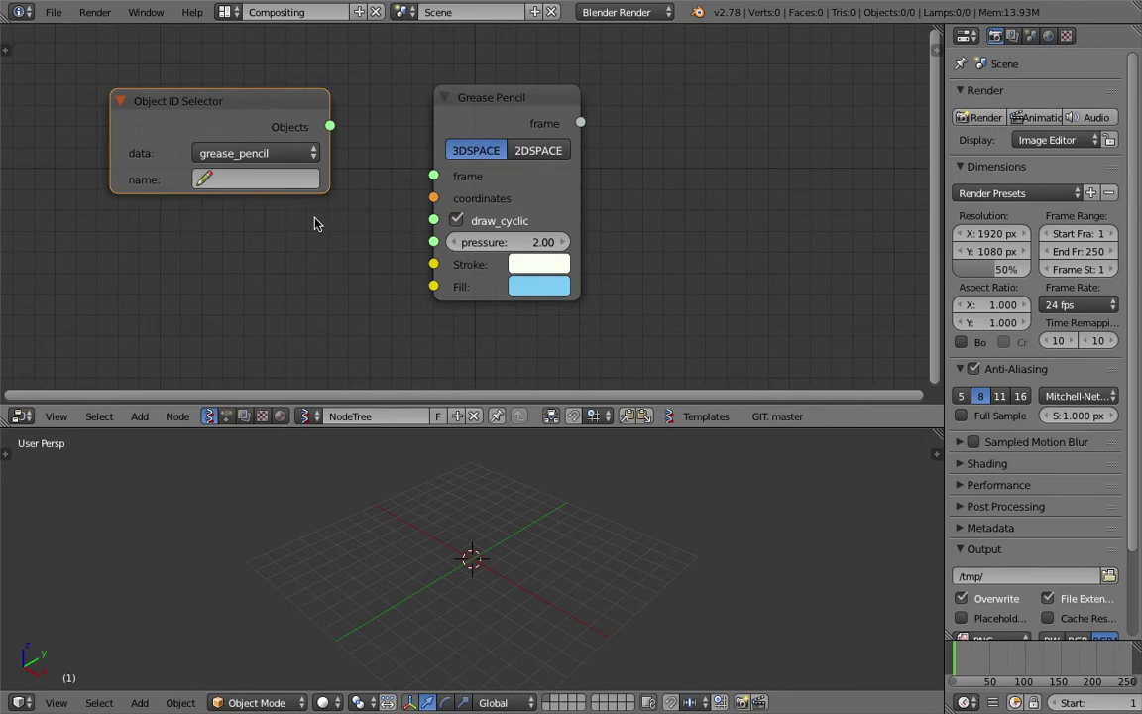
Step: Space out the nodes, with the Object ID Selector slightly lower and the Grease Pencil node slightly higher
left_click(303, 180)
middle_click_drag(363, 127, 366, 146)
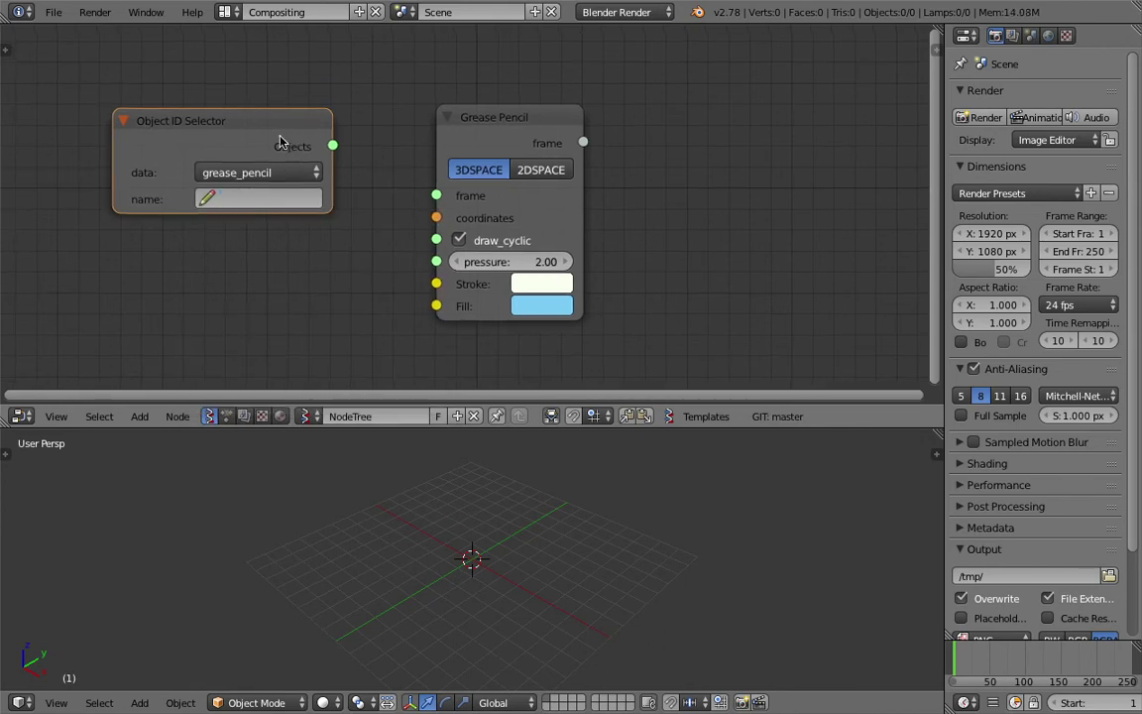
left_click_drag(281, 137, 261, 164)
left_click_drag(521, 109, 540, 87)
middle_click_drag(542, 491, 562, 495)
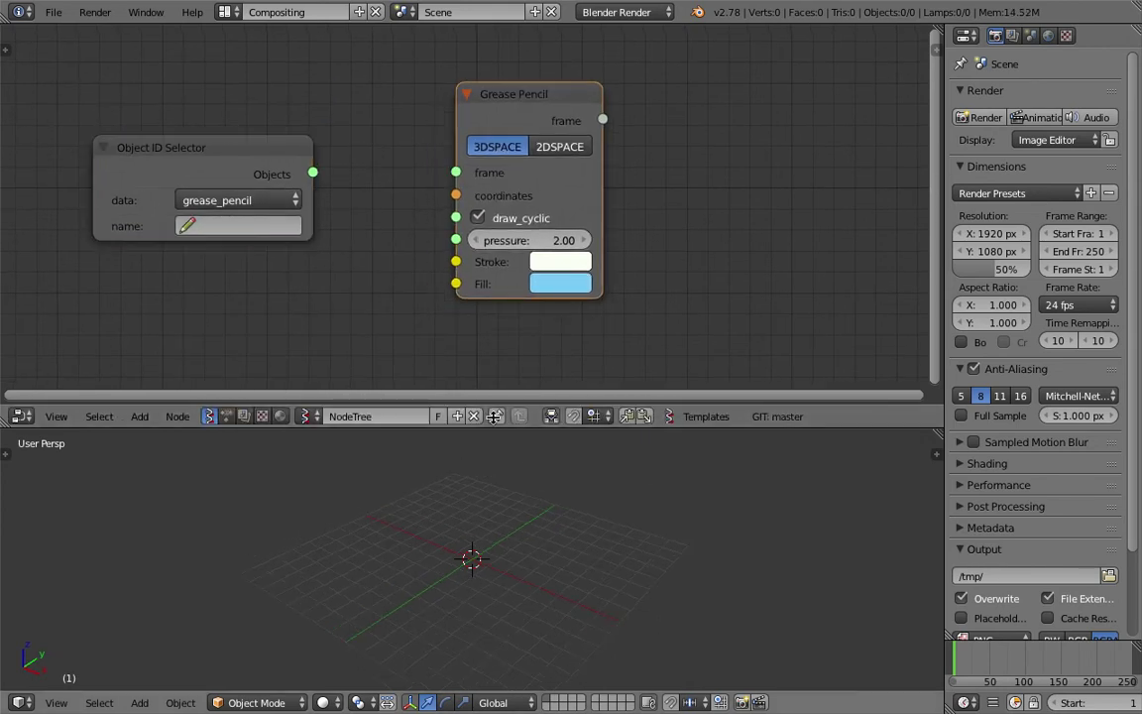
Step: Check the Object ID Selector's name list for available grease pencil data
left_click(274, 227)
left_click(299, 213)
left_click(298, 221)
left_click(382, 191)
middle_click_drag(384, 192, 410, 199)
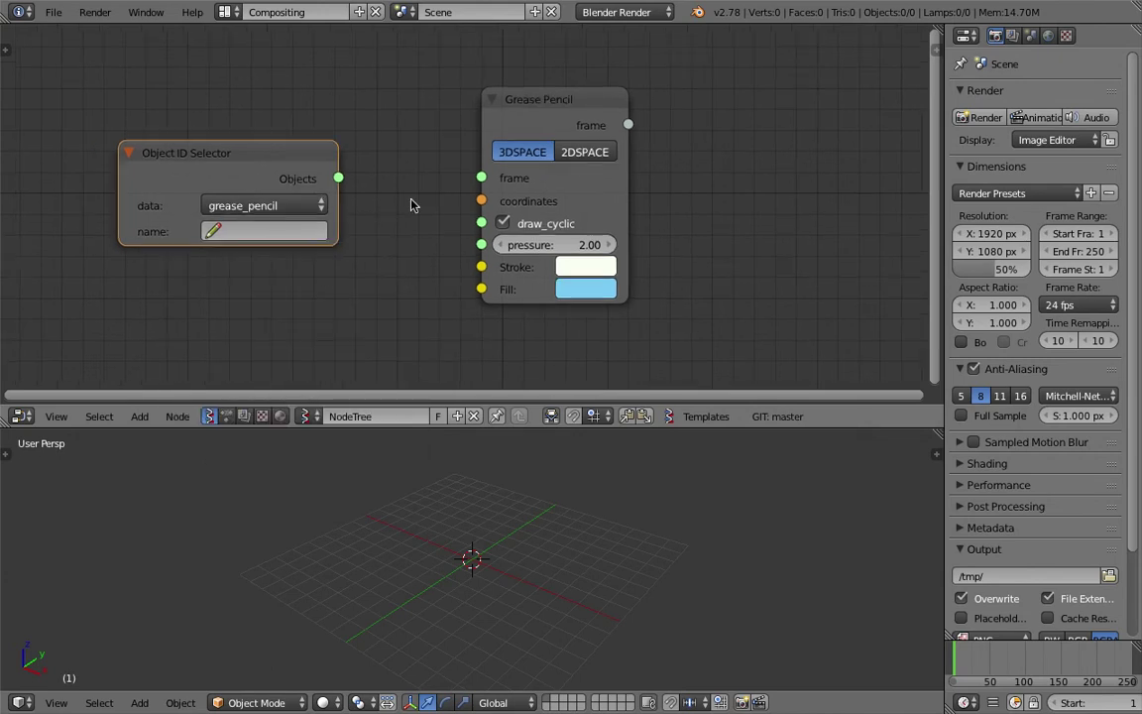
Step: Draw a freehand, looping grease pencil stroke across the grid in the 3D view
middle_click_drag(407, 137, 427, 126)
scroll(531, 521, "down", 3)
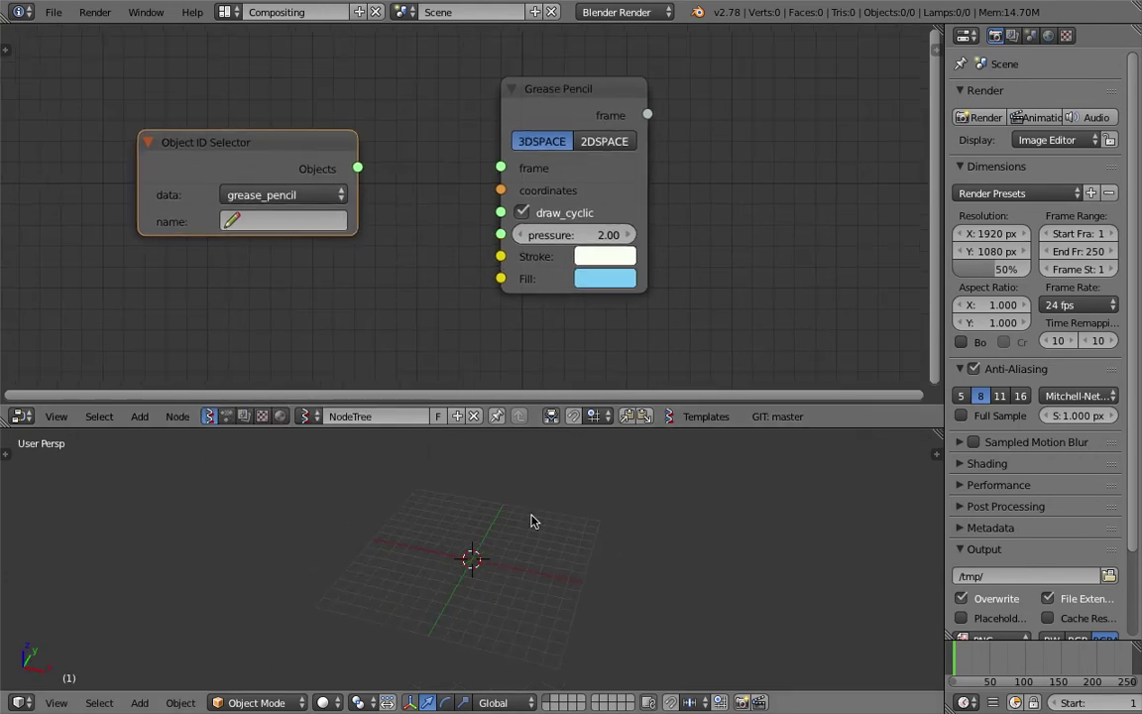
left_click_drag(421, 505, 555, 529)
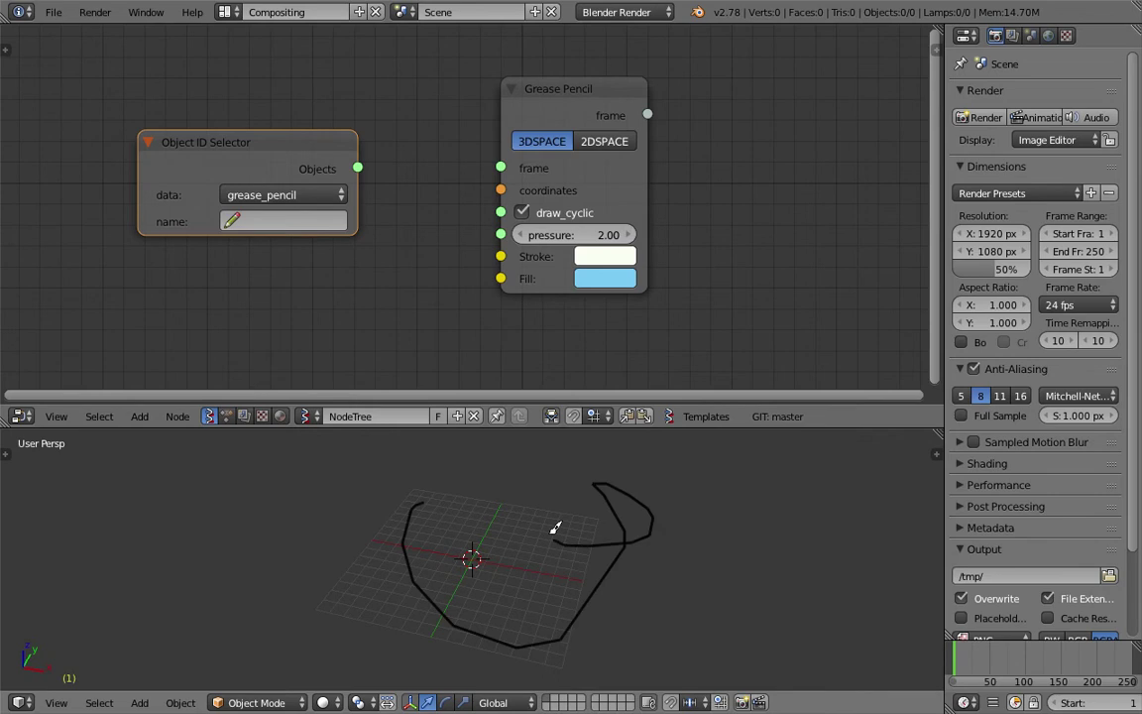
Step: Show the Grease Pencil Layers settings in the 3D view and enlarge the space for them
left_click(934, 453)
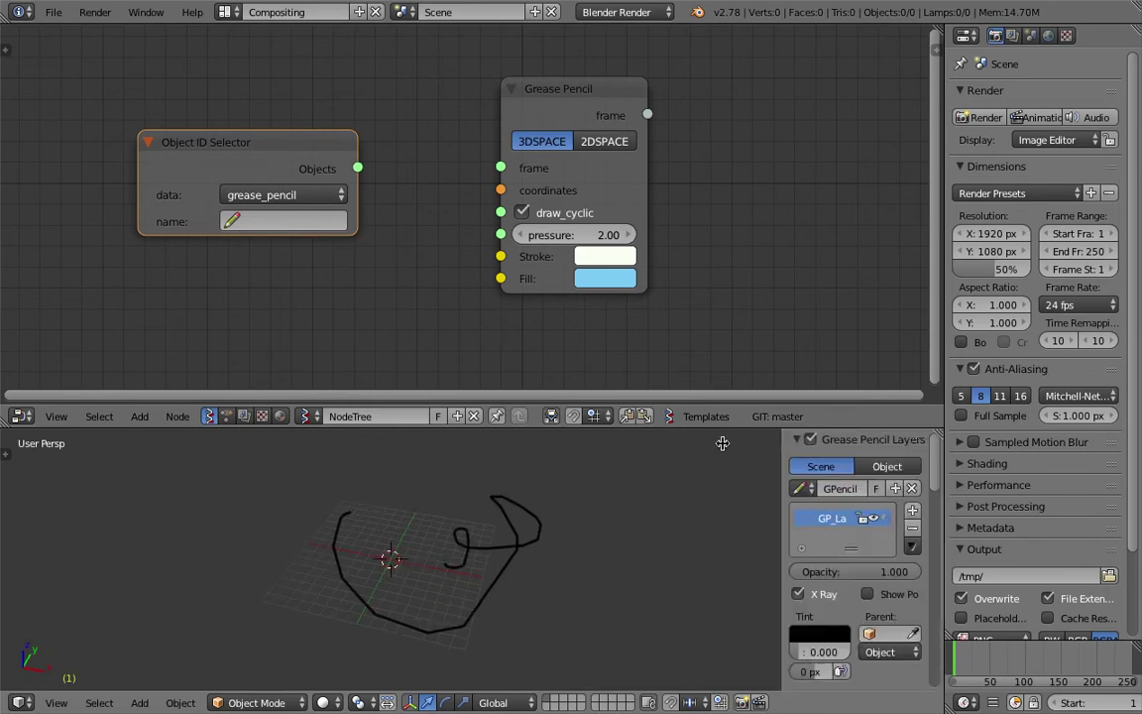
left_click_drag(783, 440, 706, 439)
left_click_drag(634, 428, 635, 342)
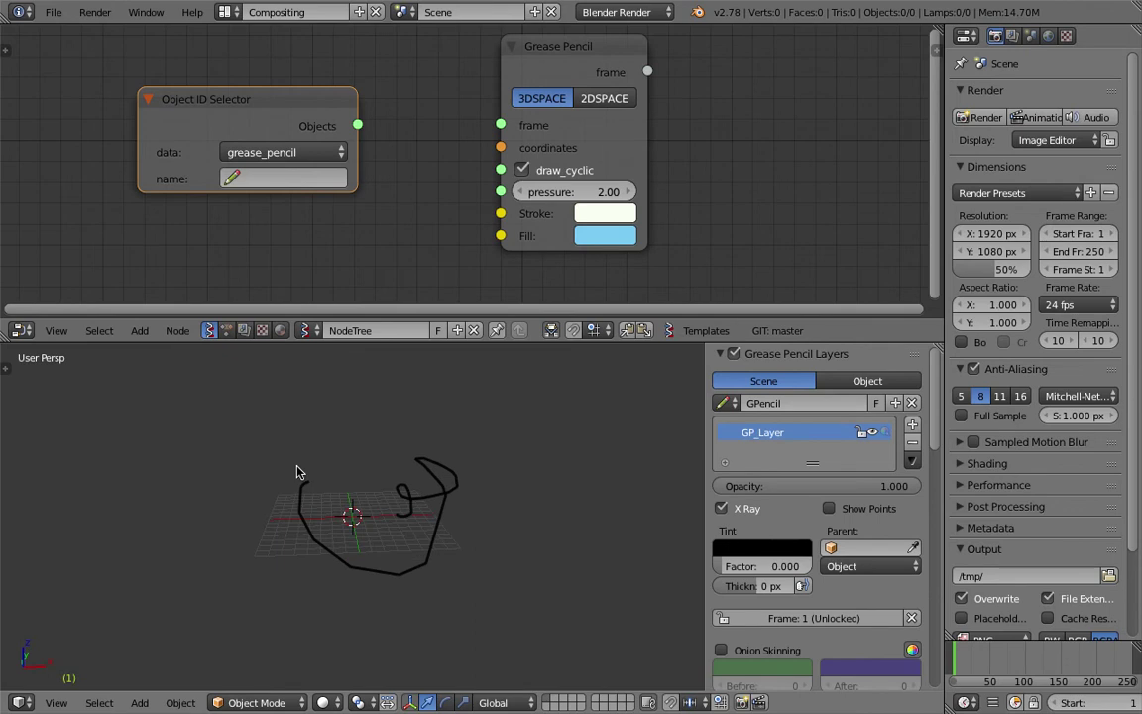
Step: Set the Object ID Selector to the GPencil data and its GP_Layer layer, using the active frame
middle_click_drag(369, 222, 334, 232)
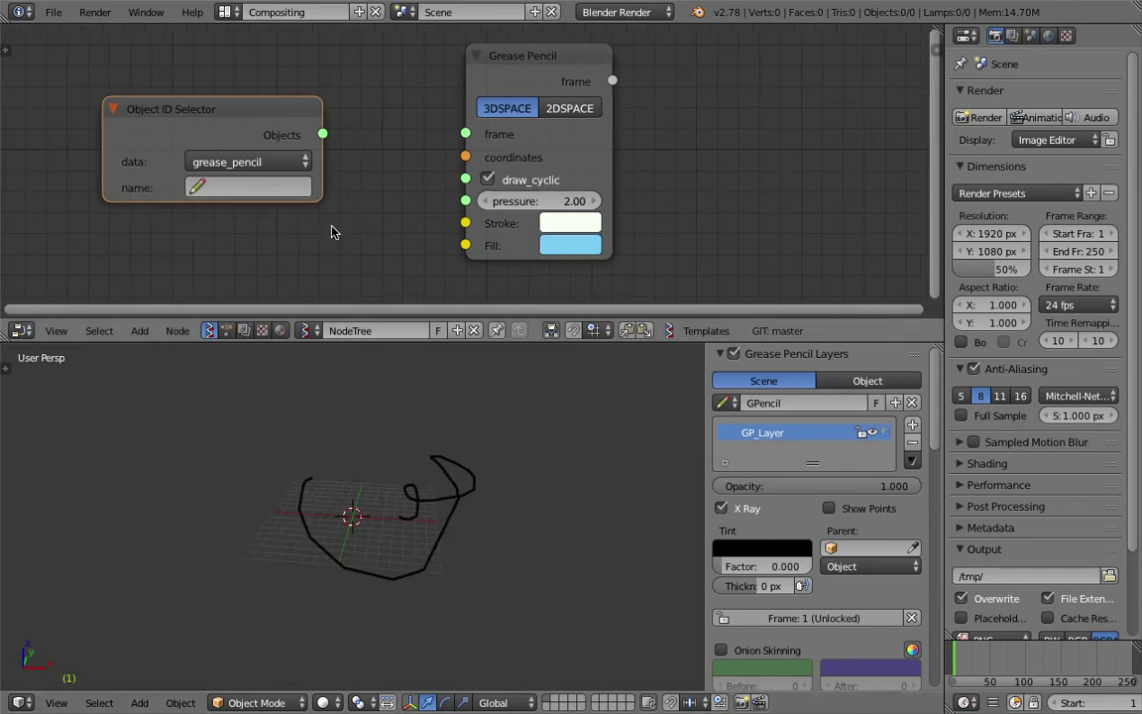
left_click(250, 186)
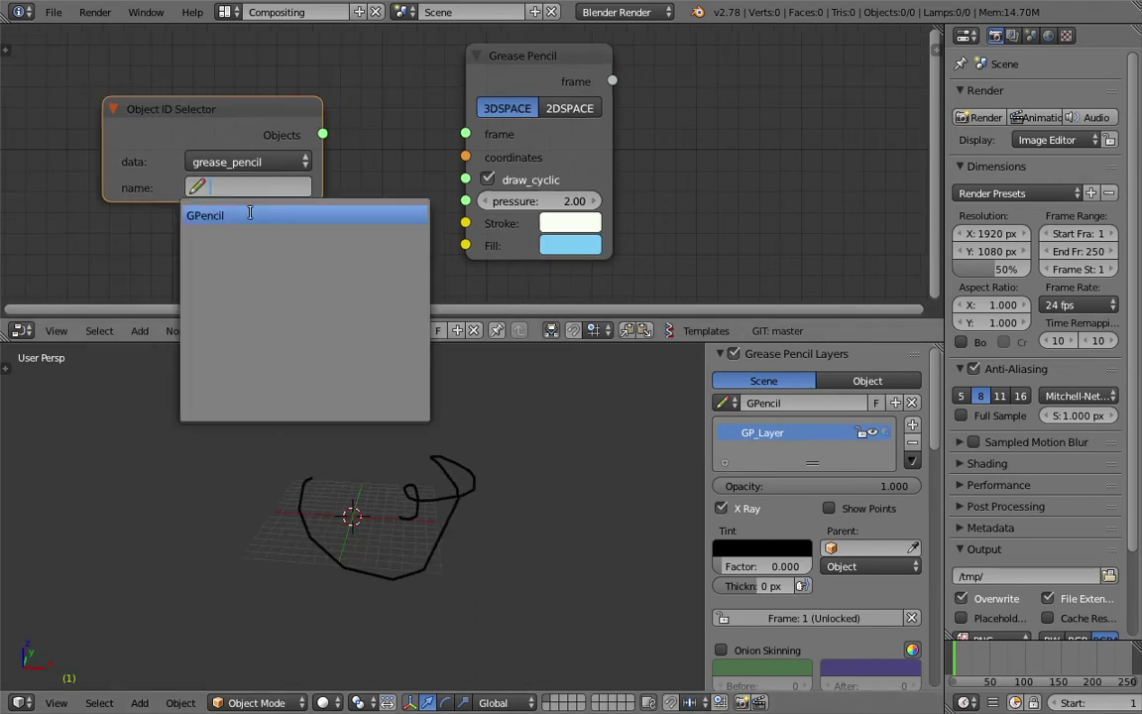
left_click(250, 215)
left_click(253, 213)
left_click(258, 241)
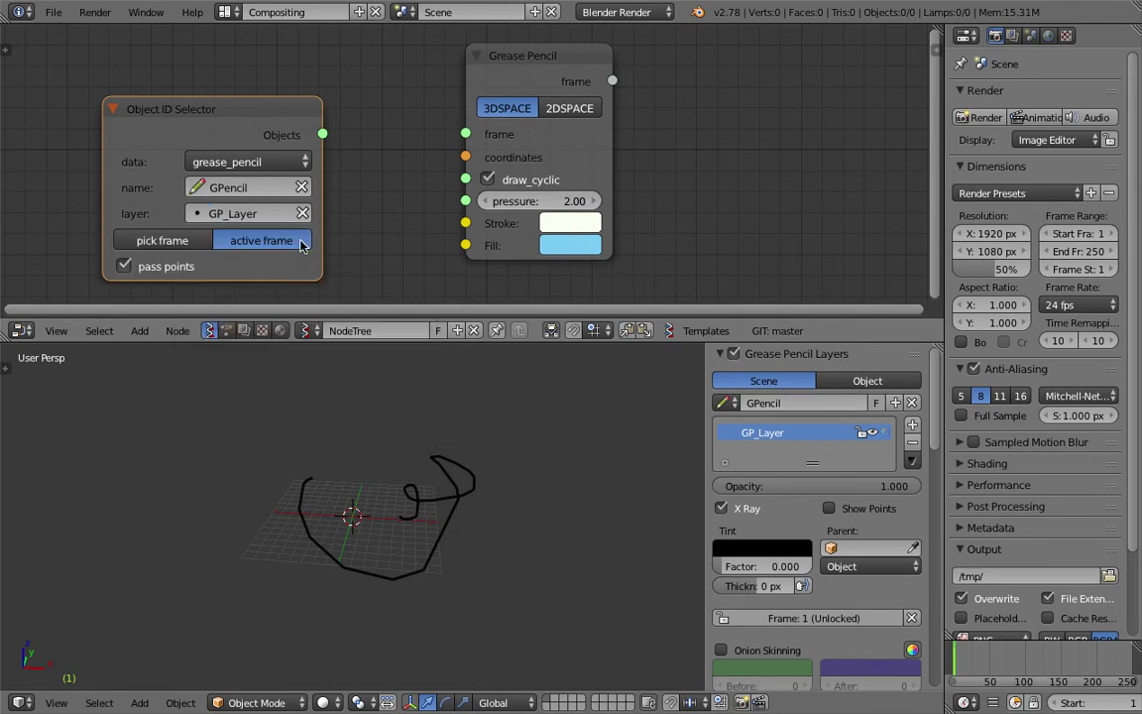
Step: Move the Grease Pencil node farther from the Object ID Selector and raise the selector slightly
middle_click_drag(476, 457, 662, 532)
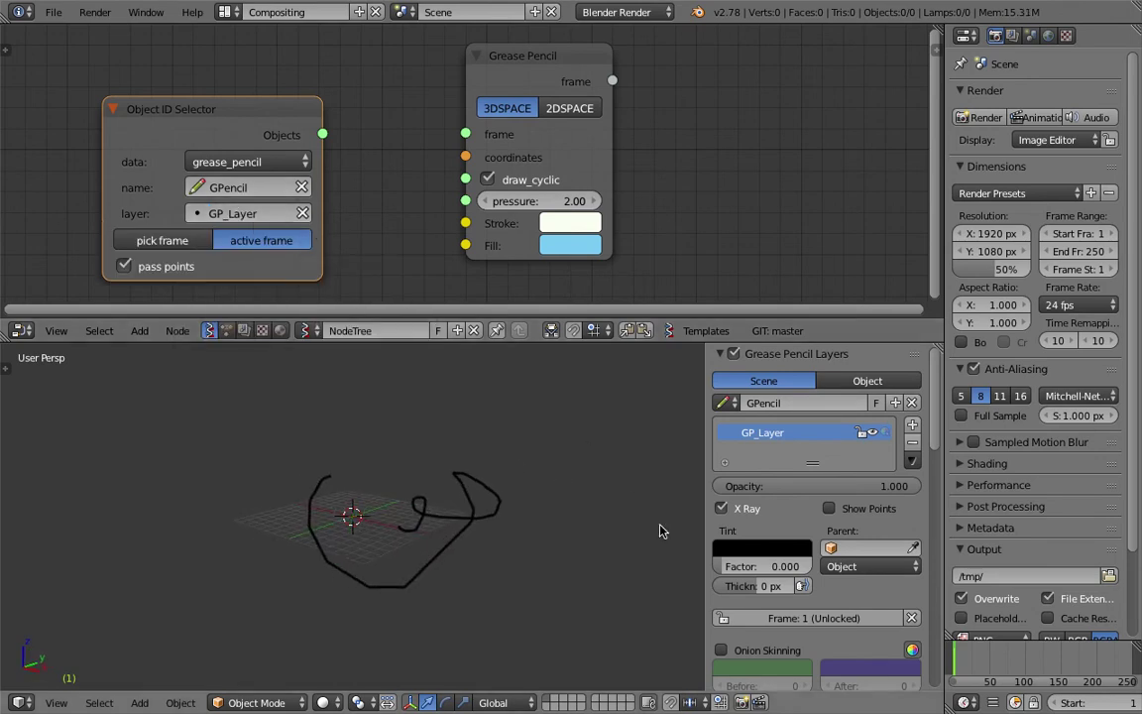
middle_click_drag(584, 496, 539, 494)
left_click_drag(595, 167, 636, 173)
scroll(305, 166, "down", 2)
middle_click_drag(305, 171, 332, 160)
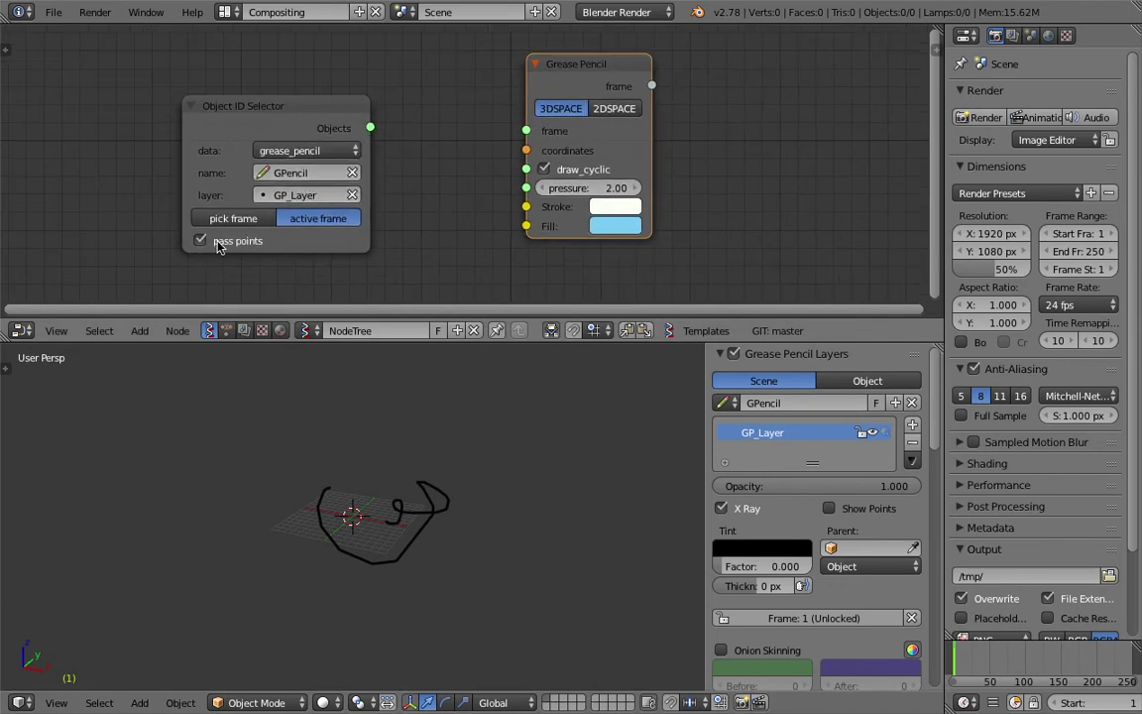
left_click_drag(258, 139, 246, 122)
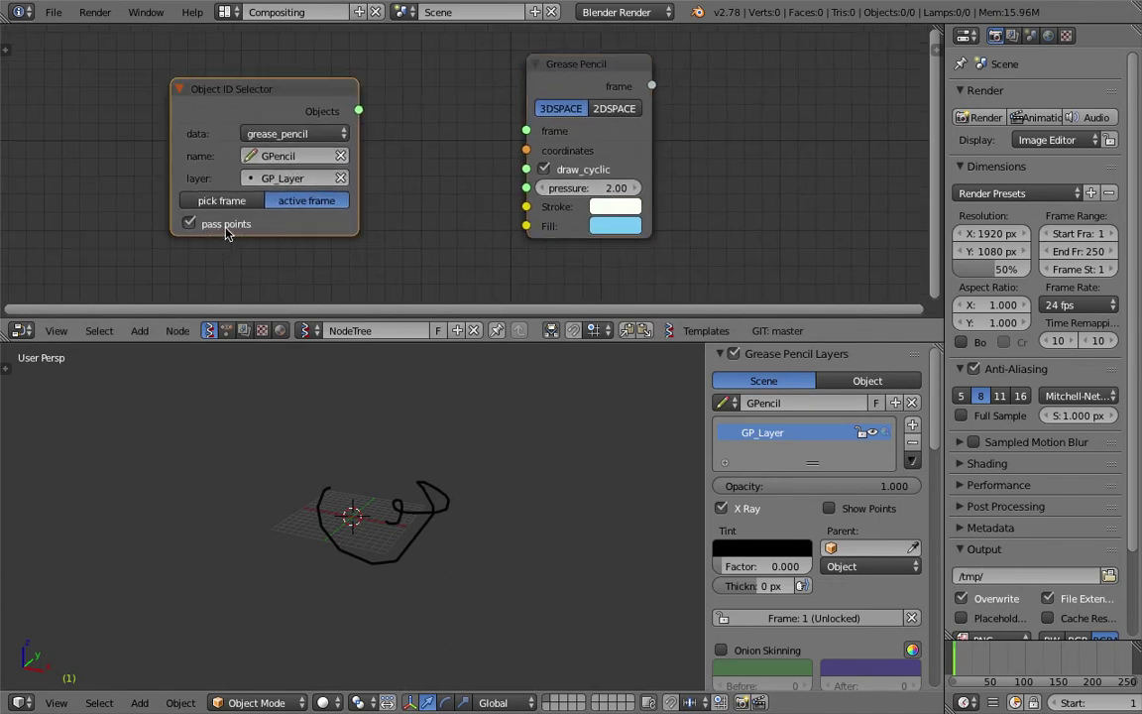
Step: Turn off pass points on the Object ID Selector and link its Objects output to the Grease Pencil node's frame input
left_click_drag(359, 110, 227, 232)
left_click_drag(359, 111, 400, 102)
left_click_drag(514, 130, 524, 131)
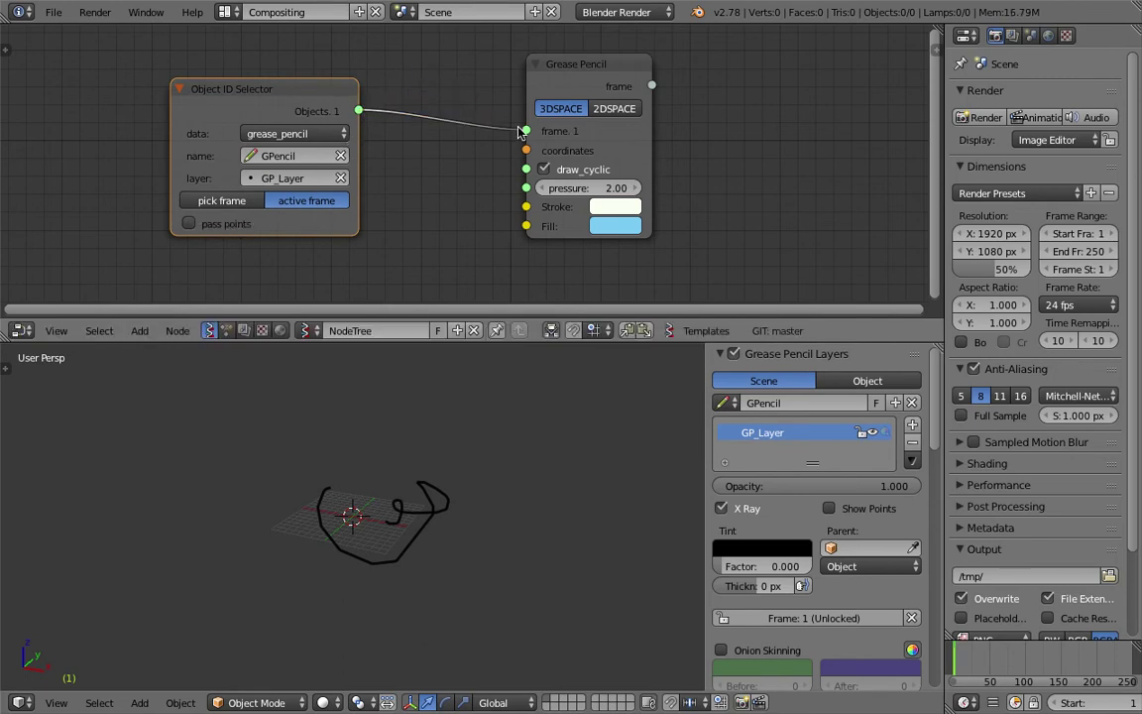
Step: Enlarge the node editor by lowering its border with the 3D view
scroll(531, 215, "down", 2)
middle_click_drag(525, 234, 520, 205)
scroll(526, 210, "up", 2)
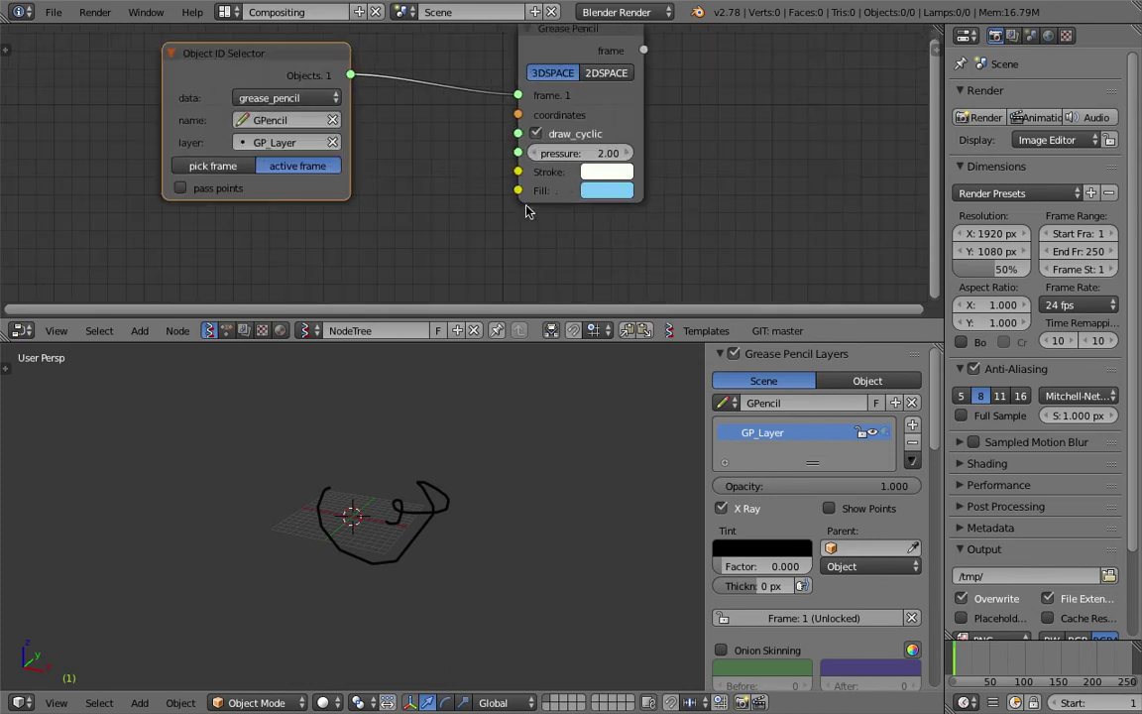
left_click_drag(580, 317, 584, 378)
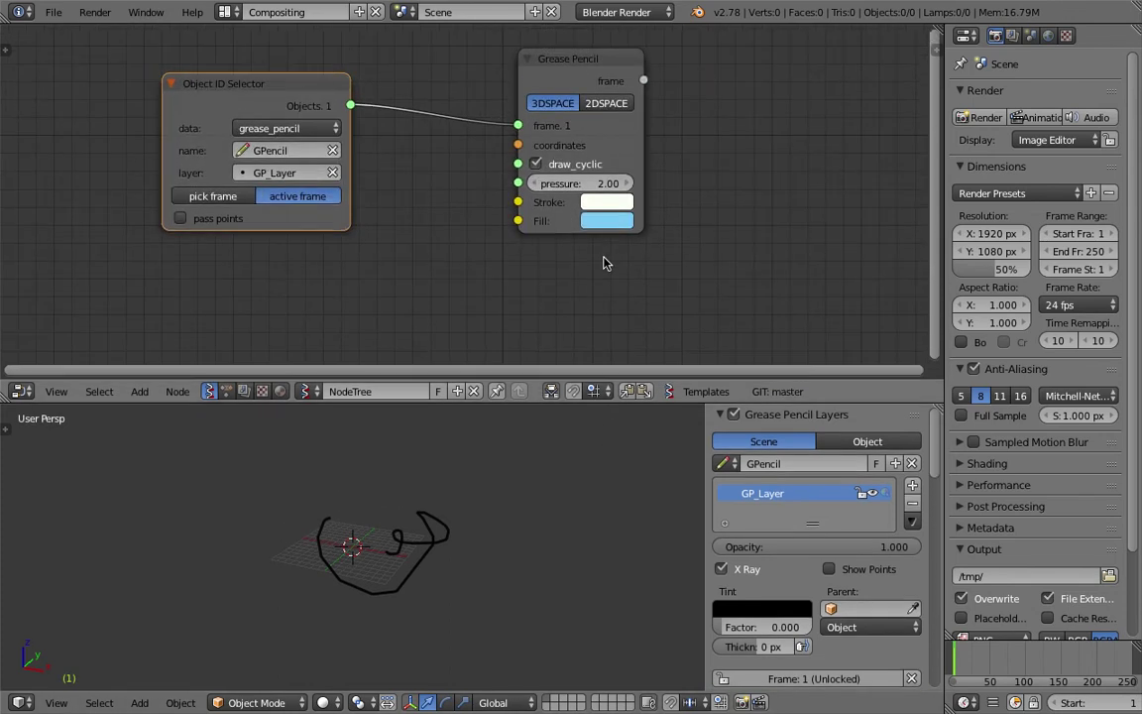
Step: Add a Circle node and place it directly below the Object ID Selector
scroll(625, 251, "up", 1)
middle_click_drag(416, 238, 439, 217)
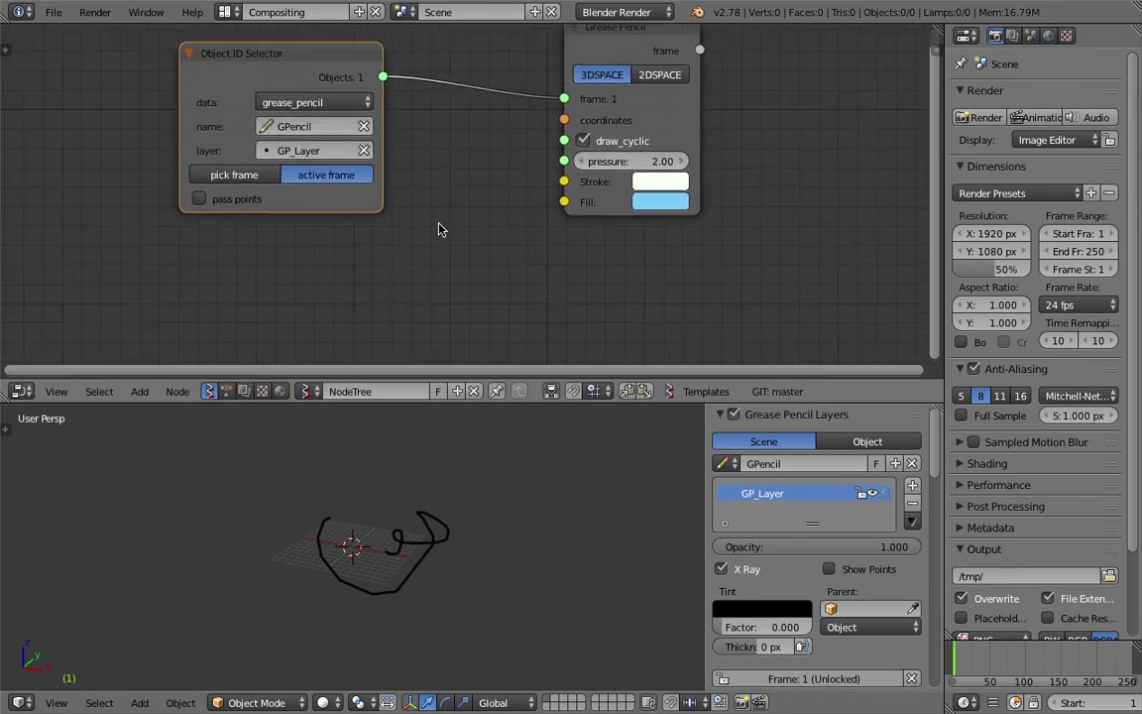
key("shift+a")
left_click(437, 229)
type("cir")
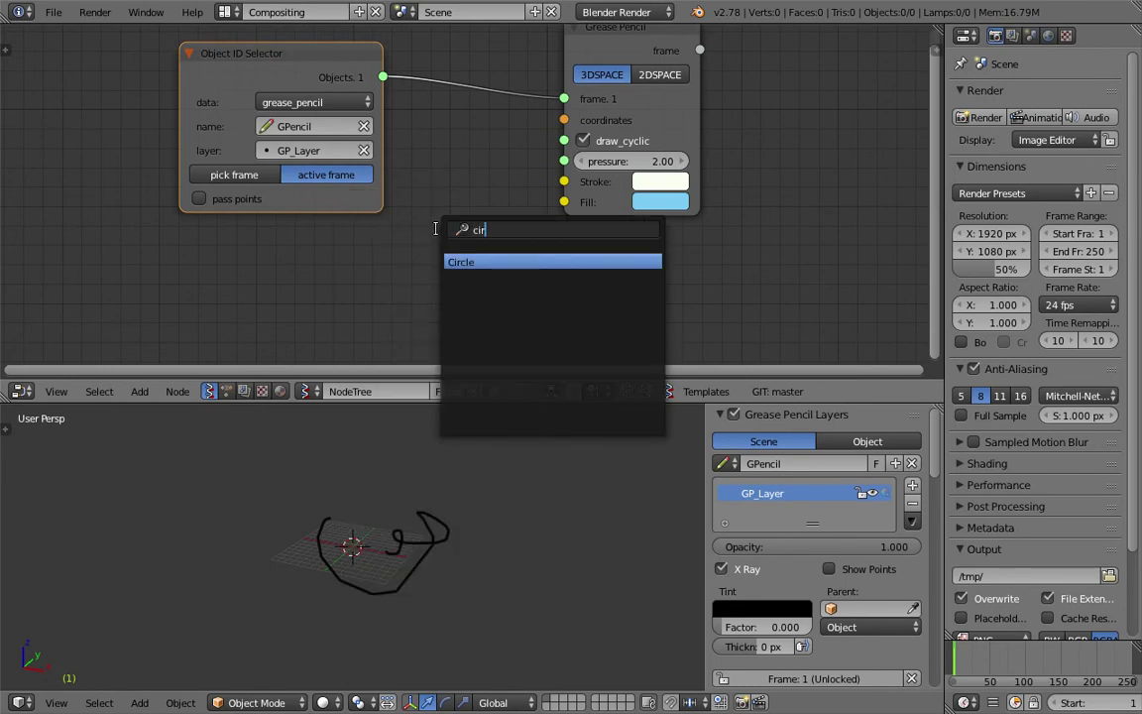
key("Return")
left_click(341, 231)
scroll(371, 238, "down", 1)
middle_click_drag(383, 233, 376, 185)
left_click_drag(377, 184, 305, 177)
scroll(462, 226, "down", 2)
middle_click_drag(440, 227, 478, 216)
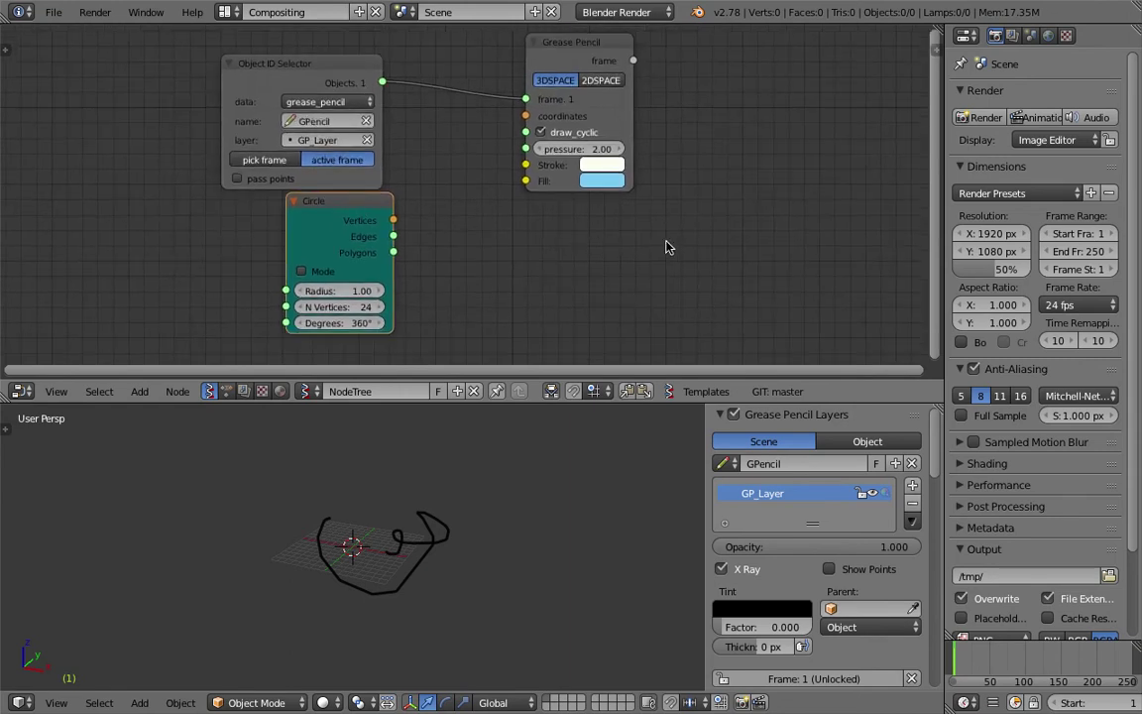
Step: Link the Circle node's Vertices output to the Grease Pencil node's coordinates input
left_click_drag(394, 220, 525, 117)
scroll(426, 482, "up", 5)
middle_click_drag(406, 581, 444, 602)
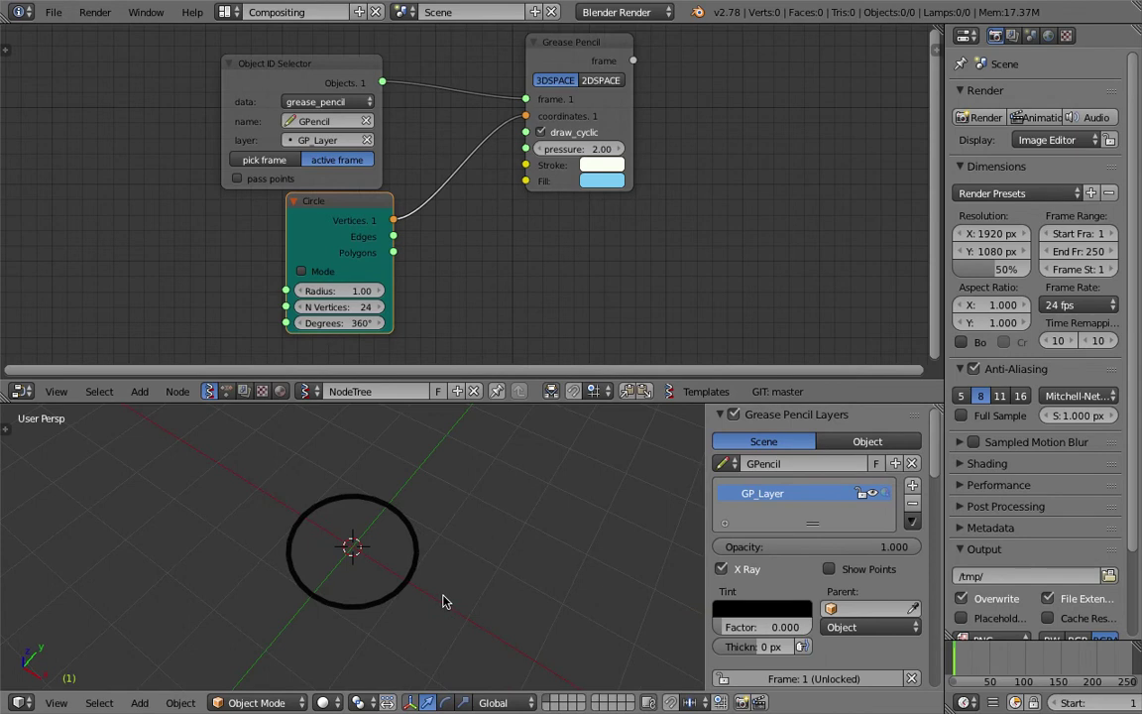
middle_click_drag(377, 518, 321, 525)
Step: Set the Circle node's radius to 1.21 and its number of vertices to 3, and inspect the resulting shape
middle_click_drag(350, 299, 347, 281)
left_click_drag(337, 274, 474, 283)
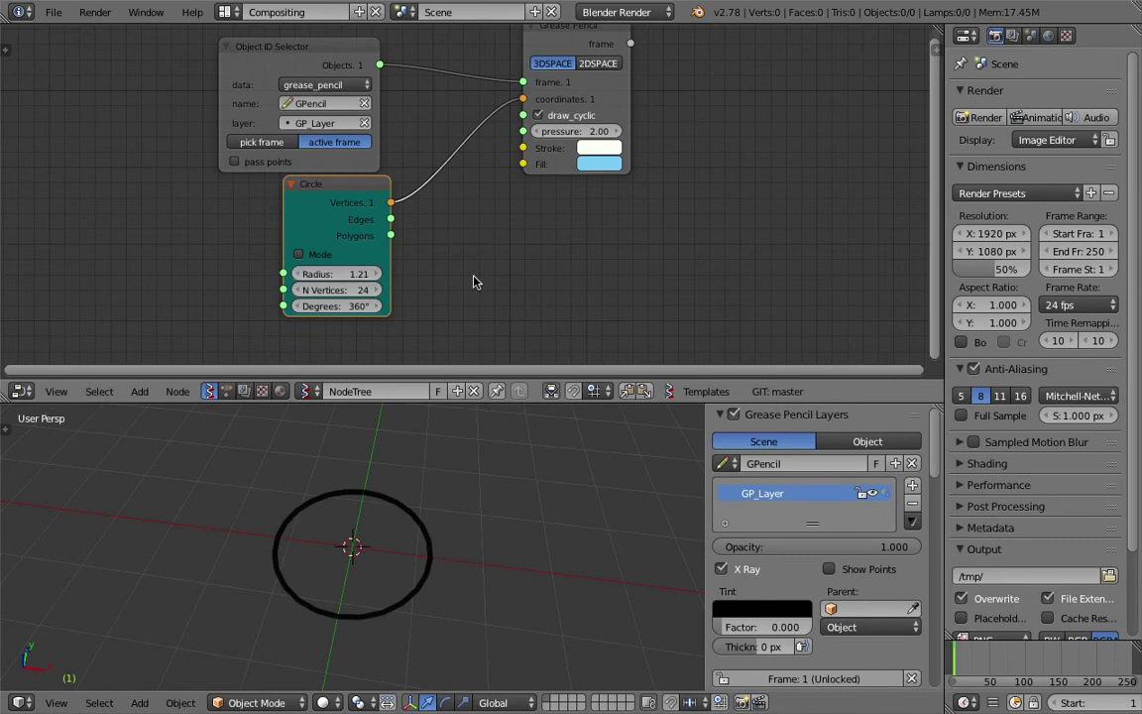
middle_click_drag(474, 280, 473, 266)
left_click_drag(363, 277, 298, 277)
scroll(496, 584, "up", 4)
middle_click_drag(481, 581, 555, 613)
middle_click_drag(451, 573, 444, 511)
middle_click_drag(582, 465, 550, 477)
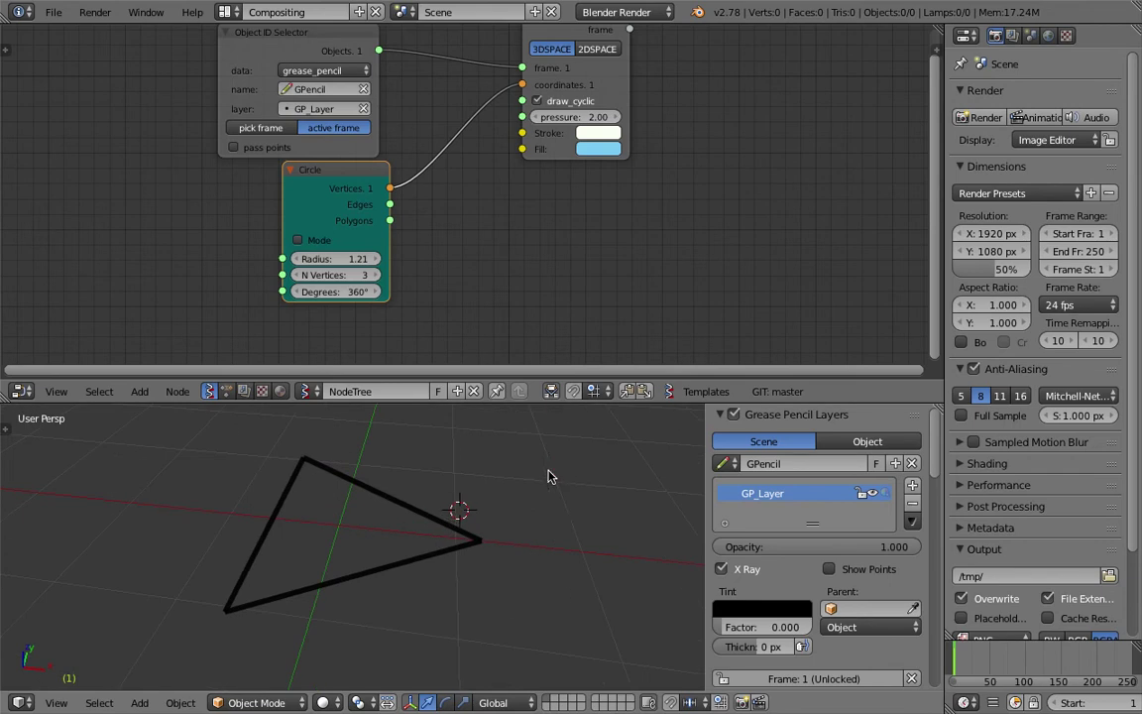
middle_click_drag(269, 494, 329, 582)
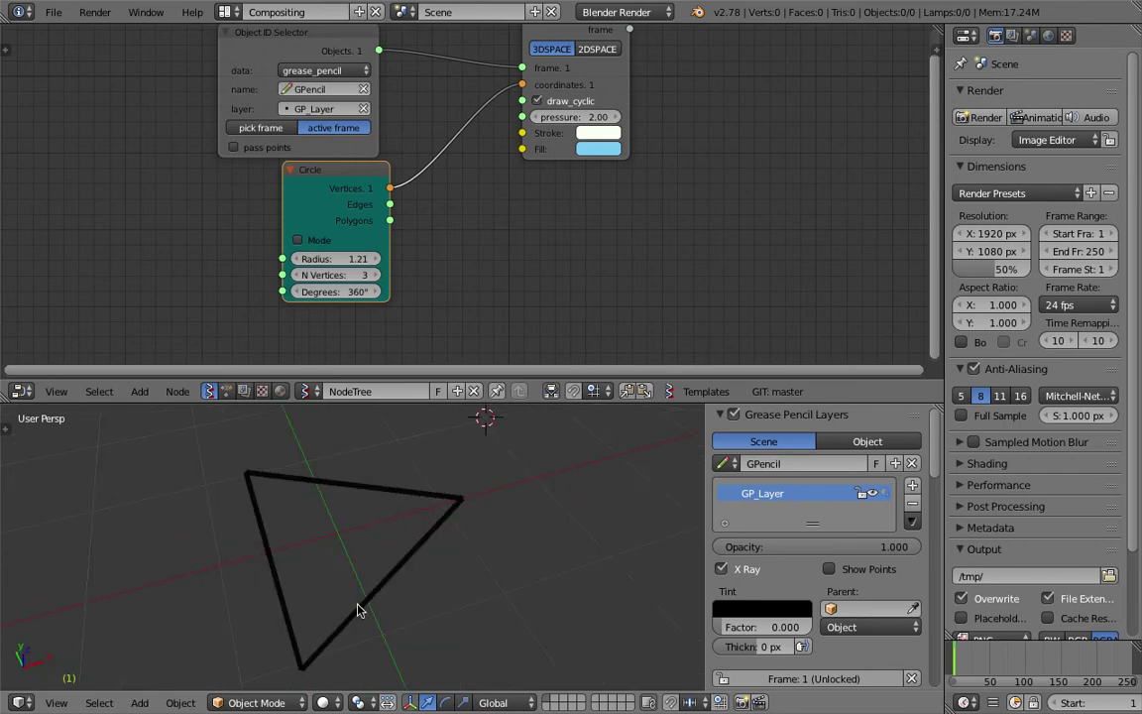
middle_click_drag(317, 636, 433, 538)
Step: Set the Circle node's radius to 0.97 and its number of vertices to 37
mouse_move(337, 259)
left_mouse_down()
mouse_move(353, 259)
mouse_move(320, 258)
left_mouse_up()
scroll(434, 502, "up", 3)
middle_click_drag(434, 504, 427, 491)
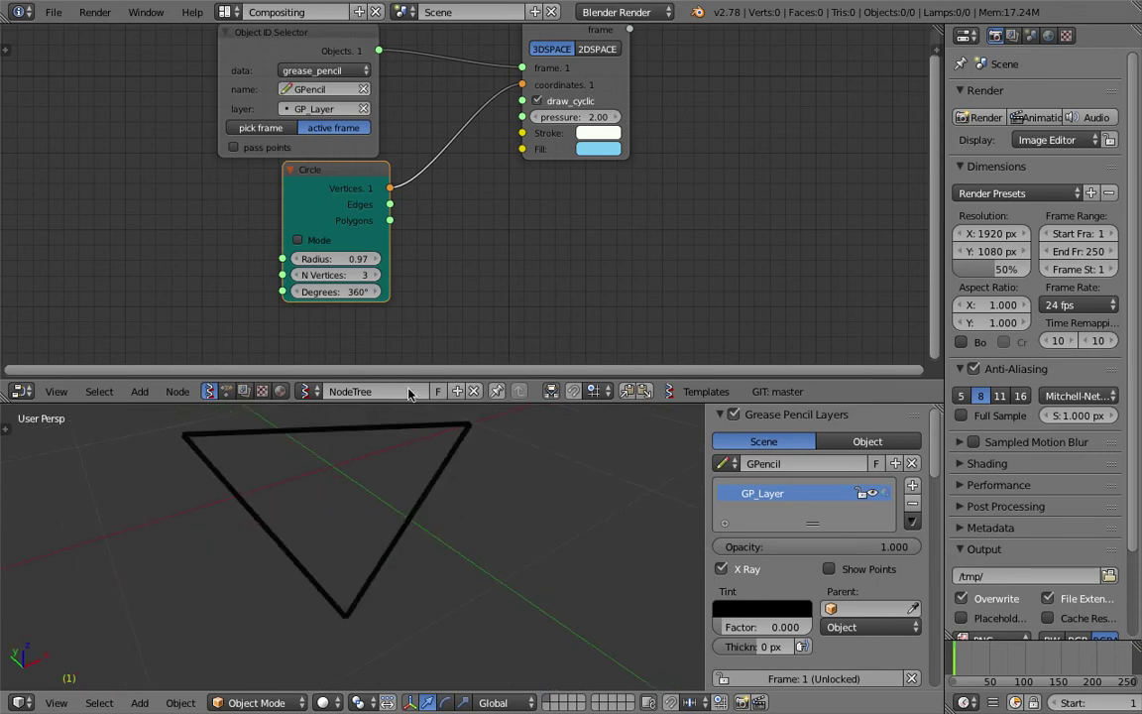
left_click_drag(378, 277, 457, 278)
left_click_drag(340, 276, 348, 276)
scroll(490, 234, "down", 3)
middle_click_drag(490, 234, 485, 249)
scroll(485, 249, "up", 4)
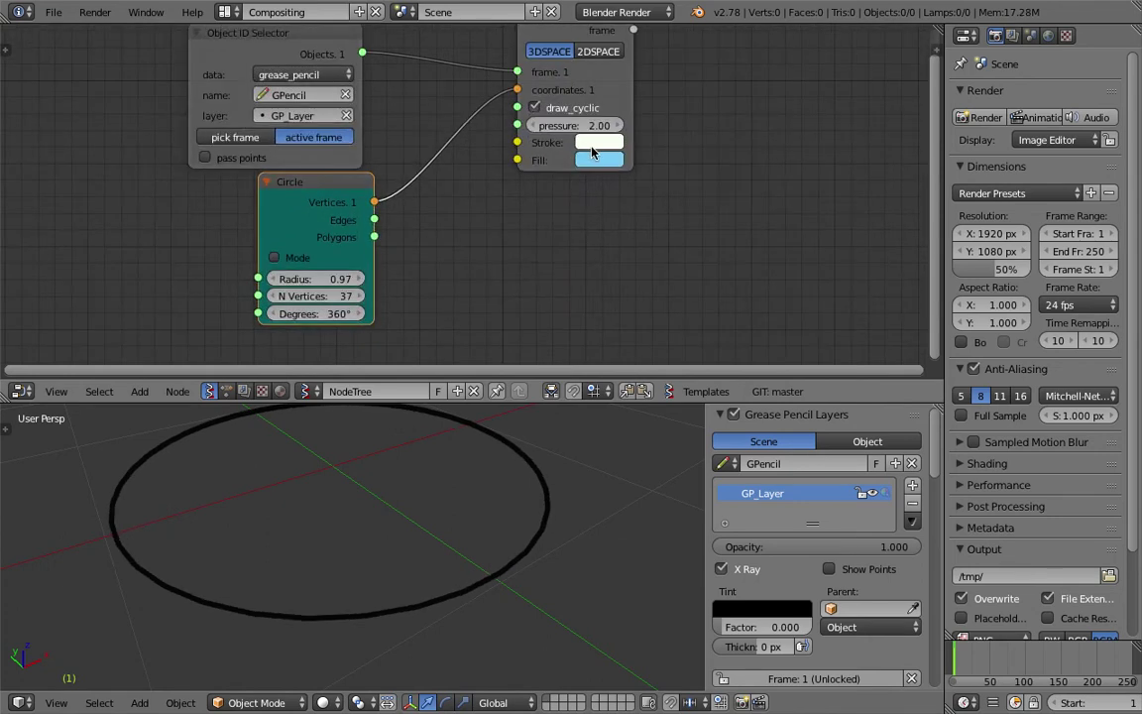
Step: Set the Grease Pencil node's stroke colour to light purple and its fill colour to near white
left_click(592, 148)
mouse_move(638, 201)
left_mouse_down()
mouse_move(636, 179)
mouse_move(664, 211)
mouse_move(615, 227)
mouse_move(643, 236)
left_mouse_up()
left_click(586, 162)
scroll(730, 514, "down", 8)
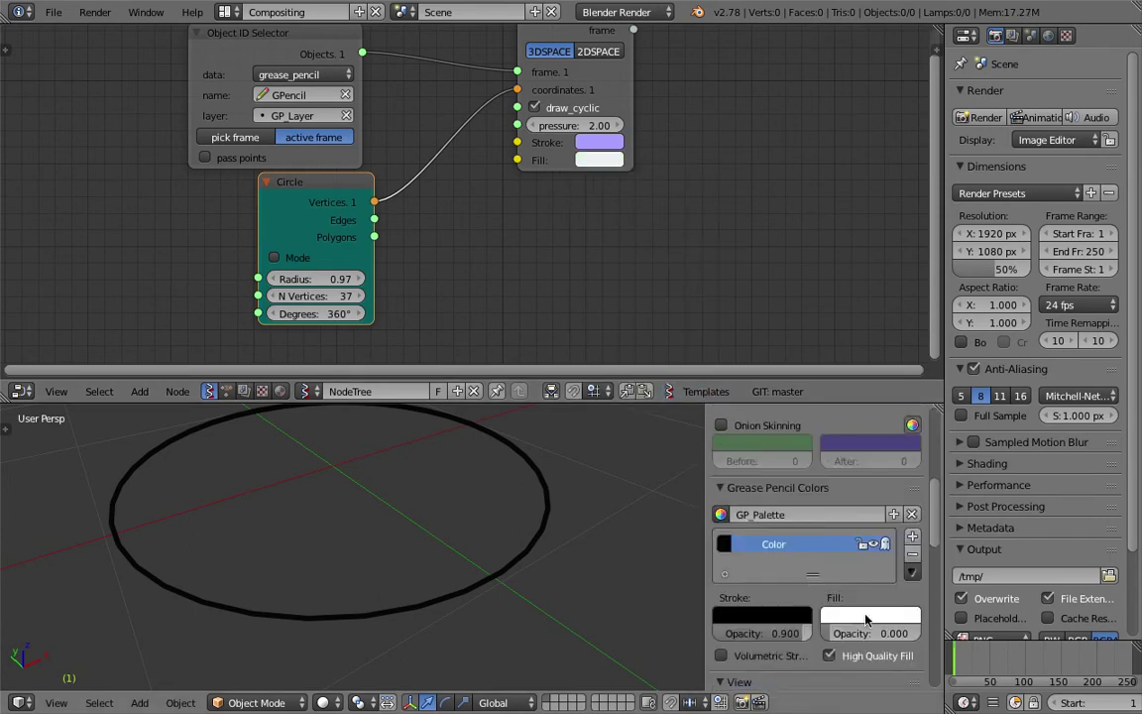
Step: Shift the Circle node slightly left beneath the Object ID Selector
scroll(706, 296, "down", 2)
middle_click_drag(670, 278, 706, 299)
key("ctrl+s")
left_click(706, 299)
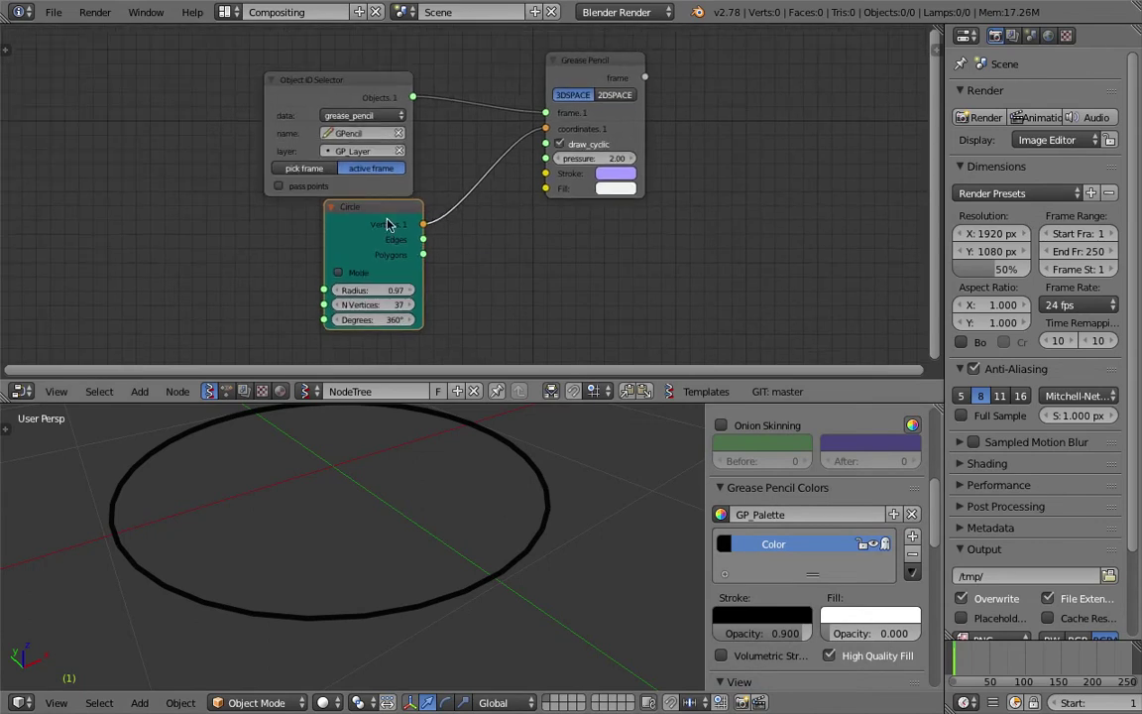
left_click_drag(388, 224, 358, 228)
Step: Set the stroke colour of the grease pencil palette's Color entry to crimson red
left_click(771, 616)
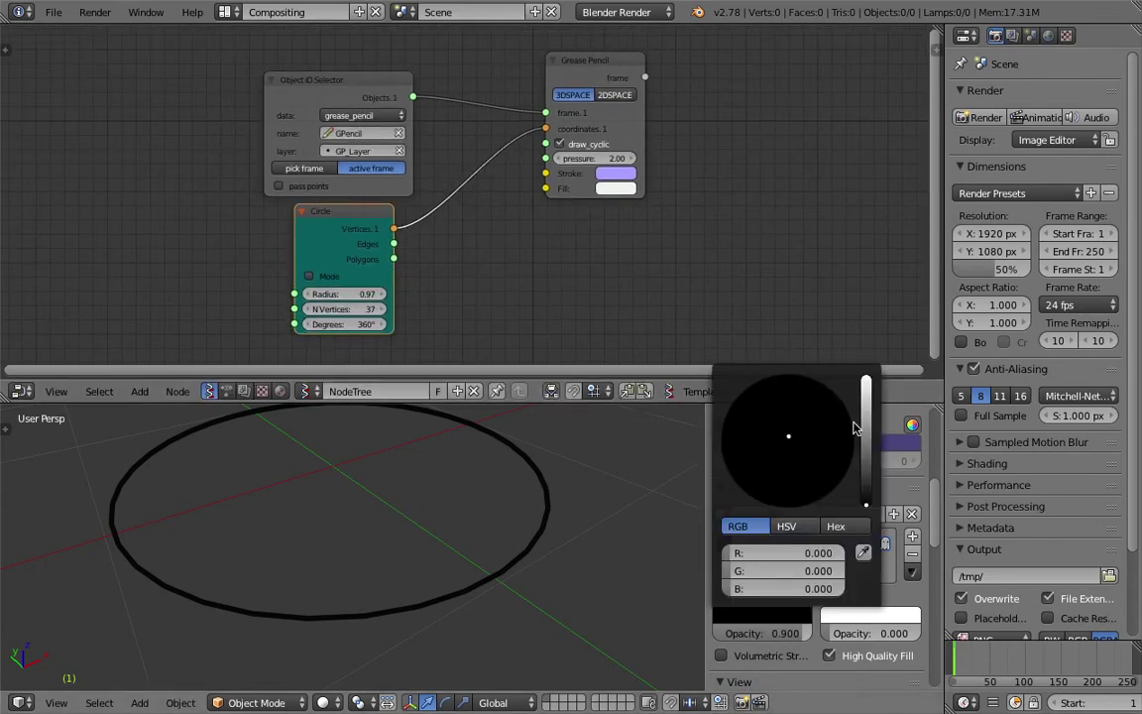
left_click(863, 416)
left_click_drag(814, 451, 790, 497)
Step: Draw a freehand grease pencil stroke near the circle, and jump to the first frame to refresh the node output
scroll(631, 535, "down", 4)
middle_click_drag(607, 536, 511, 498)
left_click_drag(515, 543, 588, 518)
scroll(1091, 706, "down", 7)
left_click(1074, 705)
middle_click_drag(529, 545, 505, 546)
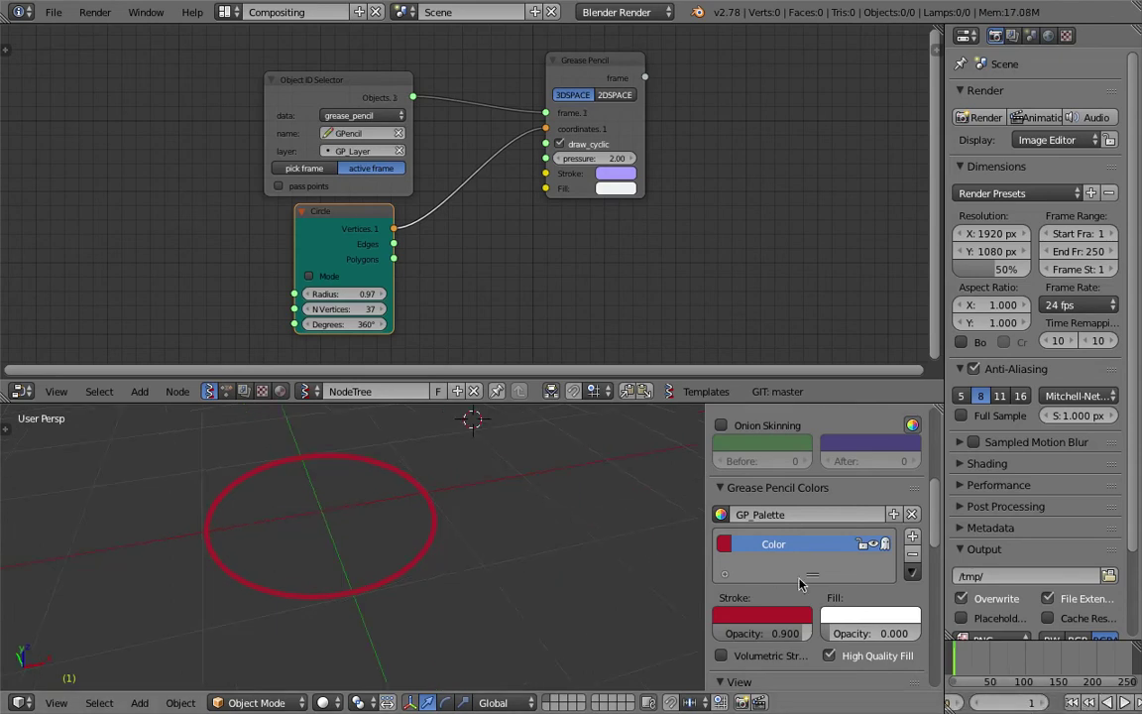
Step: Set the palette colour's stroke opacity to 0.910 and its fill opacity to 0.779
scroll(778, 596, "down", 1)
mouse_move(853, 597)
left_mouse_down()
mouse_move(977, 597)
mouse_move(765, 600)
left_mouse_up()
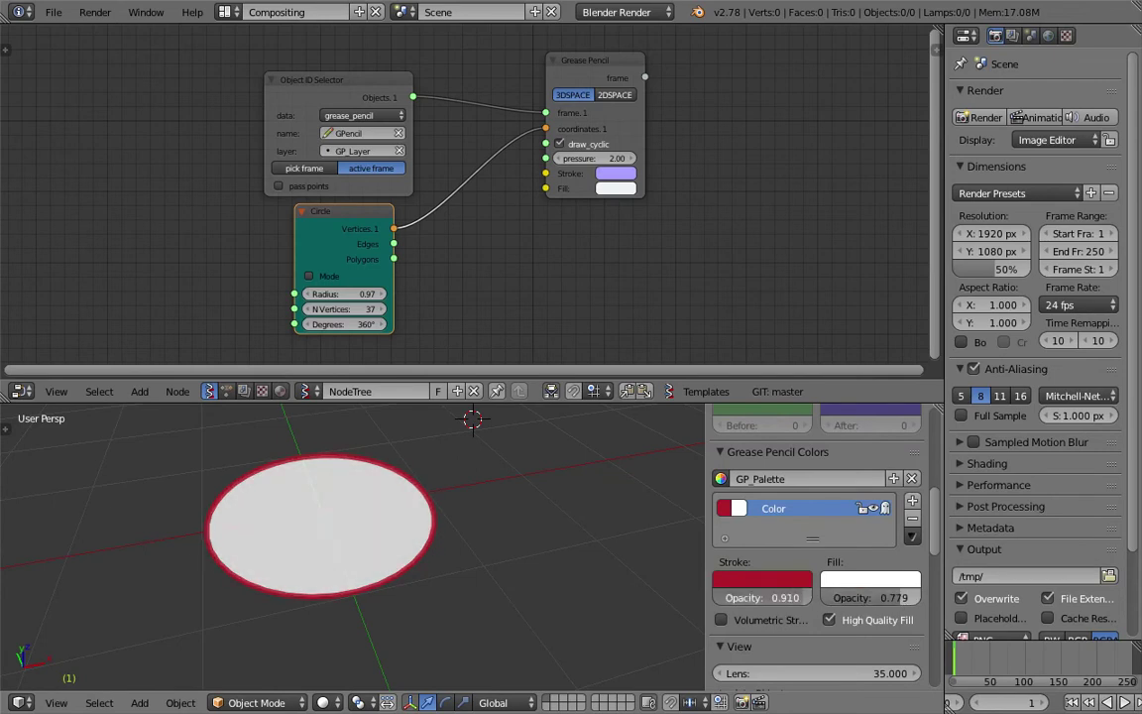
scroll(397, 538, "up", 2)
middle_click_drag(405, 546, 452, 579)
scroll(462, 564, "down", 1)
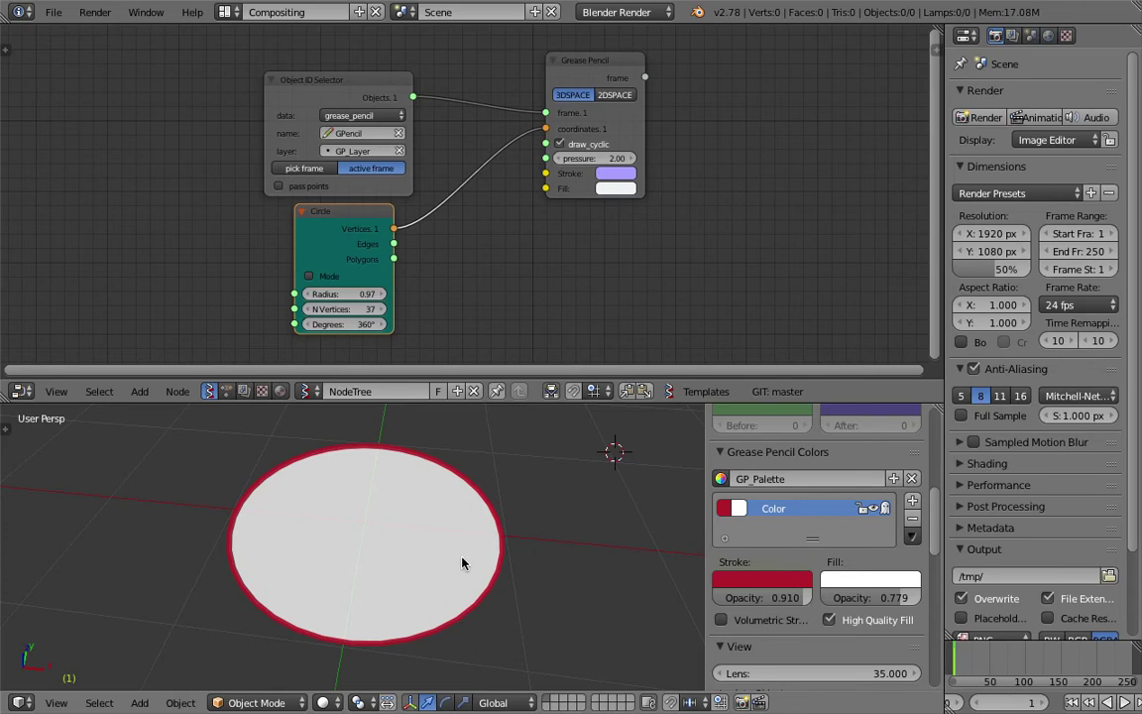
Step: Draw many freehand grease pencil strokes and closed shapes all around the circle in the 3D view
scroll(466, 557, "down", 2)
middle_click_drag(469, 553, 327, 549)
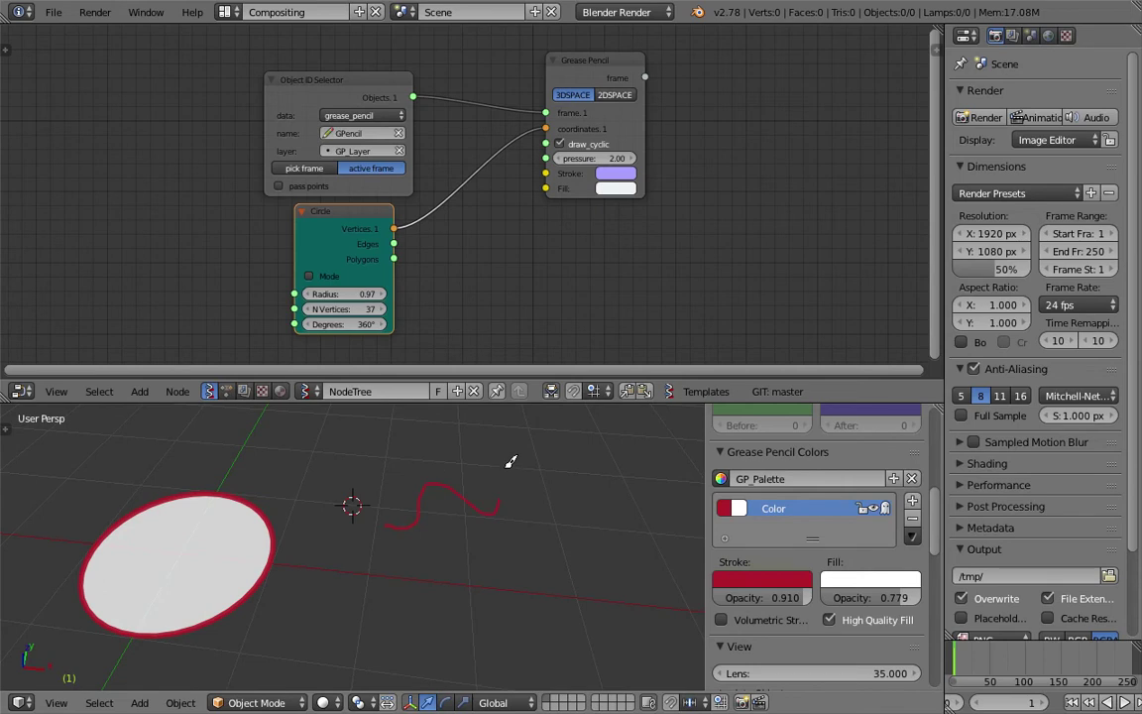
left_click_drag(441, 574, 387, 564)
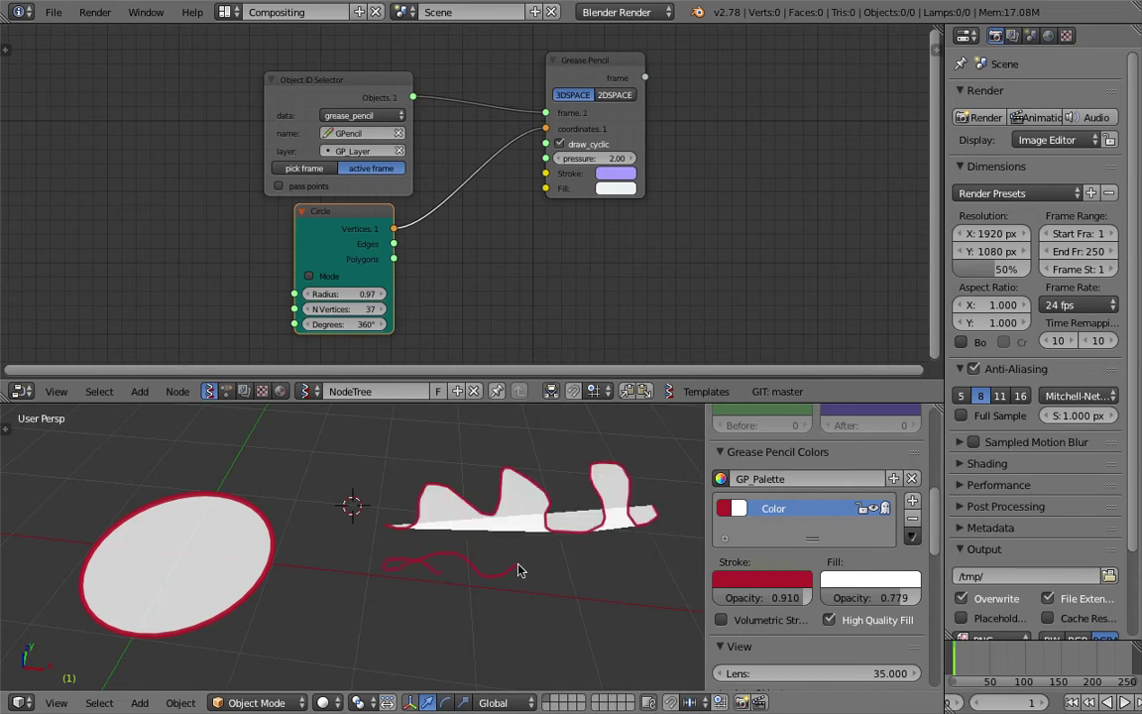
left_click_drag(521, 560, 522, 561)
left_click_drag(451, 603, 437, 646)
left_click_drag(529, 596, 540, 590)
middle_click_drag(541, 590, 413, 524)
left_click_drag(629, 467, 631, 469)
middle_click_drag(631, 469, 450, 534)
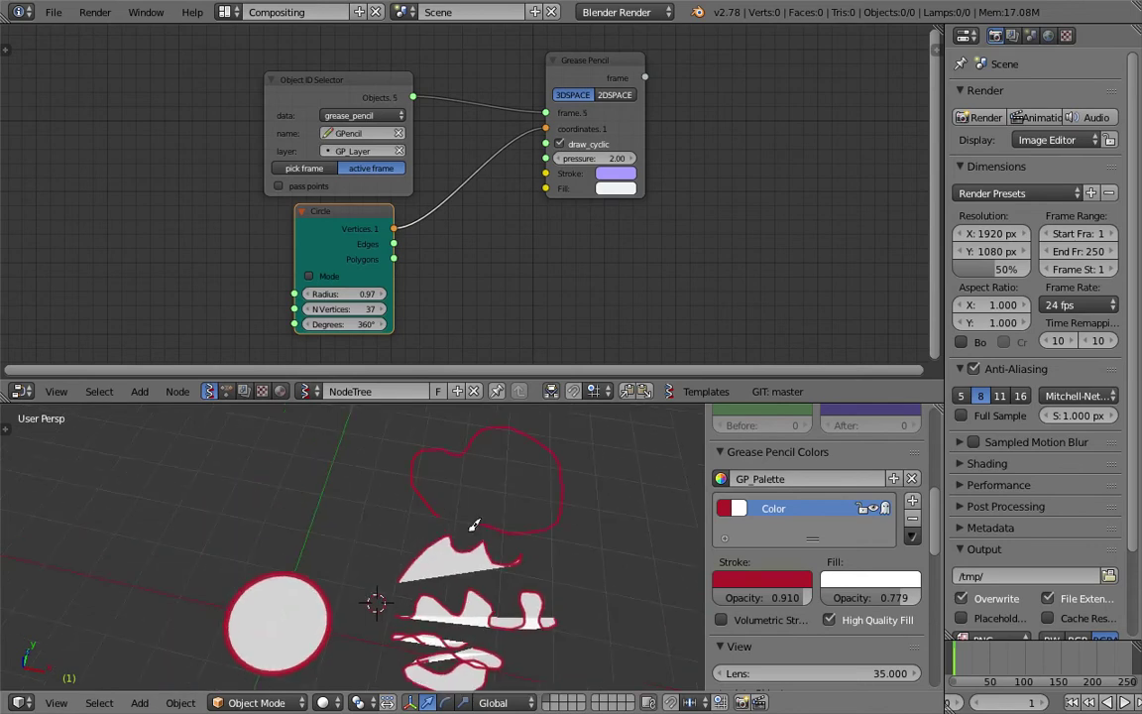
left_click_drag(474, 526, 478, 523)
middle_click_drag(497, 527, 441, 535)
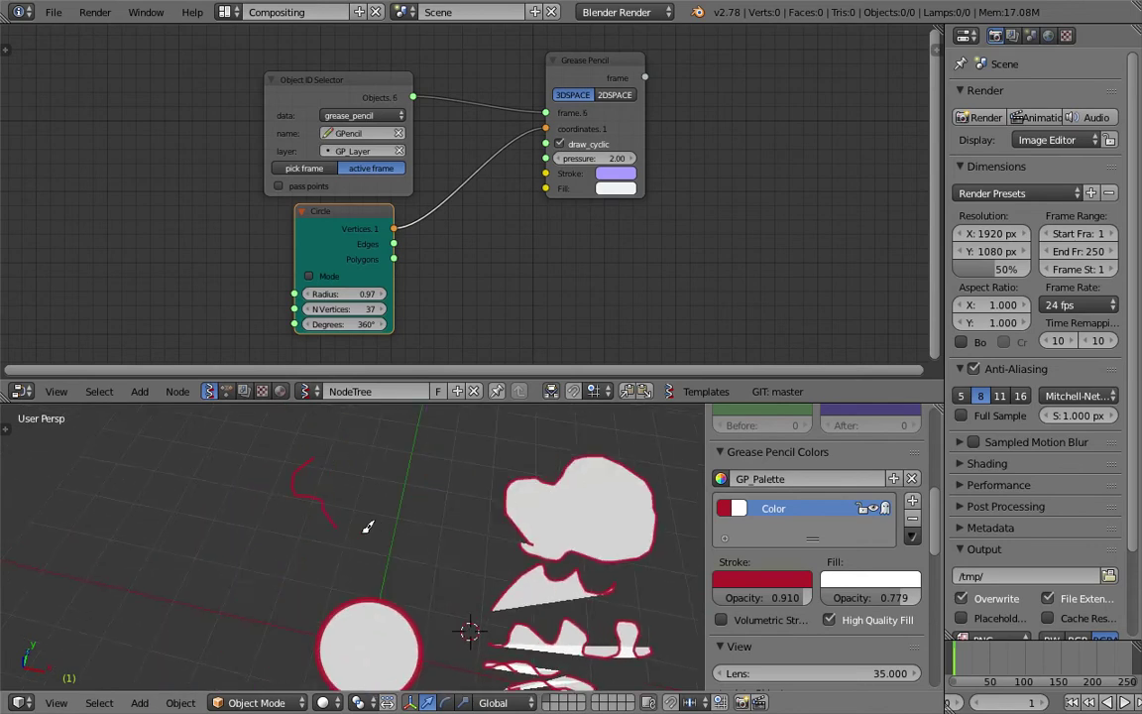
left_click_drag(295, 448, 296, 452)
left_click_drag(184, 493, 160, 501)
middle_click_drag(161, 501, 243, 505)
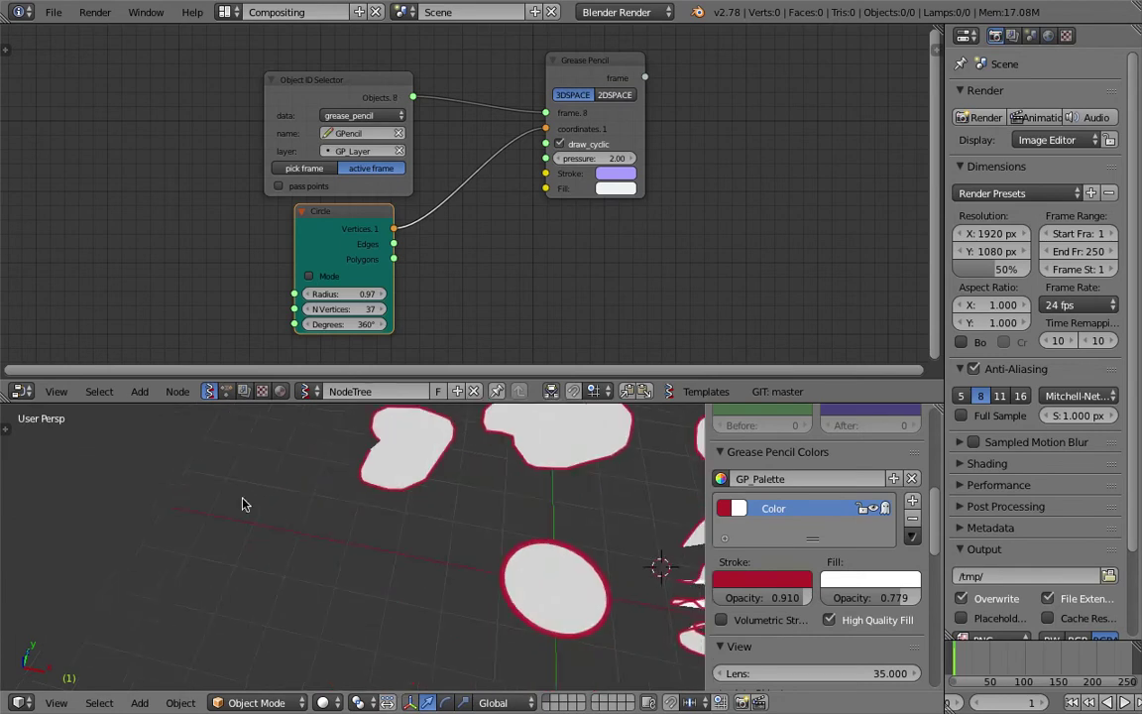
left_click_drag(230, 512, 227, 519)
scroll(342, 601, "down", 2)
middle_click_drag(342, 601, 312, 533)
left_click_drag(283, 574, 284, 625)
left_click_drag(274, 581, 257, 587)
mouse_move(439, 597)
left_mouse_down()
mouse_move(479, 583)
mouse_move(516, 591)
left_mouse_up()
left_click_drag(563, 606, 552, 590)
left_click_drag(622, 579, 674, 533)
mouse_move(360, 461)
left_mouse_down()
mouse_move(321, 482)
mouse_move(269, 450)
left_mouse_up()
mouse_move(460, 501)
middle_mouse_down()
mouse_move(506, 480)
mouse_move(531, 486)
mouse_move(534, 501)
middle_mouse_up()
scroll(530, 488, "down", 2)
scroll(533, 487, "up", 2)
Step: Move the Circle node slightly right, keeping it below the Object ID Selector
middle_click_drag(597, 281, 589, 281)
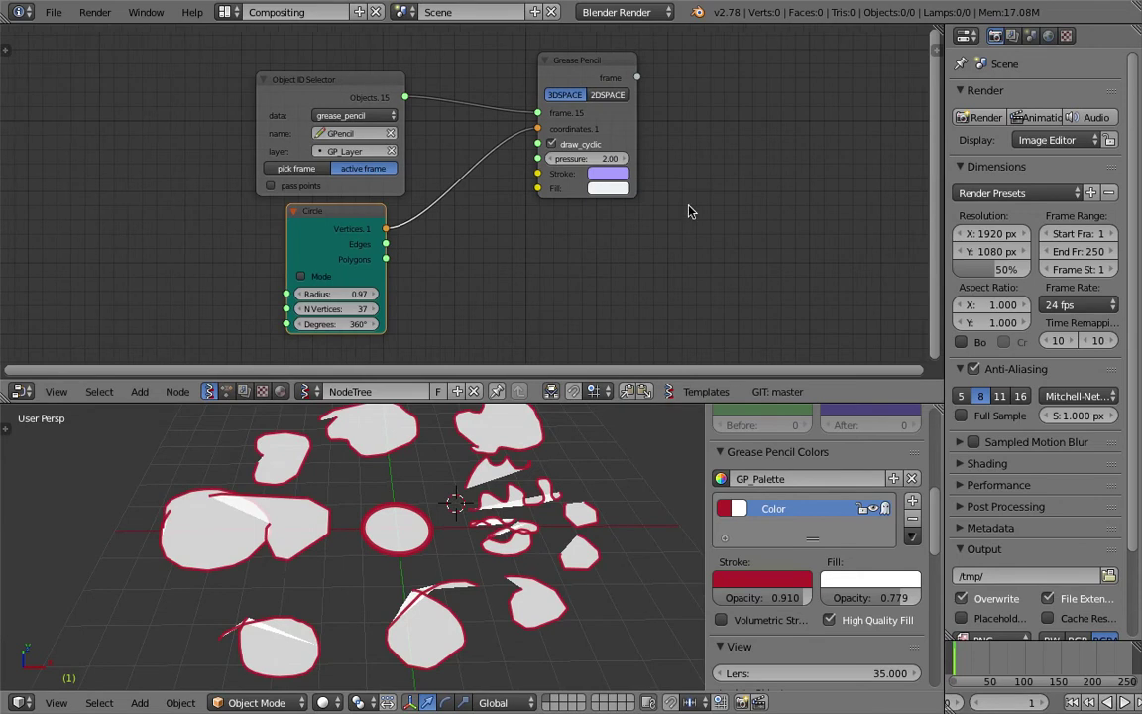
middle_click_drag(452, 194, 476, 198)
left_click_drag(360, 214, 401, 213)
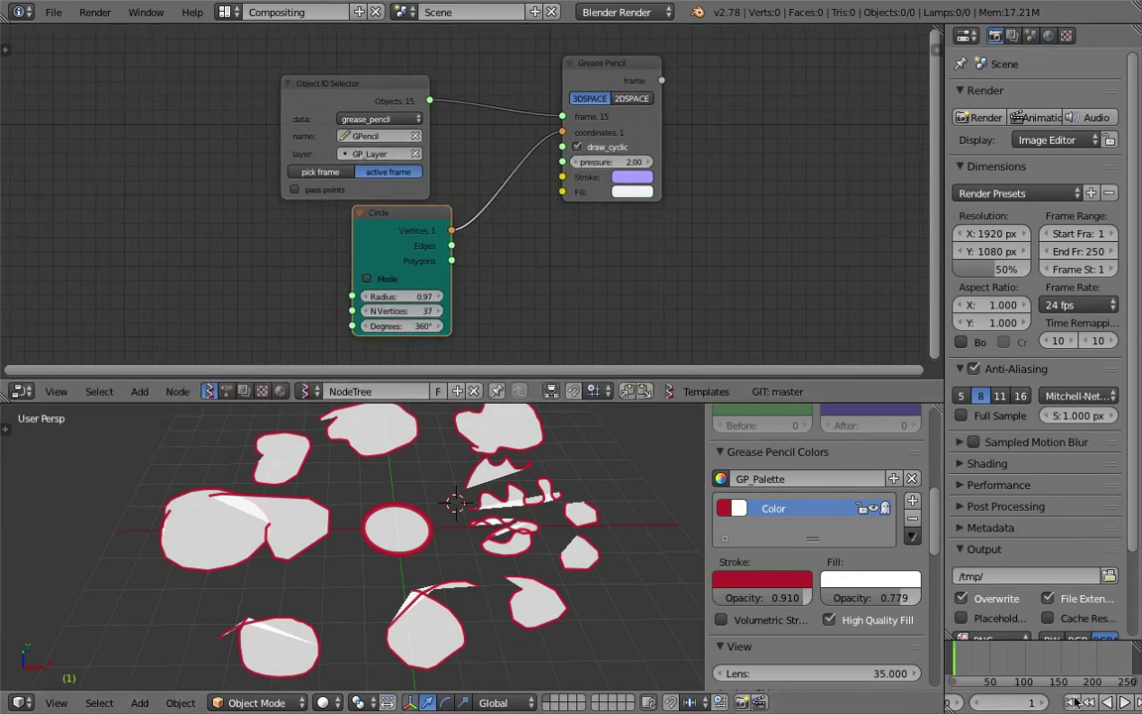
Step: Play and stop the animation, and return to the first frame to clear the hand-drawn strokes
left_click(1123, 702)
left_click(1124, 702)
left_click(1070, 704)
scroll(434, 606, "up", 4)
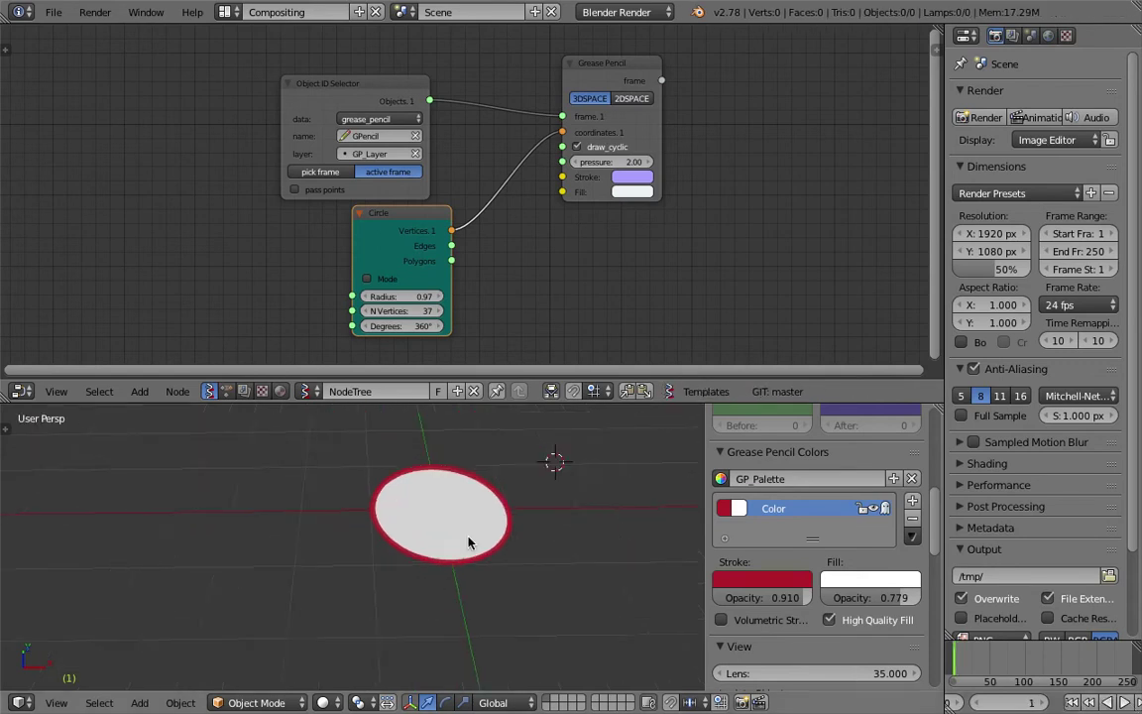
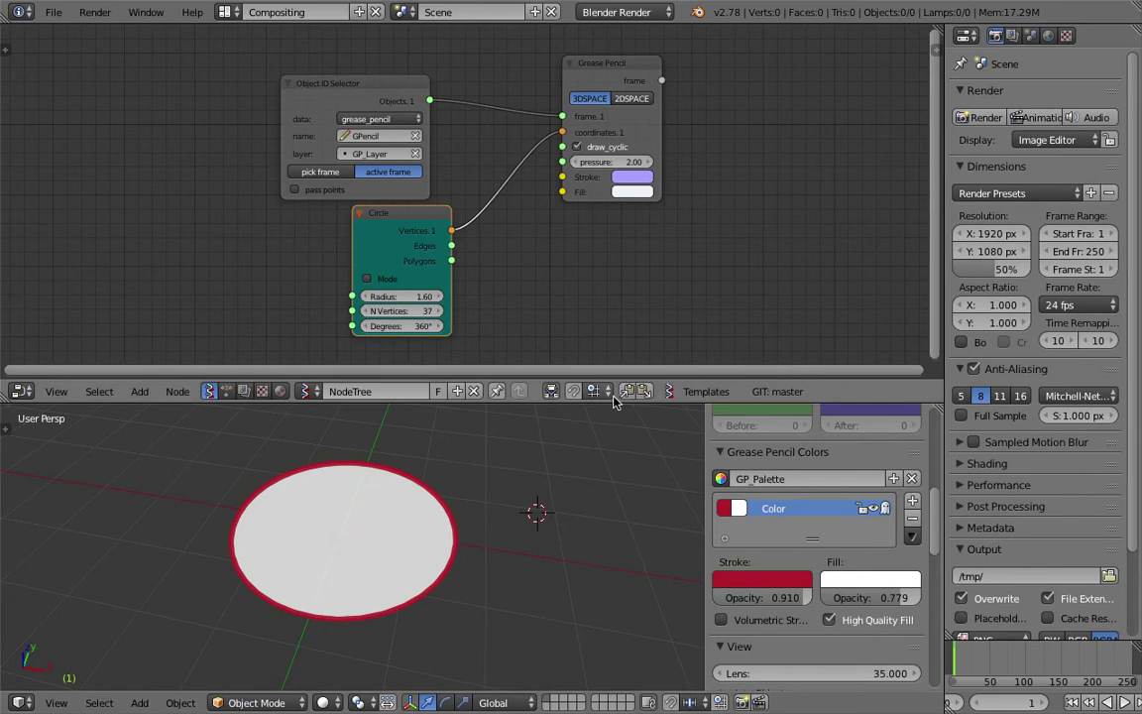
Step: Enlarge the 3D view slightly and arrange the three nodes compactly, with the Grease Pencil node lower and closer to the other two
left_click_drag(617, 401, 617, 394)
middle_click_drag(569, 196, 468, 198)
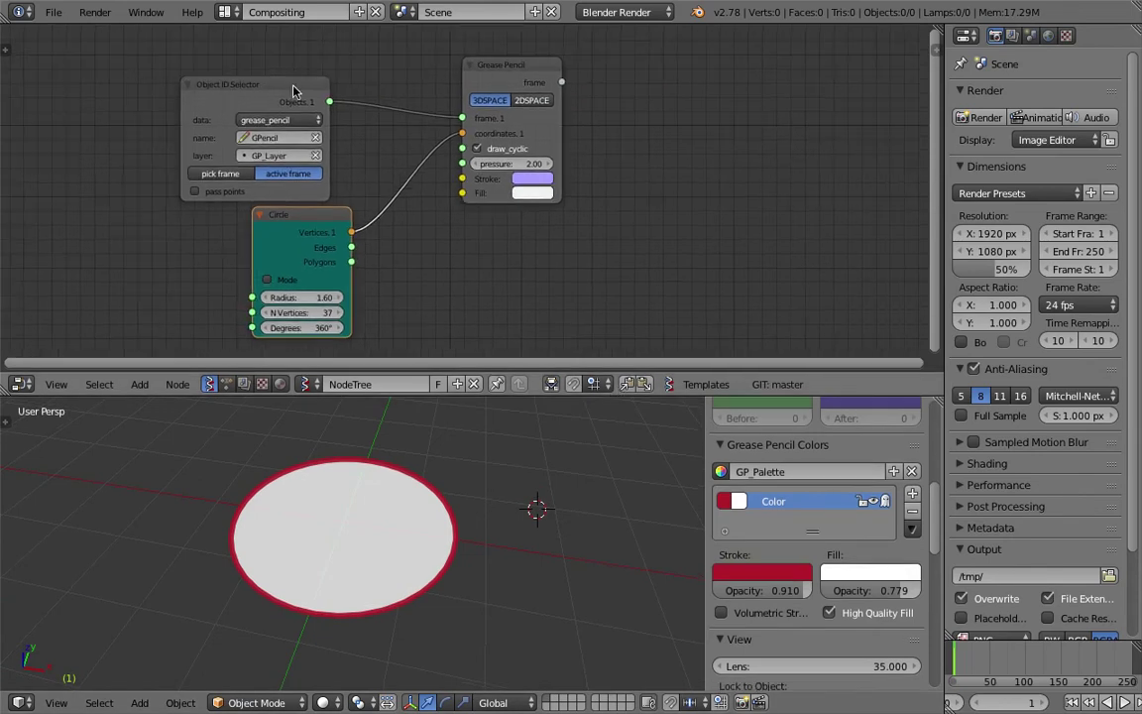
left_click_drag(290, 87, 325, 66)
left_click_drag(330, 229, 330, 216)
left_click_drag(526, 101, 503, 141)
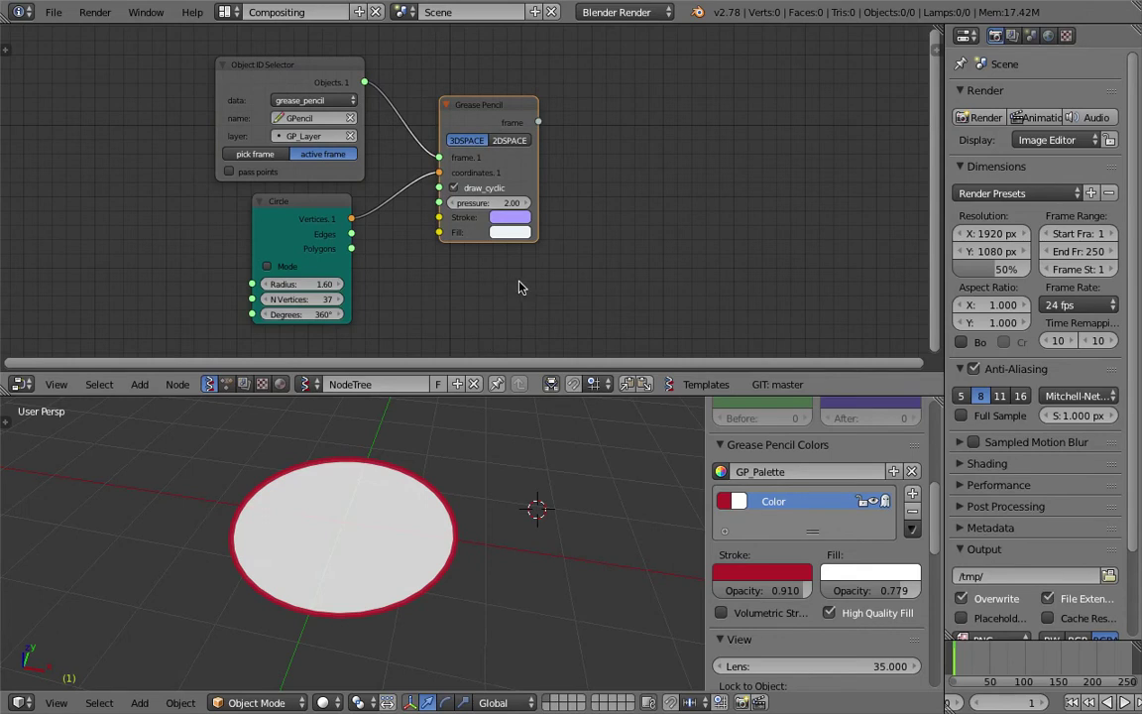
Step: Move the Circle node left and shift the Object ID Selector up and left, farther from the Grease Pencil node
middle_click_drag(544, 276, 678, 257)
mouse_move(401, 206)
left_mouse_down()
mouse_move(273, 188)
mouse_move(262, 199)
left_mouse_up()
left_click_drag(407, 68, 365, 61)
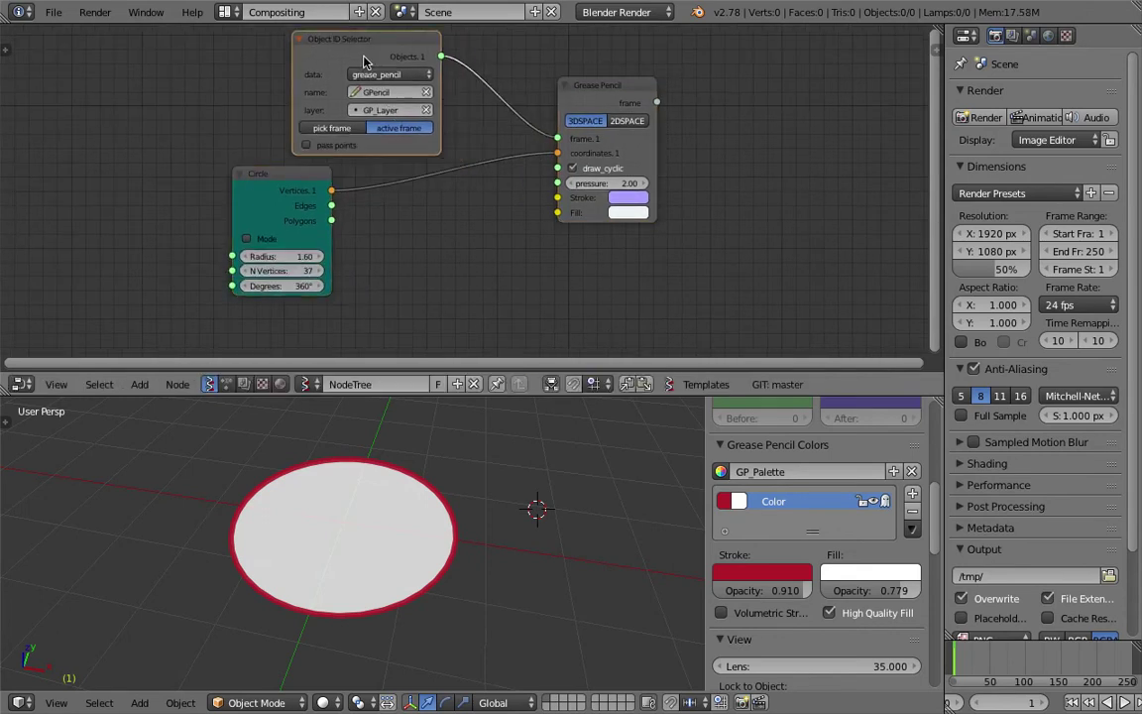
middle_click_drag(471, 240, 487, 314)
Step: Save the scene as a new Blender file
left_click(60, 18)
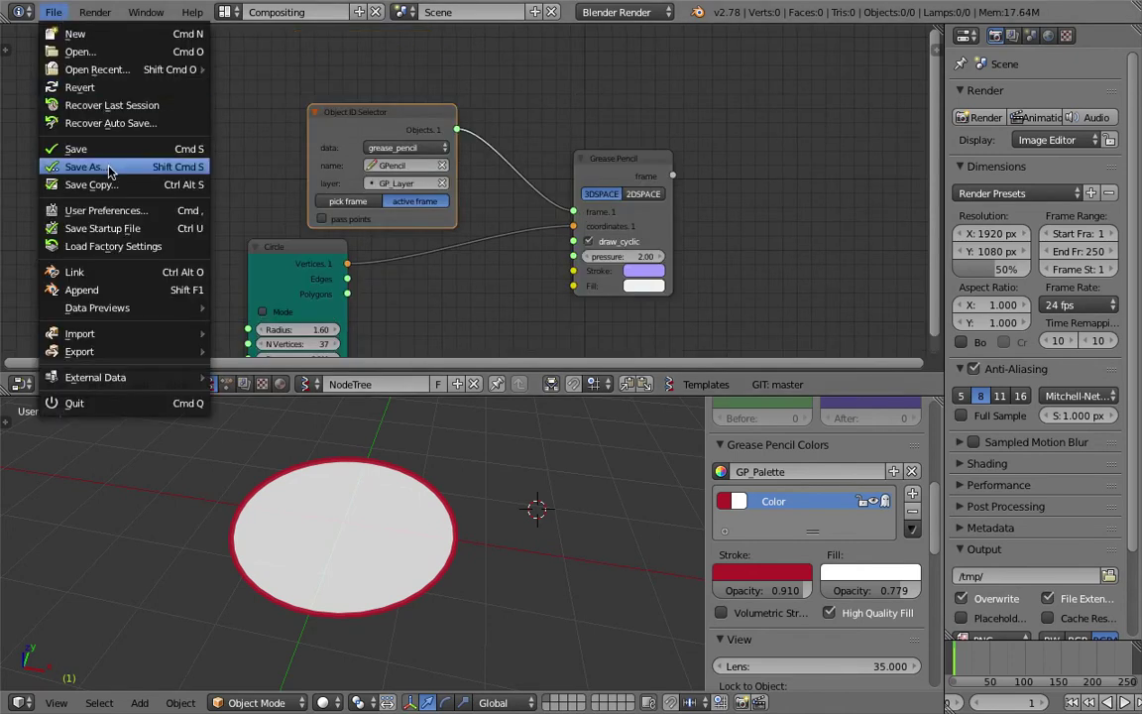
left_click(99, 167)
left_click(1013, 78)
left_click(1043, 63)
Step: Nudge the Circle node right and move the Object ID Selector left, leaving more room before the Grease Pencil node
middle_click_drag(683, 198, 697, 147)
left_click_drag(339, 211, 355, 211)
middle_click_drag(382, 100, 373, 92)
left_click_drag(358, 64, 299, 51)
middle_click_drag(440, 161, 386, 156)
mouse_move(478, 167)
middle_mouse_down()
mouse_move(434, 163)
mouse_move(464, 177)
middle_mouse_up()
key("shift+a")
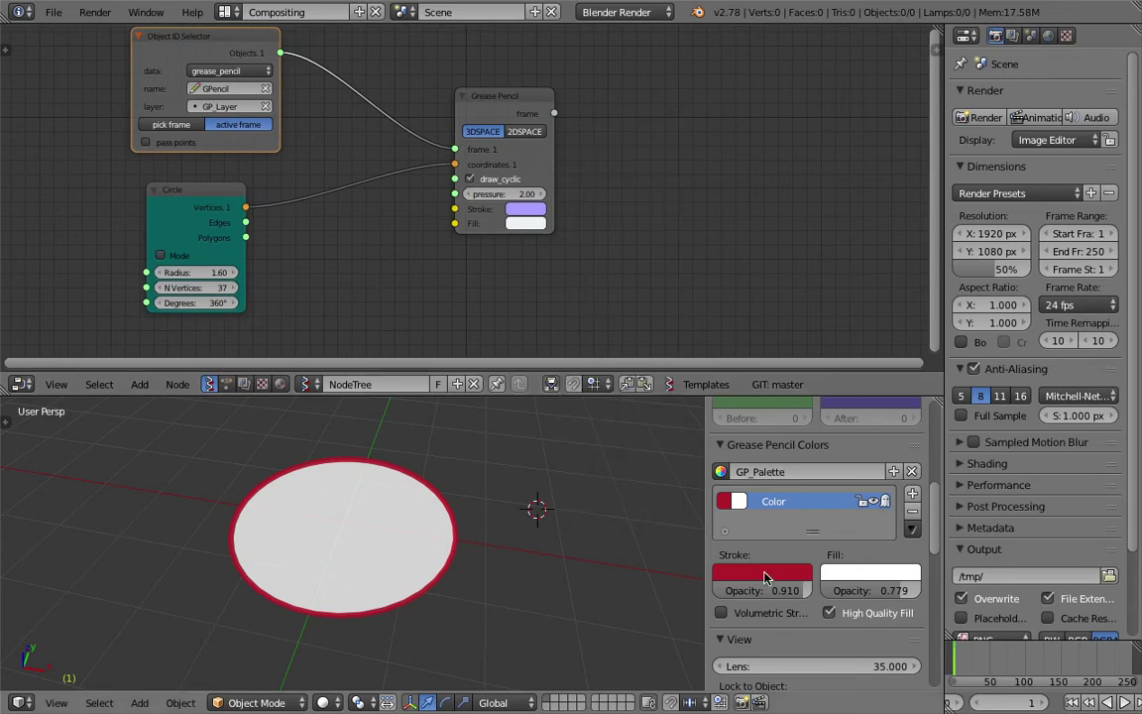
Step: Expand the info log and change the grease pencil stroke colour to orange so its property path is logged
left_click(764, 578)
mouse_move(799, 415)
left_mouse_down()
mouse_move(776, 385)
mouse_move(834, 377)
mouse_move(770, 425)
mouse_move(762, 386)
left_mouse_up()
left_click_drag(708, 25, 708, 144)
left_click(772, 572)
mouse_move(758, 388)
left_mouse_down()
mouse_move(808, 441)
mouse_move(779, 451)
left_mouse_up()
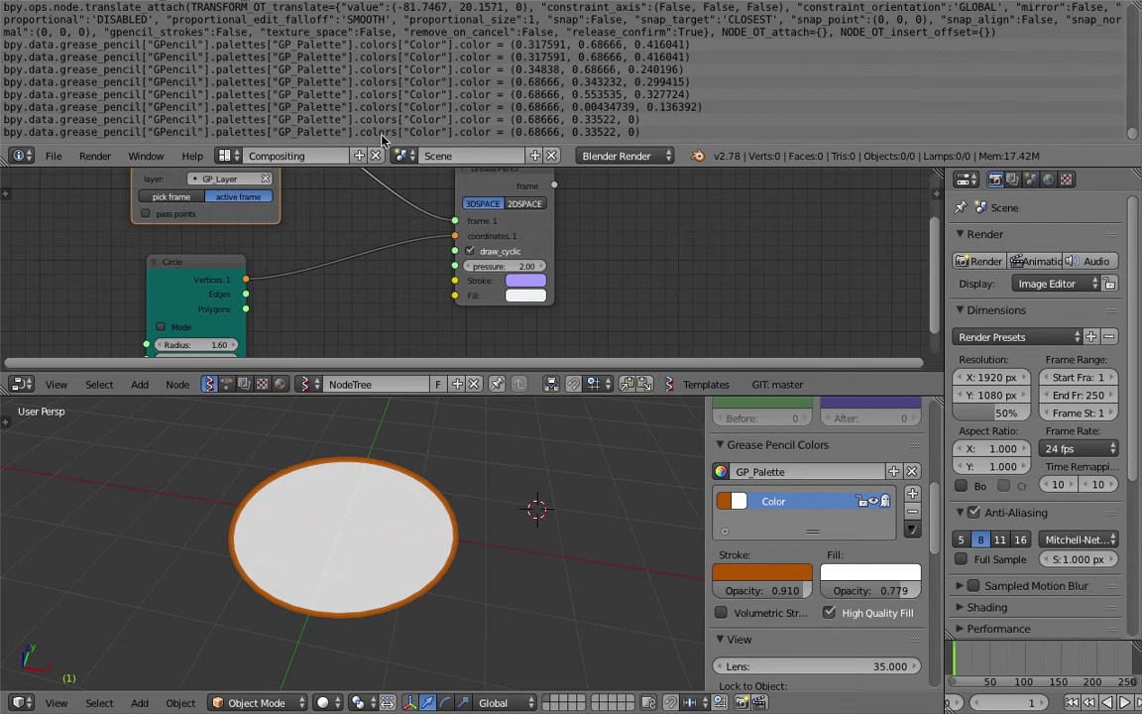
Step: Add an Object ID Set MK2 node beside the Grease Pencil node, on its output side
middle_click_drag(667, 231, 642, 240)
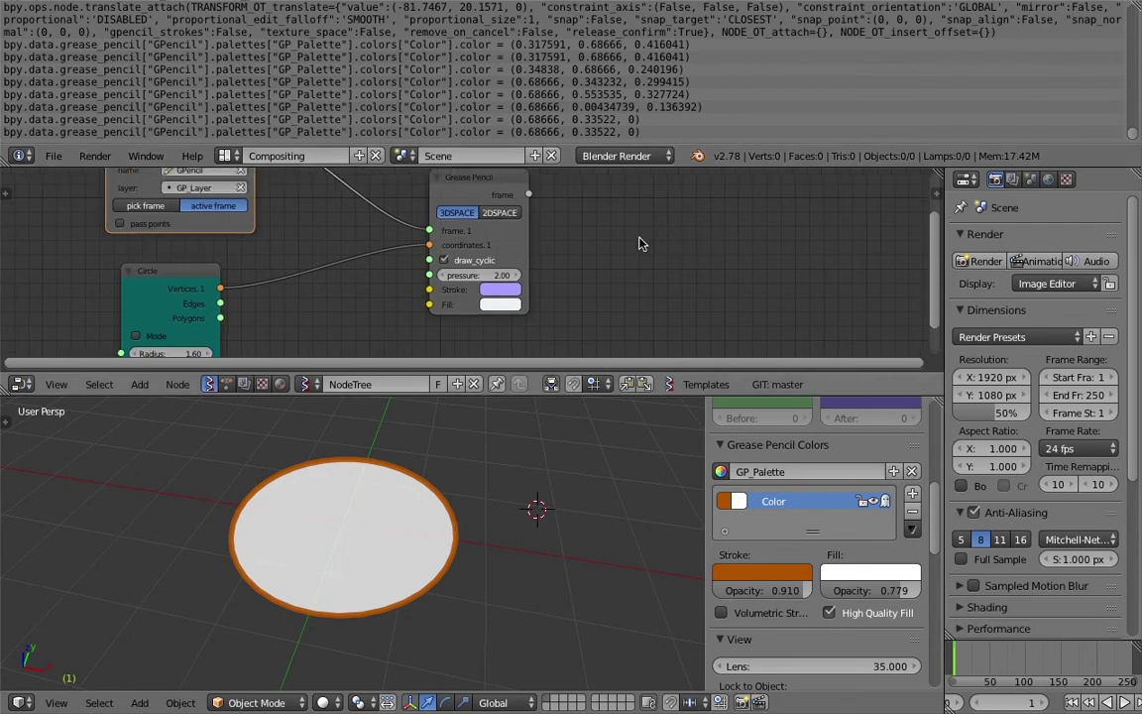
key("shift+a")
left_click(641, 240)
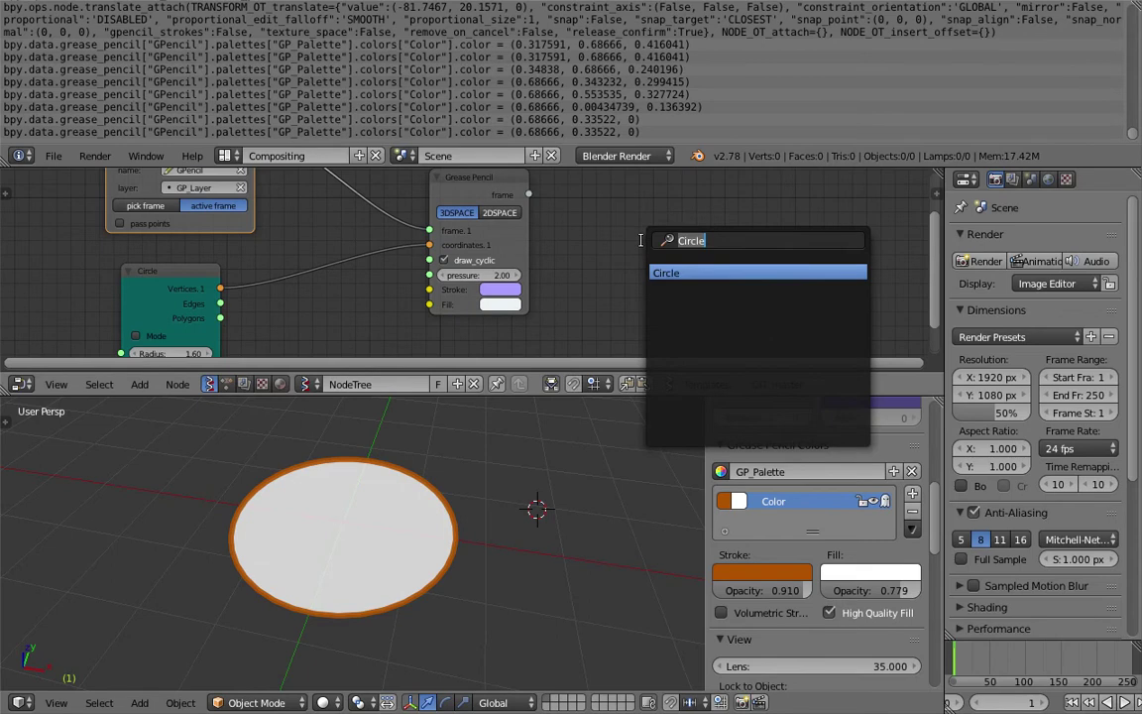
type("set")
key("Down")
key("Down")
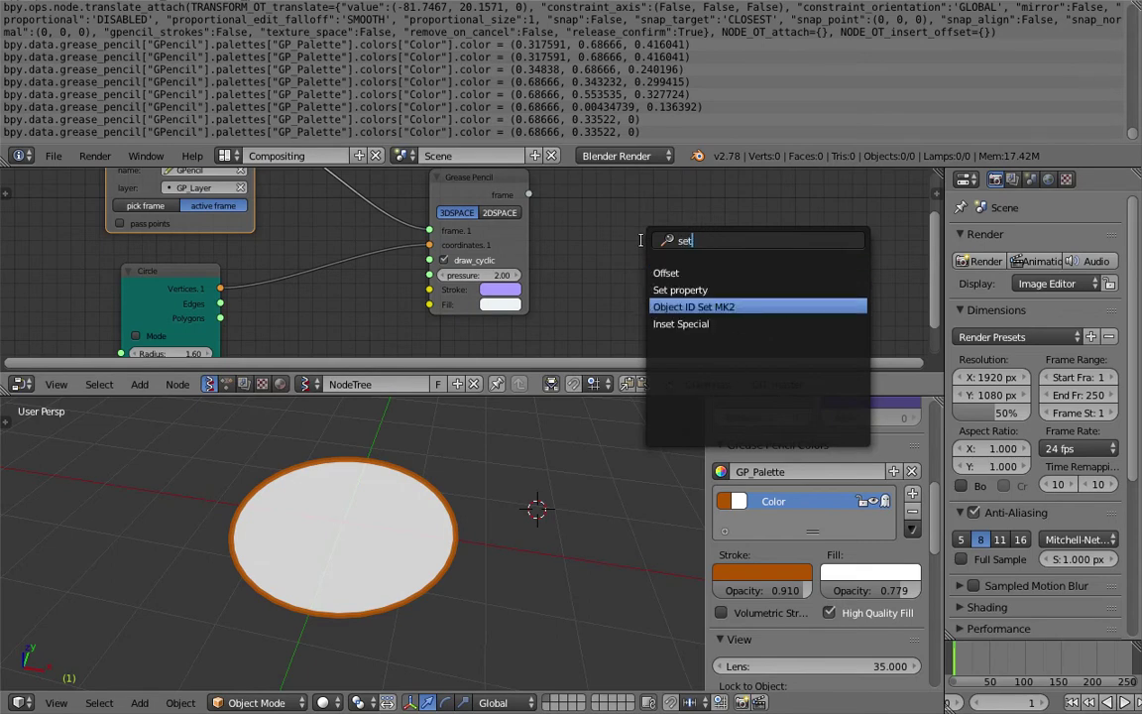
key("Return")
left_click(623, 179)
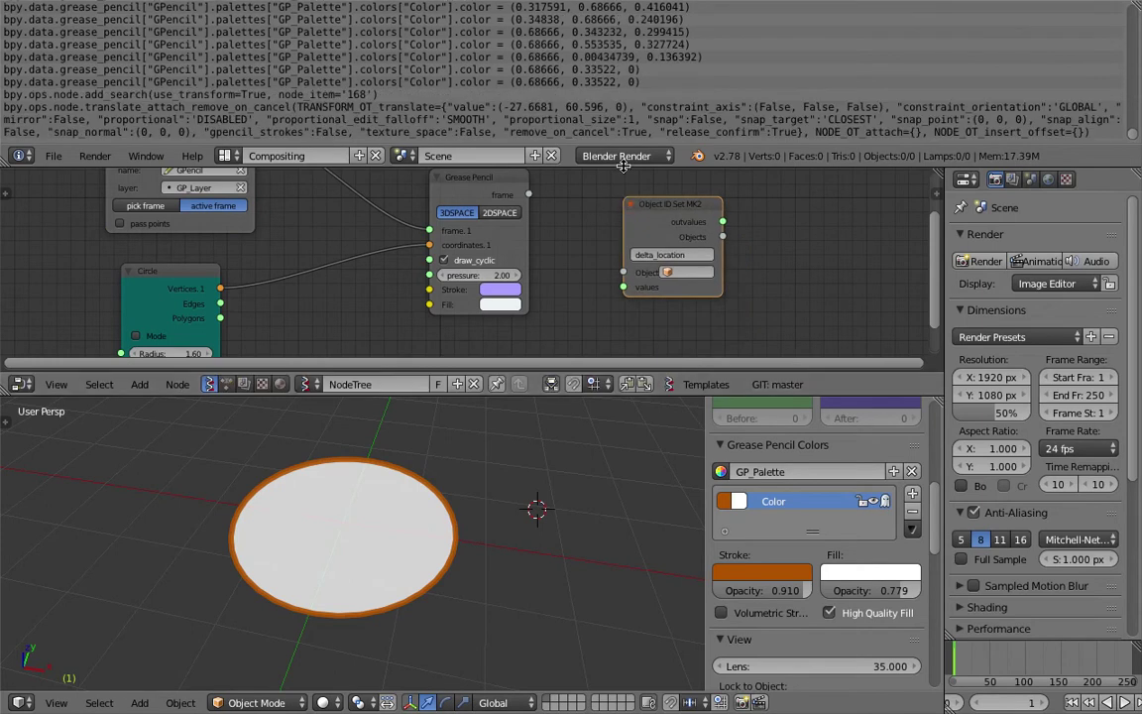
Step: Collapse the info log, then move the Object ID Set MK2 node slightly and widen it
left_click_drag(623, 167, 643, 9)
scroll(687, 97, "up", 3)
middle_click_drag(688, 104, 651, 117)
left_click_drag(734, 139, 760, 151)
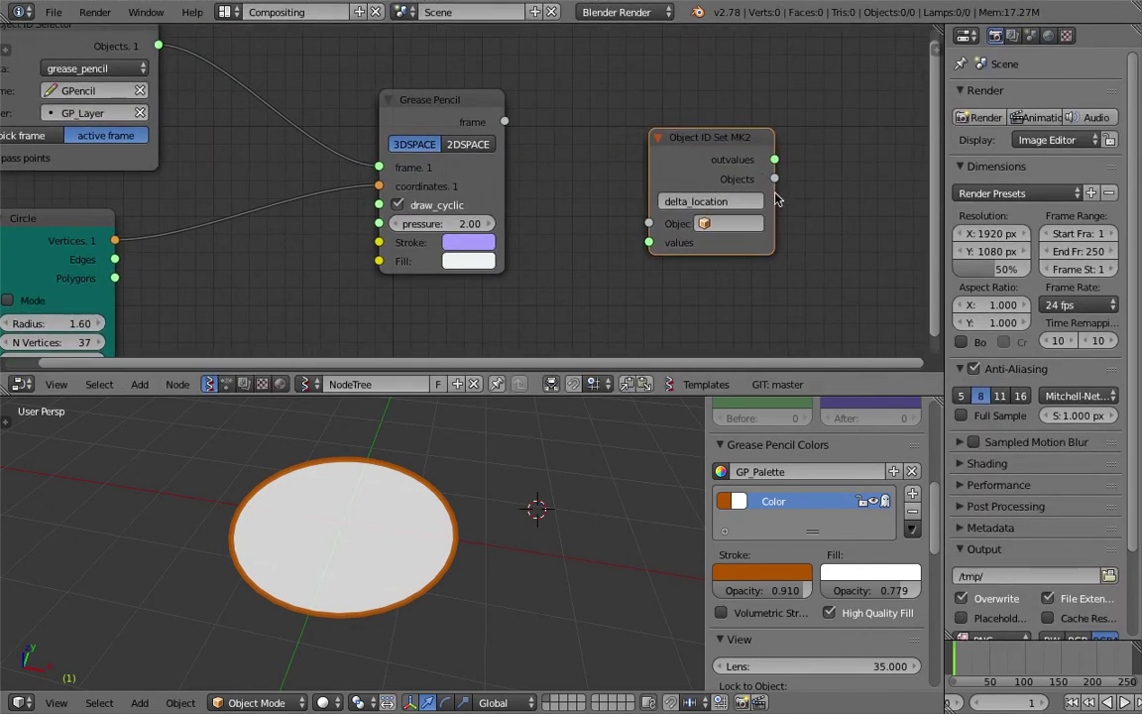
left_click_drag(775, 193, 818, 190)
Step: Connect the Grease Pencil frame output to Object ID Set MK2's Objects input and set its property to color.color[:]
middle_click_drag(634, 164, 609, 163)
left_click_drag(480, 122, 508, 141)
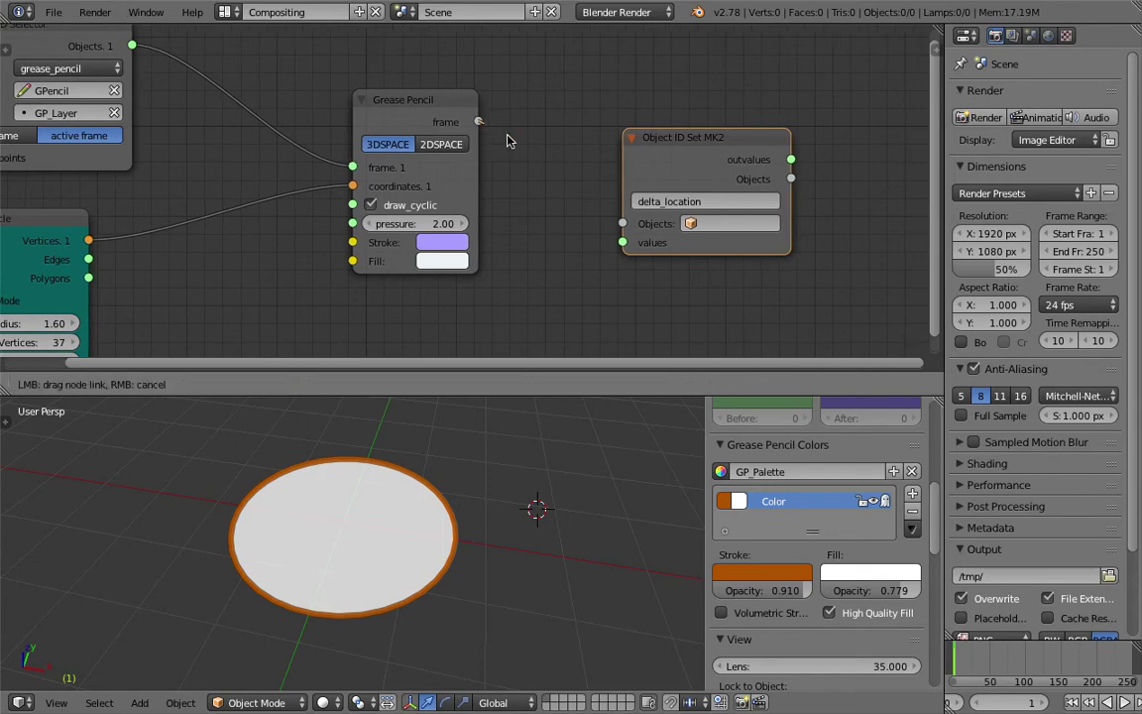
left_click_drag(620, 224, 622, 223)
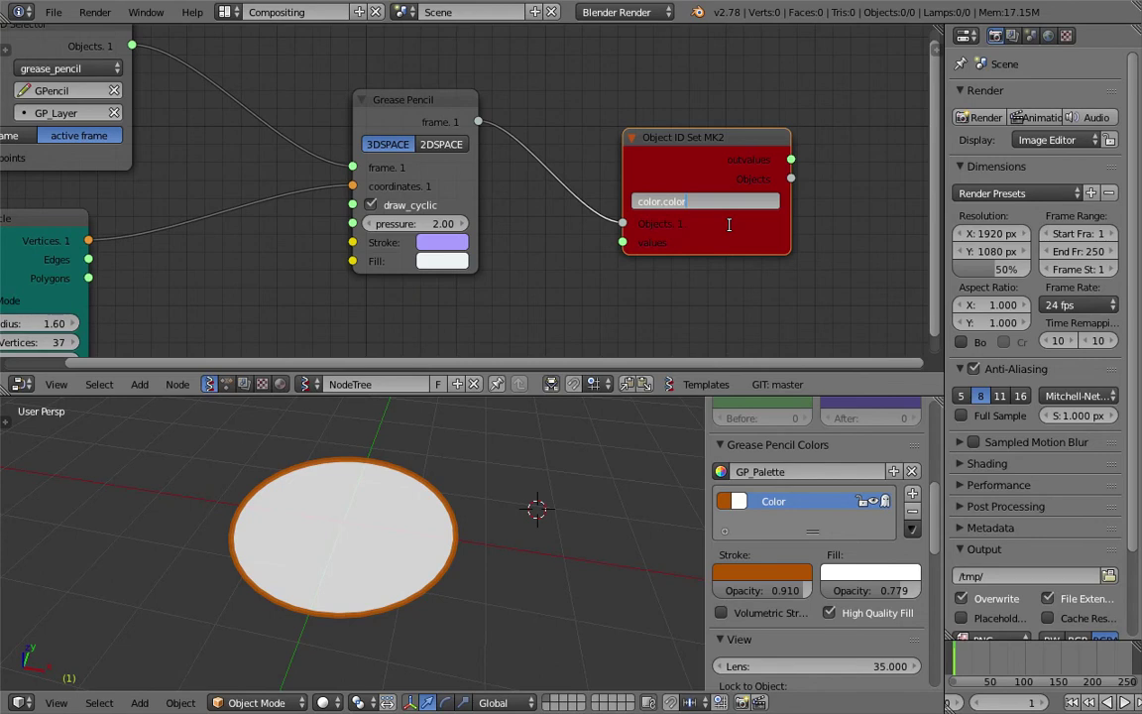
key("Return")
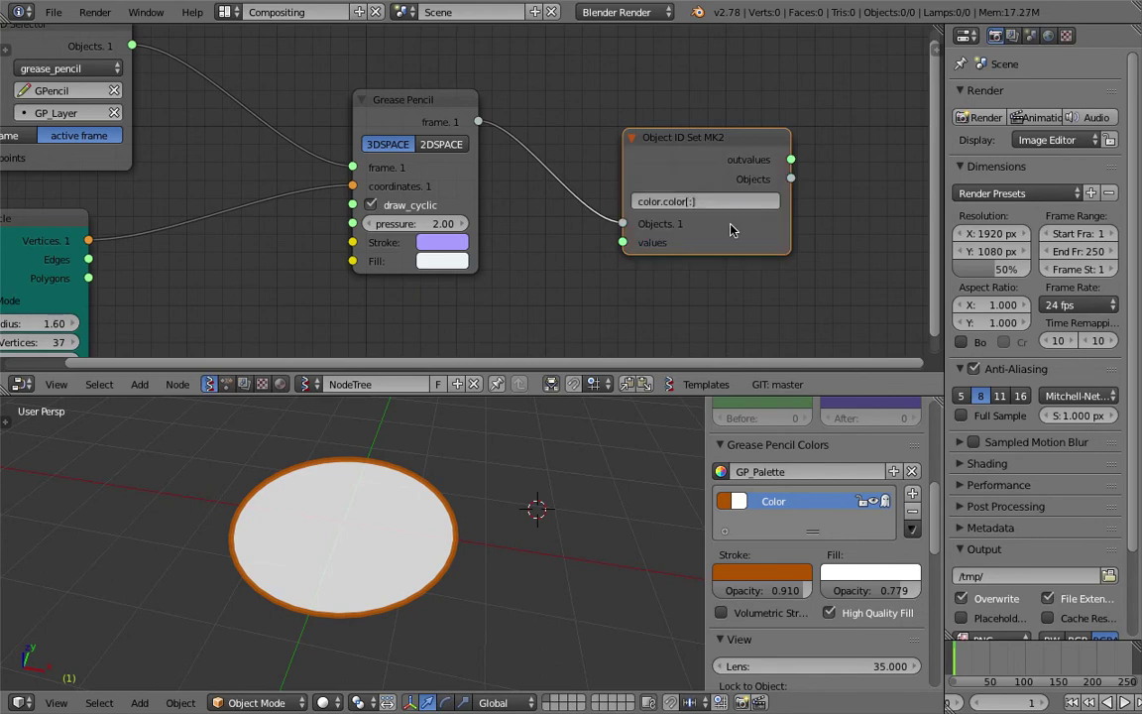
scroll(615, 238, "up", 4)
scroll(500, 266, "up", 1)
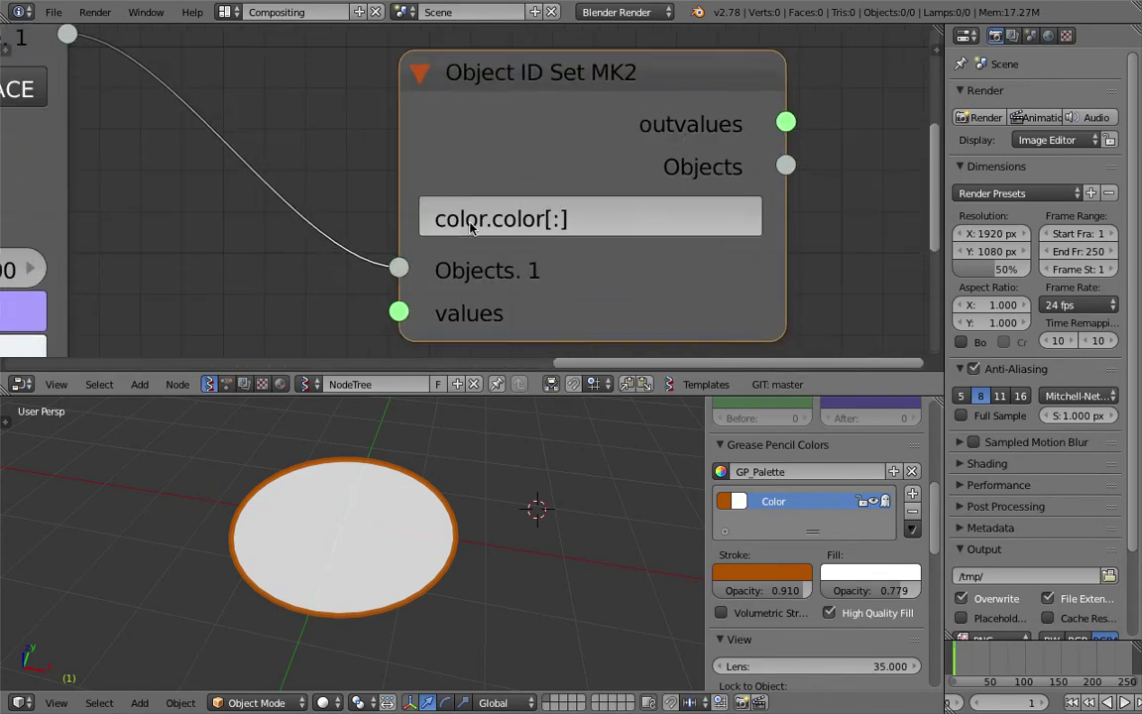
scroll(497, 219, "down", 4)
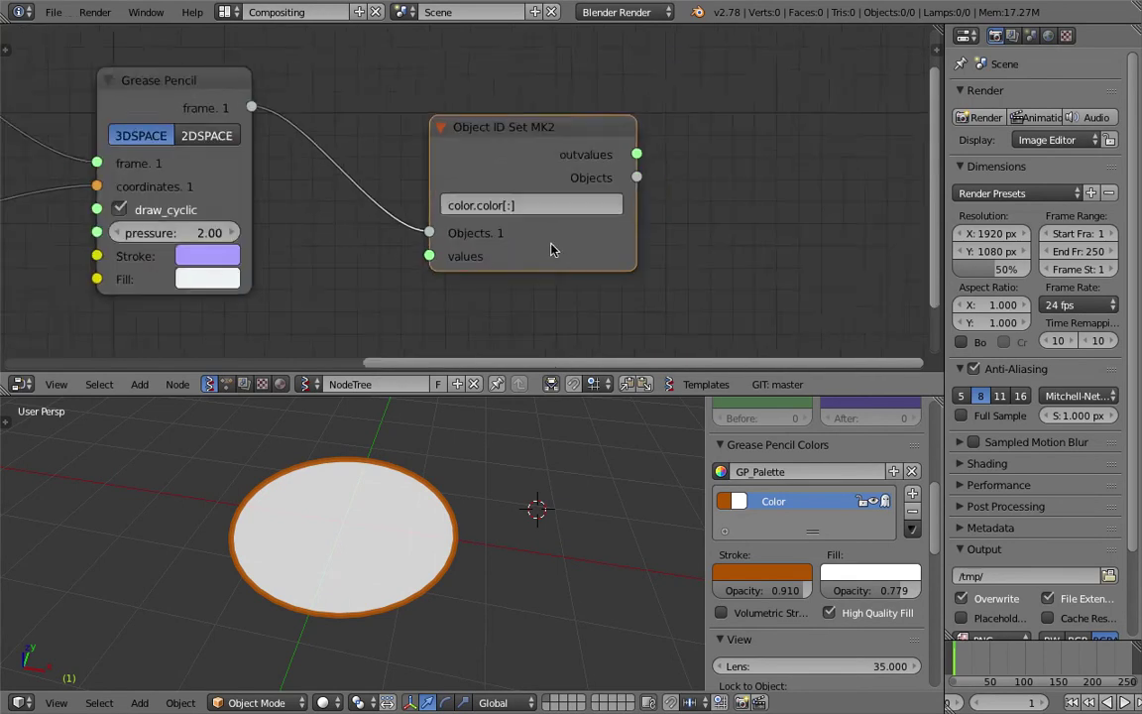
Step: Move the Object ID Set MK2 node farther from the Grease Pencil node and save the file
left_click_drag(666, 216, 735, 209)
key("ctrl+s")
left_click(684, 211)
Step: Add a Vector in node below the frame link and connect its Vectors output to Object ID Set MK2's values
middle_click_drag(447, 266, 469, 231)
key("alt+space")
type("vec")
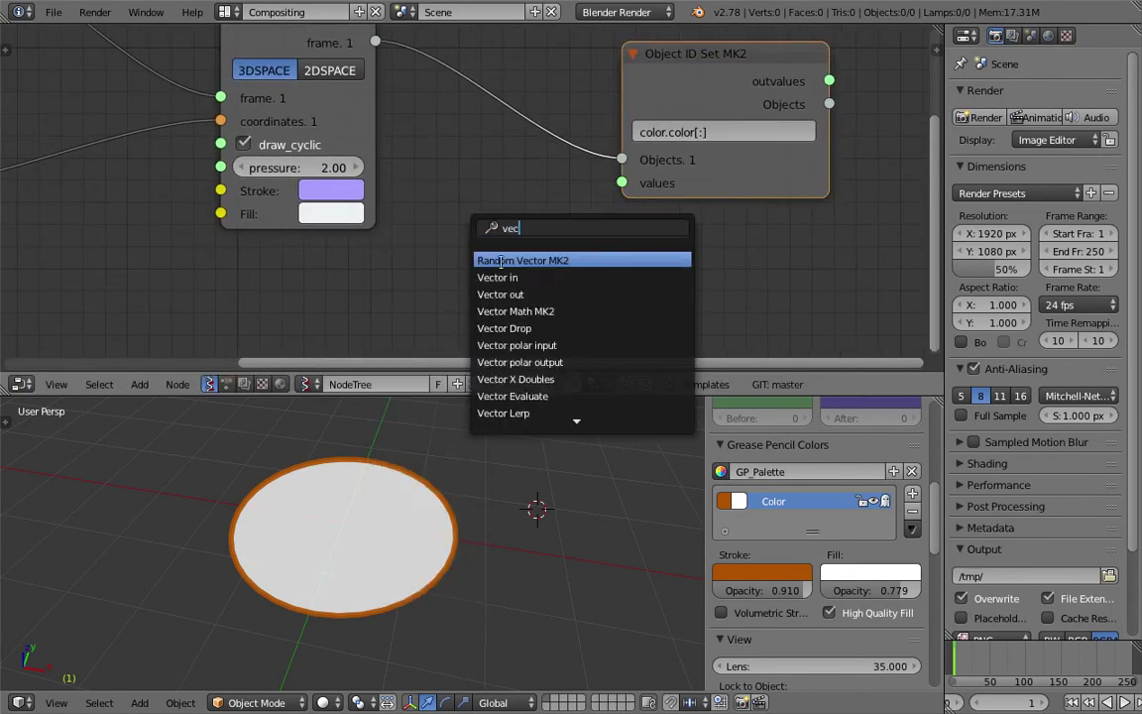
left_click(505, 277)
left_click(498, 268)
left_click_drag(573, 245, 621, 182)
Step: Vary the Vector in node's X, Y and Z until the stroke turns magenta, and delete the node
mouse_move(525, 272)
left_mouse_down()
mouse_move(601, 273)
mouse_move(536, 291)
mouse_move(585, 292)
mouse_move(495, 271)
left_mouse_up()
left_click_drag(508, 314, 566, 314)
scroll(566, 531, "down", 2)
scroll(566, 531, "up", 2)
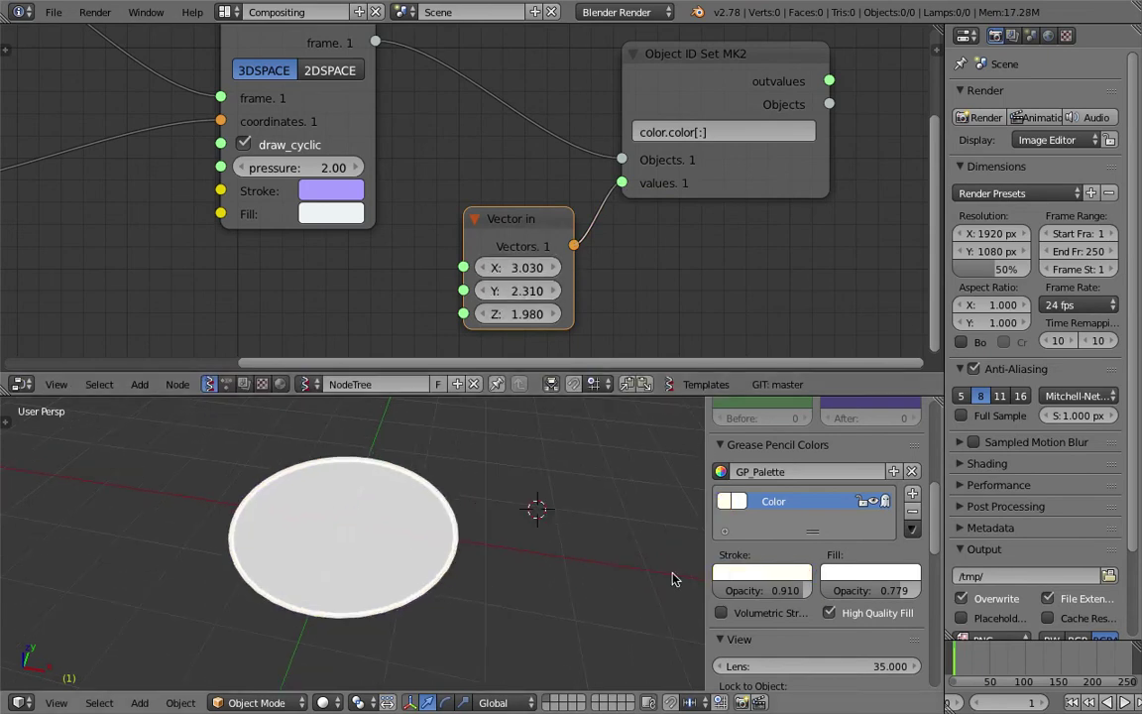
left_click_drag(642, 432, 685, 427)
left_click_drag(526, 314, 533, 315)
left_click_drag(526, 291, 450, 292)
mouse_move(525, 268)
left_mouse_down()
mouse_move(446, 269)
mouse_move(467, 268)
left_mouse_up()
middle_click_drag(522, 235, 534, 227)
key("x")
key("shift+a")
left_click(517, 216)
type("ramndo")
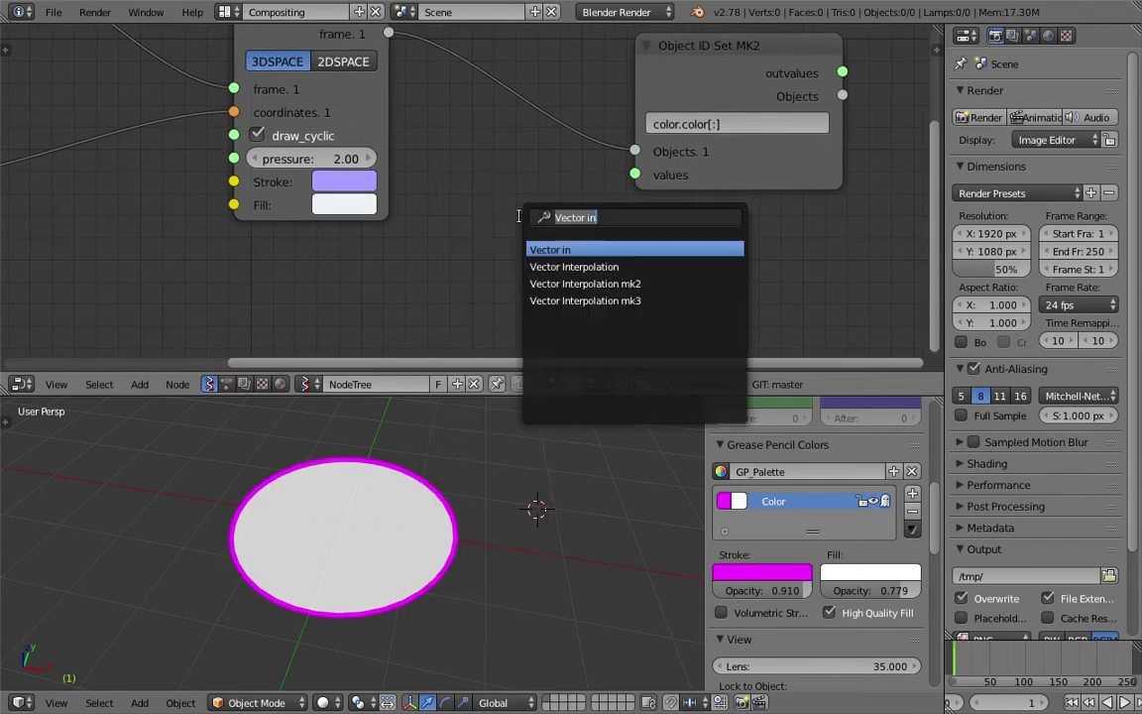
key("BackSpace")
key("BackSpace")
key("BackSpace")
key("BackSpace")
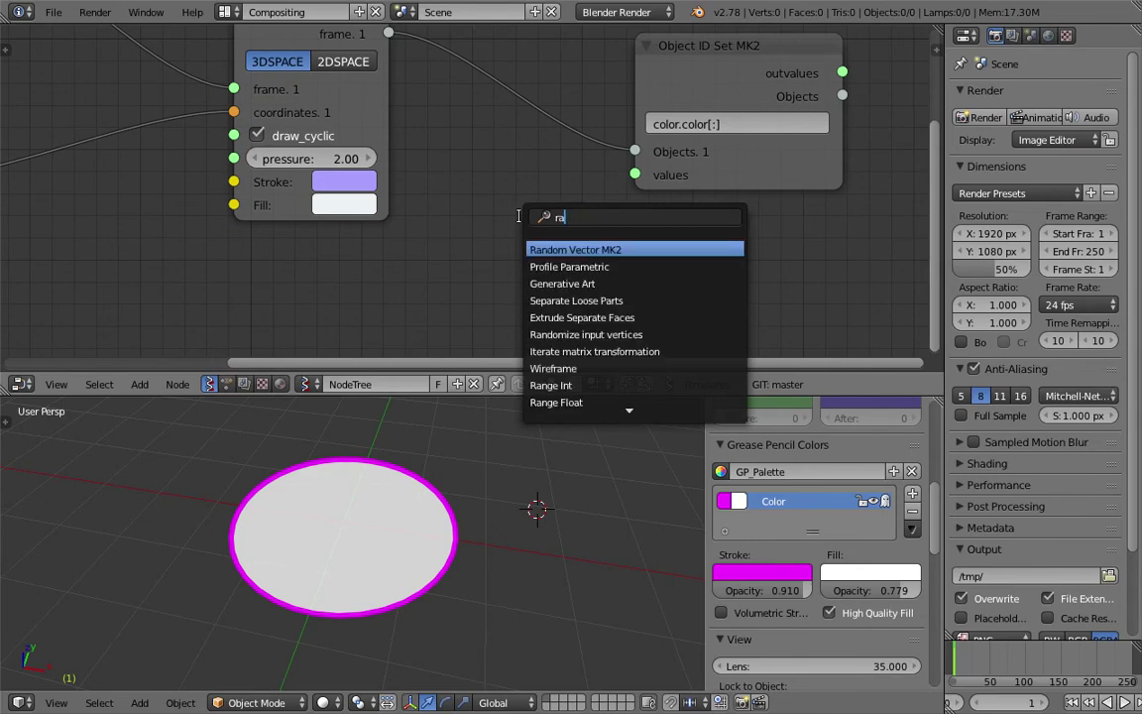
key("Escape")
Step: Move the Object ID Set MK2 node up and slightly closer to the Grease Pencil node
scroll(560, 175, "down", 1)
middle_click_drag(561, 175, 612, 164)
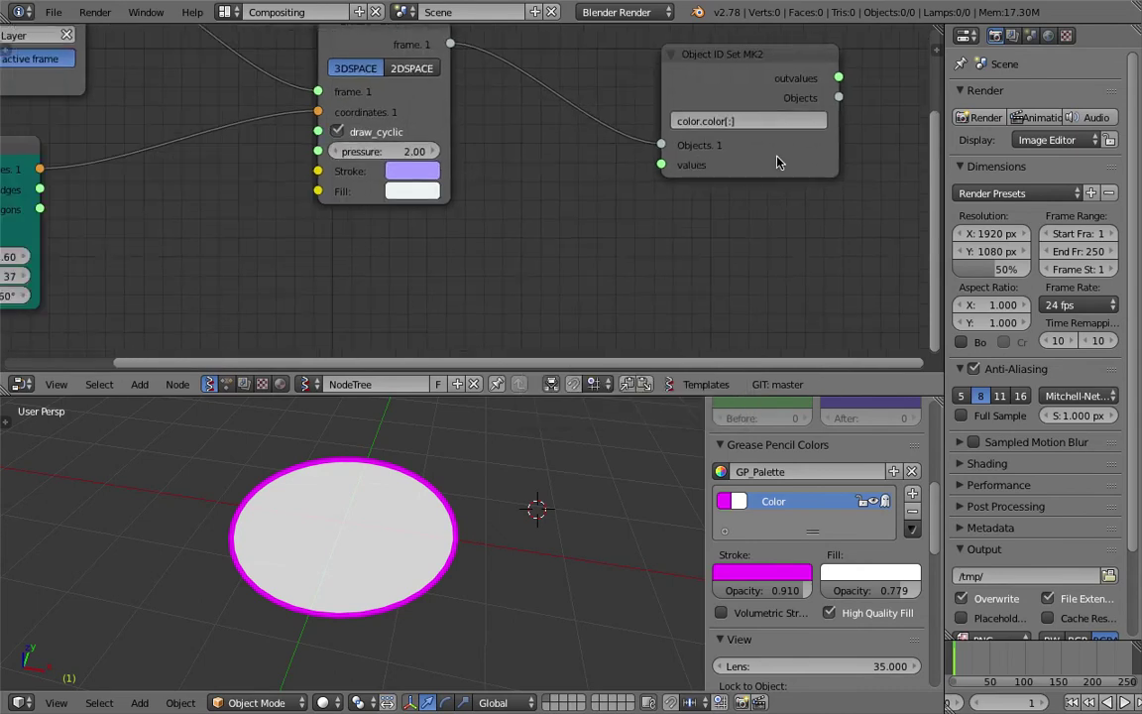
left_click_drag(778, 157, 746, 106)
Step: Add a new Vector in node beside the Grease Pencil node and connect its Vectors output to Object ID Set MK2's values
middle_click_drag(609, 164, 755, 206)
key("shift+a")
left_click(689, 184)
type("vec")
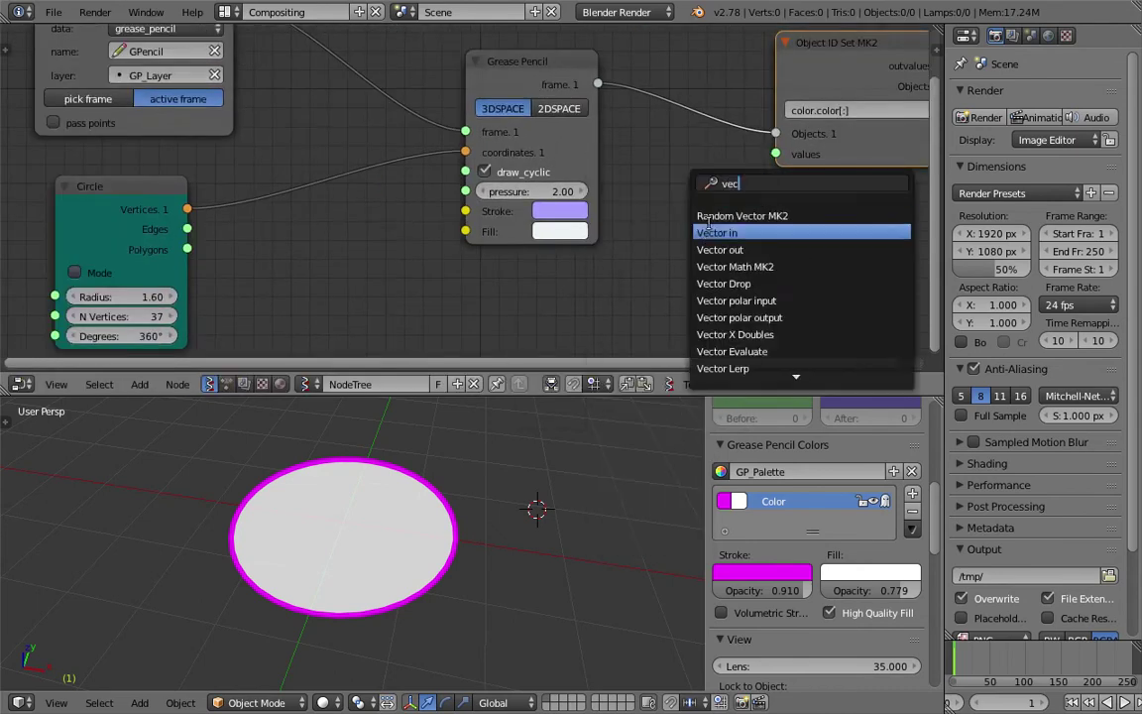
left_click(710, 230)
left_click(663, 238)
left_click_drag(712, 224, 775, 154)
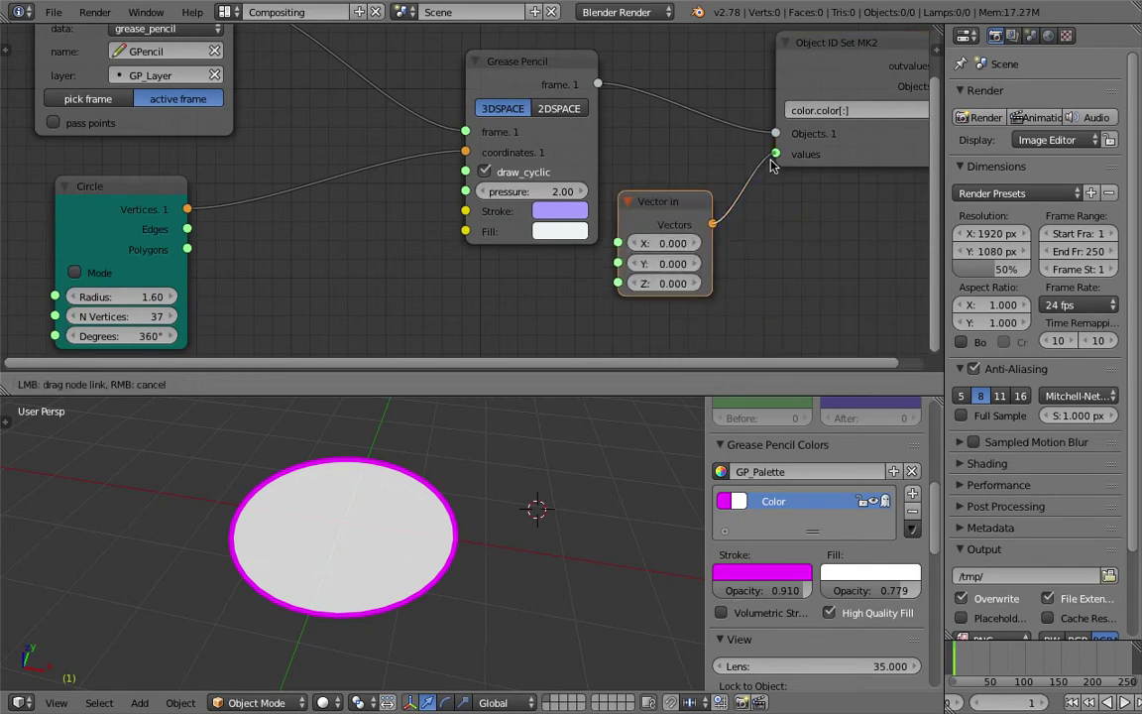
Step: Set the Vector in node's Z to 1 for a blue stroke and nudge the node up and right
left_click(666, 284)
type("1")
key("Return")
middle_click_drag(782, 277, 796, 268)
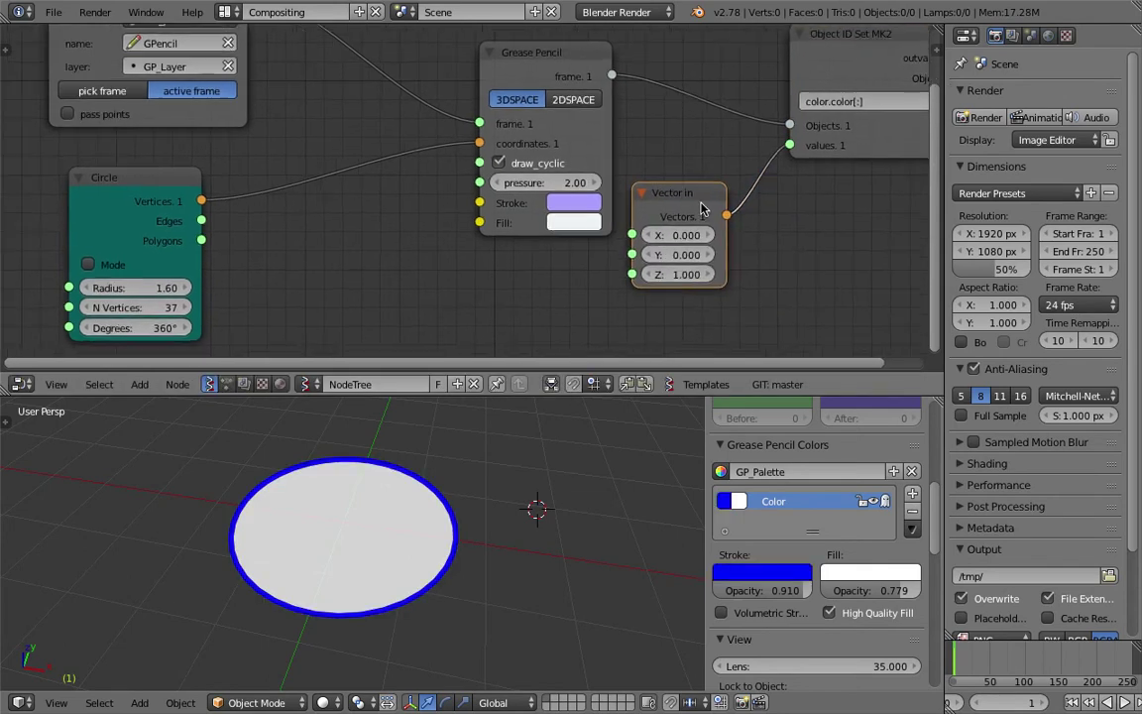
left_click_drag(700, 206, 722, 199)
Step: Set the grease pencil palette colour's fill opacity to 0.817
scroll(429, 533, "down", 2)
mouse_move(430, 533)
middle_mouse_down()
mouse_move(492, 522)
mouse_move(442, 526)
middle_mouse_up()
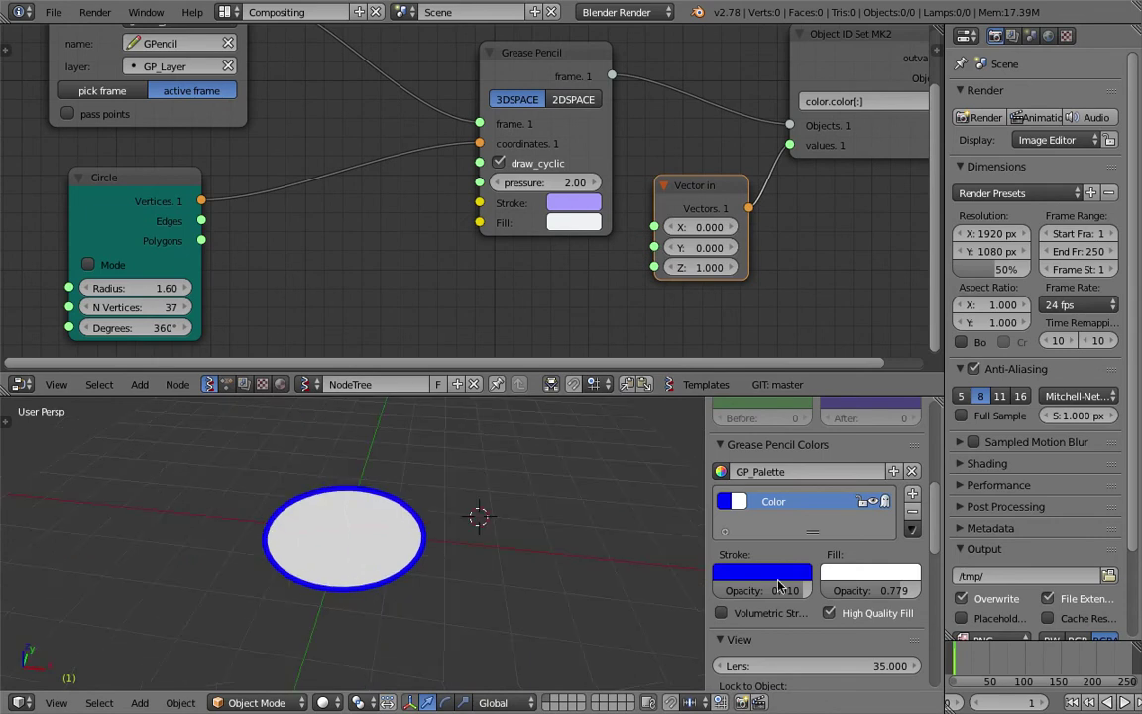
mouse_move(880, 597)
left_mouse_down()
mouse_move(855, 597)
mouse_move(885, 597)
left_mouse_up()
Step: Nudge the Vector in node up and right, move Object ID Set MK2 farther right, and save the file
scroll(764, 235, "down", 2)
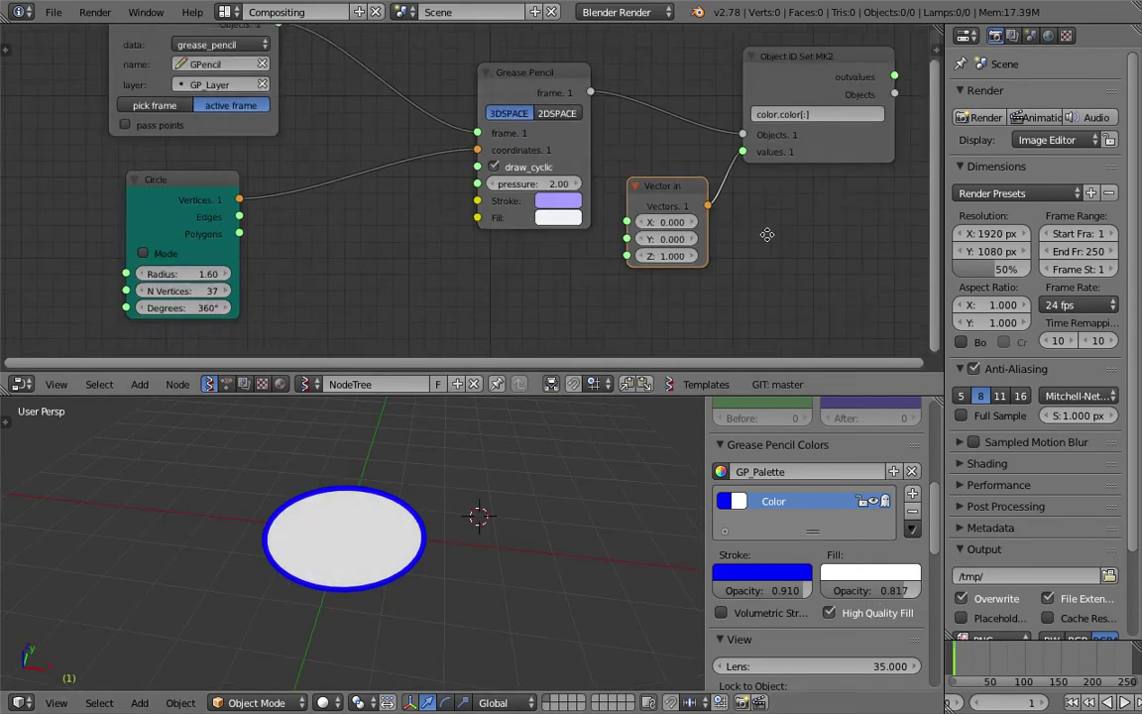
middle_click_drag(690, 212, 568, 217)
left_click_drag(546, 190, 577, 170)
left_click_drag(702, 165, 816, 147)
key("ctrl+s")
left_click(819, 149)
Step: Change the grease pencil fill colour to light blue (0.589, 0.755, 1) and expand the info log to read its property path
middle_click_drag(793, 156, 673, 159)
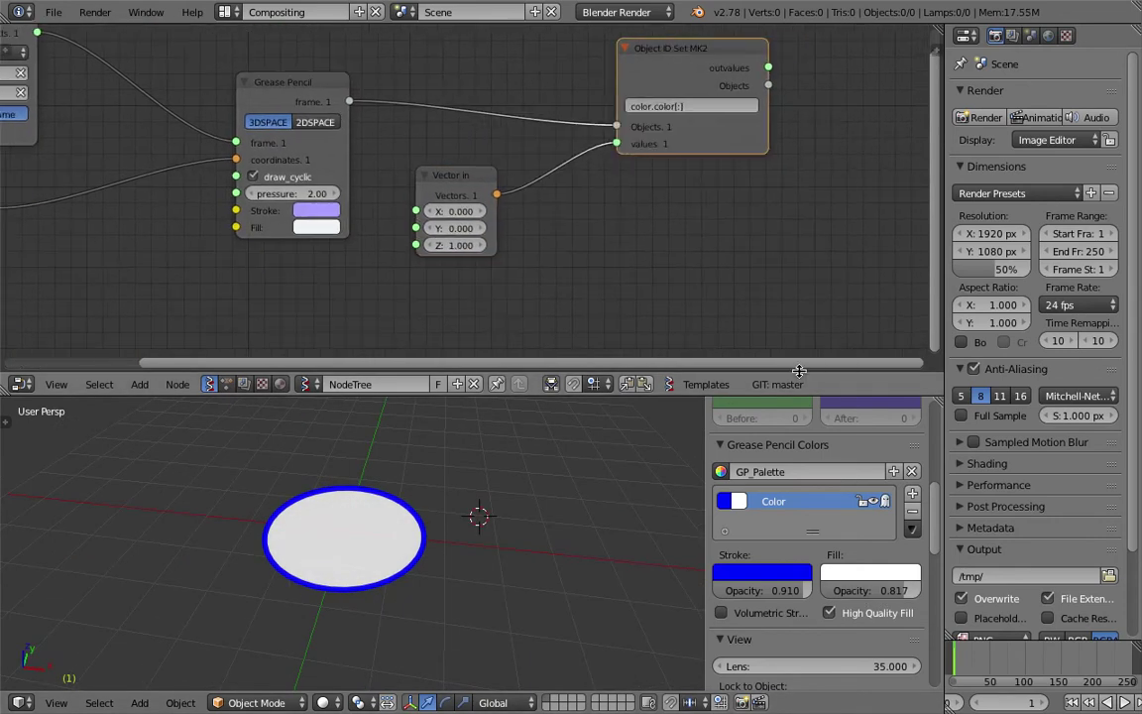
middle_click_drag(753, 324, 736, 331)
left_click(870, 573)
left_click_drag(892, 417, 914, 393)
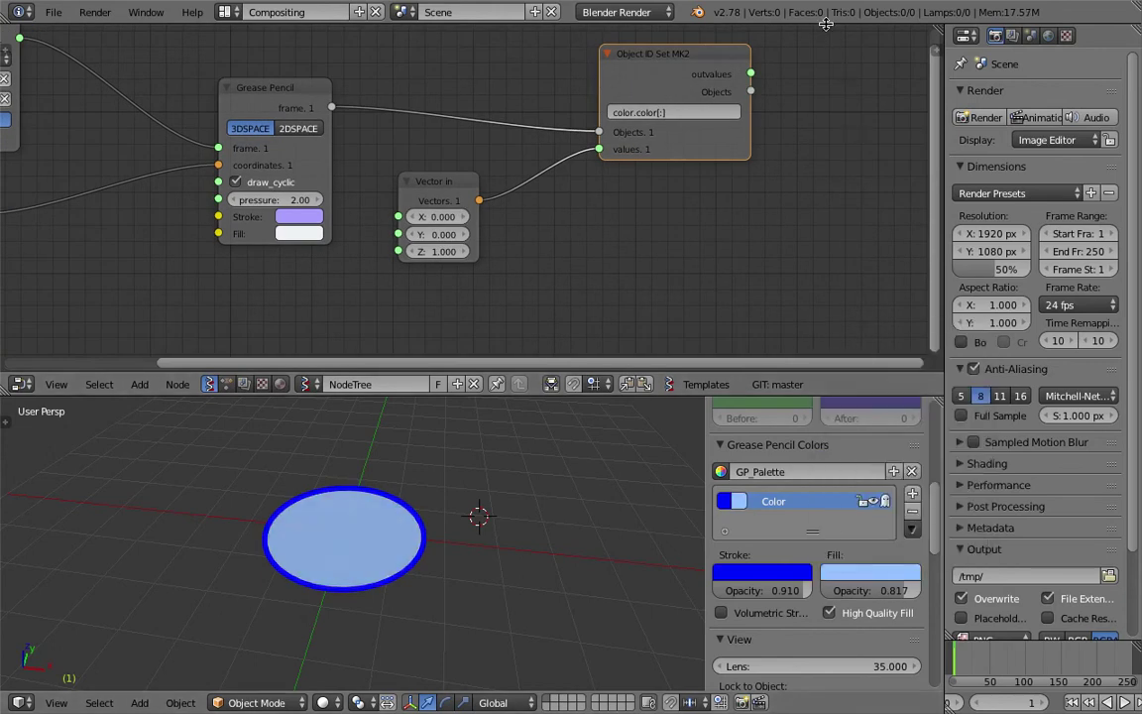
left_click_drag(824, 24, 788, 150)
scroll(281, 93, "down", 1)
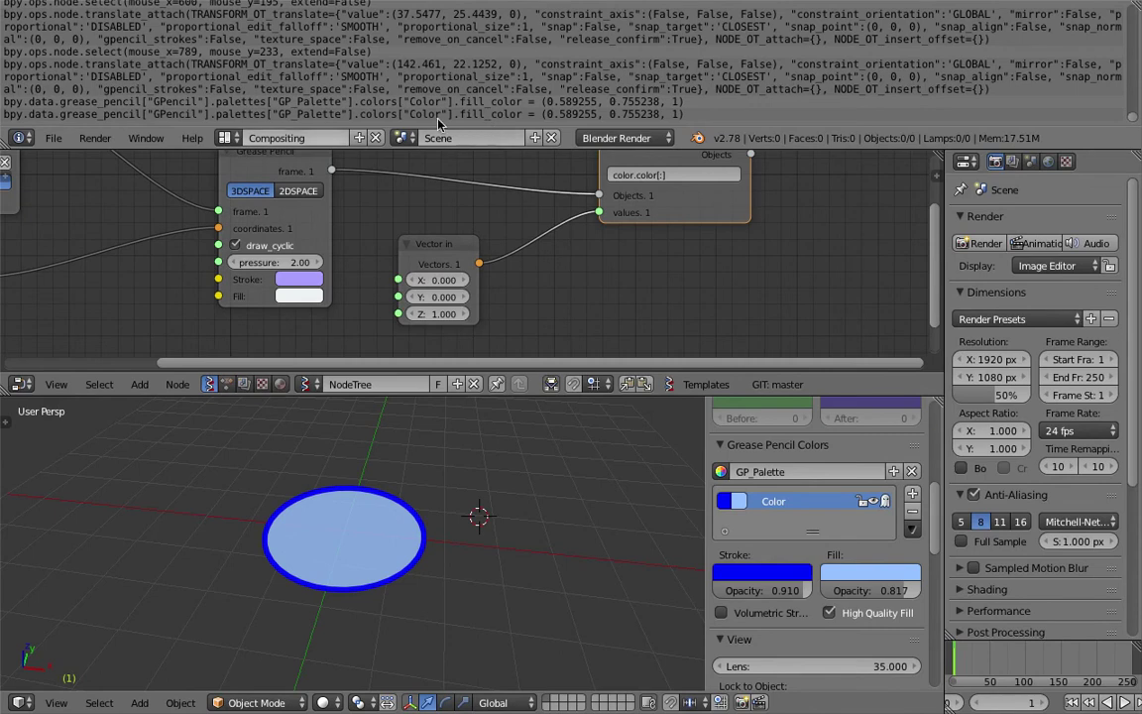
Step: Duplicate the Object ID Set MK2 node and place the copy to the right of the original
middle_click_drag(668, 220, 485, 282)
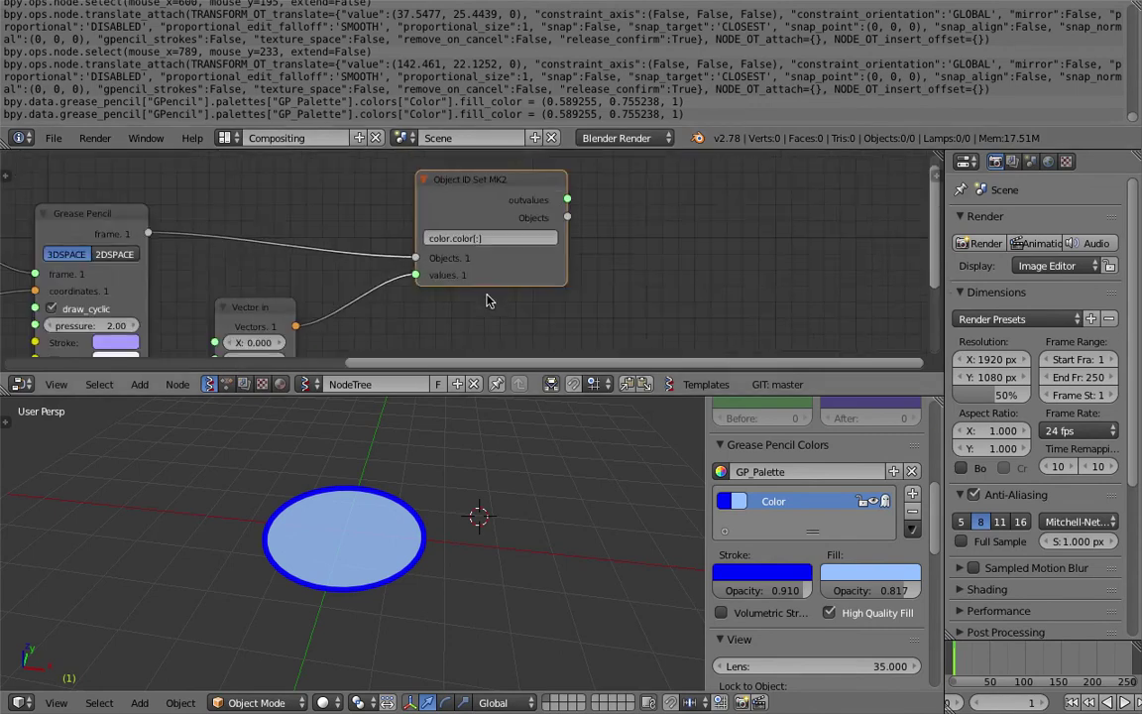
left_click(477, 198)
key("shift+d")
left_click(708, 206)
middle_click_drag(694, 218, 485, 224)
Step: Change the duplicated Object ID Set MK2 node's property to color.fill_color[:]
scroll(480, 236, "up", 12)
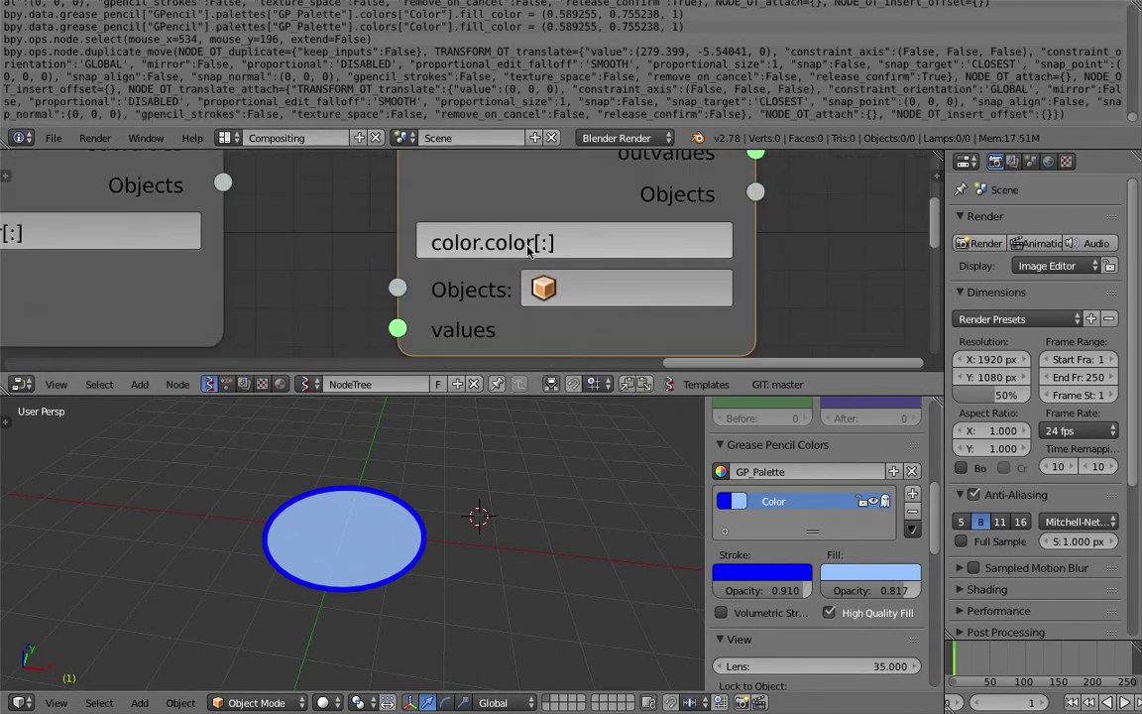
left_click(514, 242)
left_click(490, 238)
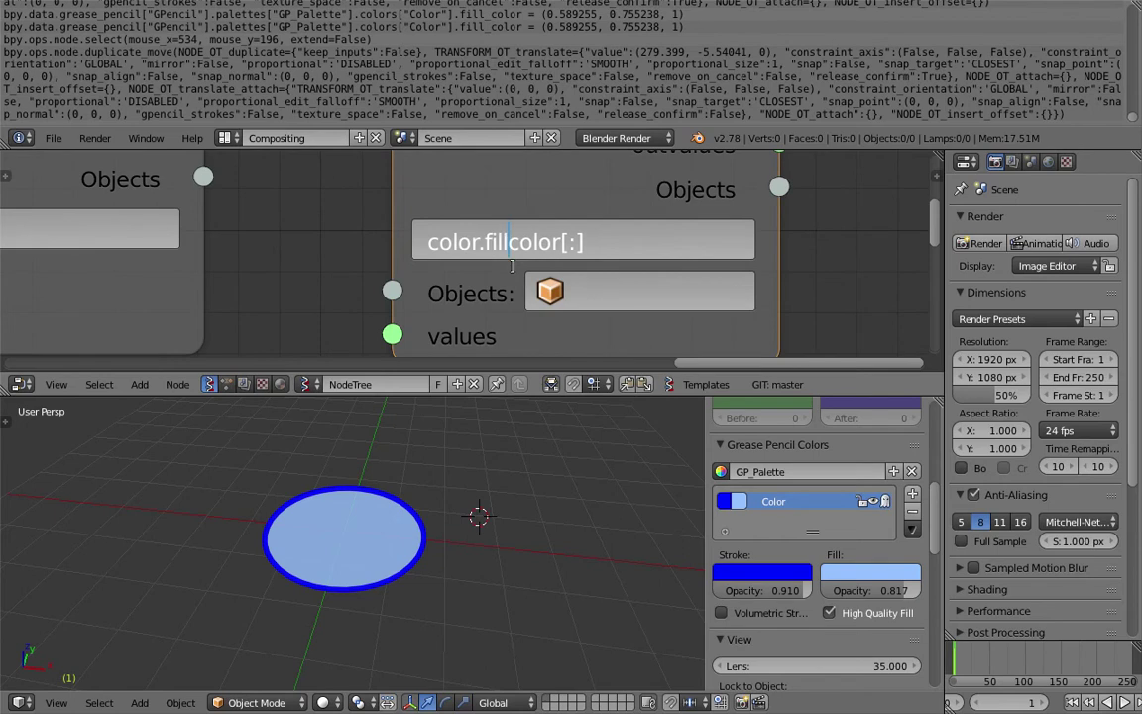
key("Return")
Step: Connect the color.color[:] node's Objects output to the color.fill_color[:] node's Objects input and move the latter farther right
scroll(486, 286, "down", 6)
middle_click_drag(427, 300, 640, 265)
scroll(602, 262, "down", 8)
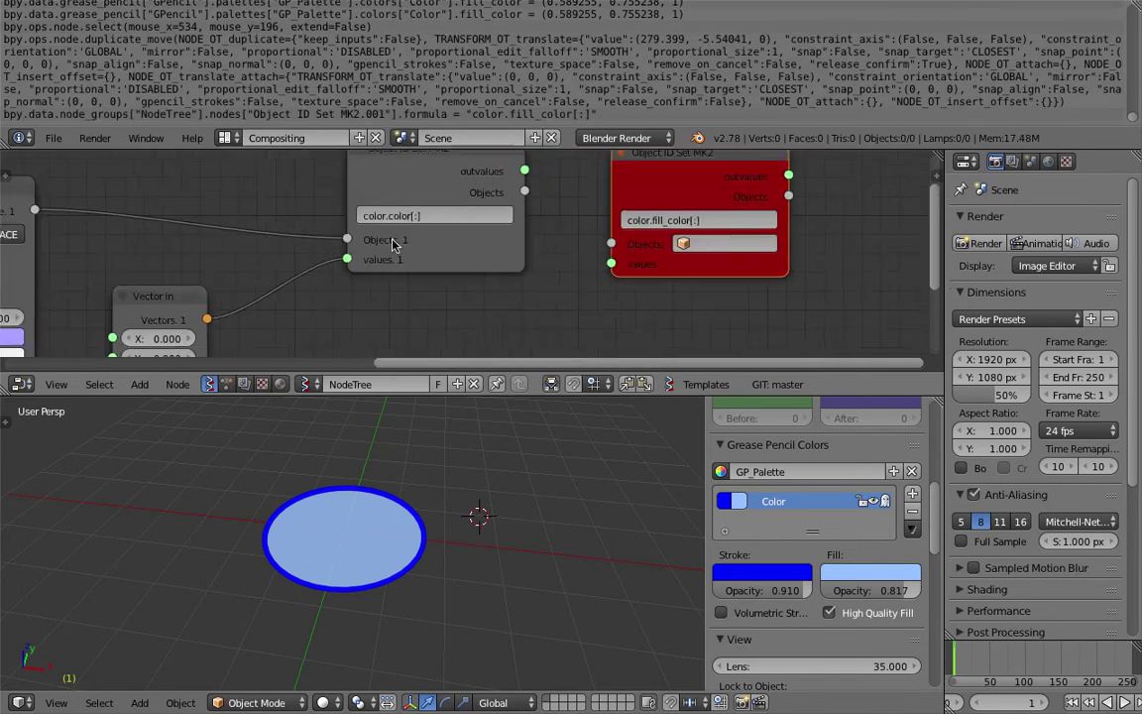
left_click_drag(150, 222, 396, 180)
middle_click_drag(494, 214, 420, 259)
scroll(419, 259, "up", 4)
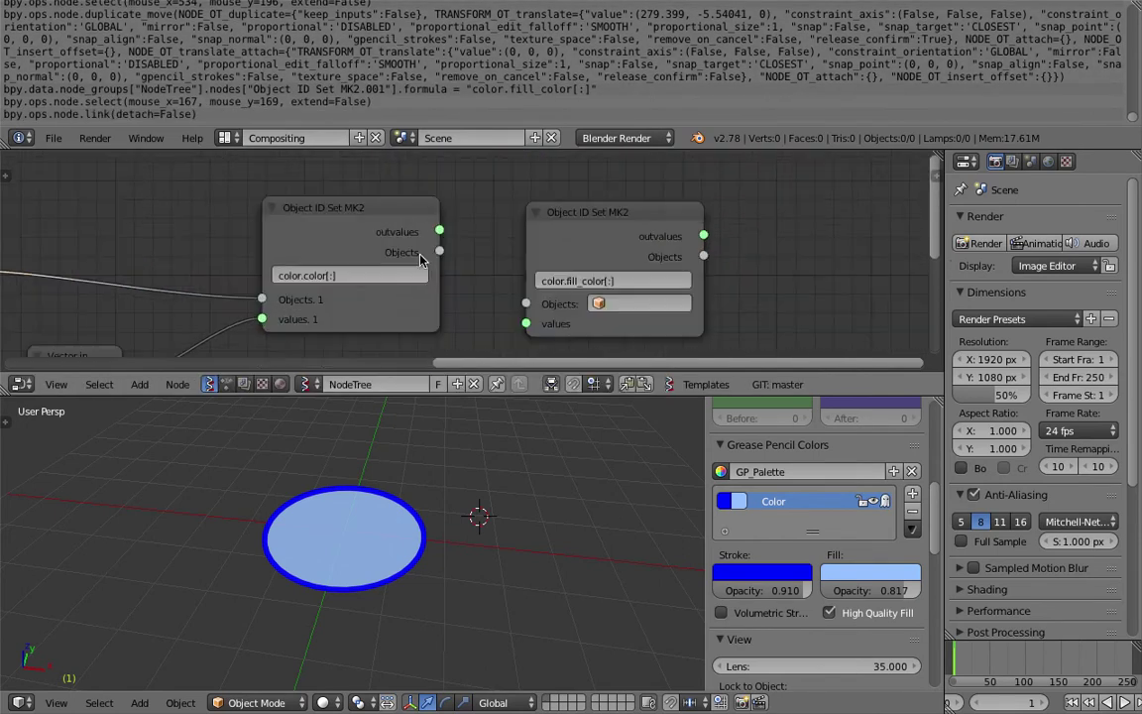
left_click_drag(436, 244, 529, 306)
scroll(542, 306, "down", 3)
middle_click_drag(545, 306, 549, 265)
left_click_drag(644, 264, 687, 271)
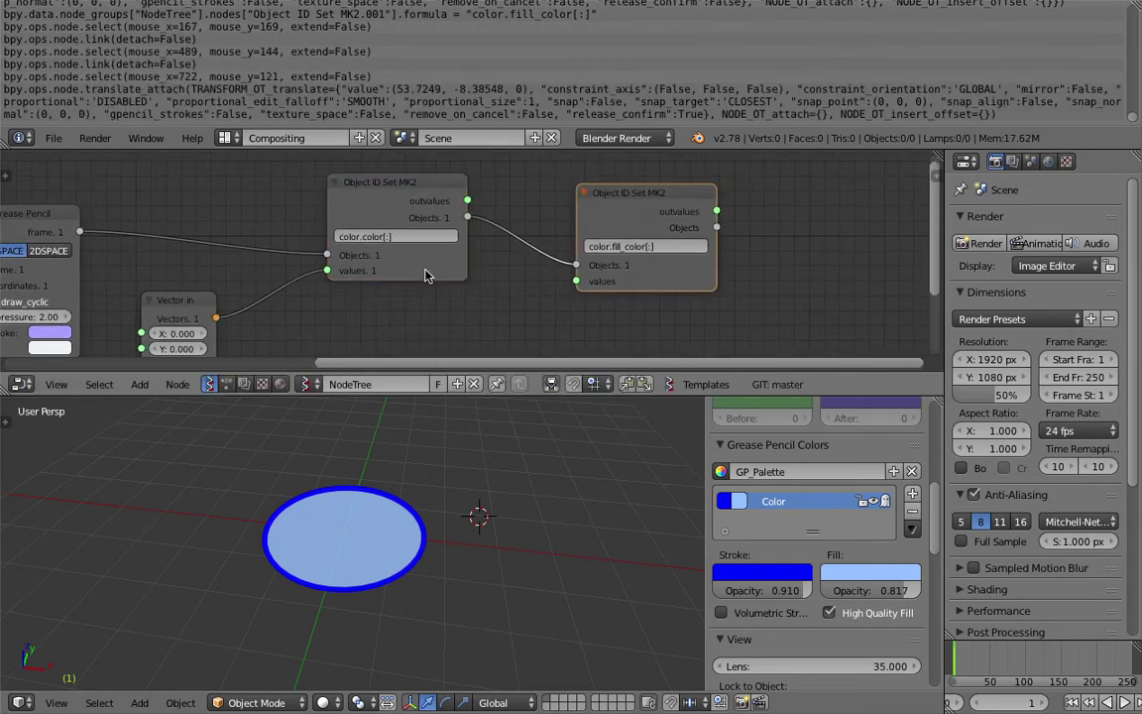
Step: Duplicate the Vector in node, connect the copy to the color.fill_color[:] node's values, and set X 1.65, Y 1.38 and Z -0.47
middle_click_drag(187, 299, 226, 229)
left_click(226, 233)
key("shift+d")
left_click(564, 248)
left_click_drag(594, 261, 615, 210)
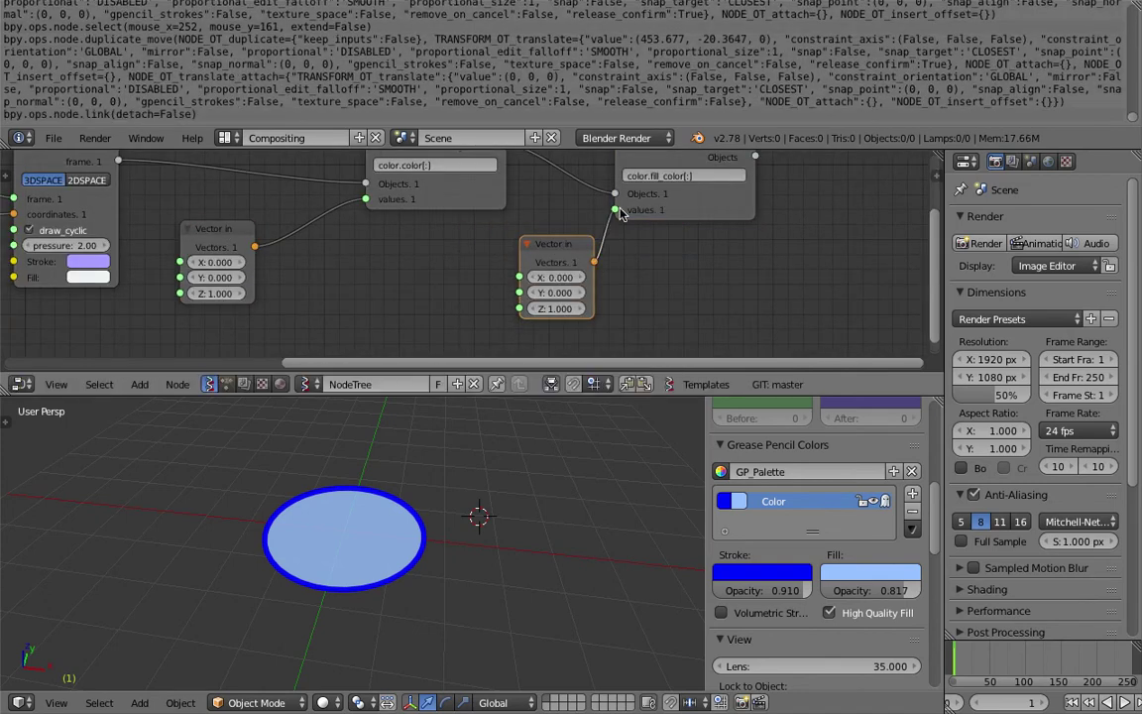
left_click_drag(557, 278, 640, 291)
left_click_drag(558, 277, 634, 279)
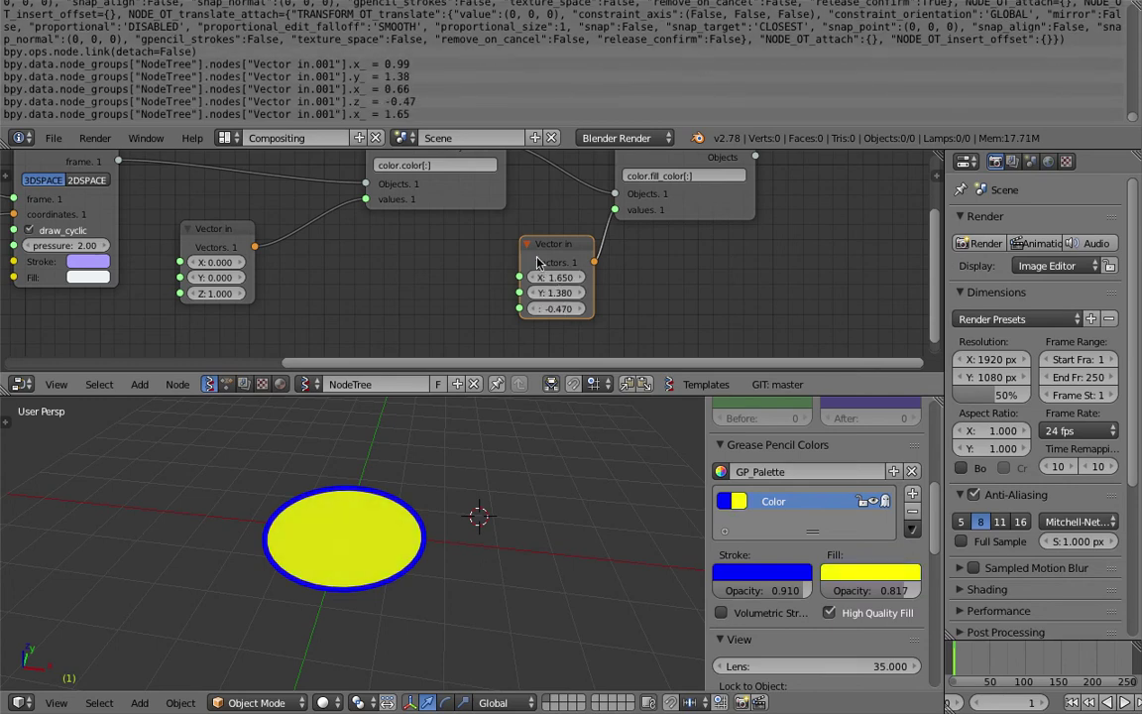
Step: Enlarge the node editor and set the color.fill_color[:] node's Vector in to X 1.11, Y 0.54 and Z 0.64
left_click_drag(542, 294, 532, 293)
left_click_drag(553, 279, 528, 279)
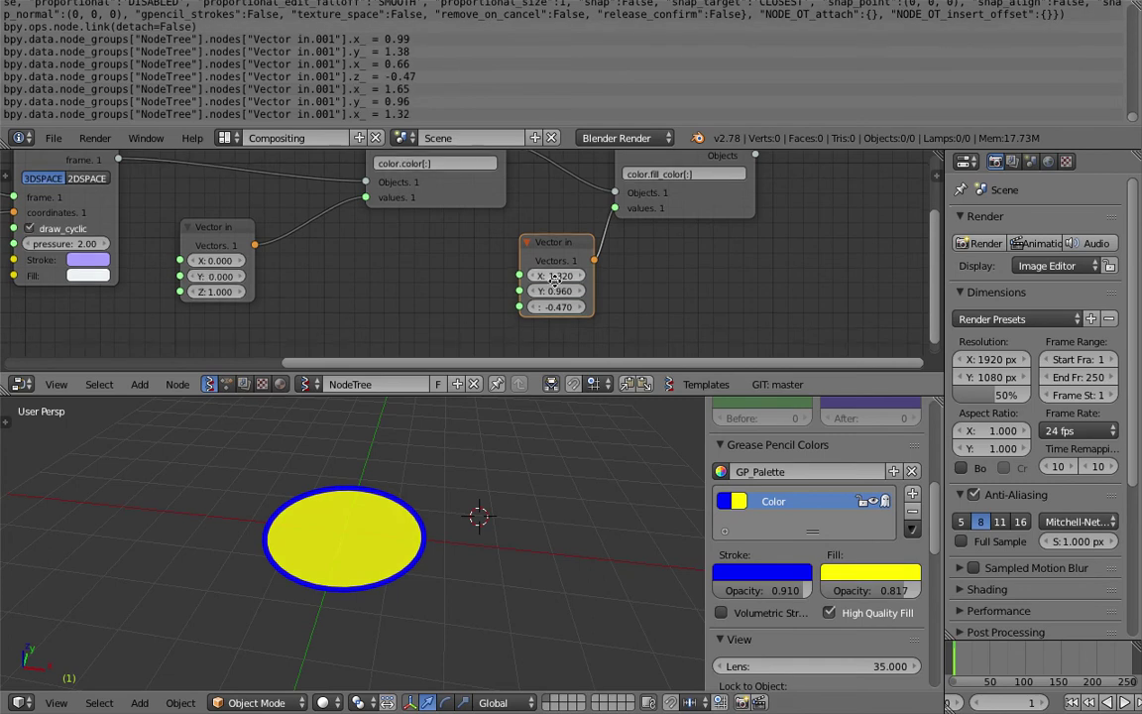
scroll(545, 278, "up", 6)
middle_click_drag(575, 267, 529, 269)
scroll(529, 270, "down", 3)
middle_click_drag(602, 353, 525, 367)
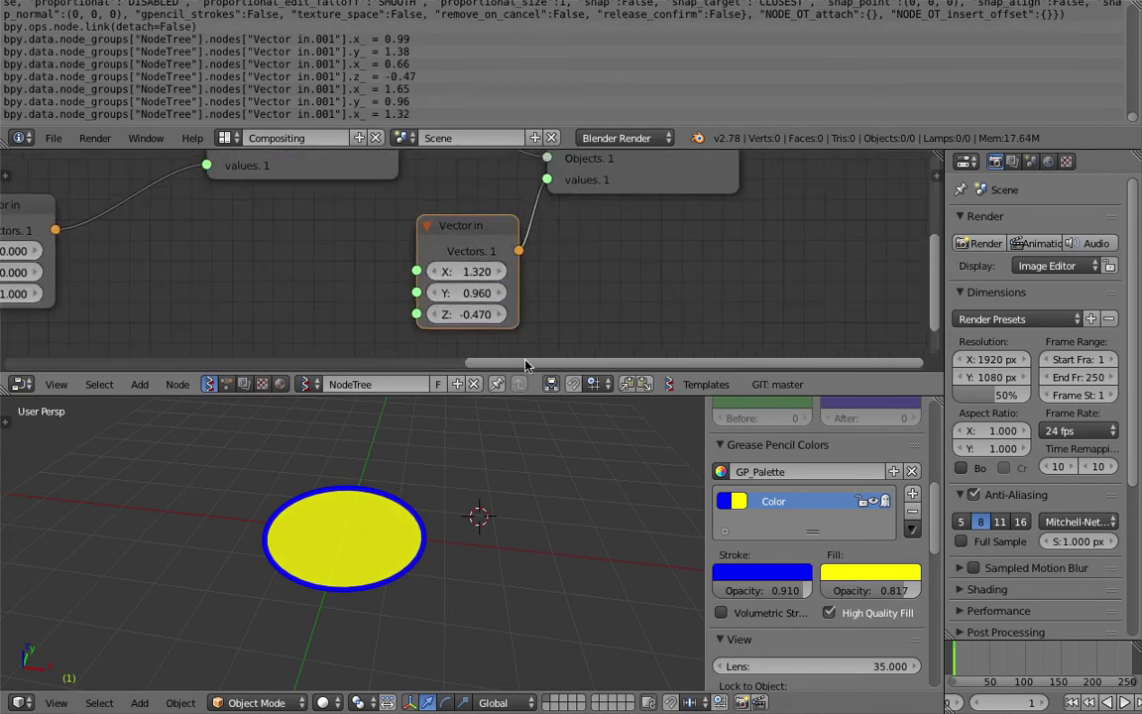
left_click_drag(543, 393, 542, 483)
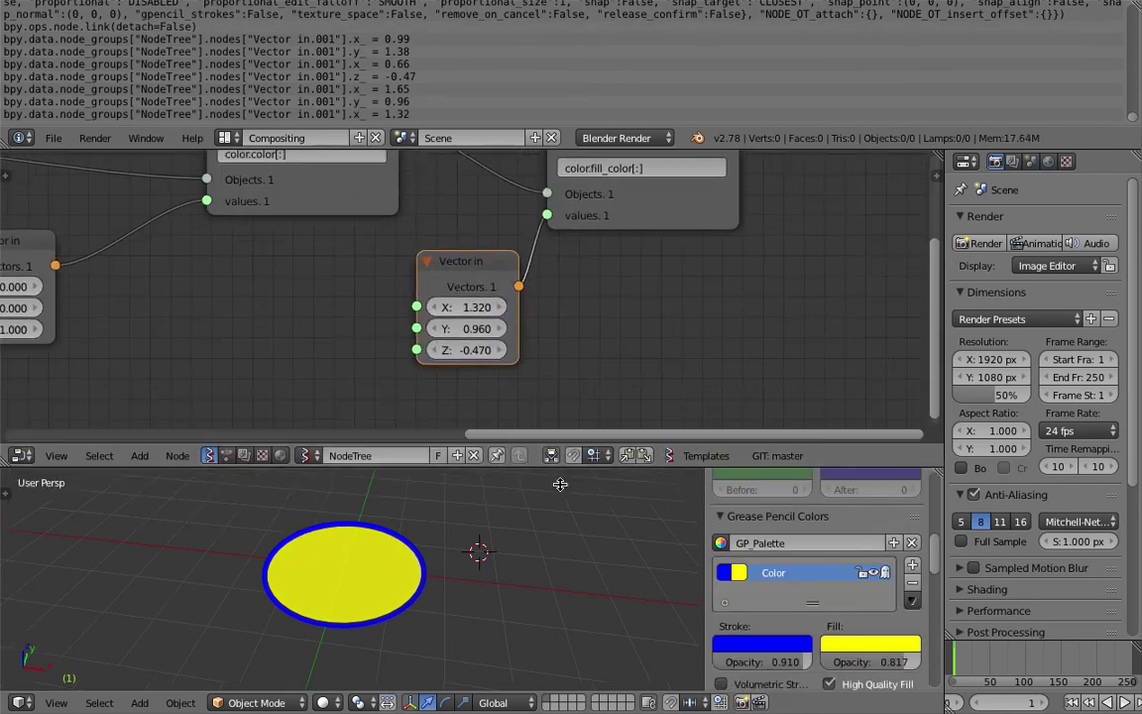
left_click_drag(476, 323, 542, 324)
left_click_drag(470, 347, 425, 347)
left_click_drag(470, 324, 451, 323)
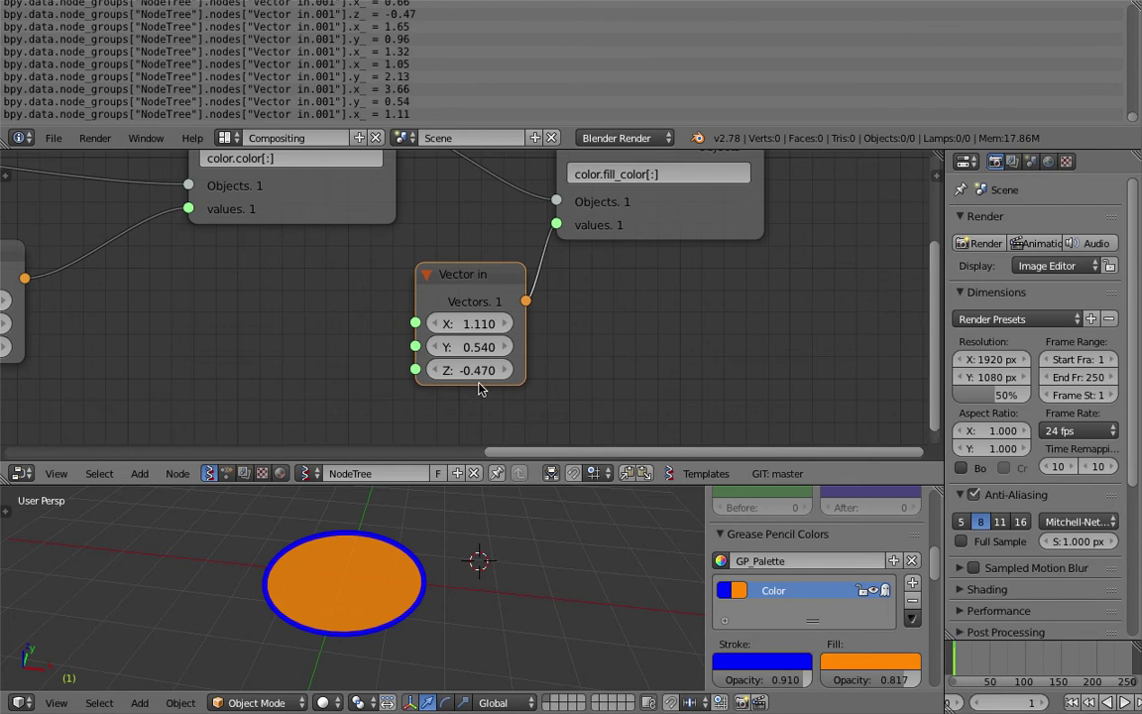
mouse_move(476, 370)
left_mouse_down()
mouse_move(437, 370)
mouse_move(476, 370)
left_mouse_up()
Step: Move the color.fill_color[:] node and its Vector in node closer to the color.color[:] node
scroll(315, 325, "down", 4)
middle_click_drag(307, 322, 579, 340)
scroll(546, 322, "down", 1)
scroll(506, 330, "down", 3)
middle_click_drag(500, 330, 574, 316)
left_click_drag(841, 261, 672, 302)
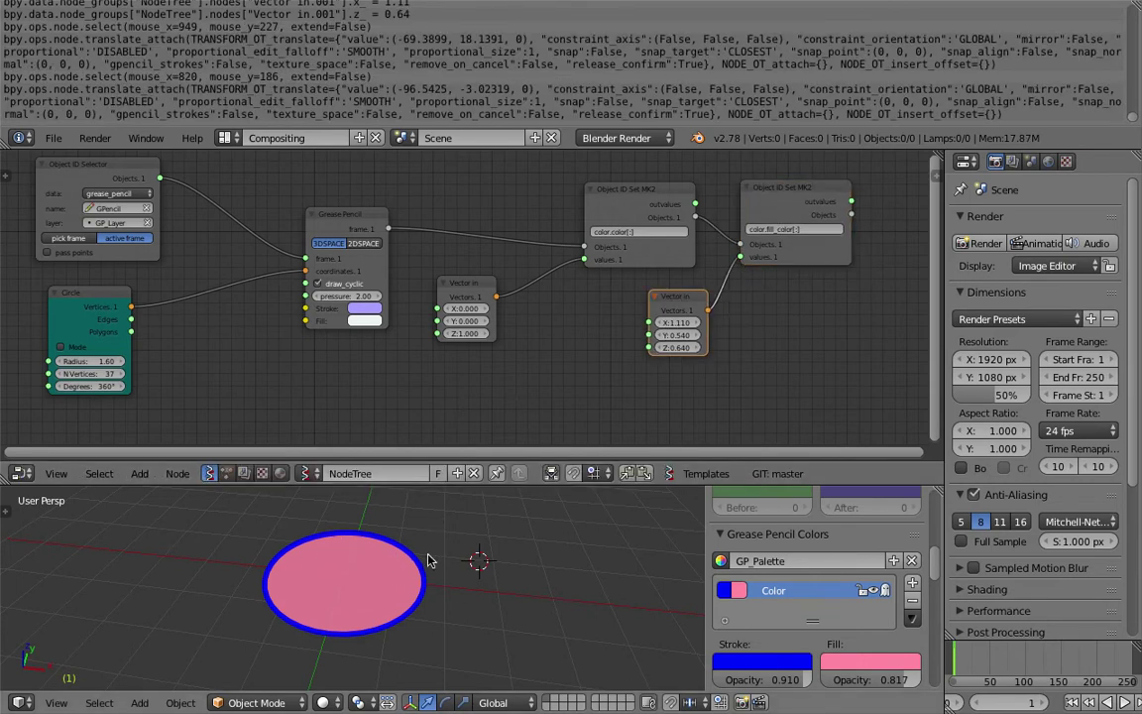
Step: Save the file and collapse the info log area above the node editor
scroll(429, 557, "down", 1)
middle_click_drag(430, 559, 443, 586)
middle_click_drag(521, 361, 595, 364)
key("ctrl+s")
left_click(600, 364)
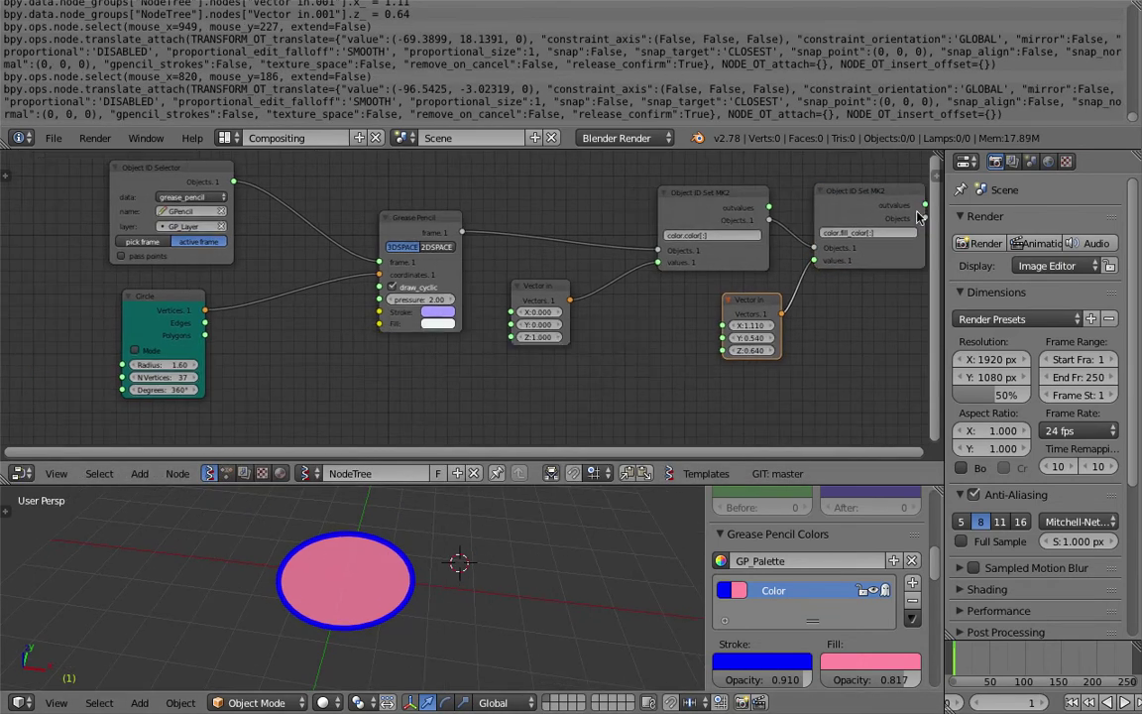
left_click_drag(898, 148, 892, 23)
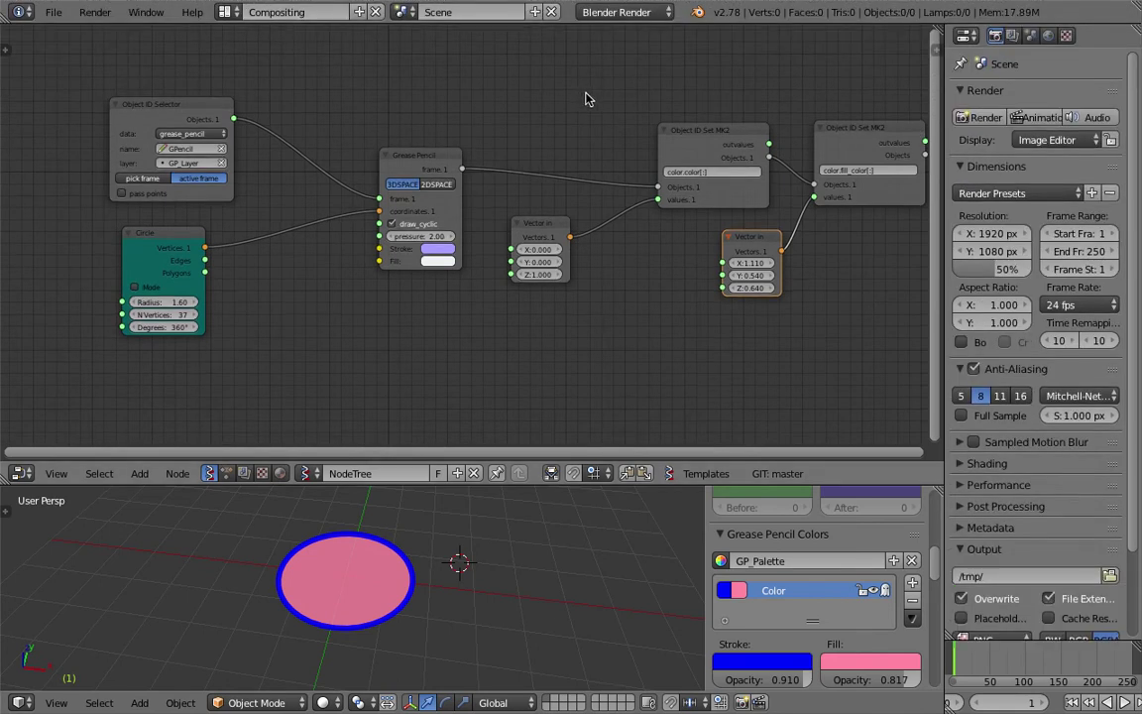
middle_click_drag(461, 560, 535, 555)
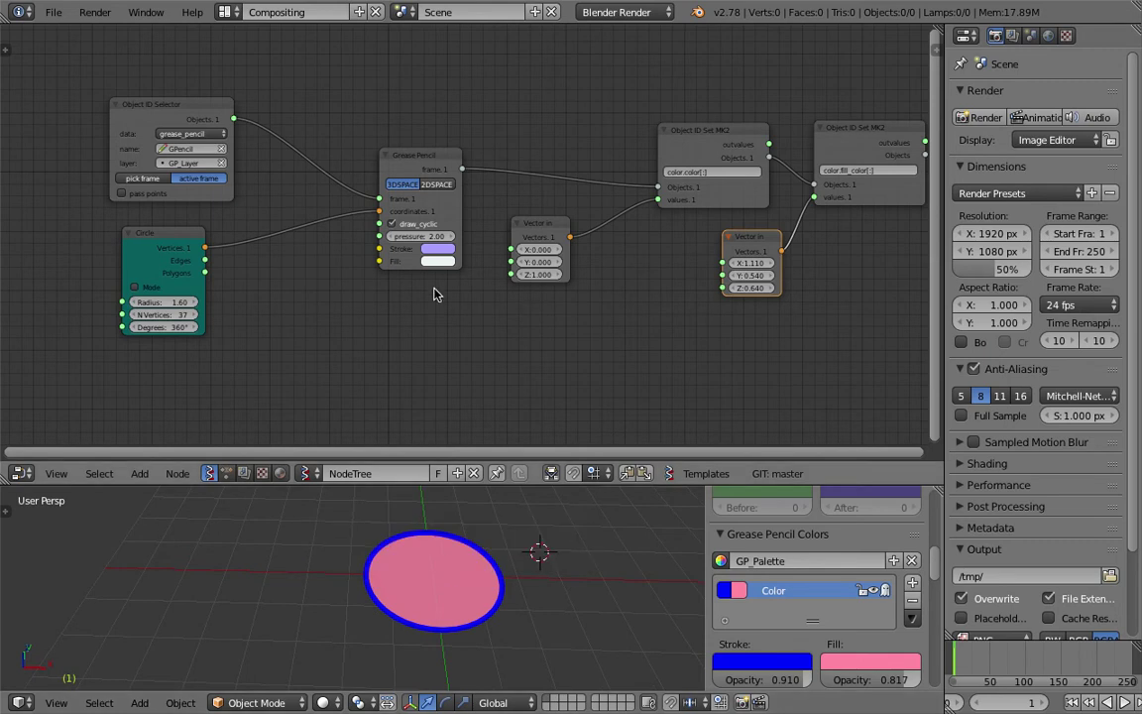
Step: Shift both Object ID Set MK2 nodes and the fill colour's Vector in node toward the Grease Pencil node
middle_click_drag(434, 294, 394, 303)
left_click_drag(640, 153, 606, 145)
left_click_drag(683, 244, 652, 254)
left_click_drag(796, 144, 761, 140)
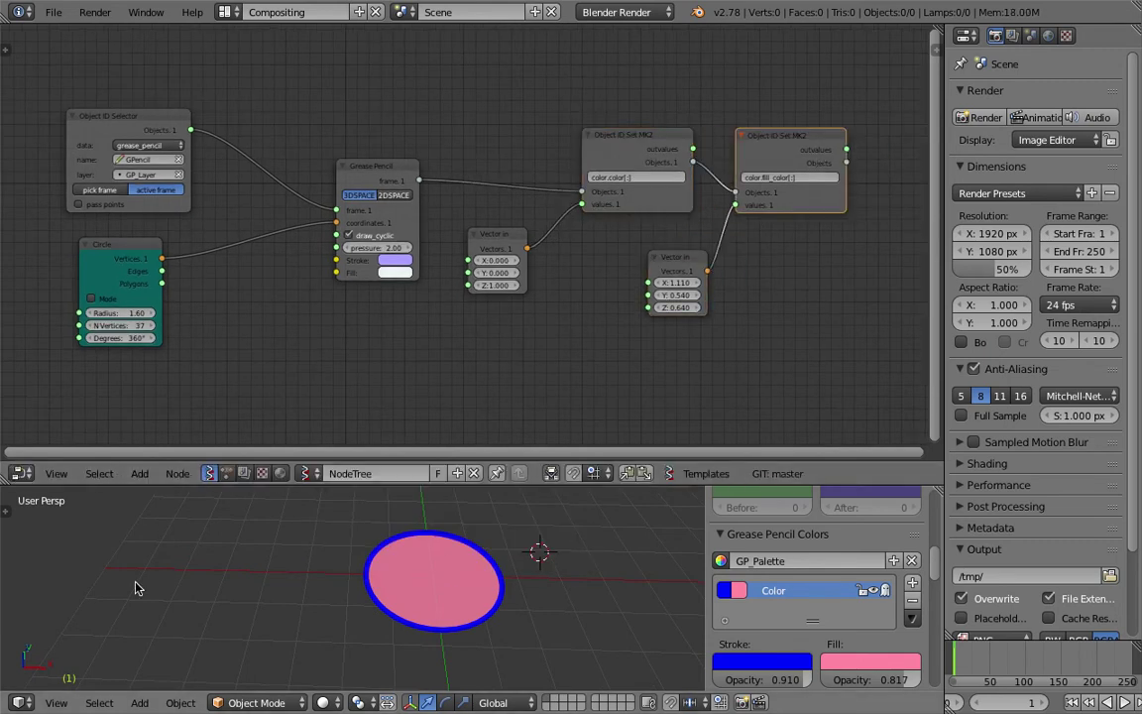
Step: Set the Circle node's Radius to 2.14
middle_click_drag(443, 559, 494, 556)
middle_click_drag(301, 383, 344, 377)
scroll(342, 377, "up", 1)
left_click_drag(152, 313, 202, 314)
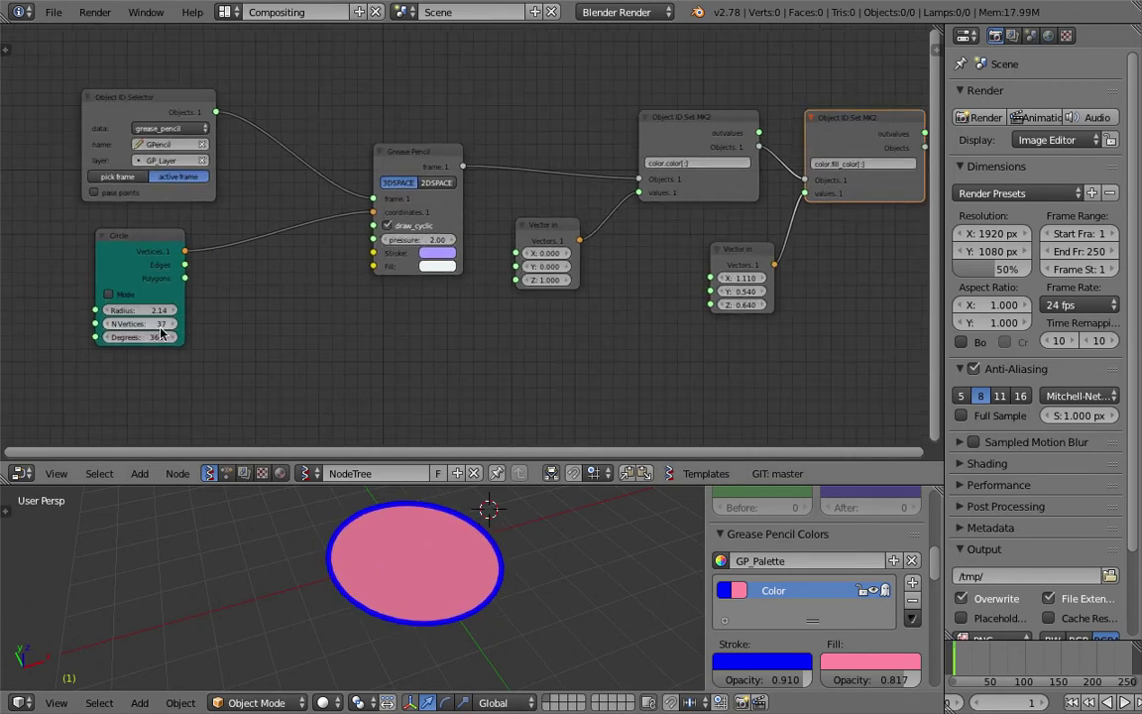
Step: Add an NGon generator node and connect its Vertices output to the Grease Pencil node's coordinates input
middle_click_drag(244, 310, 255, 300)
key("shift+a")
mouse_move(243, 317)
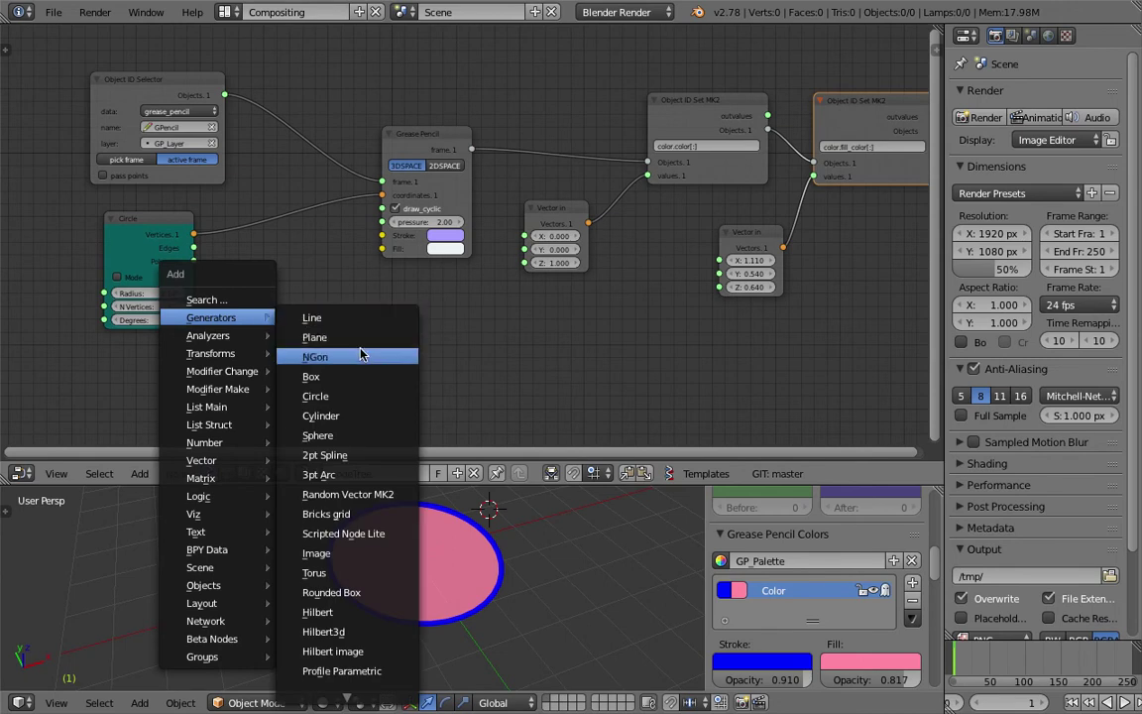
left_click(362, 355)
left_click(315, 293)
left_click_drag(335, 290, 381, 195)
Step: Try different NGon side counts, ending with N Sides at 8
scroll(472, 576, "down", 2)
middle_click_drag(472, 576, 458, 587)
left_click_drag(296, 344, 313, 344)
left_click_drag(436, 344, 456, 344)
scroll(431, 585, "up", 6)
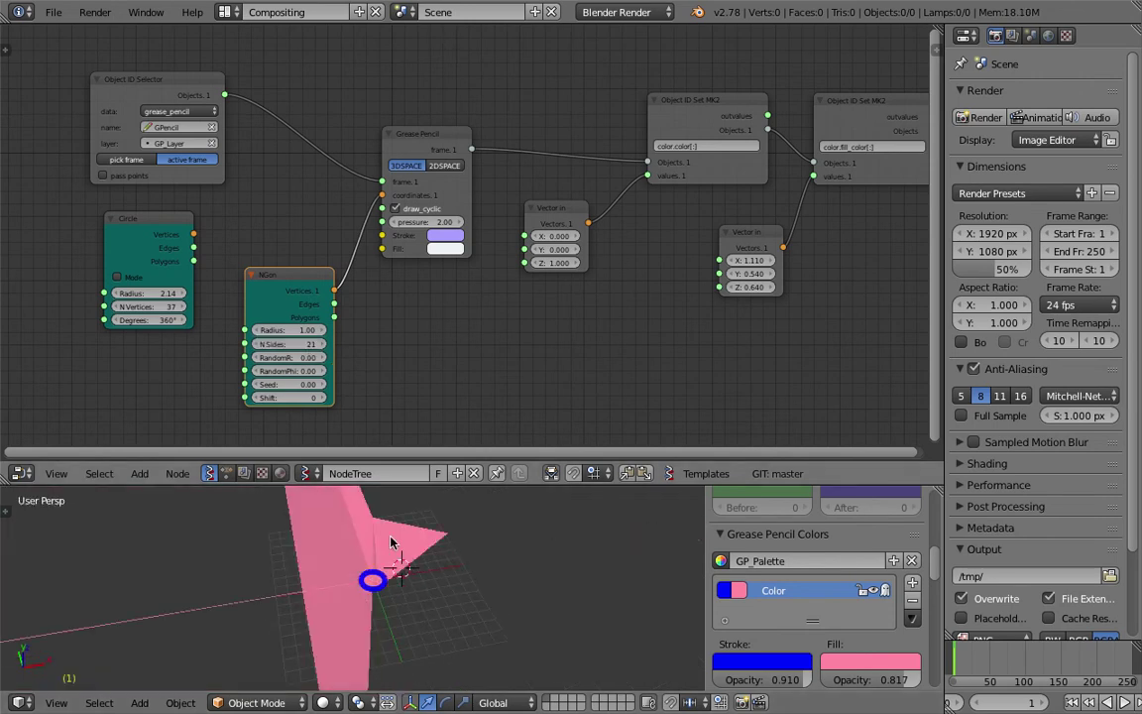
left_click_drag(301, 345, 154, 345)
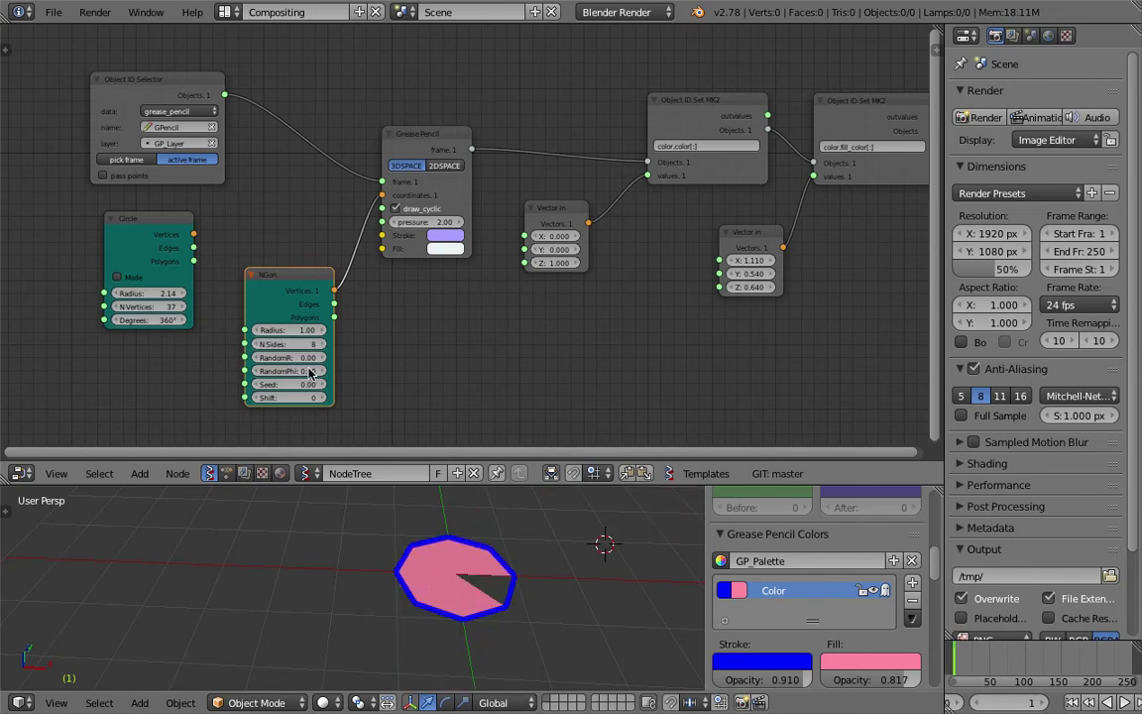
Step: Set the NGon node's Radius to 2.08, N Sides 23, RandomR 1.41, RandomPhi 0.60, Seed 2.19 and Shift 28
left_click_drag(288, 384, 347, 360)
mouse_move(304, 370)
left_mouse_down()
mouse_move(329, 370)
mouse_move(312, 371)
left_mouse_up()
middle_click_drag(481, 548, 417, 547)
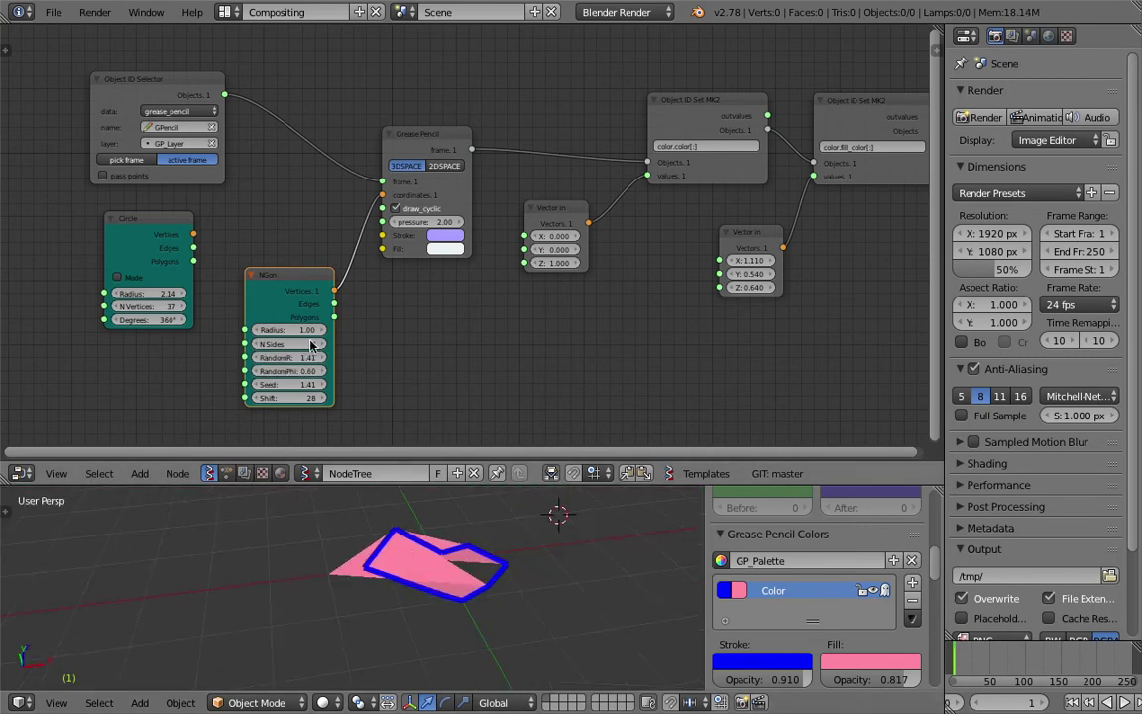
mouse_move(288, 329)
left_mouse_down()
mouse_move(338, 329)
mouse_move(313, 331)
mouse_move(303, 347)
mouse_move(318, 386)
left_mouse_up()
mouse_move(561, 534)
middle_mouse_down()
mouse_move(513, 579)
mouse_move(339, 577)
middle_mouse_up()
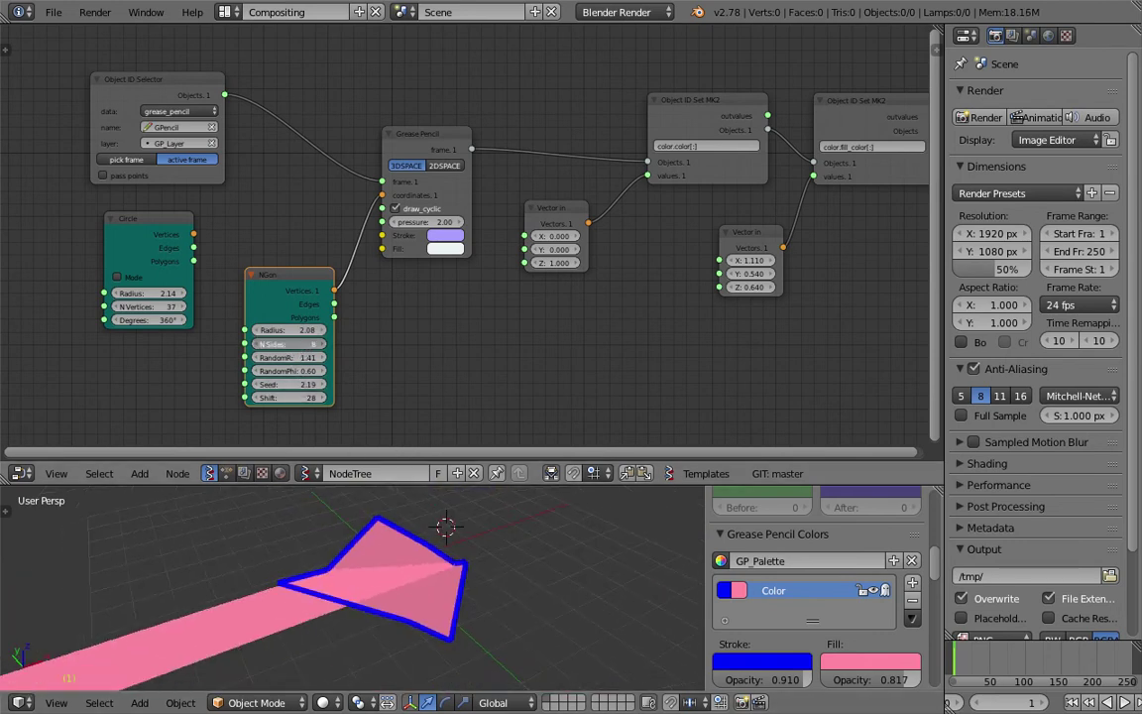
left_click_drag(297, 345, 321, 344)
Step: Reconnect the Circle's Vertices to the Grease Pencil node's coordinates, delete the NGon node and move the Circle node nearer
mouse_move(195, 235)
left_mouse_down()
mouse_move(312, 180)
mouse_move(381, 195)
left_mouse_up()
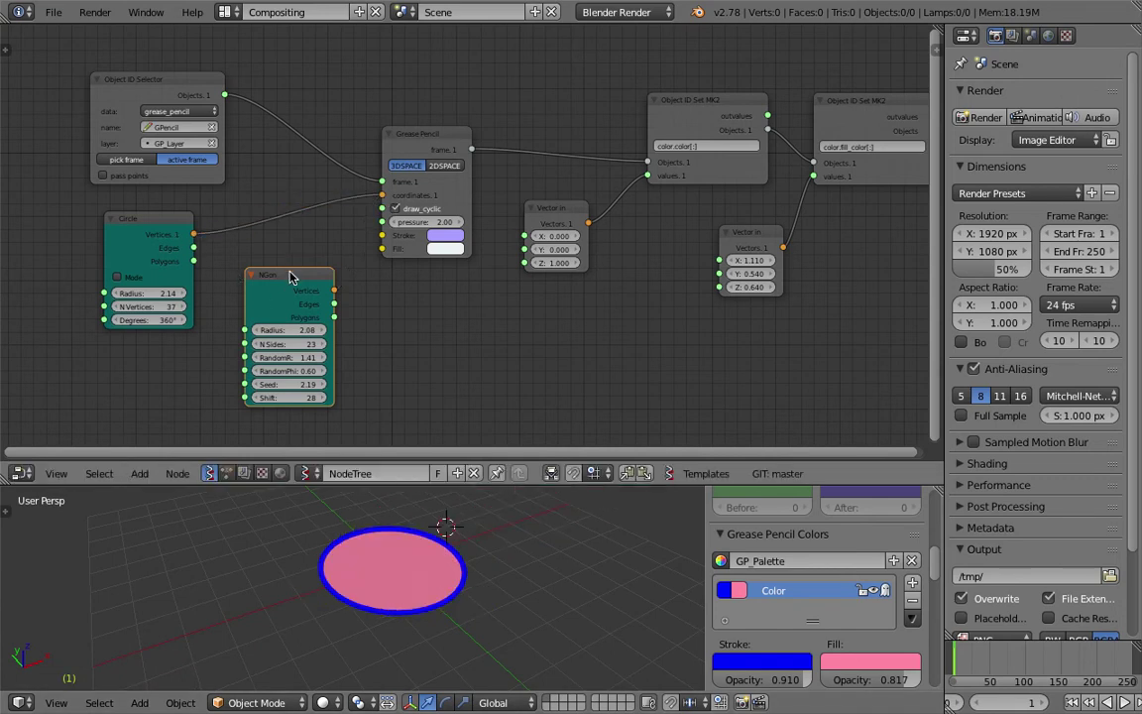
key("x")
left_click_drag(140, 217, 196, 221)
Step: Set the Circle node's N Vertices to 15, scrub the timeline and return to frame 1
left_click_drag(222, 310, 179, 309)
scroll(481, 651, "up", 3)
middle_click_drag(496, 597, 467, 582)
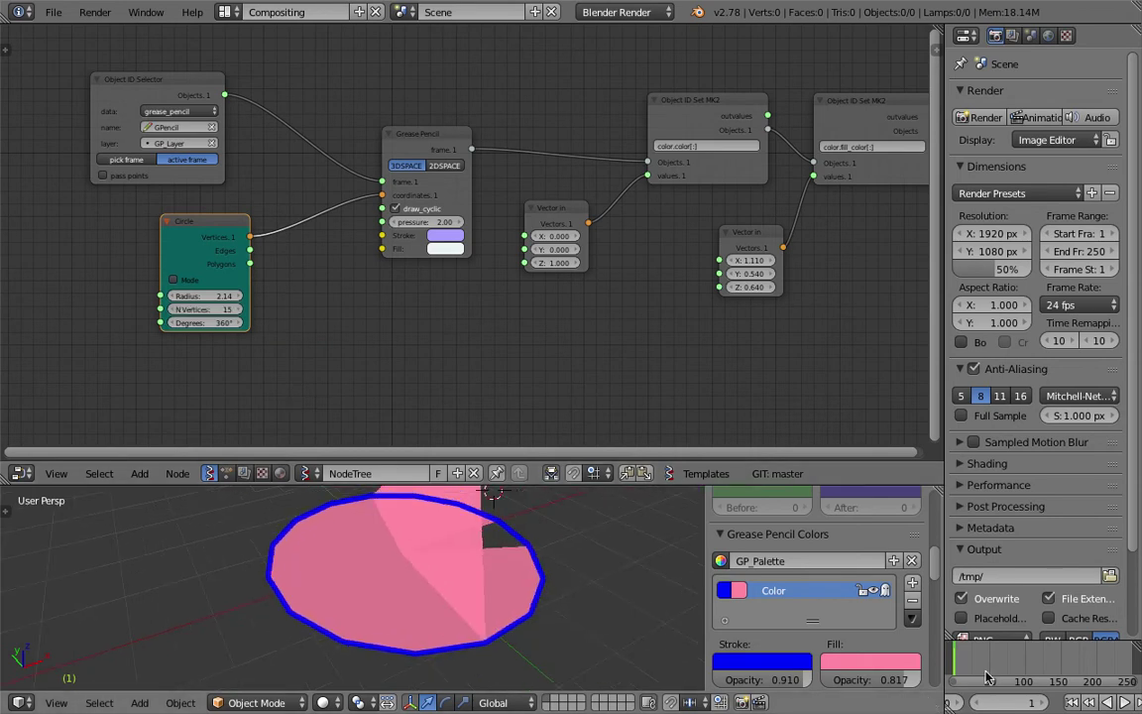
left_click_drag(1011, 670, 1027, 670)
scroll(577, 607, "down", 4)
middle_click_drag(577, 608, 598, 608)
left_click(1072, 703)
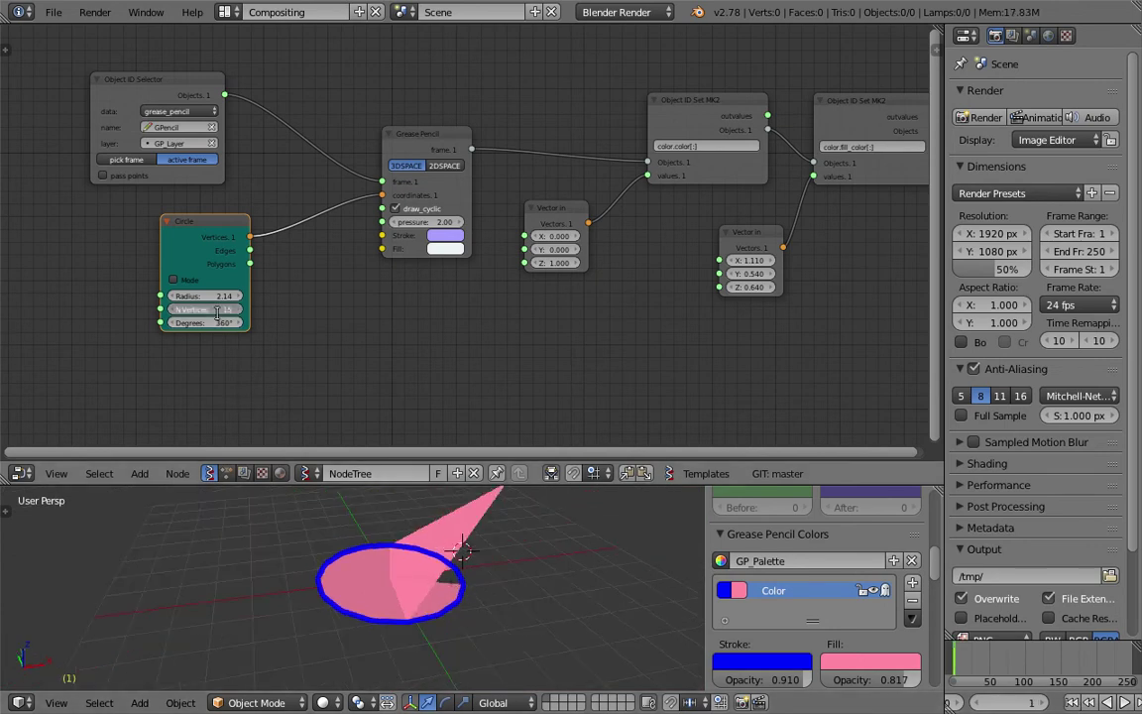
Step: Try higher N Vertices values on the Circle node, including 24 and 60
type("24")
key("Return")
mouse_move(212, 310)
left_mouse_down()
mouse_move(172, 309)
mouse_move(248, 309)
left_mouse_up()
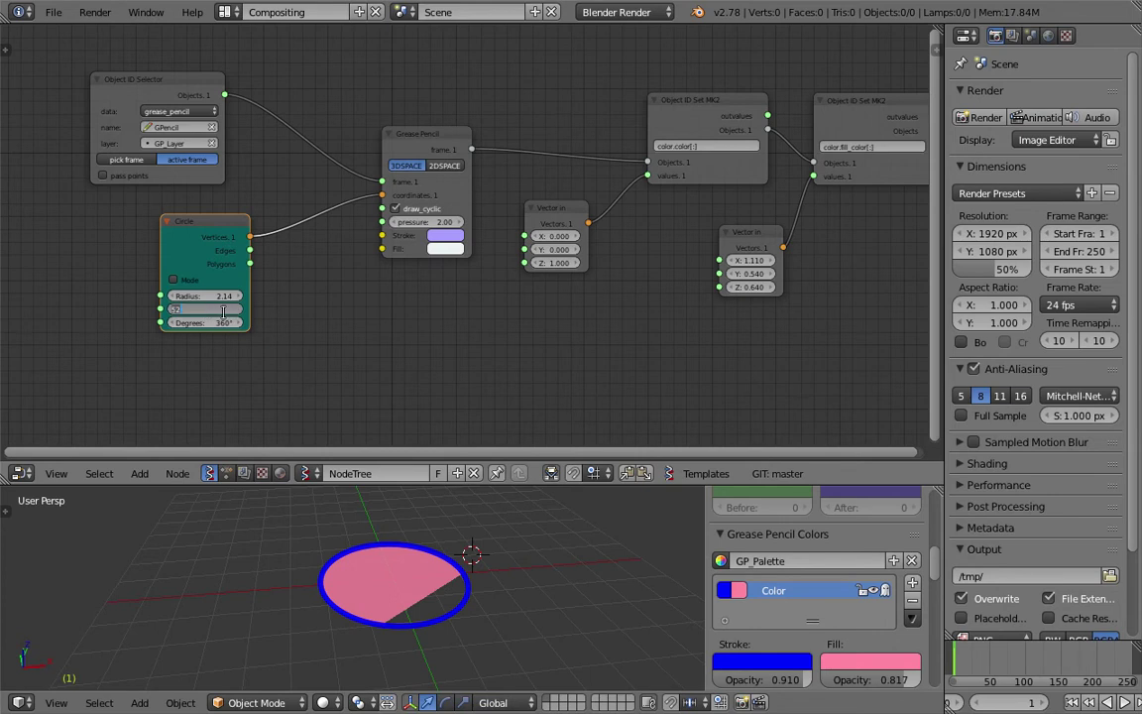
type("60")
key("Return")
scroll(225, 314, "up", 1)
Step: Set the Circle node's N Vertices to 36
left_click_drag(217, 314, 186, 314)
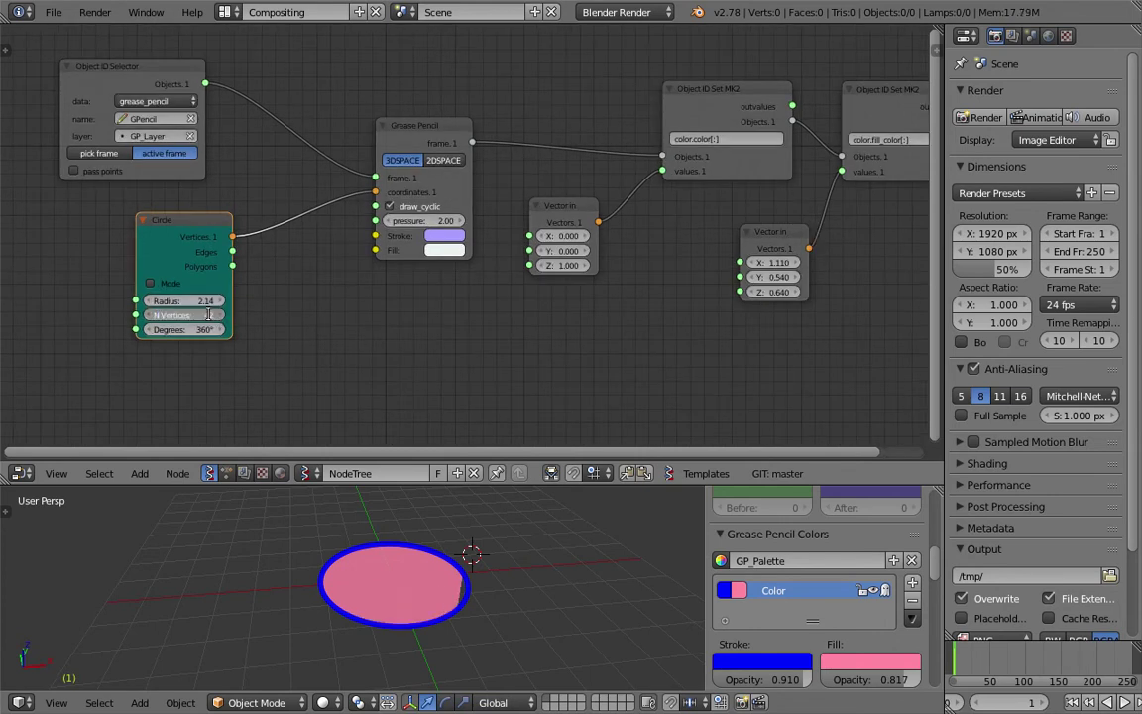
type("3")
key("Return")
left_click(220, 315)
left_click(220, 316)
left_click(220, 315)
left_click(220, 315)
left_click(220, 315)
left_click(220, 316)
left_click(220, 315)
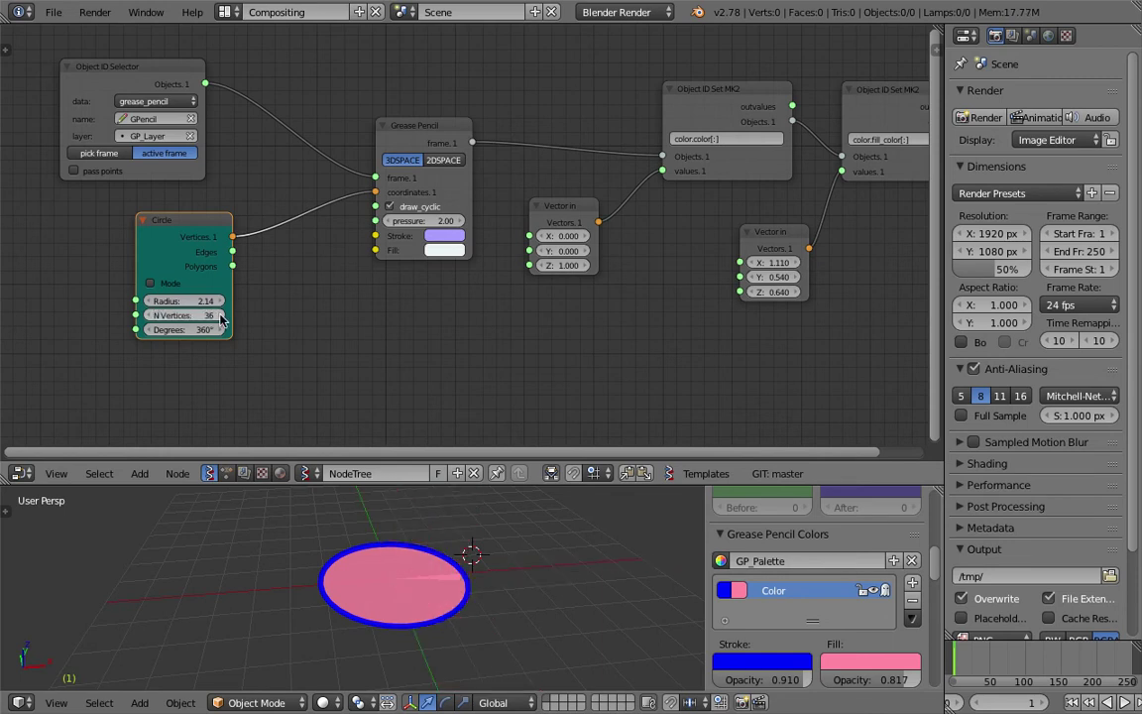
Step: Set X to 0.81 on the fill colour's Vector in node and move it beneath the color.color[:] node
middle_click_drag(395, 542, 420, 539)
middle_click_drag(816, 232, 432, 236)
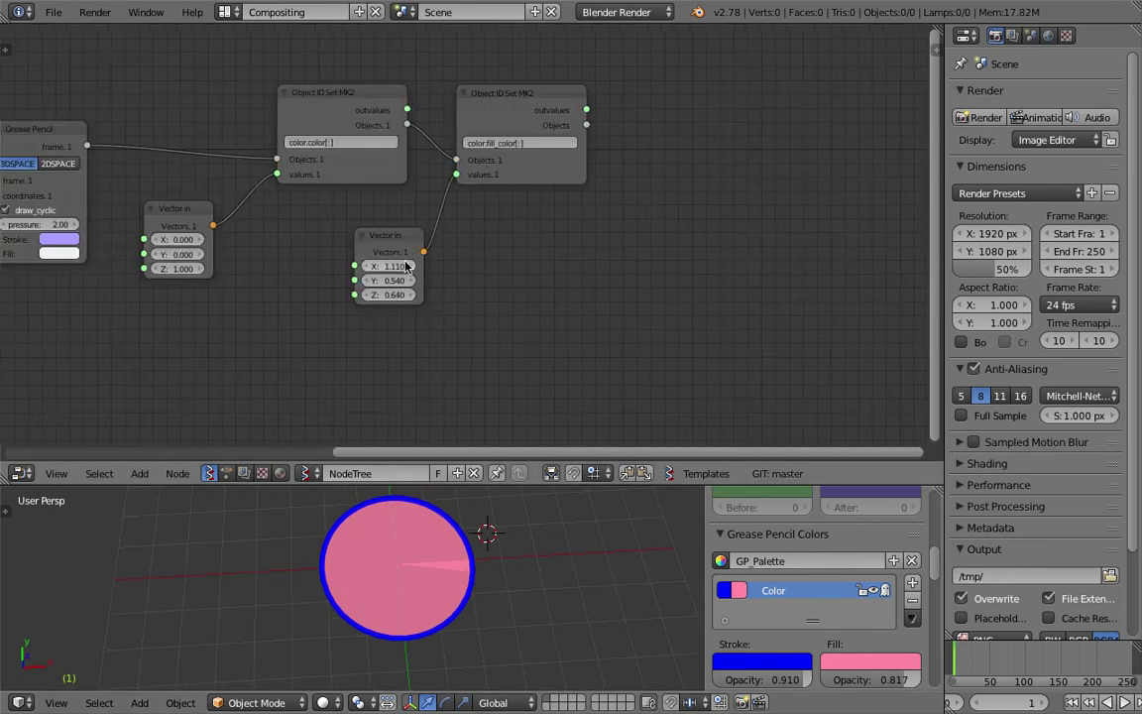
middle_click_drag(347, 271, 577, 272)
left_click_drag(616, 237, 572, 217)
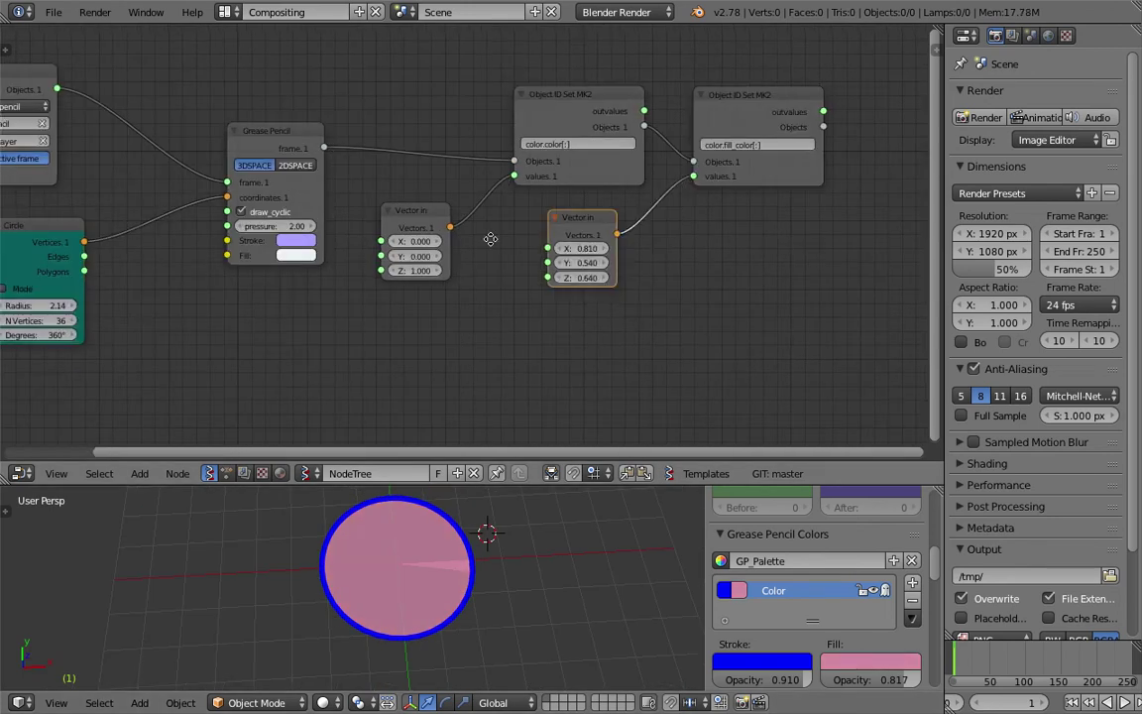
middle_click_drag(476, 241, 595, 234)
scroll(623, 244, "down", 4)
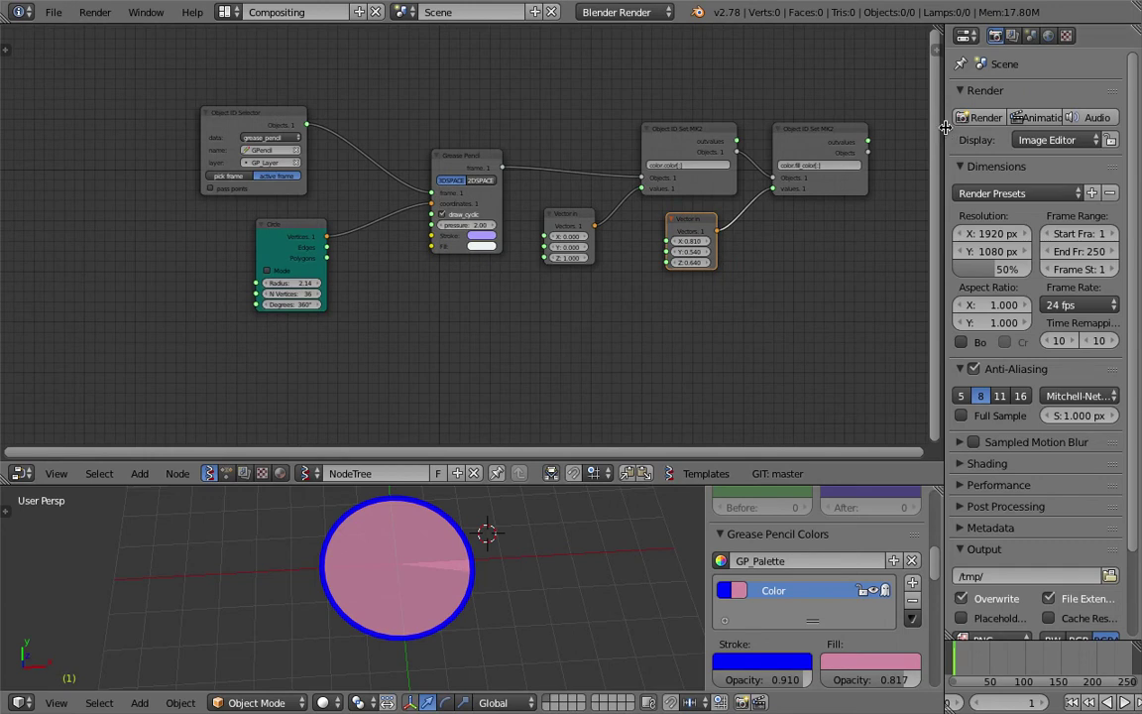
Step: Widen the node editor and move the Object ID Selector and Circle nodes away from the Grease Pencil node
left_click_drag(946, 127, 1023, 130)
scroll(510, 208, "up", 3)
middle_click_drag(527, 188, 533, 194)
left_click_drag(216, 90, 56, 76)
left_click_drag(254, 229, 172, 229)
middle_click_drag(290, 262, 321, 275)
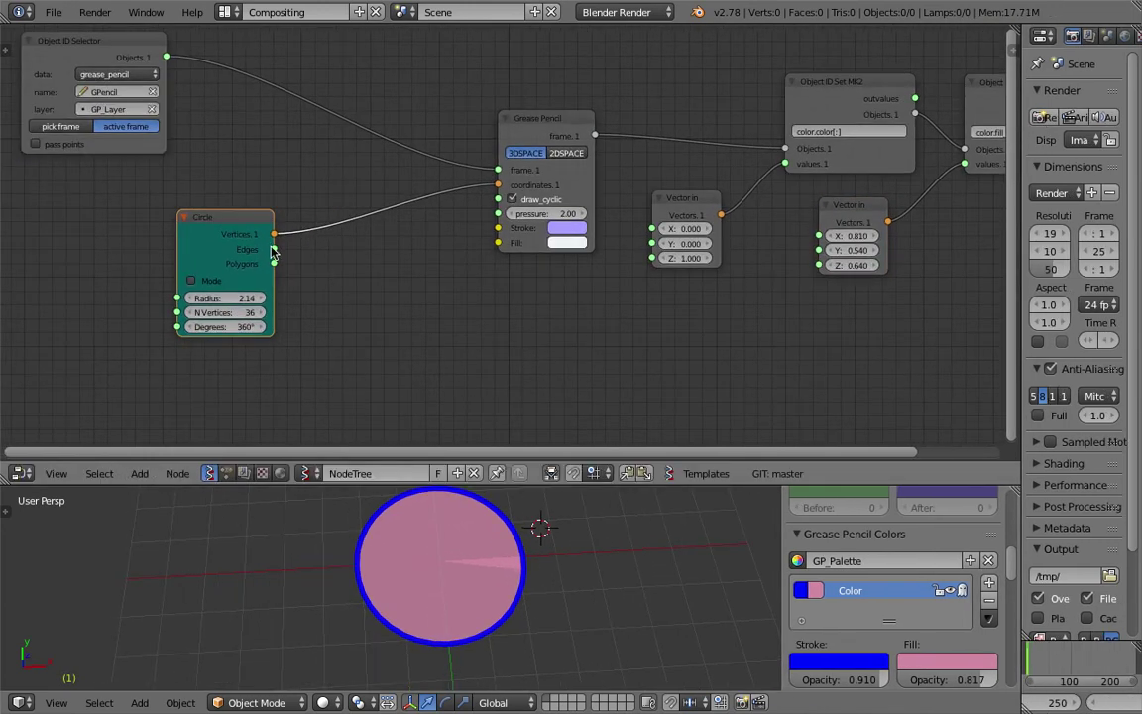
Step: Move the Circle node farther left to leave room before the Grease Pencil node, and save the file
left_click_drag(236, 225, 185, 219)
key("ctrl+s")
left_click(193, 223)
middle_click_drag(312, 267, 356, 246)
left_click_drag(232, 198, 181, 199)
middle_click_drag(333, 193, 366, 188)
middle_click_drag(387, 241, 431, 214)
left_click_drag(275, 166, 380, 172)
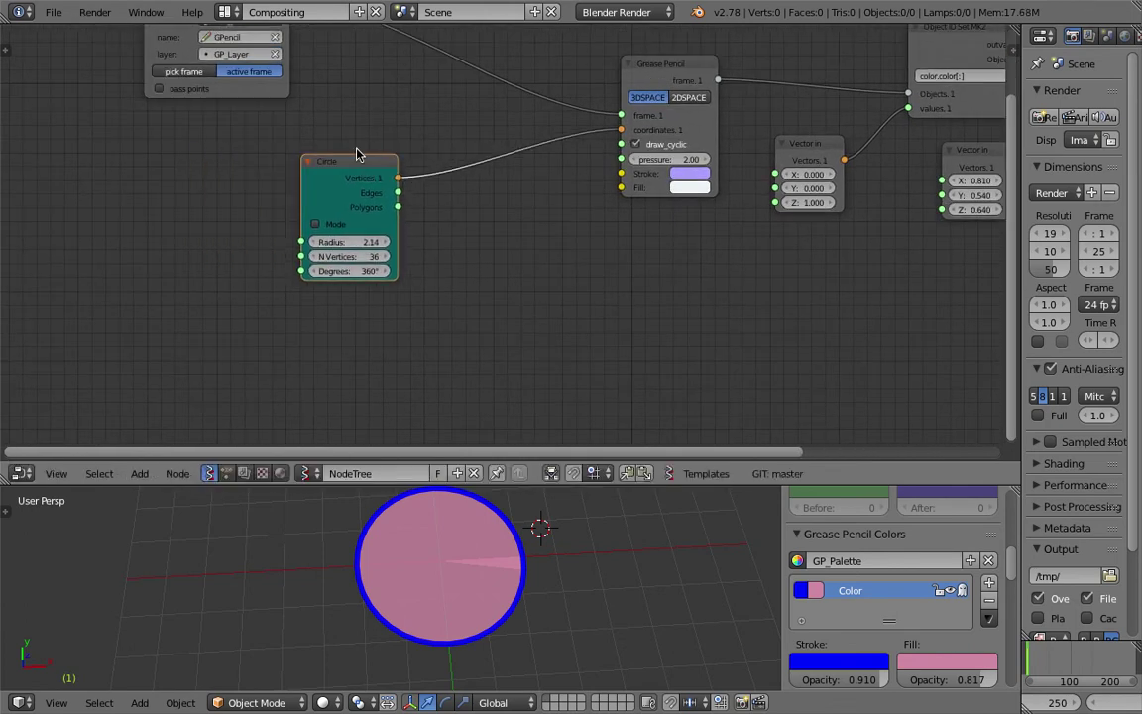
key("ctrl+z")
key("ctrl+s")
left_click(395, 211)
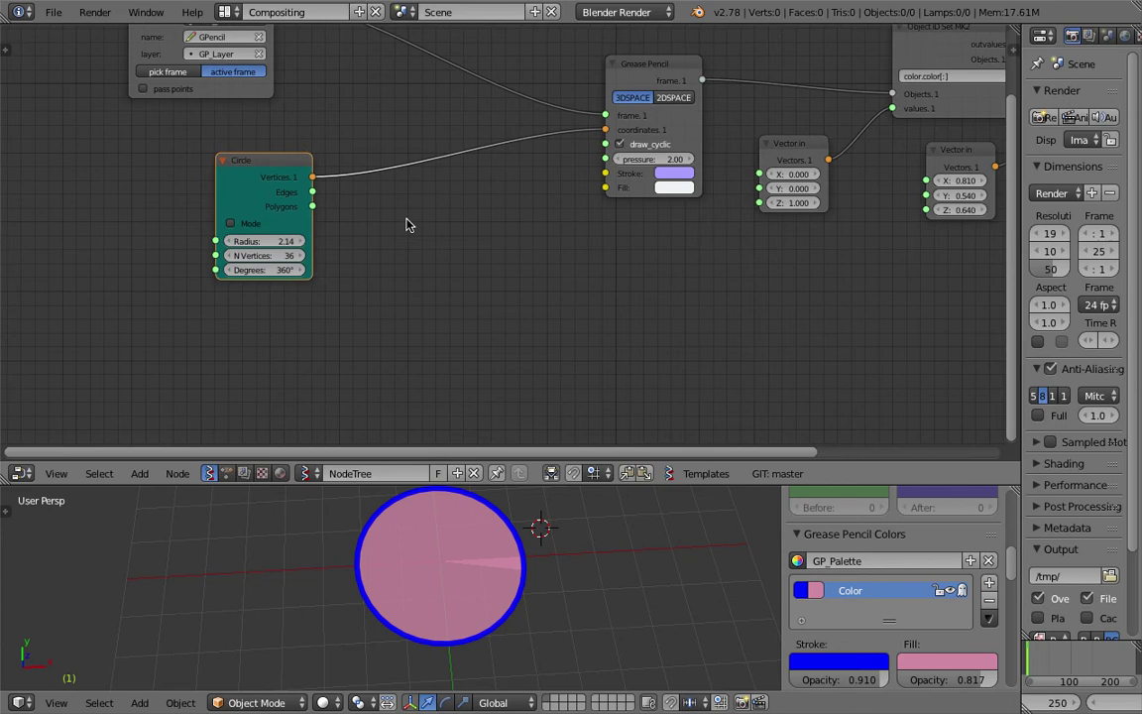
Step: Add a List Repeater node and insert it into the link between the Circle and Grease Pencil nodes
key("shift+a")
left_click(400, 205)
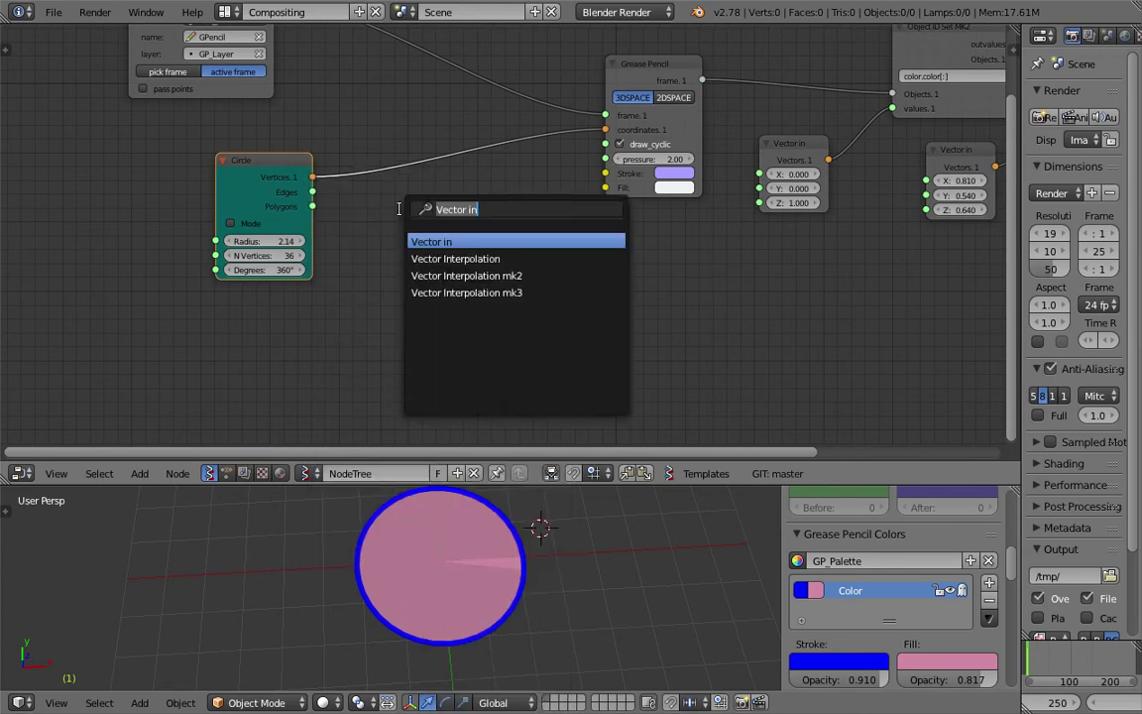
type("list re")
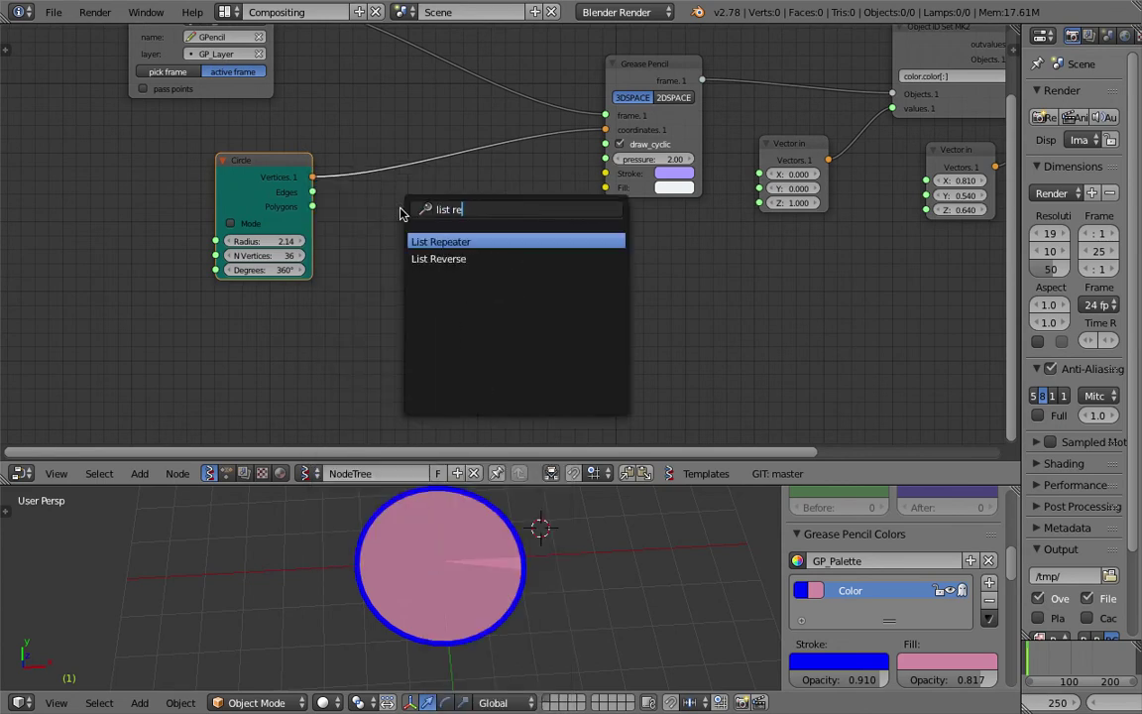
key("Return")
left_click(394, 176)
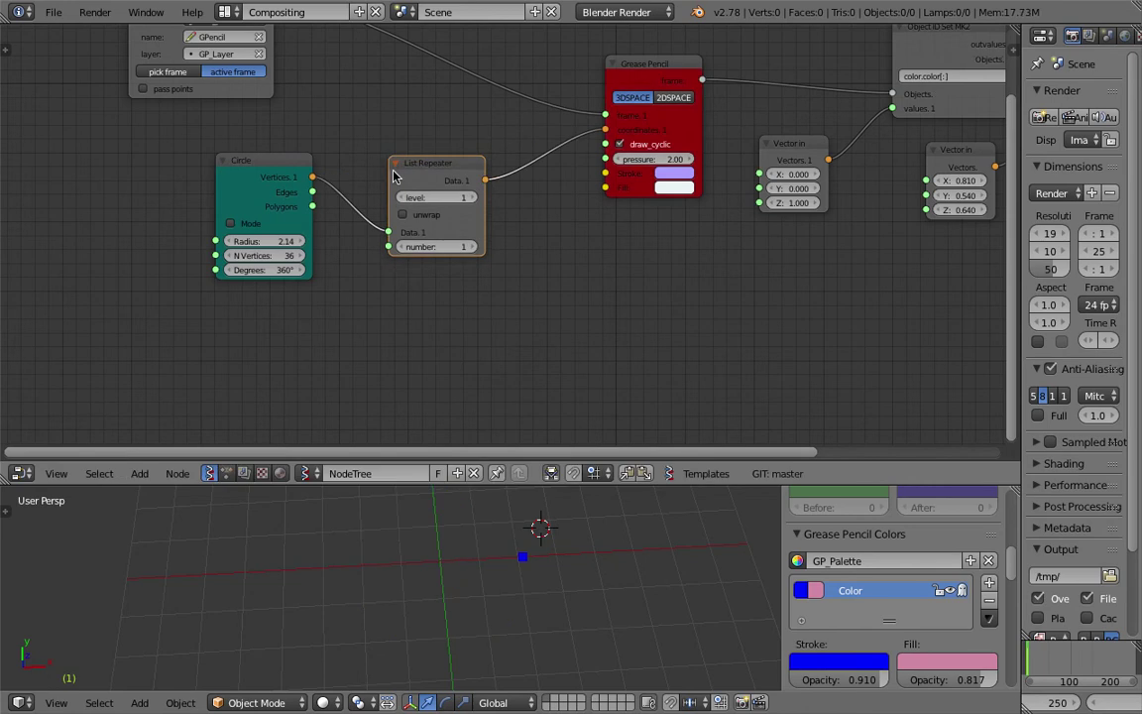
Step: Move the Circle and List Repeater nodes left and set the List Repeater's number to 5
left_click_drag(265, 171, 222, 168)
left_click_drag(408, 172, 322, 174)
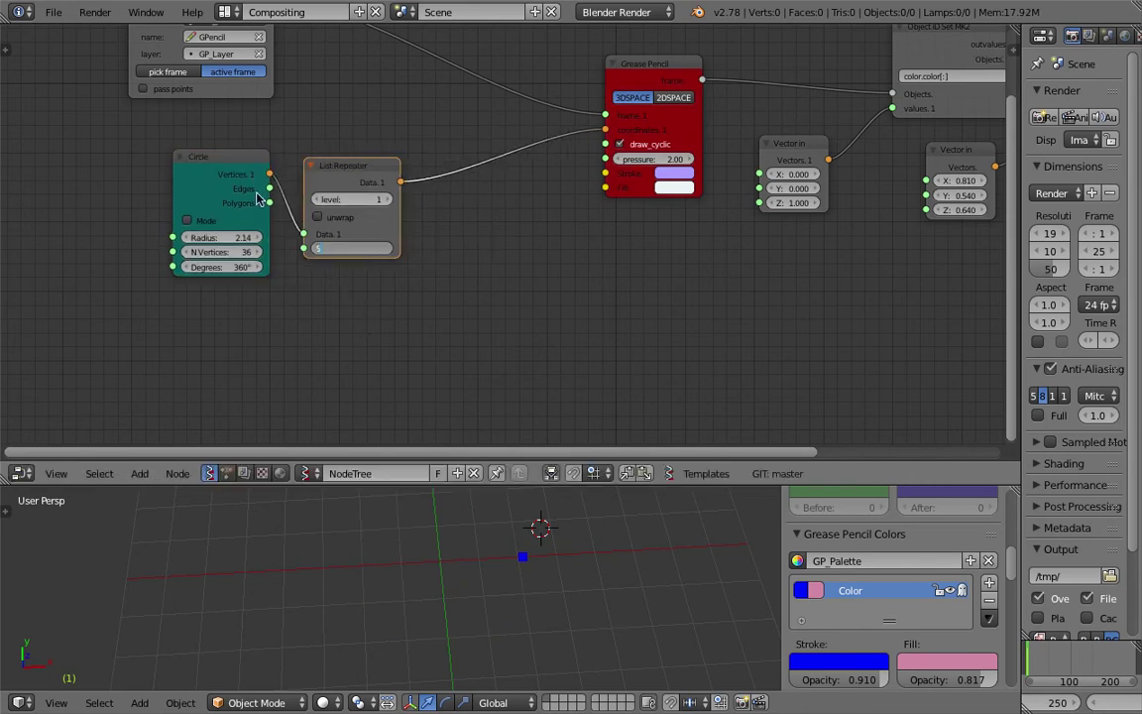
scroll(289, 177, "up", 3)
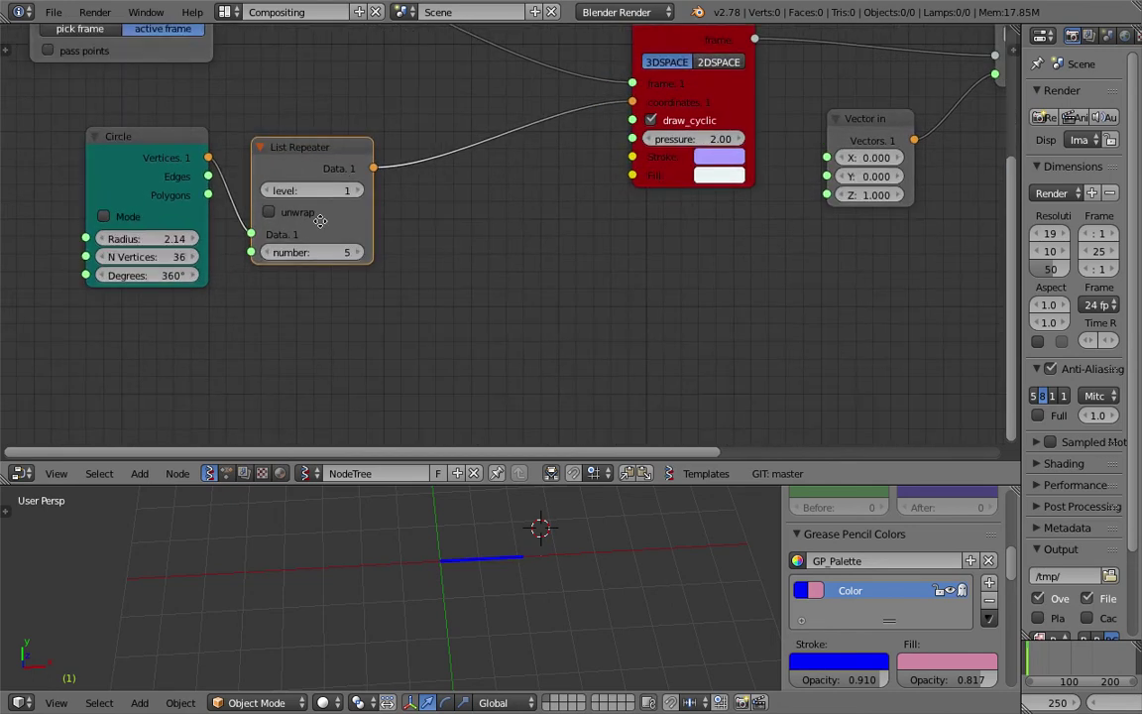
left_click_drag(345, 170, 359, 154)
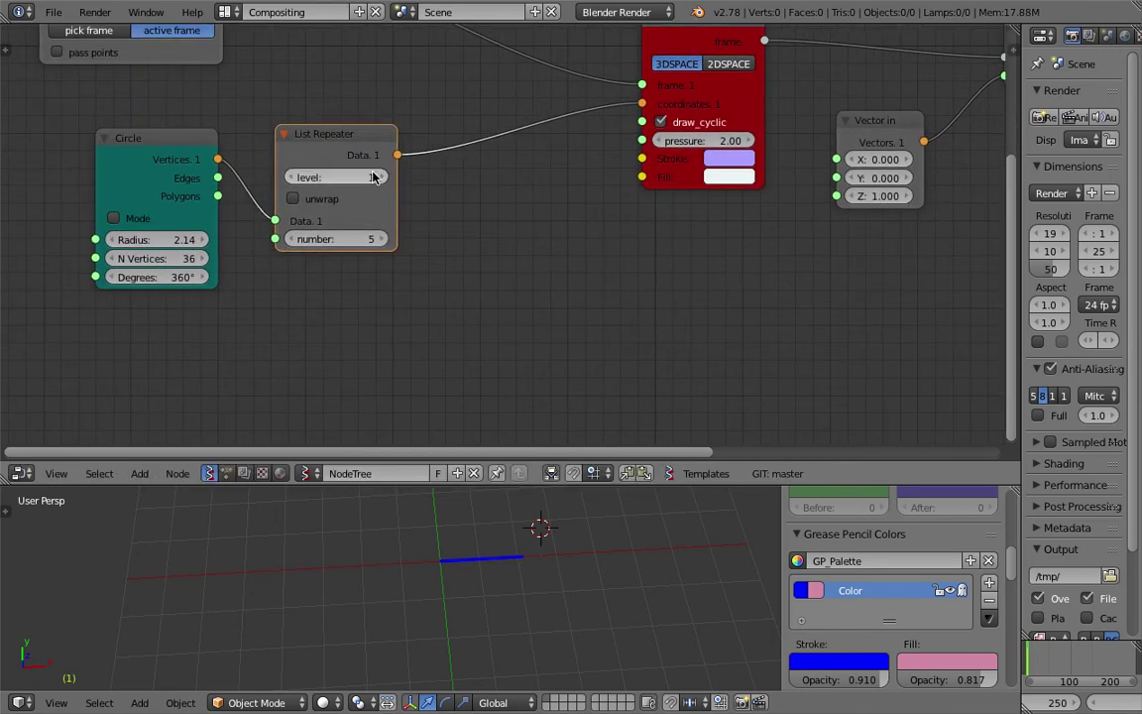
Step: Enable unwrap on the List Repeater node, keeping its level at 1
left_click(382, 180)
left_click(317, 199)
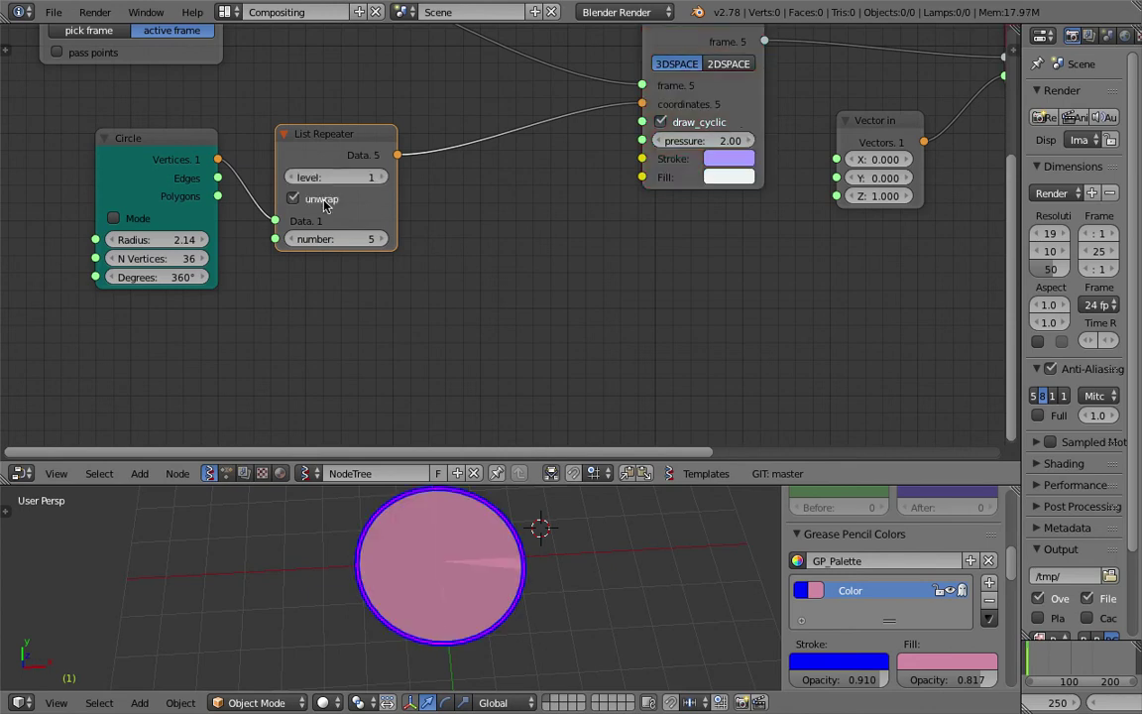
left_click(325, 205)
left_click(325, 205)
middle_click_drag(516, 566, 504, 522)
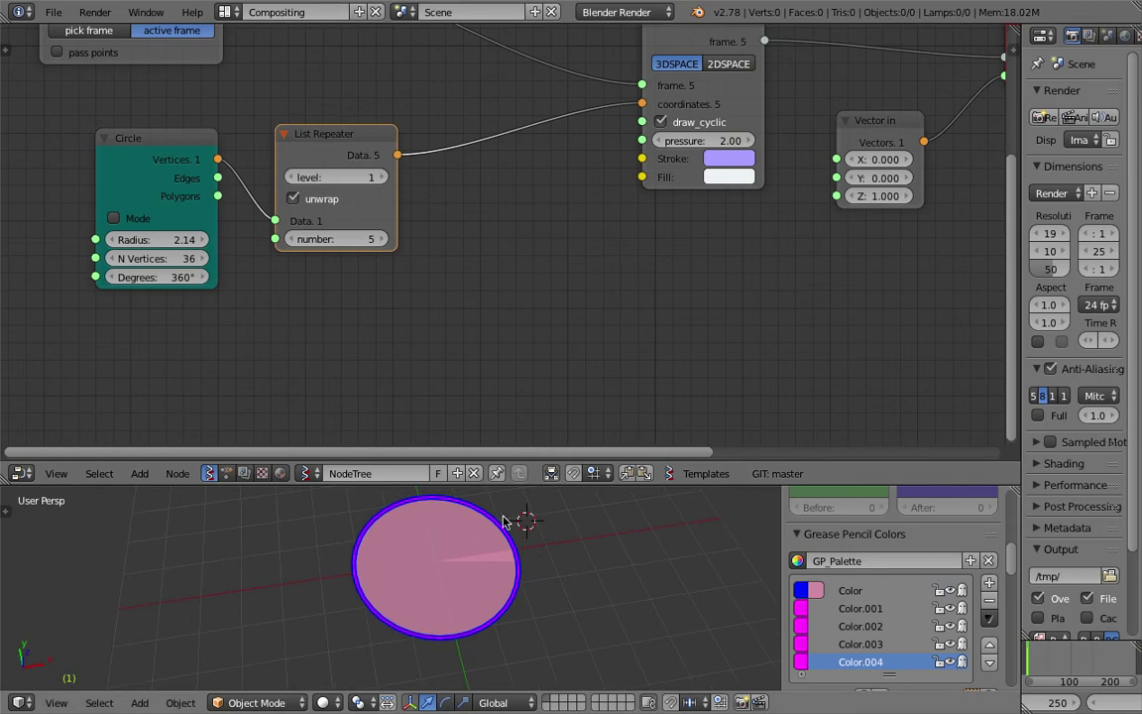
Step: Move the List Repeater, Circle and Object ID Selector nodes further right in the node tree
scroll(367, 216, "up", 1)
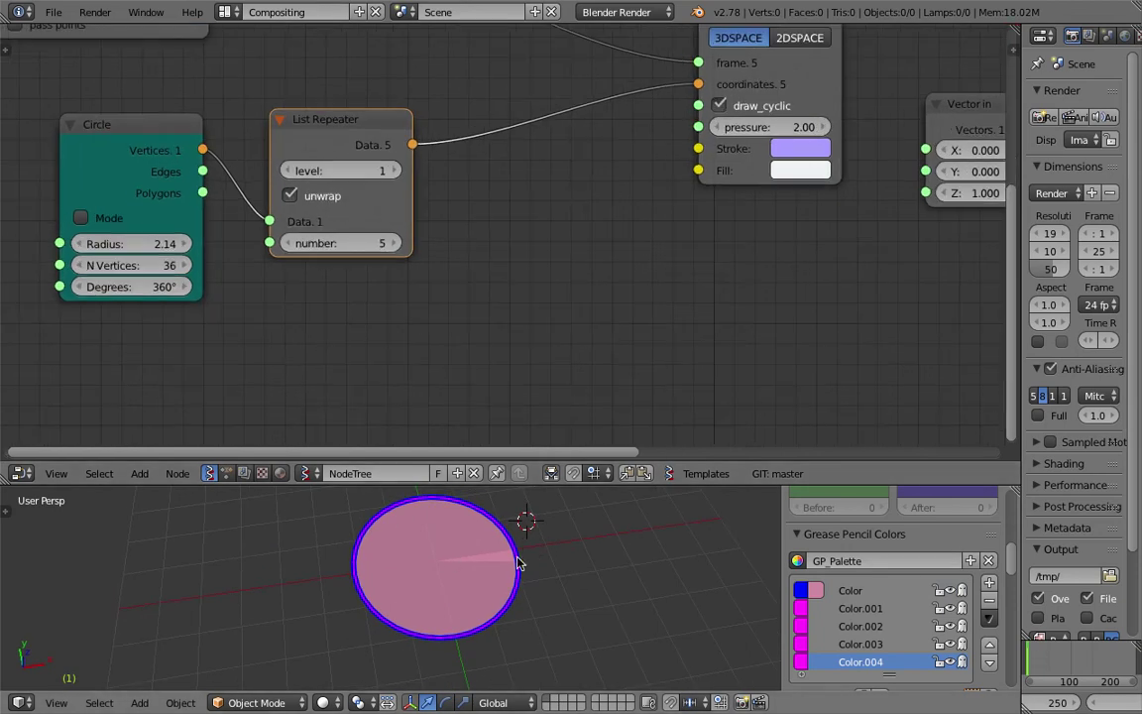
middle_click_drag(482, 221, 489, 281)
left_click_drag(358, 191, 413, 155)
left_click(177, 201)
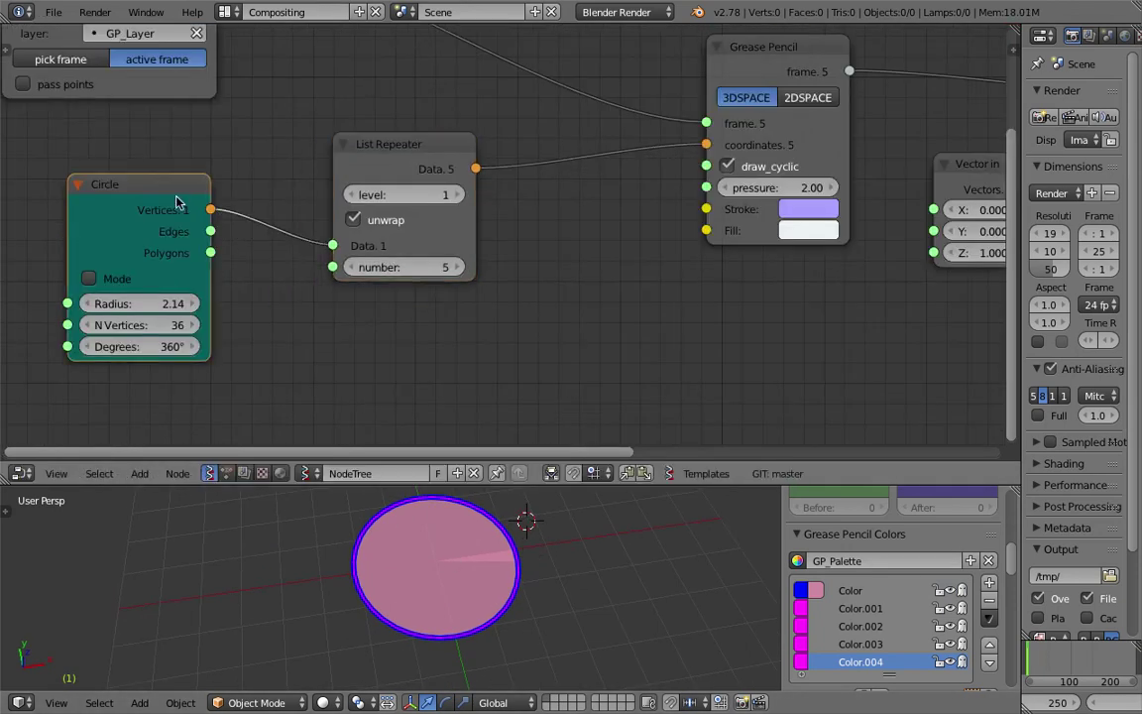
left_click_drag(176, 202, 198, 206)
left_click_drag(372, 150, 413, 150)
scroll(404, 150, "down", 3)
middle_click_drag(394, 150, 393, 243)
left_click_drag(230, 105, 404, 89)
Step: Move the List Repeater and Circle nodes back left to leave room before the Grease Pencil node
scroll(559, 255, "up", 3)
middle_click_drag(557, 256, 535, 193)
left_click_drag(375, 220, 244, 270)
left_click_drag(146, 238, 69, 248)
left_click_drag(330, 239, 197, 251)
middle_click_drag(230, 258, 275, 214)
left_click_drag(121, 207, 58, 210)
Step: Add a Move node and insert it into the link between the List Repeater and Grease Pencil nodes
key("shift+a")
left_click(416, 254)
type("vector m")
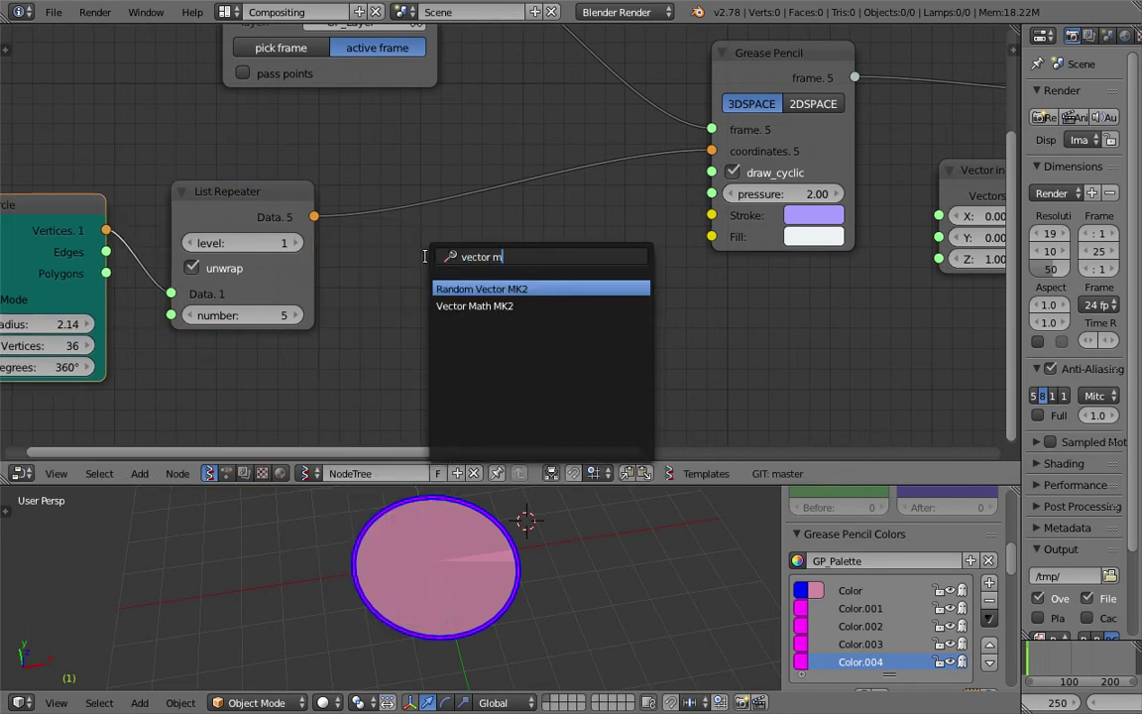
type("move")
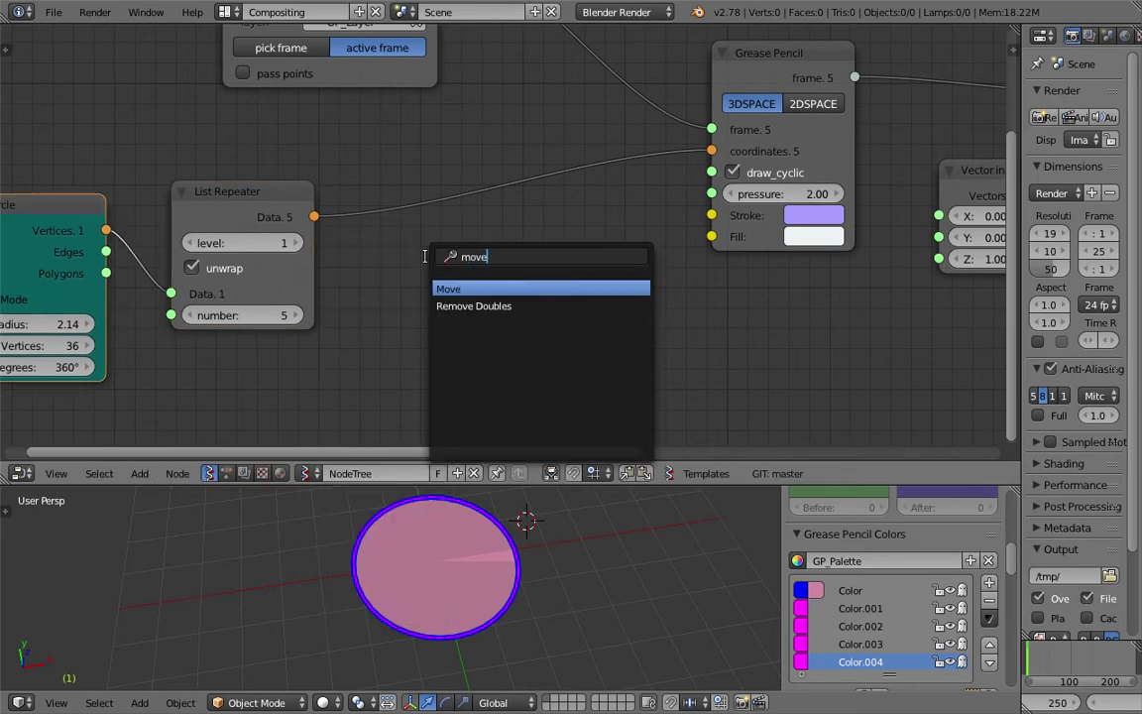
key("Return")
left_click(441, 187)
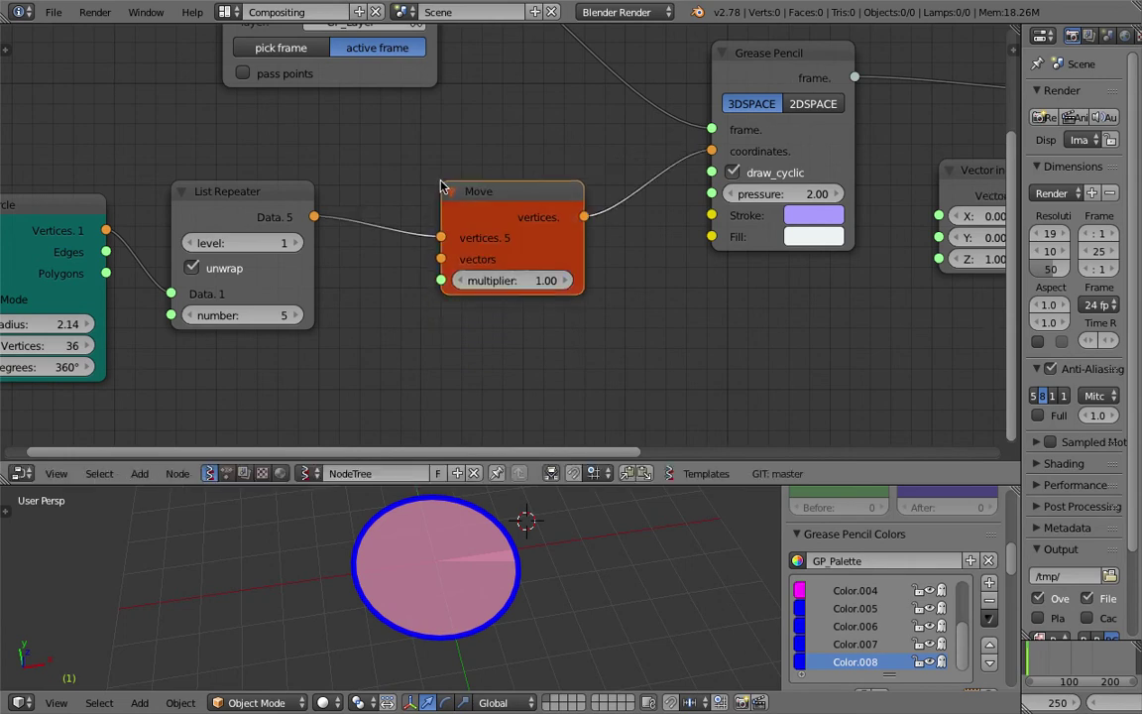
Step: Add a Random Vector MK2 node and place it below the List Repeater node
middle_click_drag(441, 186, 481, 125)
key("shift+a")
left_click(461, 289)
type("rangom v")
key("BackSpace")
key("BackSpace")
key("BackSpace")
key("BackSpace")
key("BackSpace")
type("d")
key("Return")
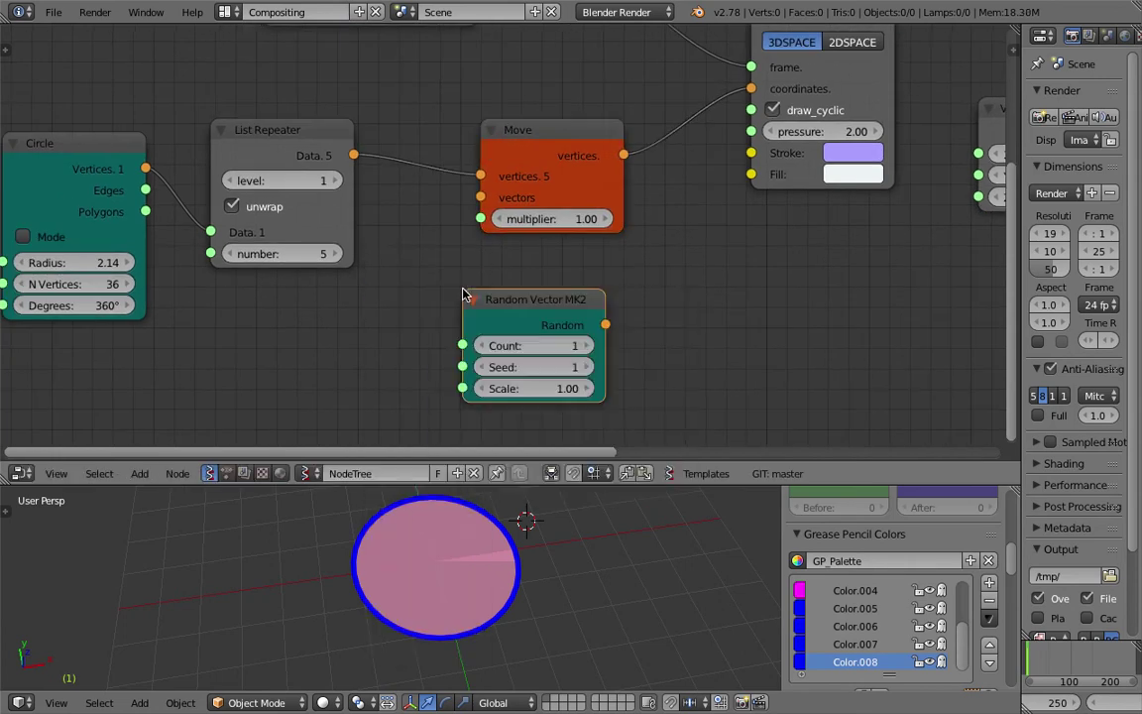
left_click(254, 286)
Step: Link the Random Vector output to the Move node's vectors input and set its count to 5
left_click_drag(414, 314, 480, 200)
double_click(346, 337)
type("5")
key("Return")
Step: Set the Random Vector node's seed to 19 and move the node down and left, away from the Move node
middle_click_drag(503, 352, 562, 308)
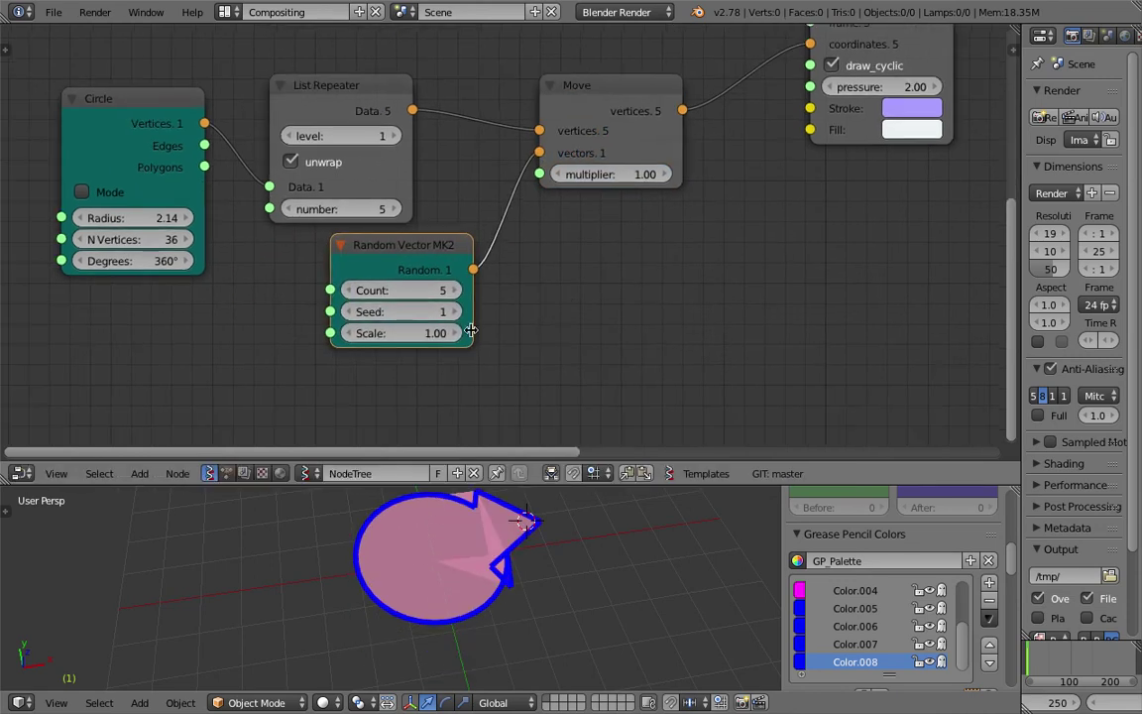
left_click_drag(453, 319, 473, 319)
left_click_drag(395, 268, 319, 302)
middle_click_drag(522, 281, 462, 327)
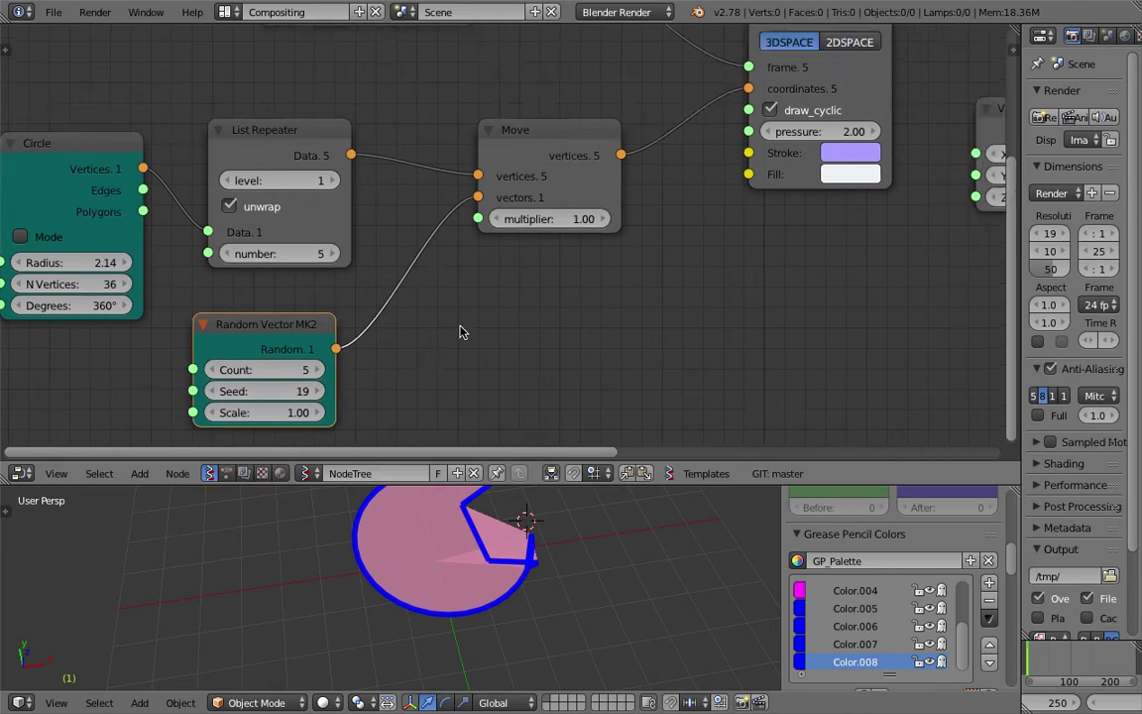
scroll(462, 326, "up", 9)
middle_click_drag(575, 206, 576, 239)
scroll(536, 226, "down", 4)
scroll(377, 277, "down", 2)
middle_click_drag(451, 217, 496, 176)
left_click_drag(265, 336, 243, 329)
middle_click_drag(411, 324, 459, 280)
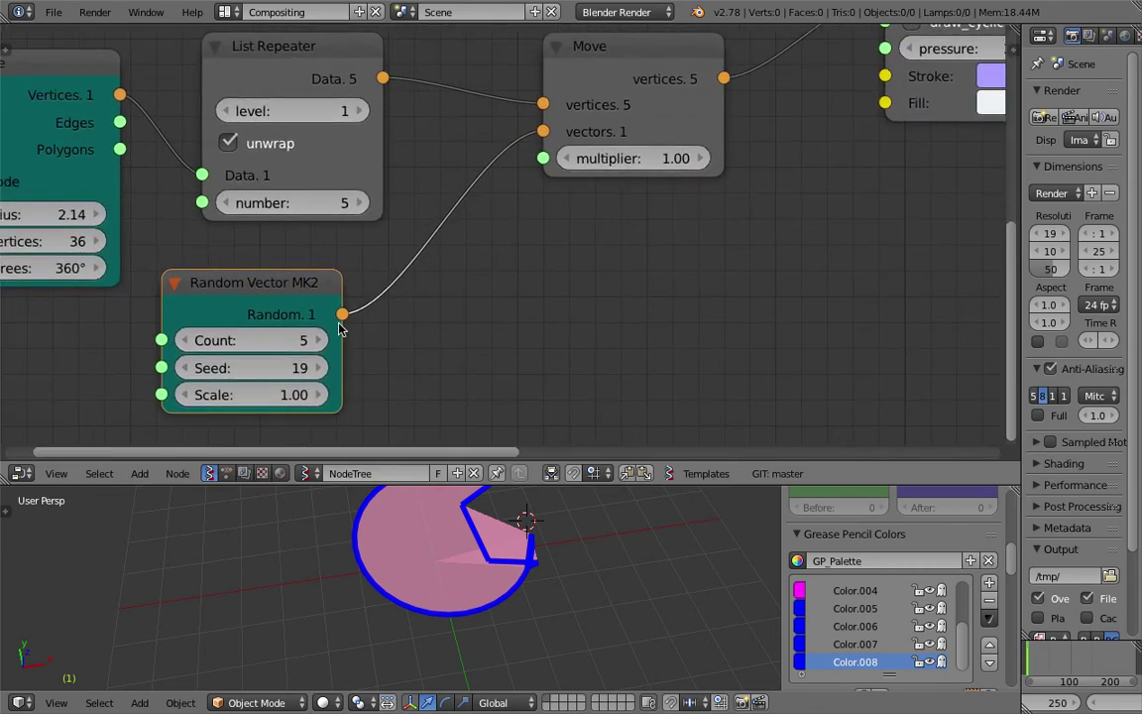
middle_click_drag(520, 545, 484, 544)
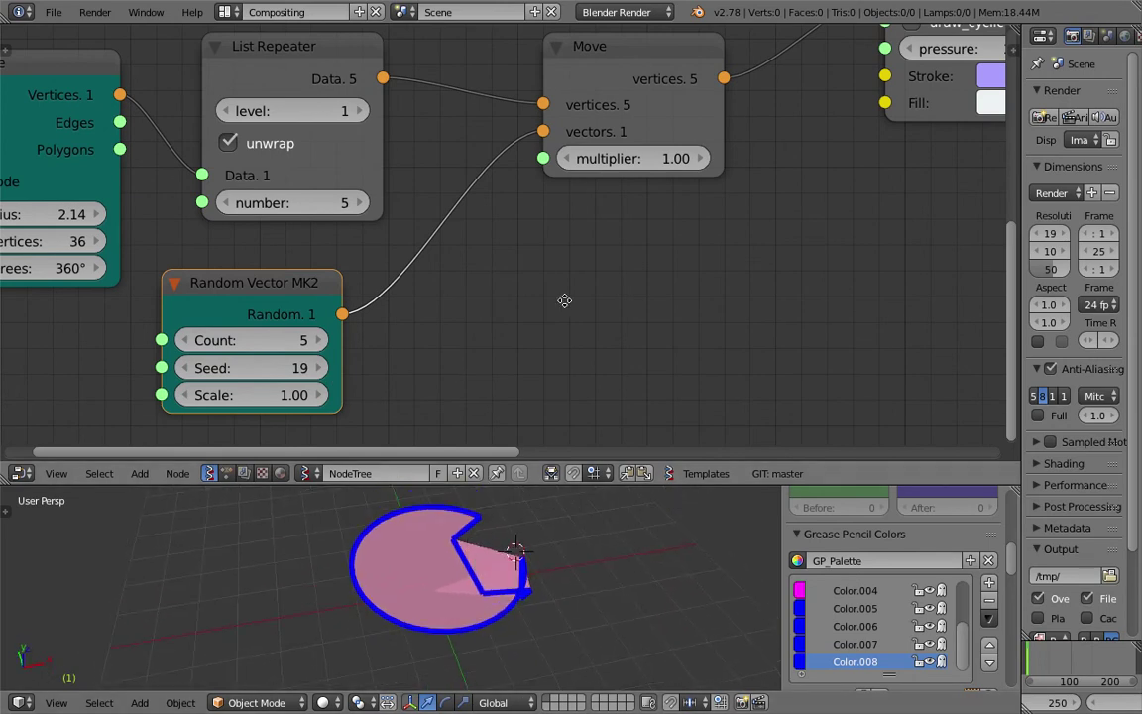
Step: Add a List Split node and insert it into the link between the Random Vector and Move nodes
key("space")
type("sp")
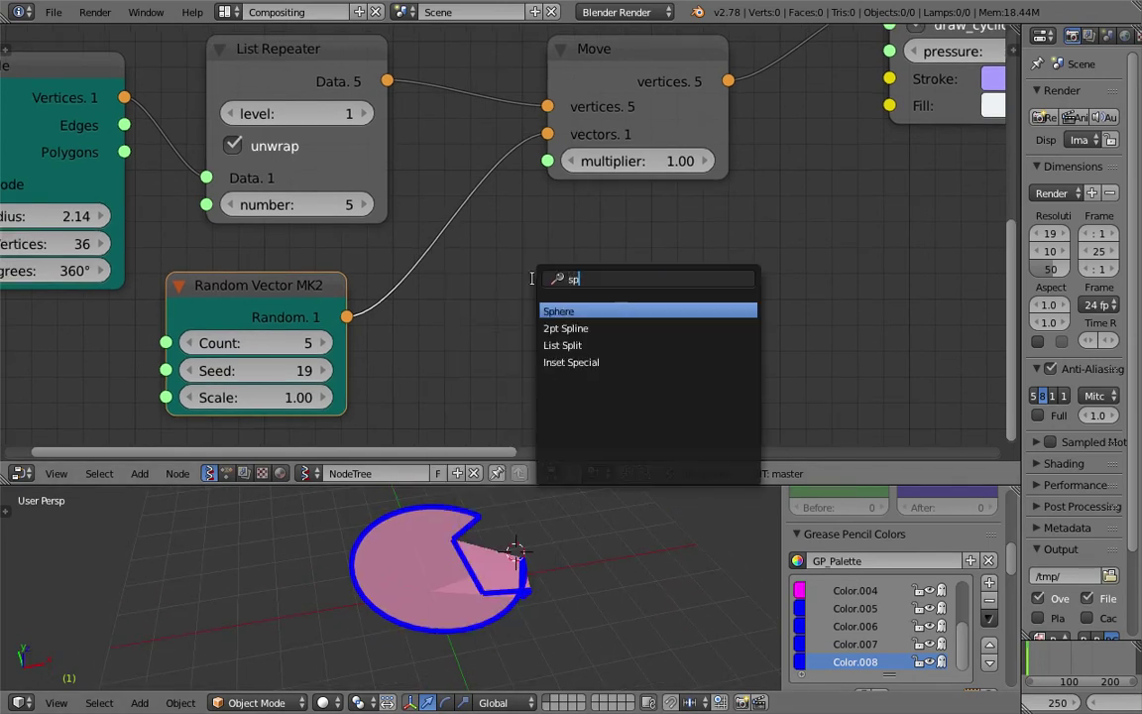
type("l")
key("Down")
key("Return")
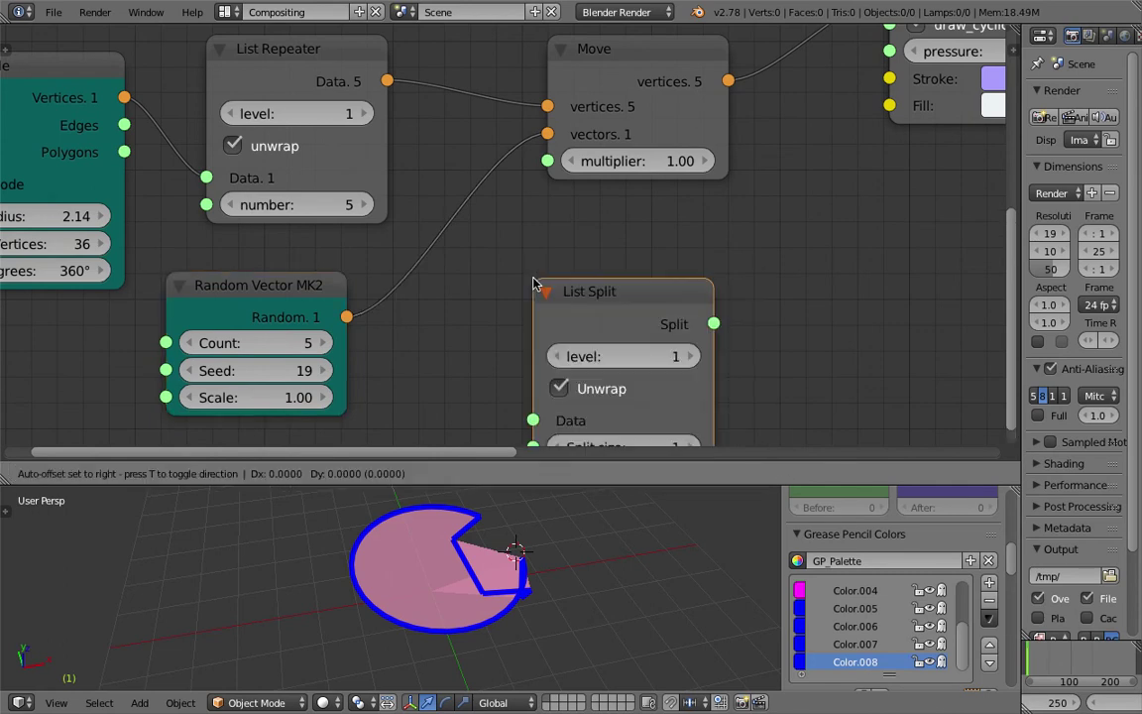
left_click(454, 210)
Step: Set the Random Vector node's seed to 44 and scale to 6.10, and the Circle's radius to 2.44
scroll(584, 538, "down", 2)
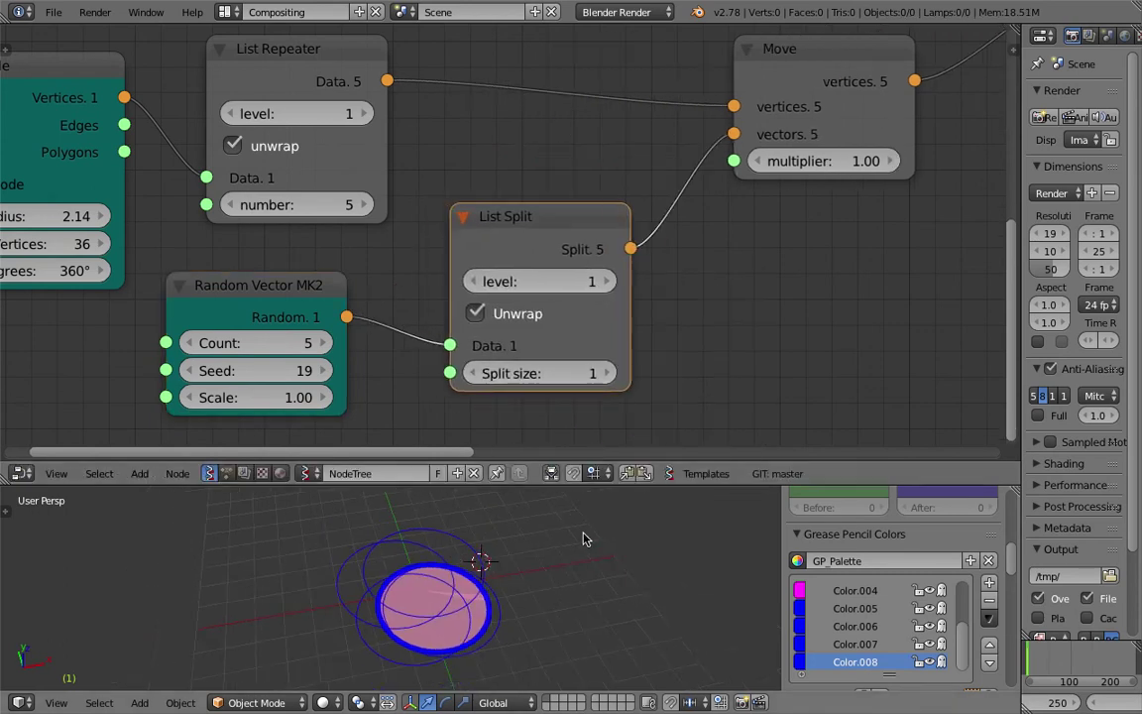
left_click_drag(298, 370, 387, 397)
middle_click_drag(542, 633, 510, 627)
middle_click_drag(509, 627, 527, 585, "shift")
middle_click_drag(292, 297, 351, 303)
scroll(330, 297, "down", 1)
left_click_drag(189, 224, 111, 224)
middle_click_drag(343, 236, 384, 252)
mouse_move(222, 239)
left_mouse_down()
mouse_move(269, 239)
mouse_move(227, 242)
left_mouse_up()
middle_click_drag(401, 235, 359, 250)
Step: Rearrange the nodes that generate and move the circles into a more compact layout, and save the file
left_click_drag(385, 116, 553, 38)
left_click_drag(457, 72, 528, 79)
left_click_drag(176, 121, 311, 79)
scroll(686, 224, "down", 2)
middle_click_drag(679, 227, 505, 236)
middle_click_drag(598, 632, 590, 617)
key("ctrl+s")
left_click(576, 591)
key("ctrl+s")
left_click(543, 571)
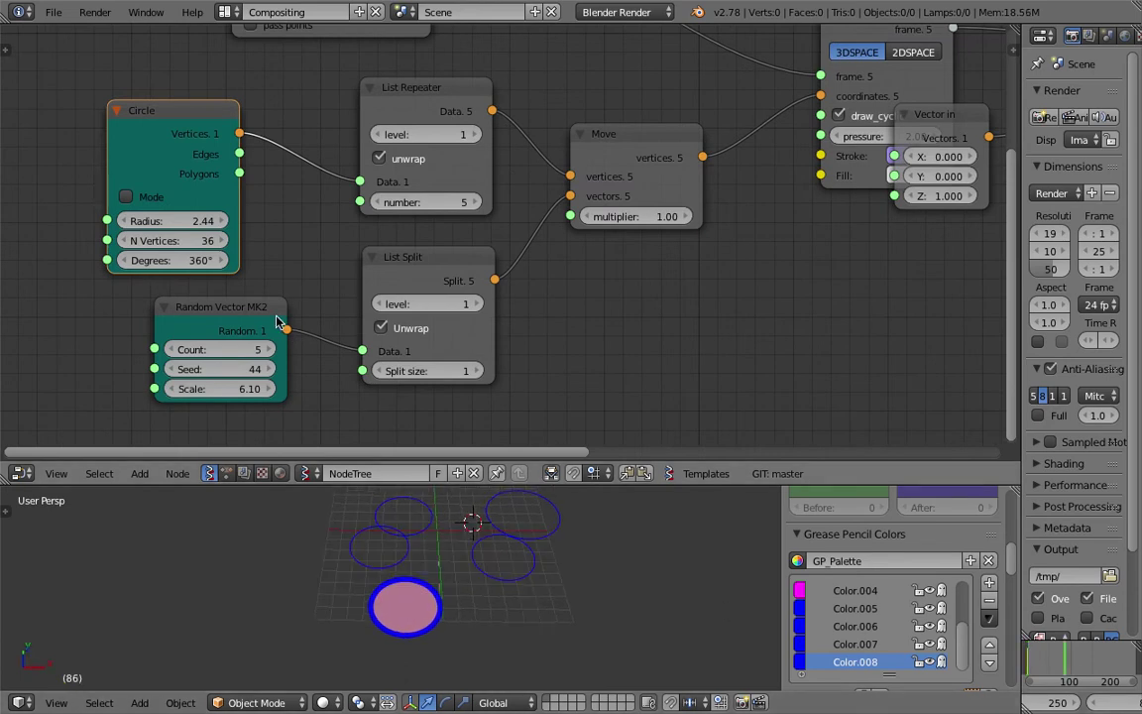
Step: Shift the Circle node slightly left and move the stroke colour's Vector in node down and right
left_click_drag(196, 135, 177, 132)
middle_click_drag(873, 159, 727, 181)
left_click_drag(810, 145, 842, 159)
middle_click_drag(675, 160, 511, 167)
middle_click_drag(576, 194, 527, 192)
middle_click_drag(308, 287, 403, 272)
middle_click_drag(270, 273, 3, 288)
Step: Replace the Vector in node feeding color.fill_color[:] with a Random Vector MK2 node set to count 5 and seed 19
left_click_drag(641, 150, 685, 165)
middle_click_drag(698, 168, 553, 221)
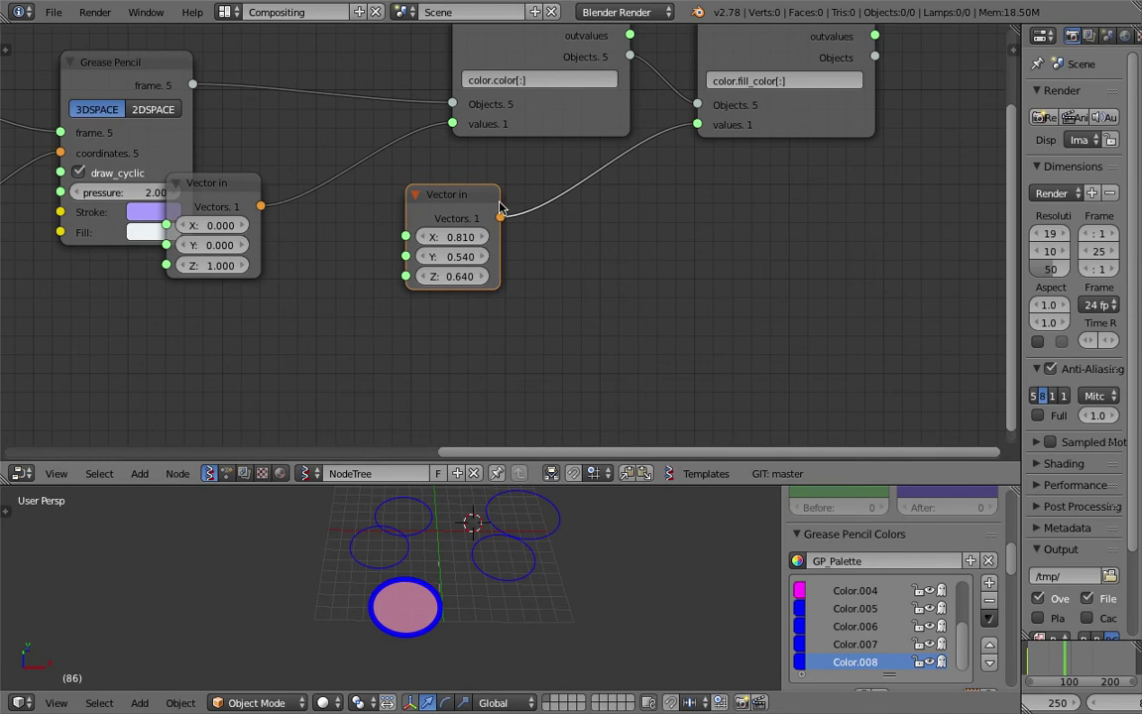
key("x")
key("alt+space")
type("random v")
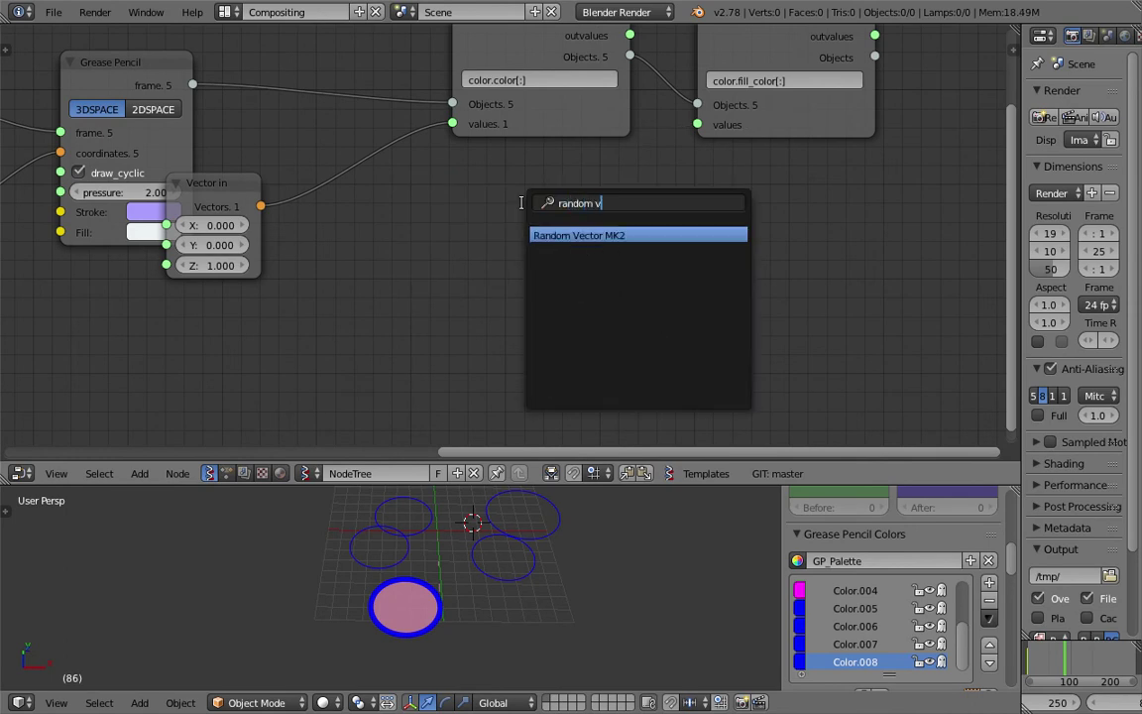
key("Return")
left_click(516, 233)
key("Return")
left_click_drag(626, 234, 697, 125)
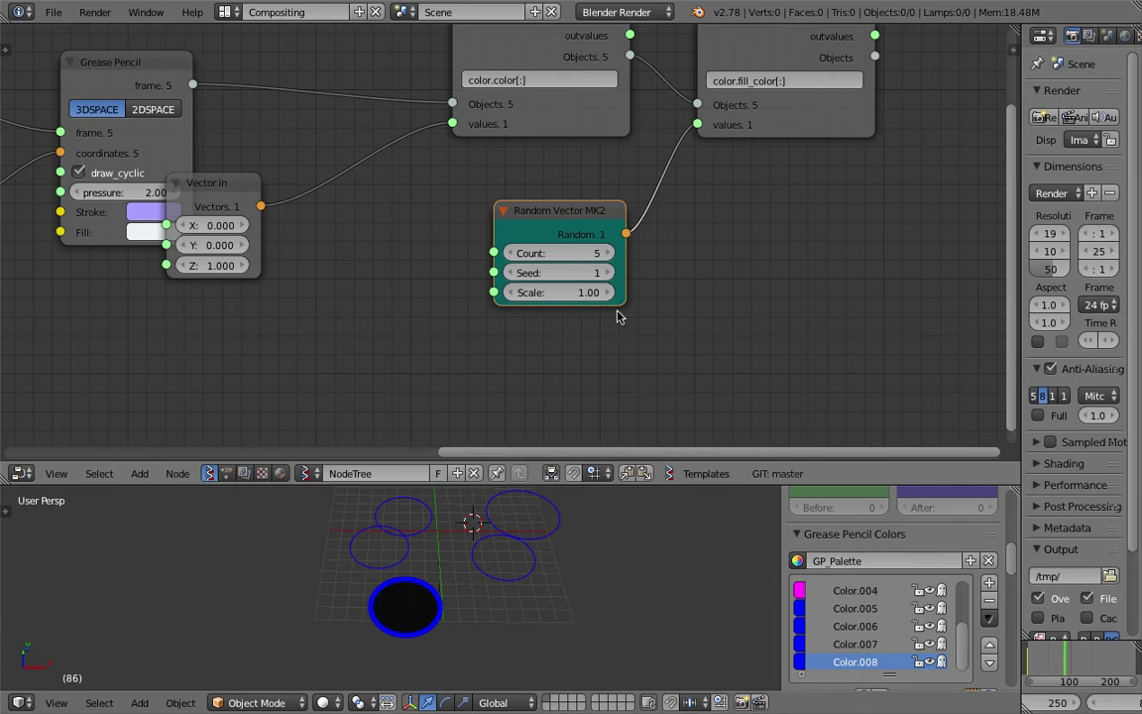
left_click_drag(578, 273, 637, 273)
left_click_drag(572, 217, 472, 228)
Step: Add a List Split node and insert it into the link between the Random Vector and the fill colour's values input
key("space")
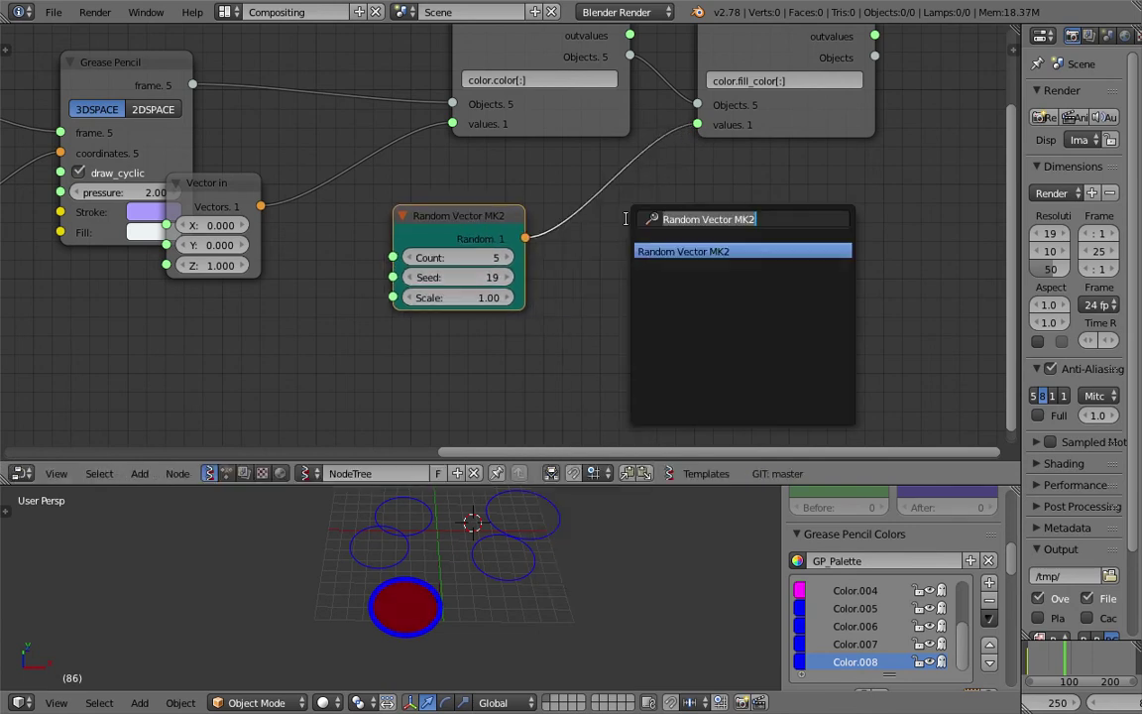
type("list spl")
key("Return")
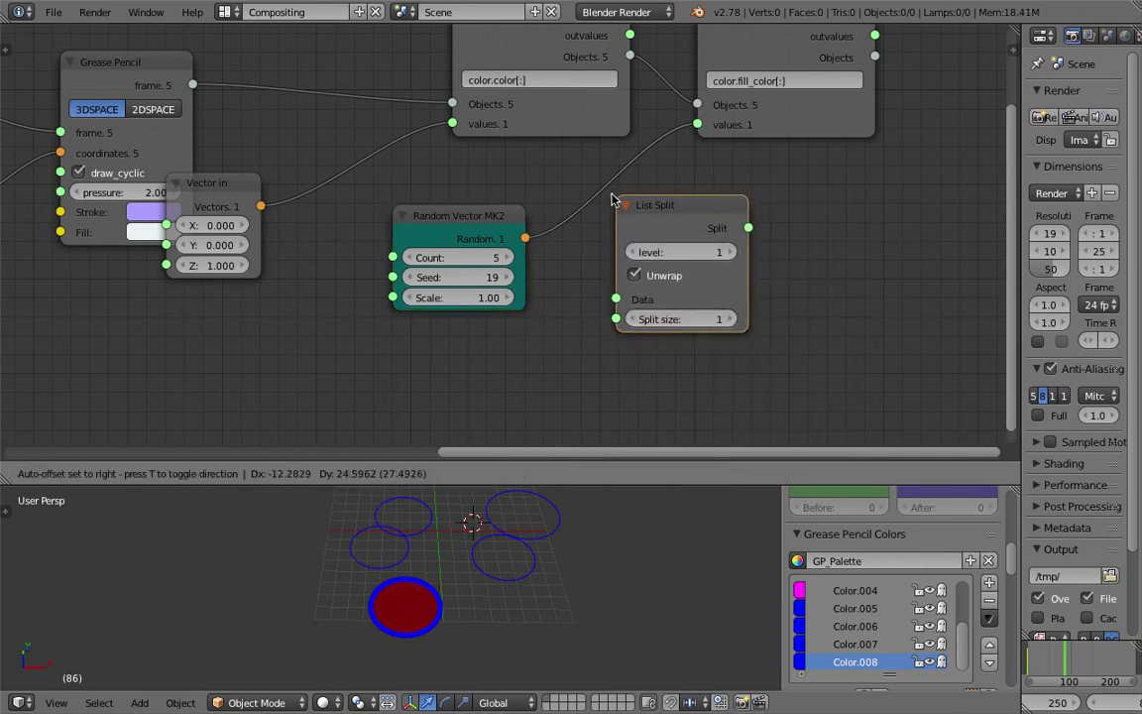
left_click(588, 188)
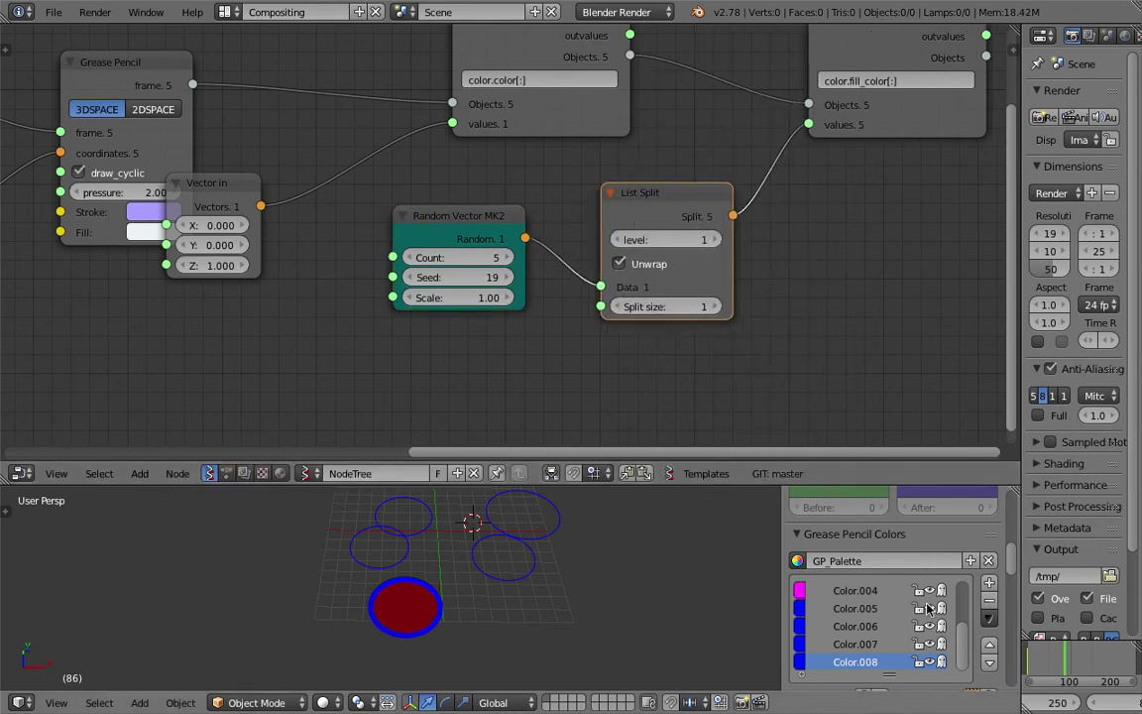
Step: Try changing the frame and toggling Unwrap on the fill colour's List Split node
left_click(1036, 654)
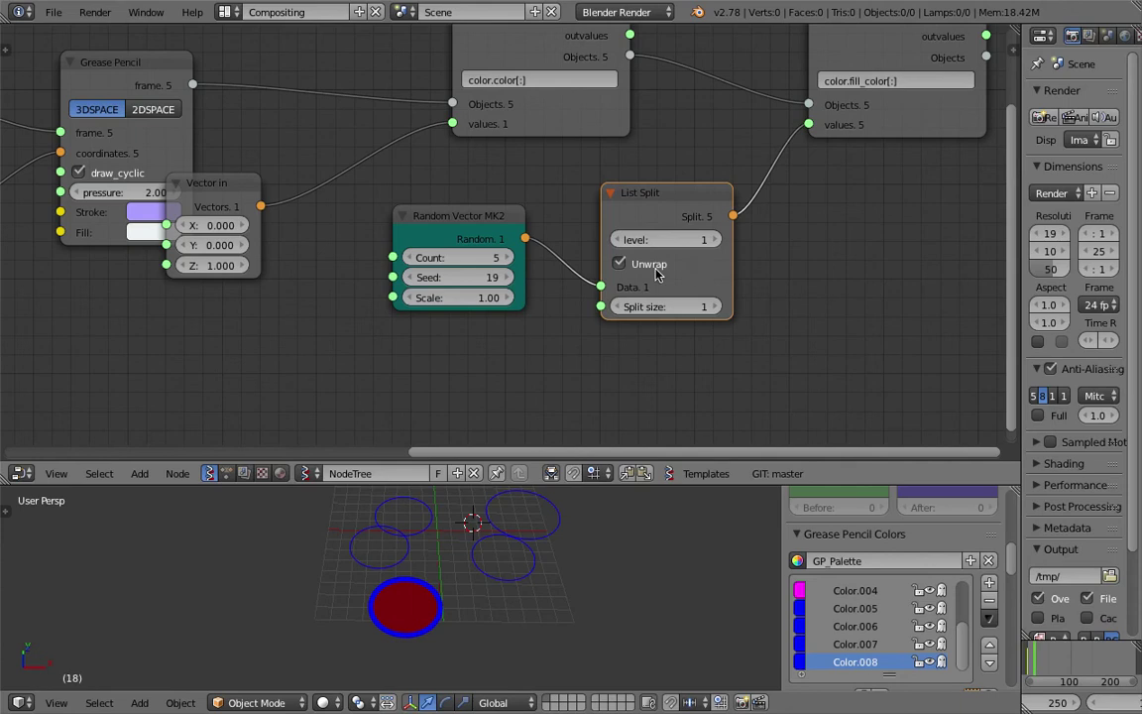
left_click(620, 264)
left_click(680, 269)
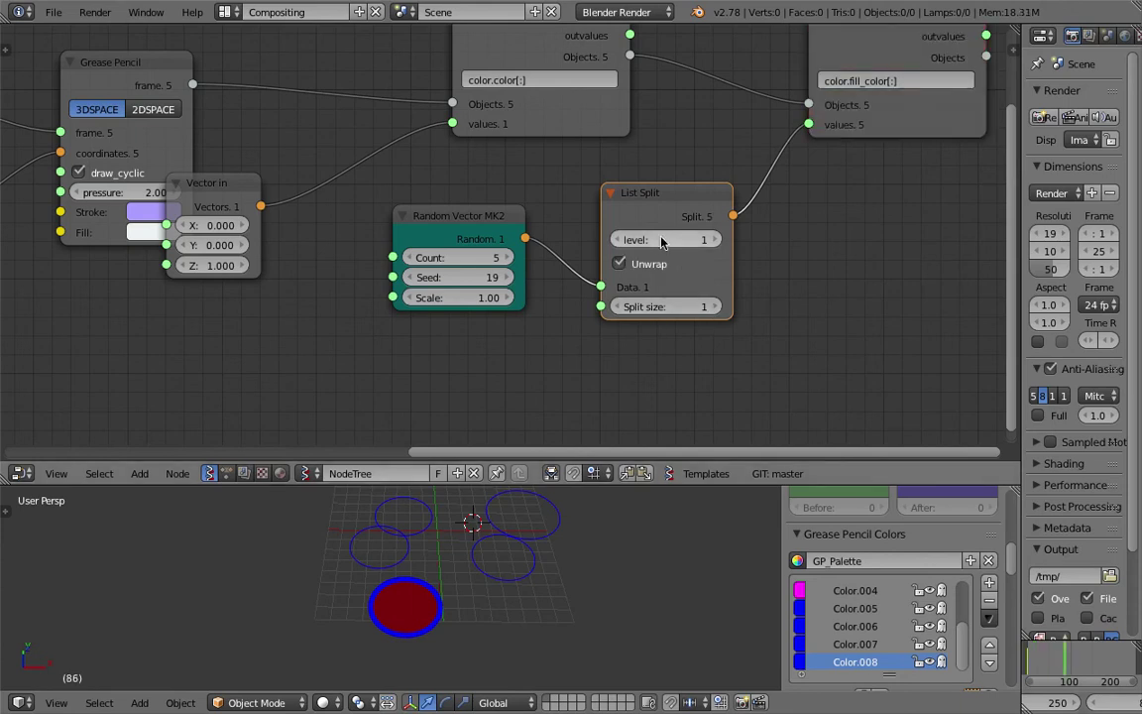
Step: Vary the seed of the fill colour's Random Vector node and go to frame 57 on the timeline
left_click_drag(651, 211, 665, 197)
left_click_drag(487, 279, 585, 279)
left_click(1053, 663)
mouse_move(476, 323)
middle_mouse_down()
mouse_move(564, 327)
mouse_move(477, 336)
middle_mouse_up()
scroll(476, 332, "down", 3)
Step: Move the Grease Pencil node up and right, and save the file to the Desktop folder with Save As
mouse_move(456, 269)
middle_mouse_down()
mouse_move(456, 247)
mouse_move(755, 241)
middle_mouse_up()
left_click_drag(540, 117, 600, 60)
middle_click_drag(547, 194, 627, 220)
scroll(197, 164, "left", 5)
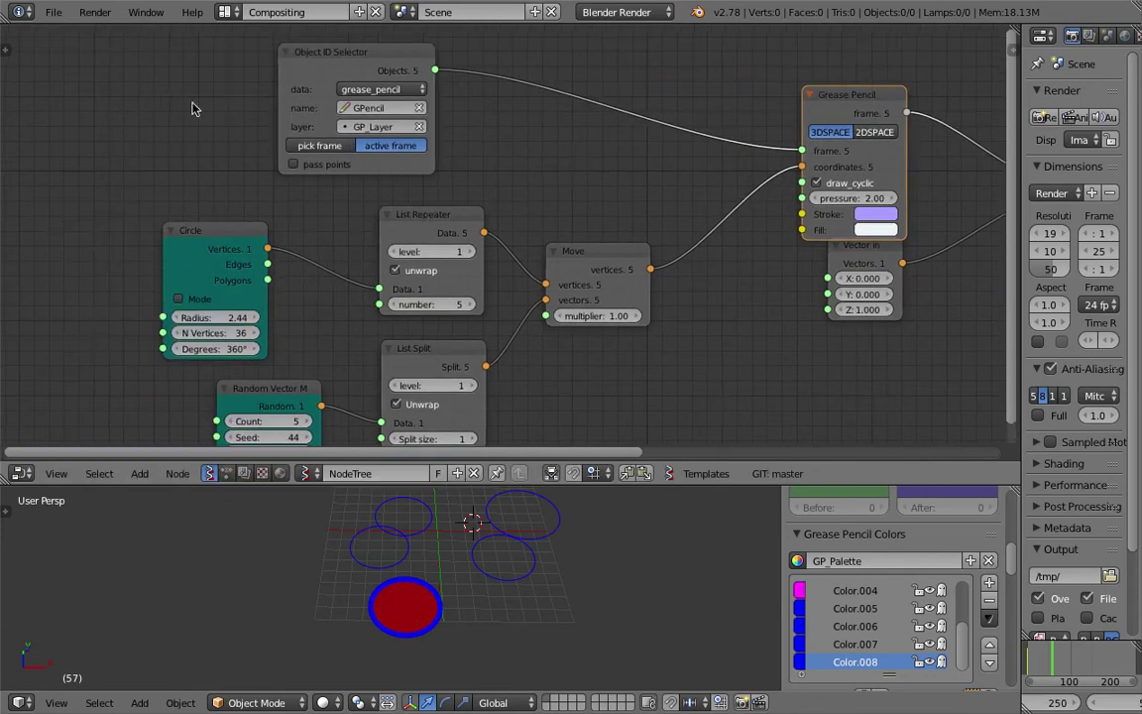
left_click(60, 18)
left_click(109, 171)
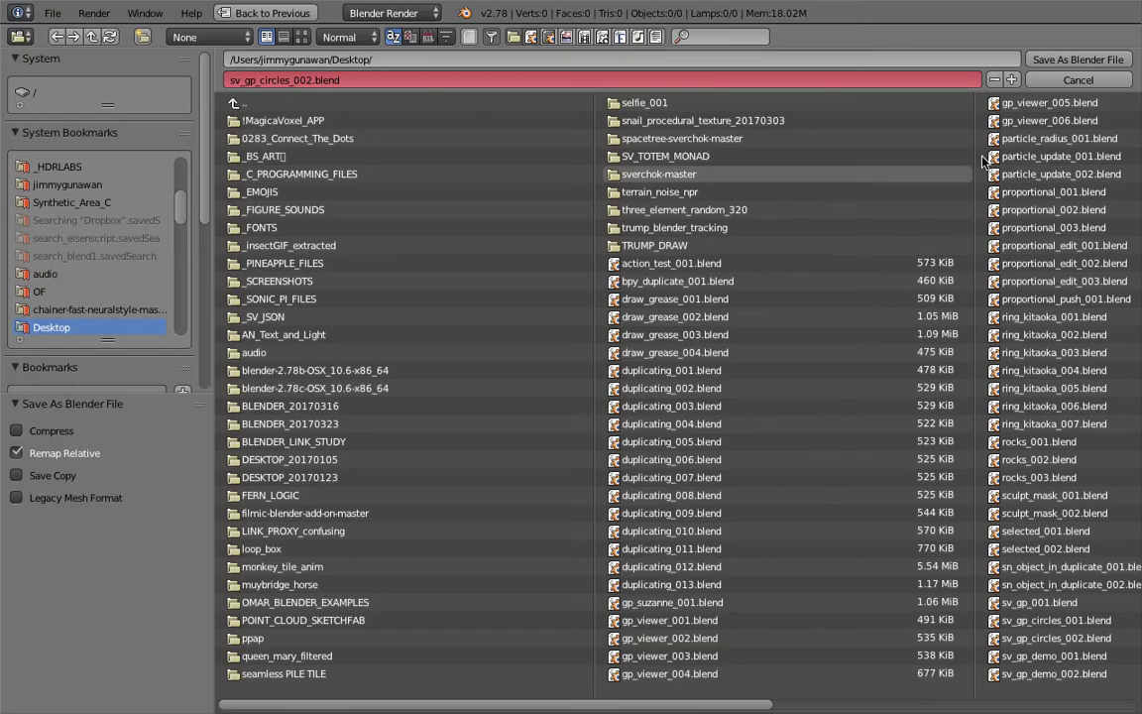
key("Return")
Step: Spread out the List Repeater, List Split, Move and Object ID Selector nodes, and save the file
middle_click_drag(567, 296, 571, 243)
middle_click_drag(523, 292, 538, 281)
left_click_drag(449, 169, 443, 170)
left_click_drag(452, 285, 453, 296)
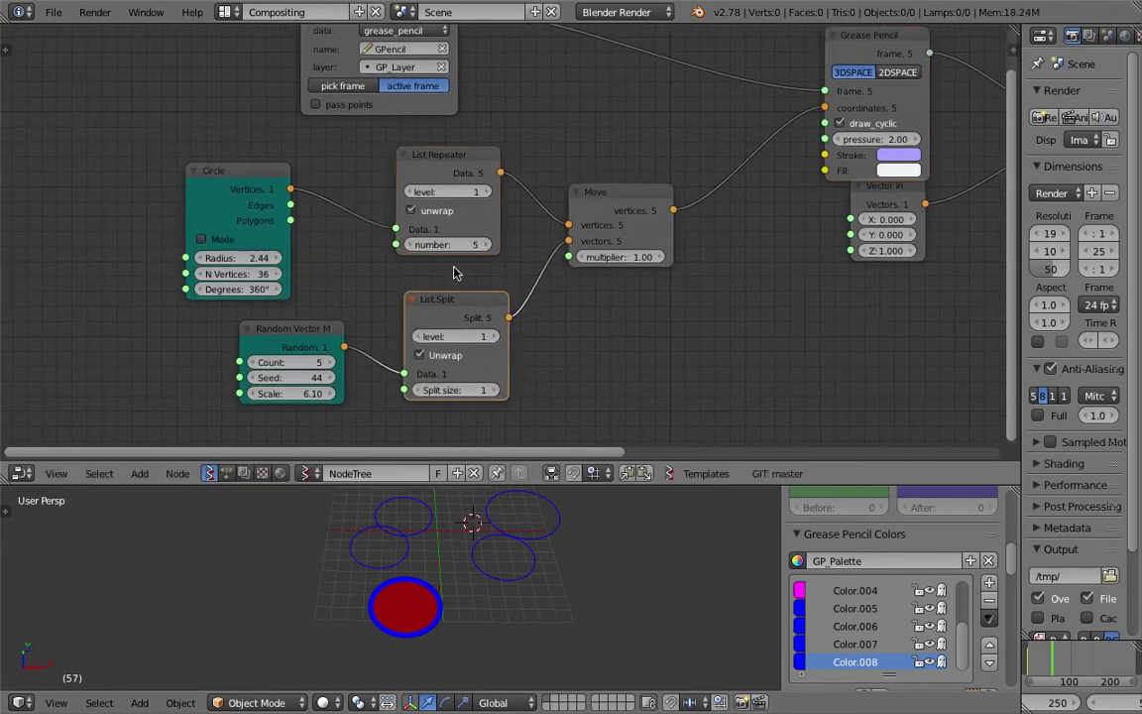
middle_click_drag(457, 273, 460, 274)
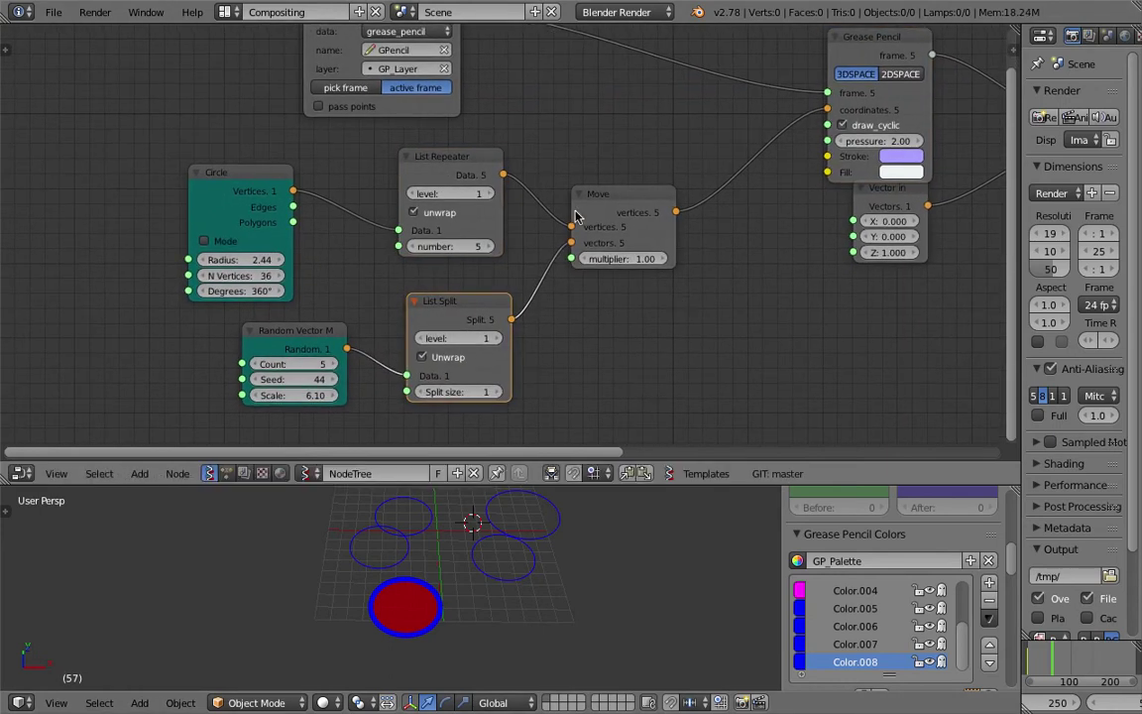
middle_click_drag(610, 198, 550, 182)
left_click_drag(600, 174, 643, 161)
middle_click_drag(561, 92, 574, 146)
left_click_drag(340, 77, 542, 79)
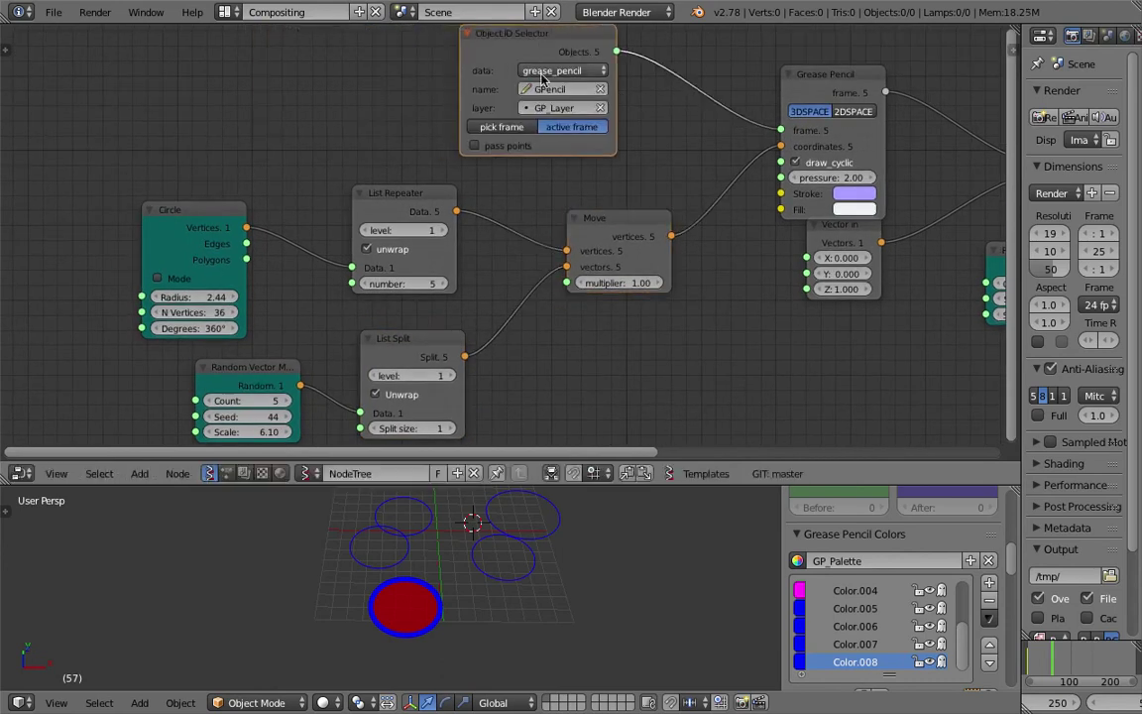
key("ctrl+s")
left_click(535, 108)
Step: Move the List Repeater node up and detach it from the Circle and Move nodes
middle_click_drag(482, 163, 536, 133)
left_click_drag(657, 194, 668, 198)
middle_click_drag(534, 199, 597, 180)
left_click_drag(523, 154, 432, 145)
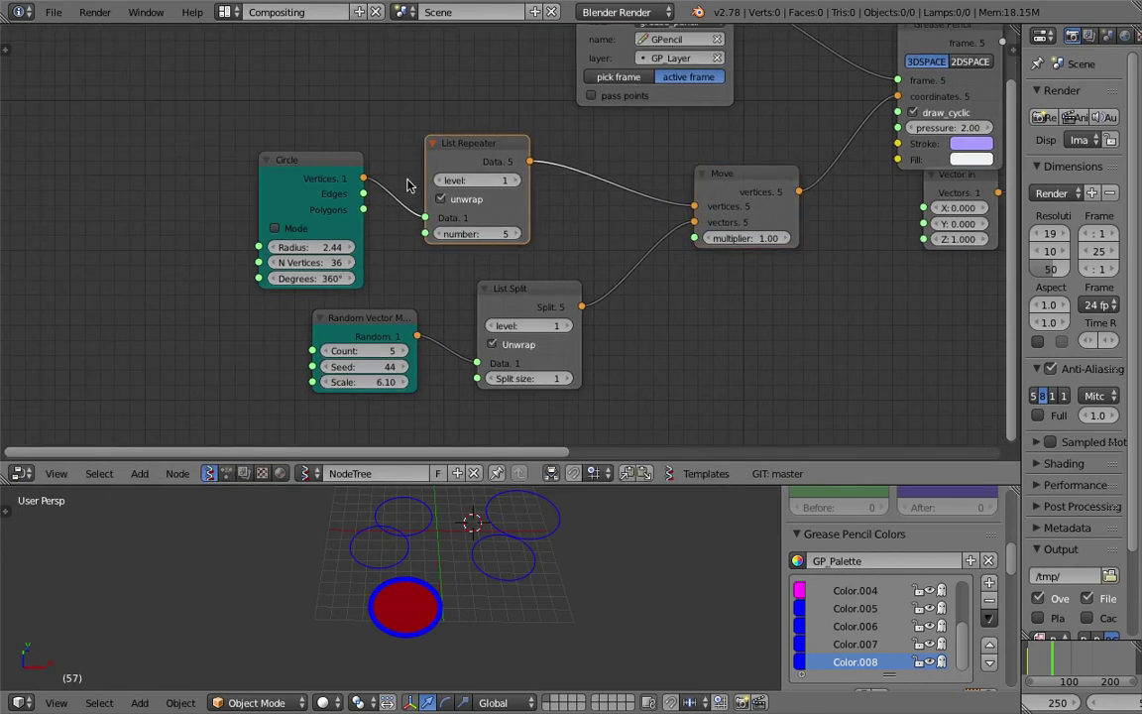
left_click_drag(490, 146, 496, 108)
middle_click_drag(480, 181, 518, 167)
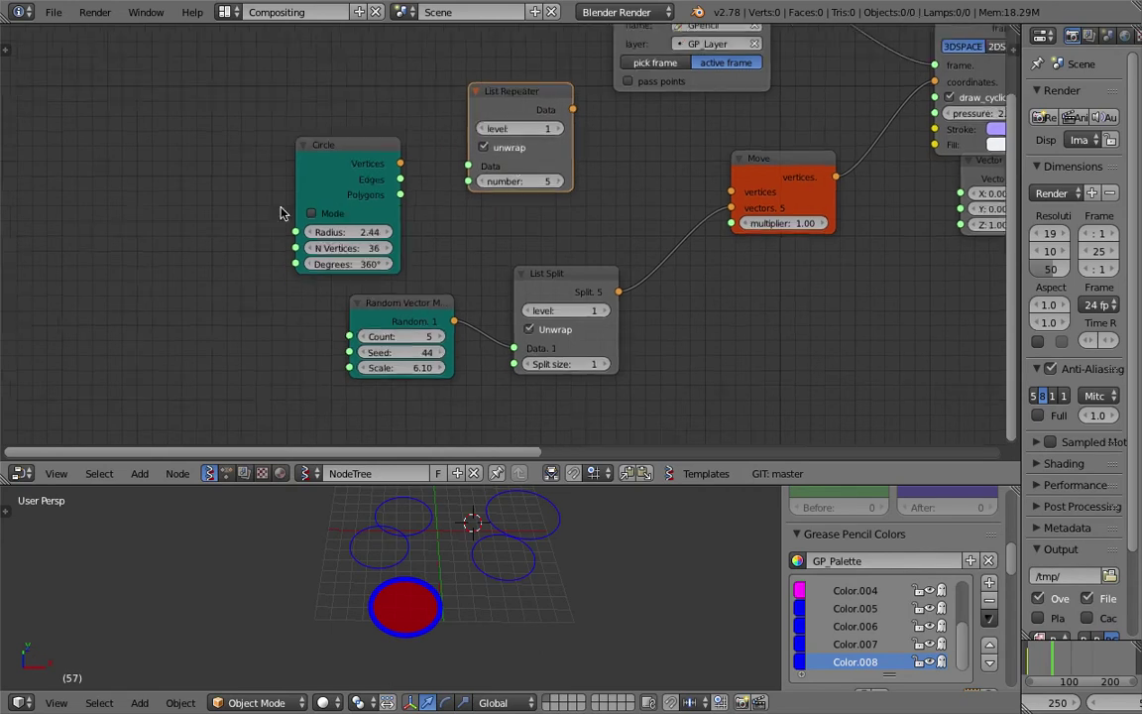
left_click_drag(321, 172, 311, 168)
middle_click_drag(309, 180, 372, 173)
Step: Add a Random Num Gen node beside the Circle node, set to Float with size 5, and save the file
key("alt+space")
type("random n")
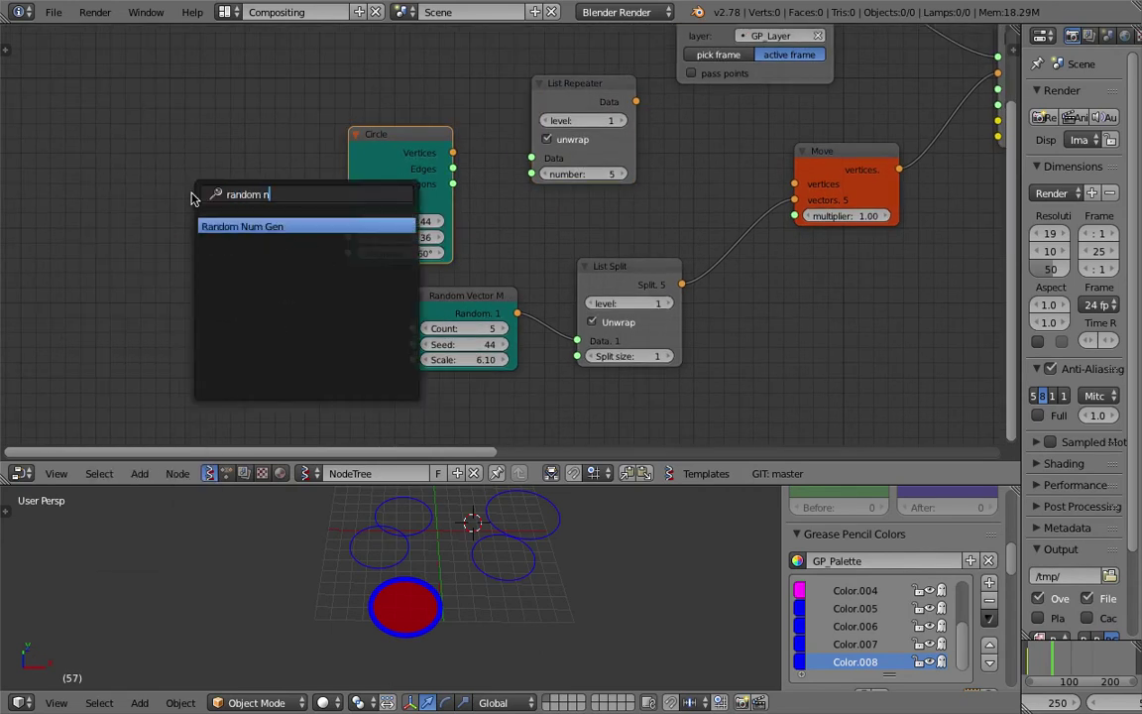
key("Return")
left_click(166, 217)
key("ctrl+s")
left_click(227, 240)
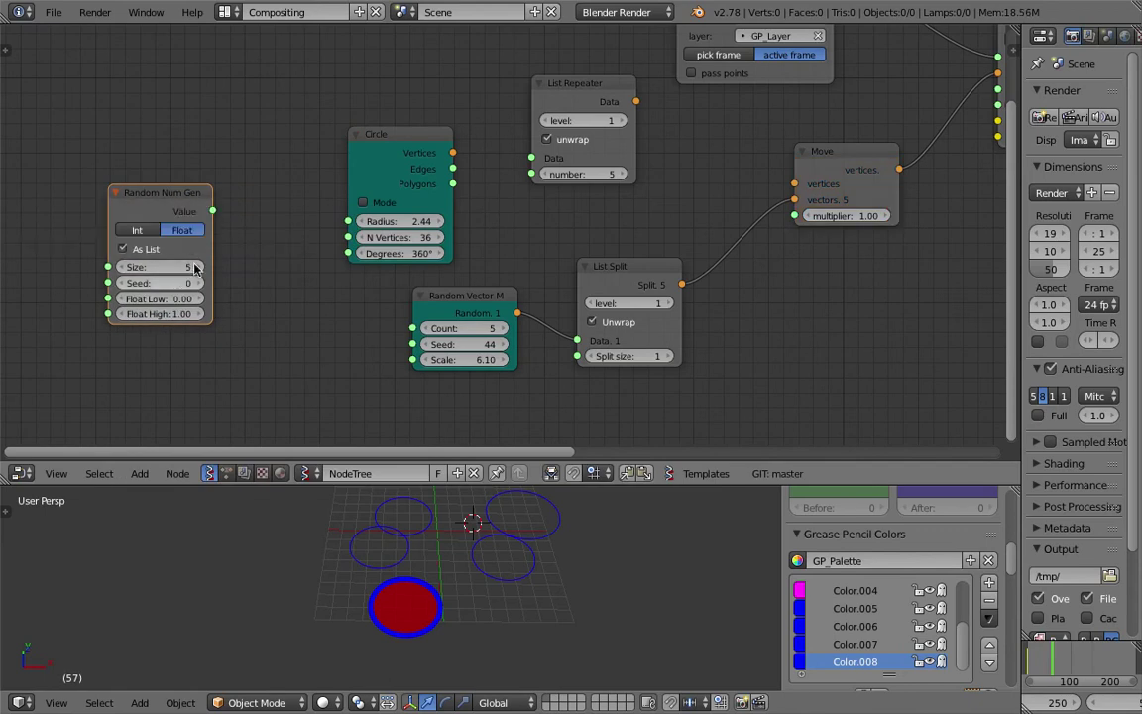
Step: Link the Random Num Gen value to the Circle's radius and set Float Low to 0.84 and Float High to 2.68
left_click_drag(212, 212, 255, 185)
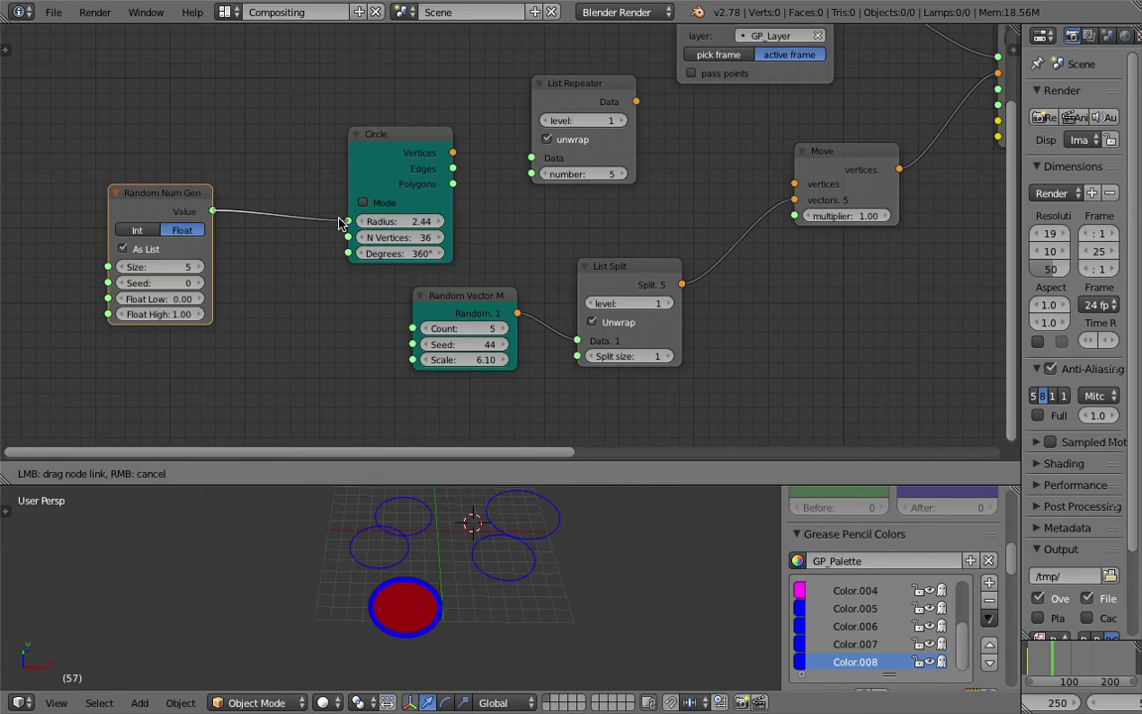
left_click_drag(338, 223, 338, 222)
left_click_drag(171, 195, 173, 174)
left_click_drag(159, 278, 170, 293)
middle_click_drag(362, 302, 284, 309)
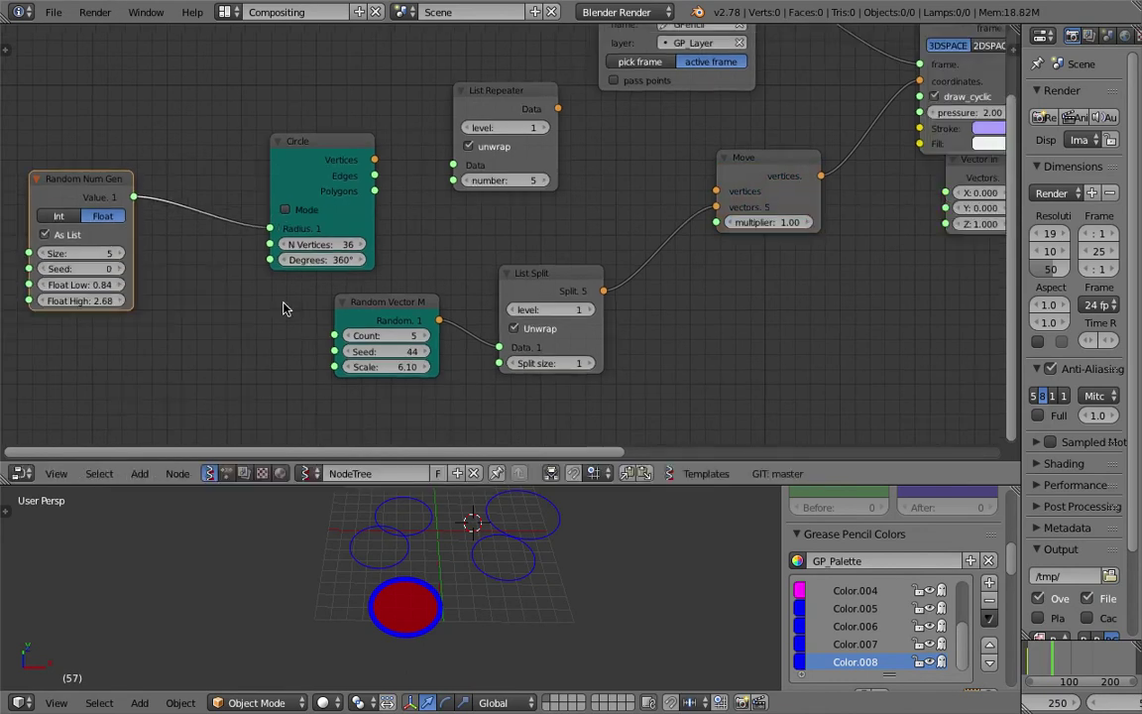
Step: Link the Circle's vertices directly to the Move node's vertices input and move the unused List Repeater out of the way
left_click_drag(376, 161, 544, 139)
left_click_drag(613, 159, 715, 191)
left_click_drag(488, 110, 461, 63)
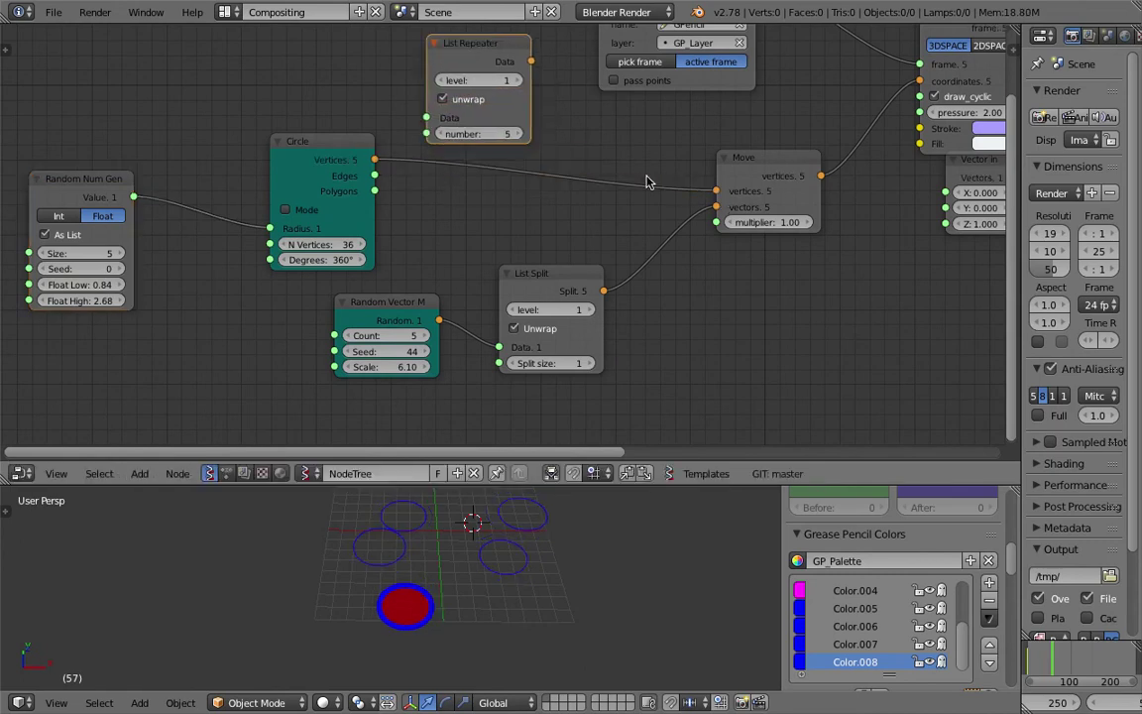
Step: Set the seed of the Random Vector node that positions the circles to 81, and enlarge the 3D view
left_click_drag(393, 352, 455, 351)
left_click_drag(579, 486, 575, 387)
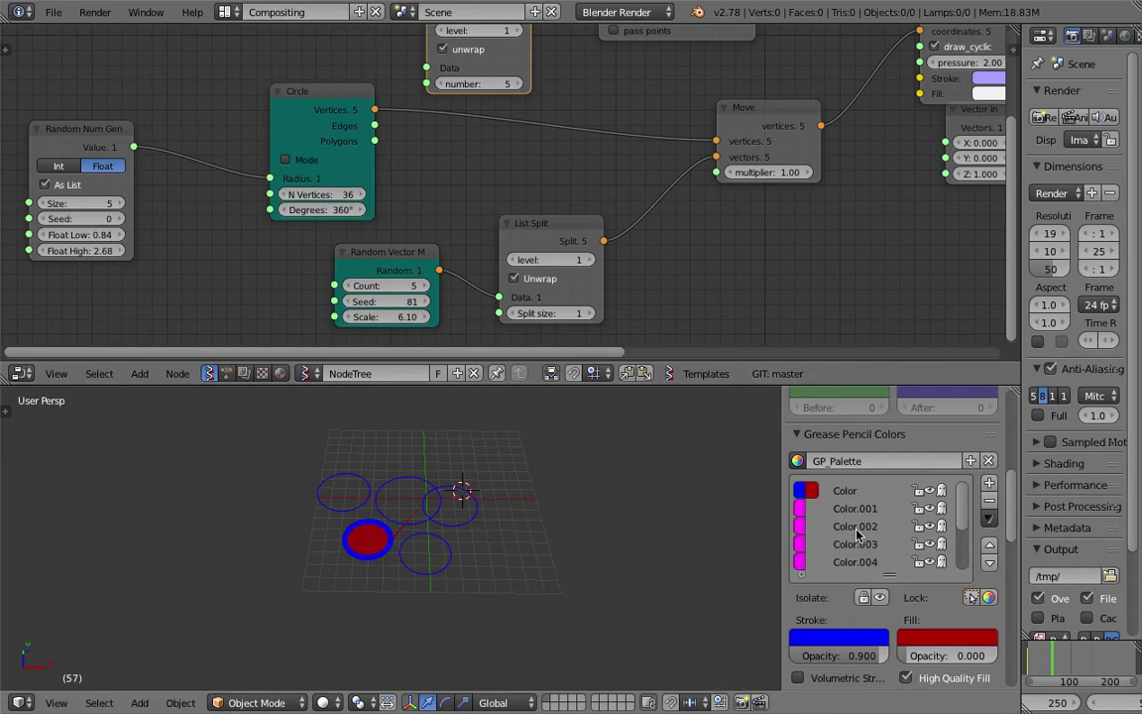
Step: Set the seed of the Random Num Gen node driving the circle radius to 66 and save the file
scroll(266, 224, "down", 1)
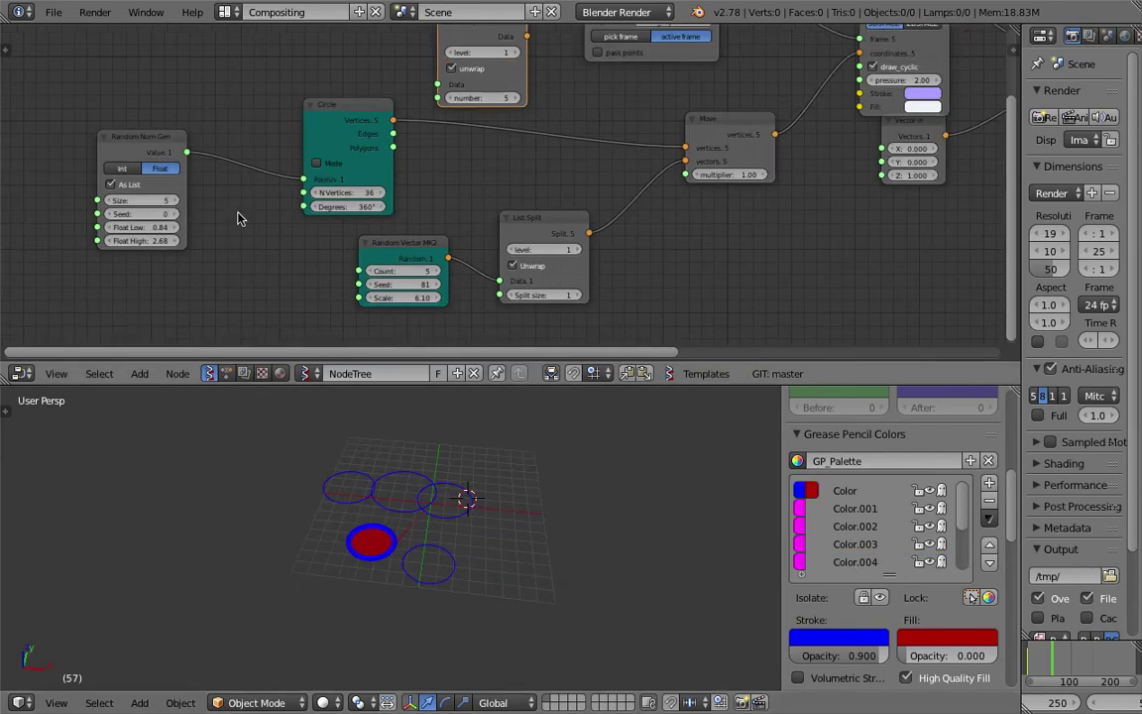
left_click_drag(147, 214, 223, 214)
key("ctrl+s")
left_click(262, 227)
scroll(538, 559, "up", 2)
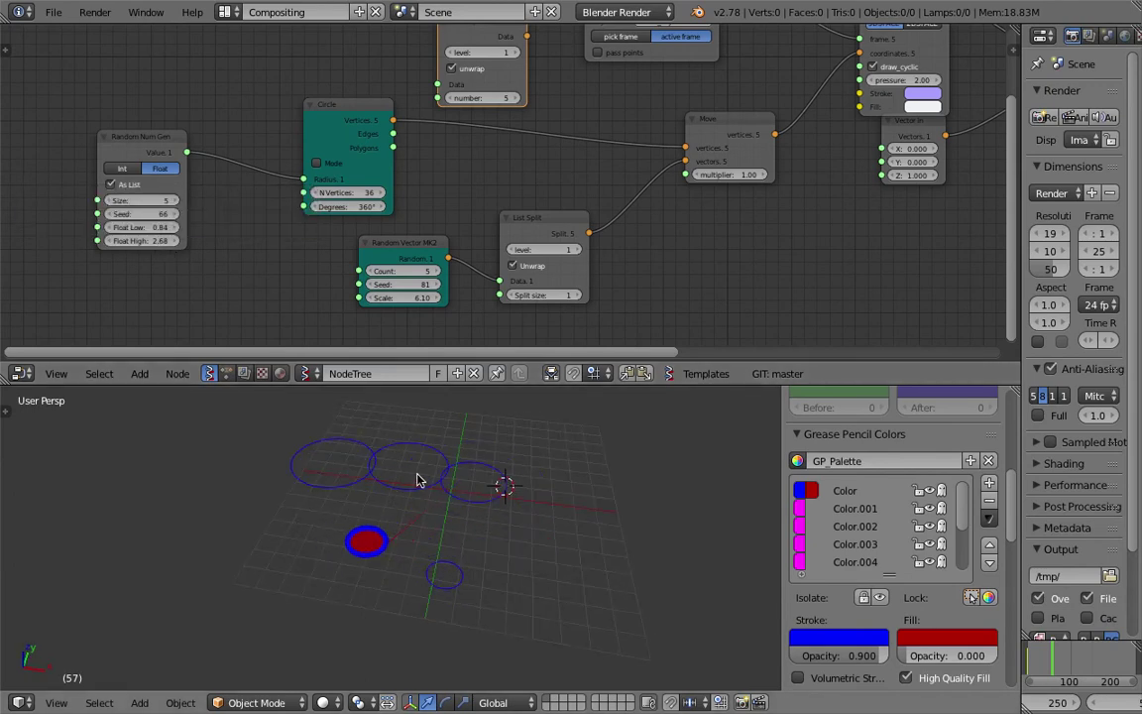
Step: Spread out the two Object ID Set nodes and the Random Vector and List Split nodes feeding the fill colour
middle_click_drag(818, 166, 459, 248)
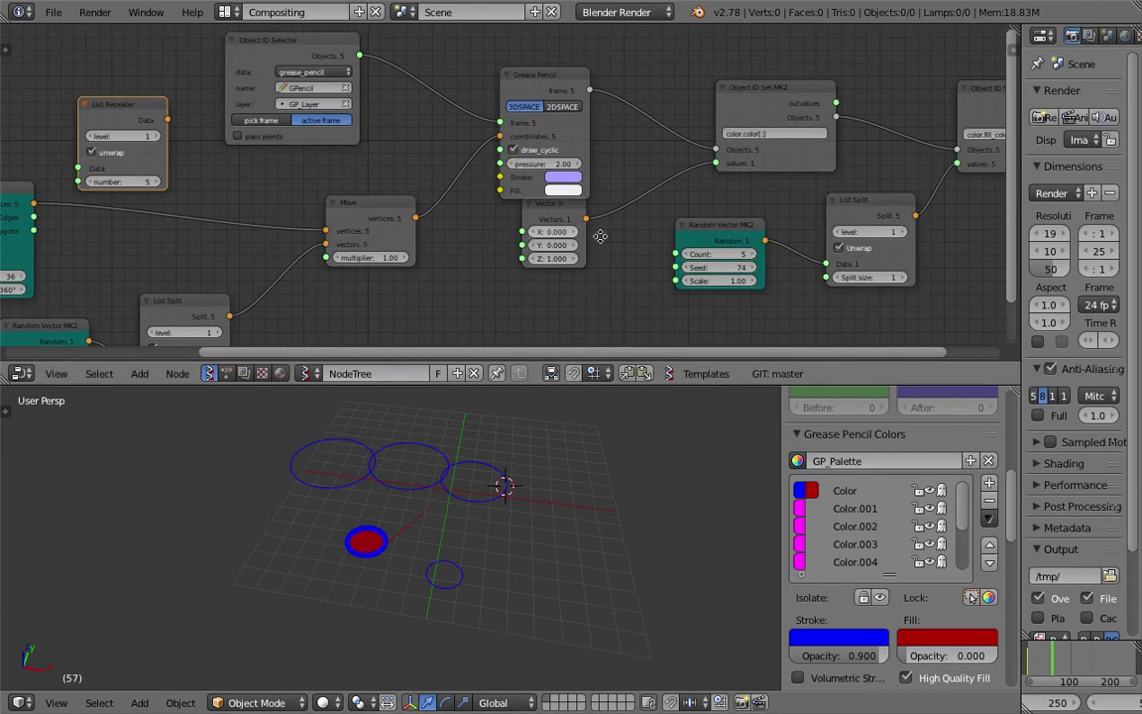
middle_click_drag(600, 236, 475, 147)
left_click_drag(553, 117, 572, 114)
middle_click_drag(466, 140, 450, 220)
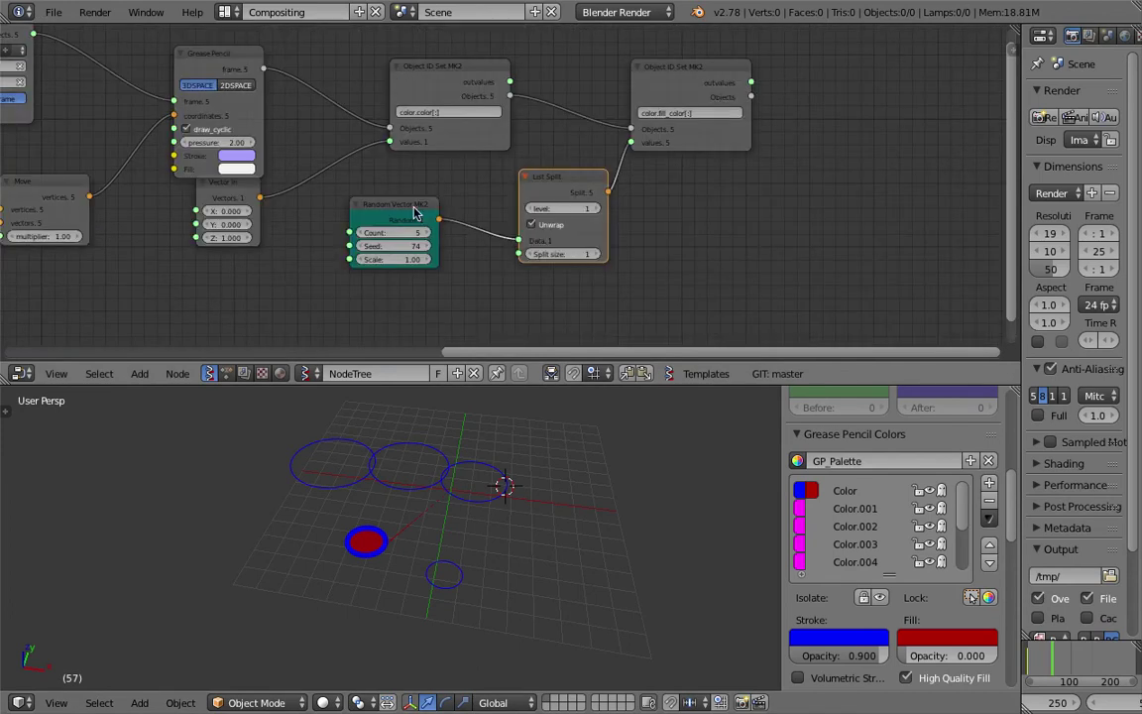
left_click_drag(414, 211, 461, 226)
left_click_drag(718, 145, 773, 132)
left_click_drag(444, 115, 458, 97)
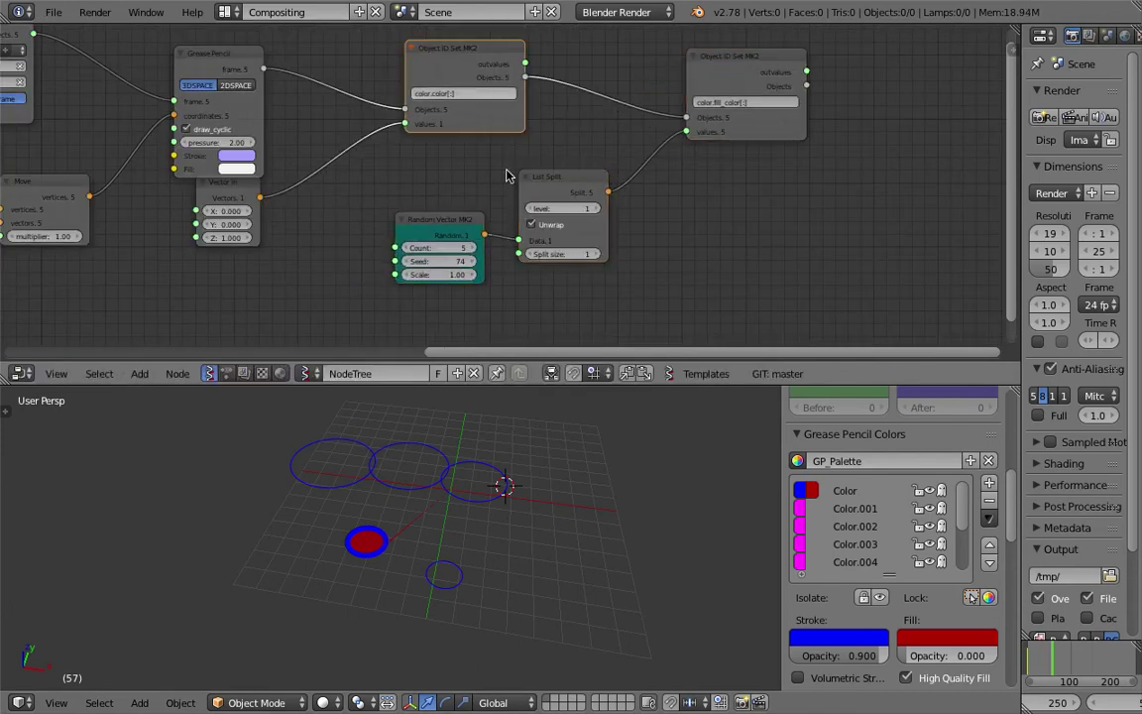
left_click_drag(561, 193, 583, 197)
left_click_drag(442, 222, 456, 223)
Step: Duplicate the fill-colour Random Vector node, delete the Vector In node, and link the copy to the color.color[:] node's values input
key("shift+d")
left_click(228, 203)
key("x")
middle_click_drag(232, 191, 249, 192)
left_click_drag(267, 263, 420, 126)
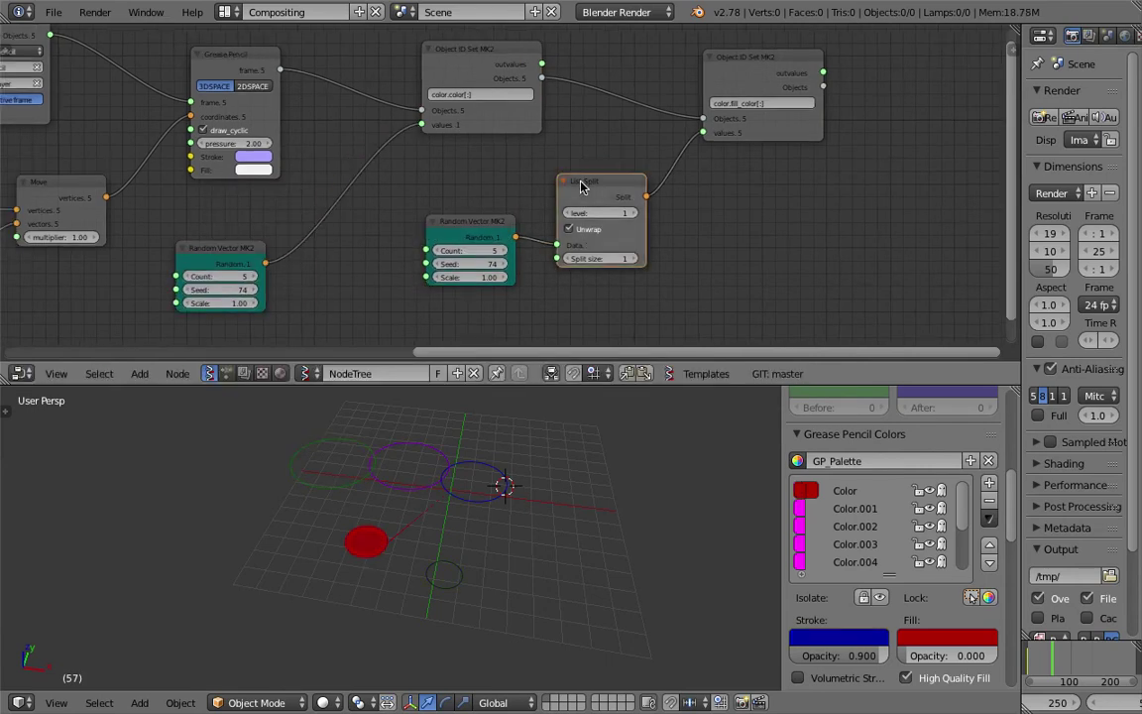
key("shift+d")
left_click(790, 229)
key("x")
Step: Set the stroke-colour Random Vector's seed to 115, save the file, and move the node nearer the color.color[:] node
key("ctrl+s")
left_click(786, 232)
middle_click_drag(650, 216, 690, 217)
scroll(472, 508, "up", 2)
middle_click_drag(472, 508, 536, 526)
key("ctrl+s")
left_click(535, 526)
left_click_drag(280, 292, 388, 213)
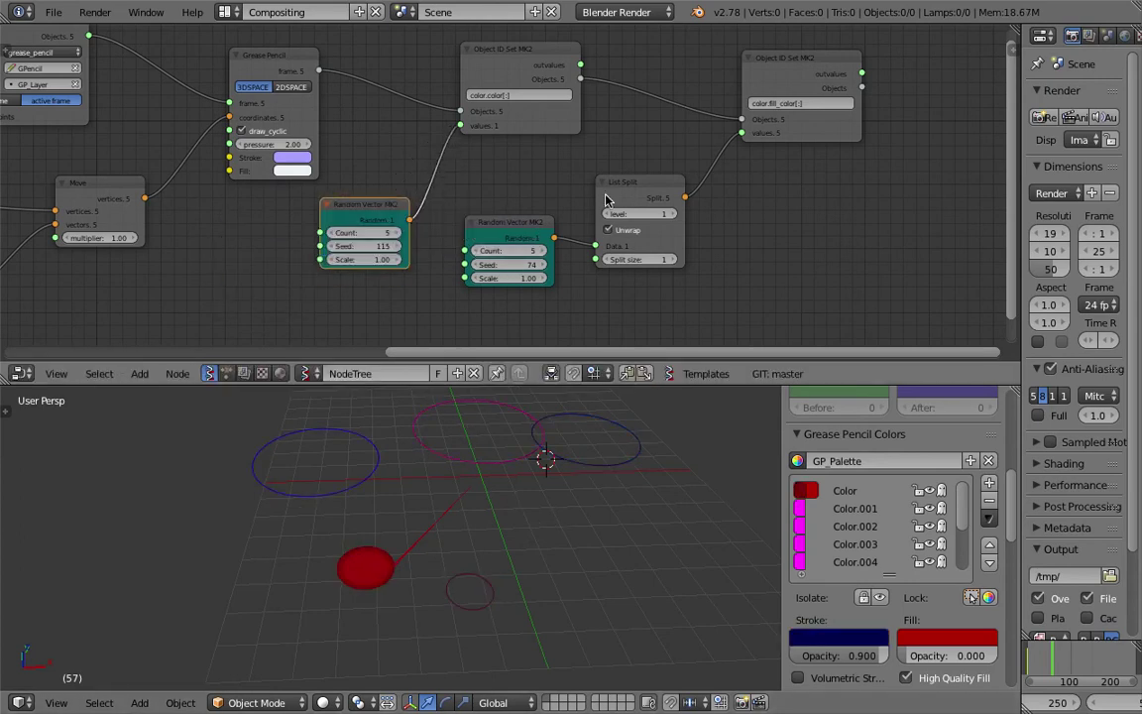
Step: Link the fill-colour Random Vector directly to the color.fill_color[:] node's values input and delete the List Split node between them
left_click_drag(608, 200, 635, 197)
scroll(629, 204, "up", 1)
left_click_drag(564, 245, 760, 129)
key("x")
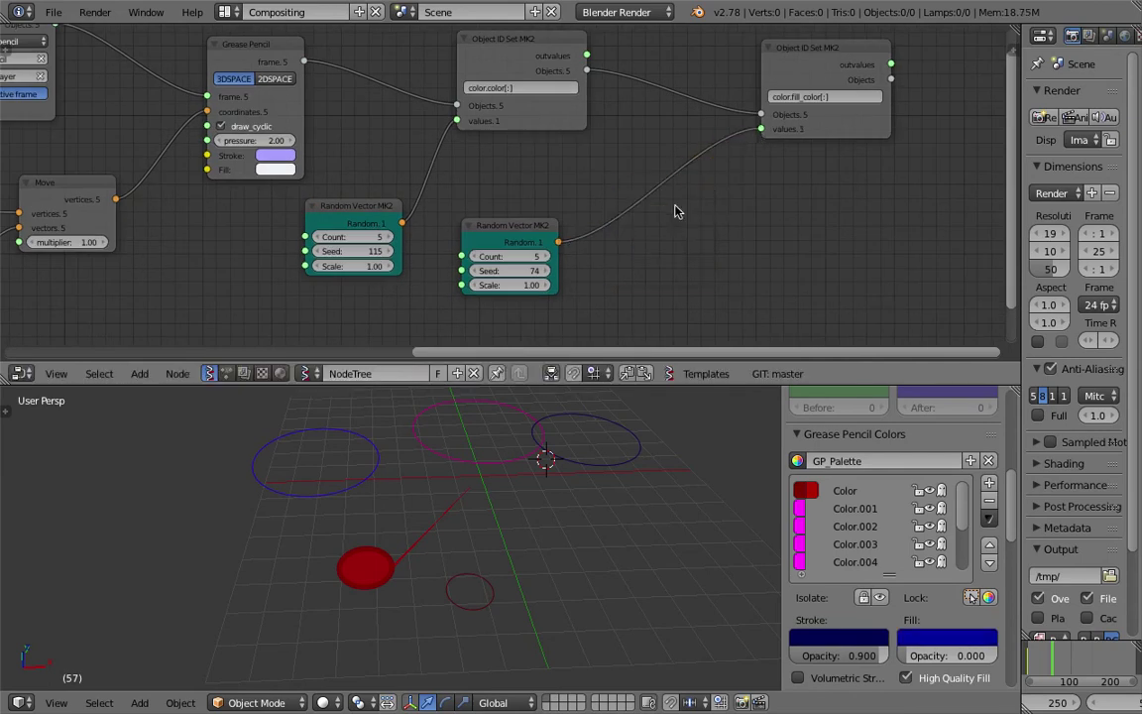
Step: Set palette colour Color.001's fill opacity to 0.106 and the fill-colour Random Vector's seed to 97, saving the file
left_click(825, 509)
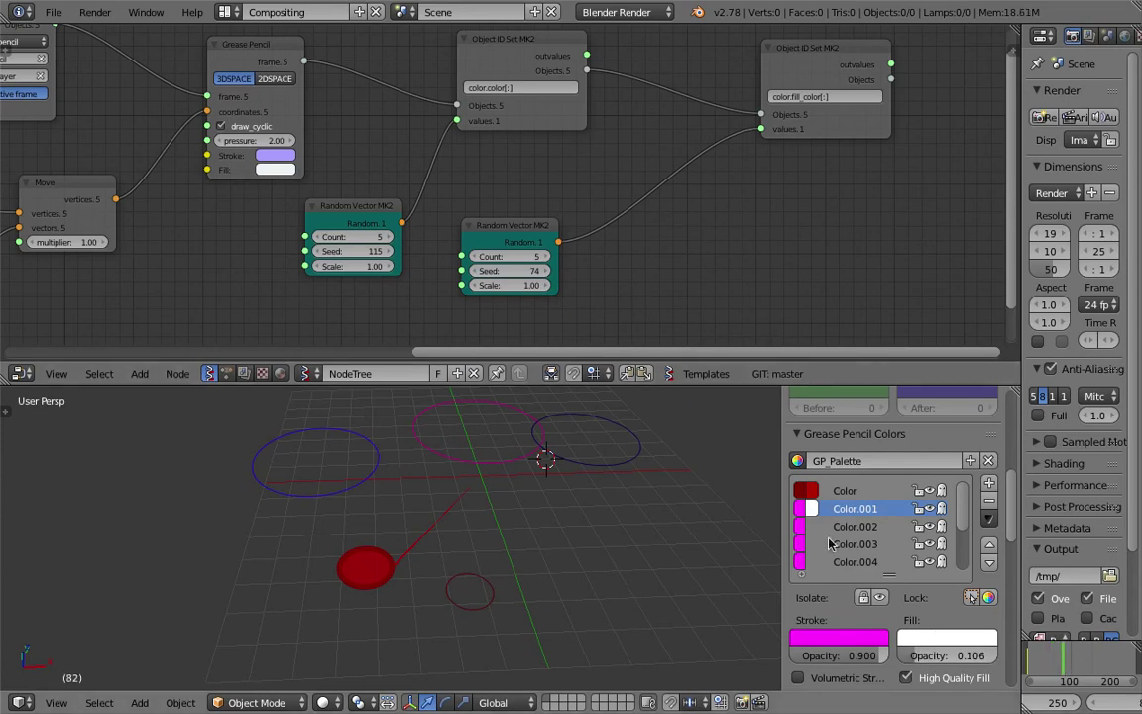
key("ctrl+s")
left_click(528, 512)
left_click_drag(520, 224, 595, 201)
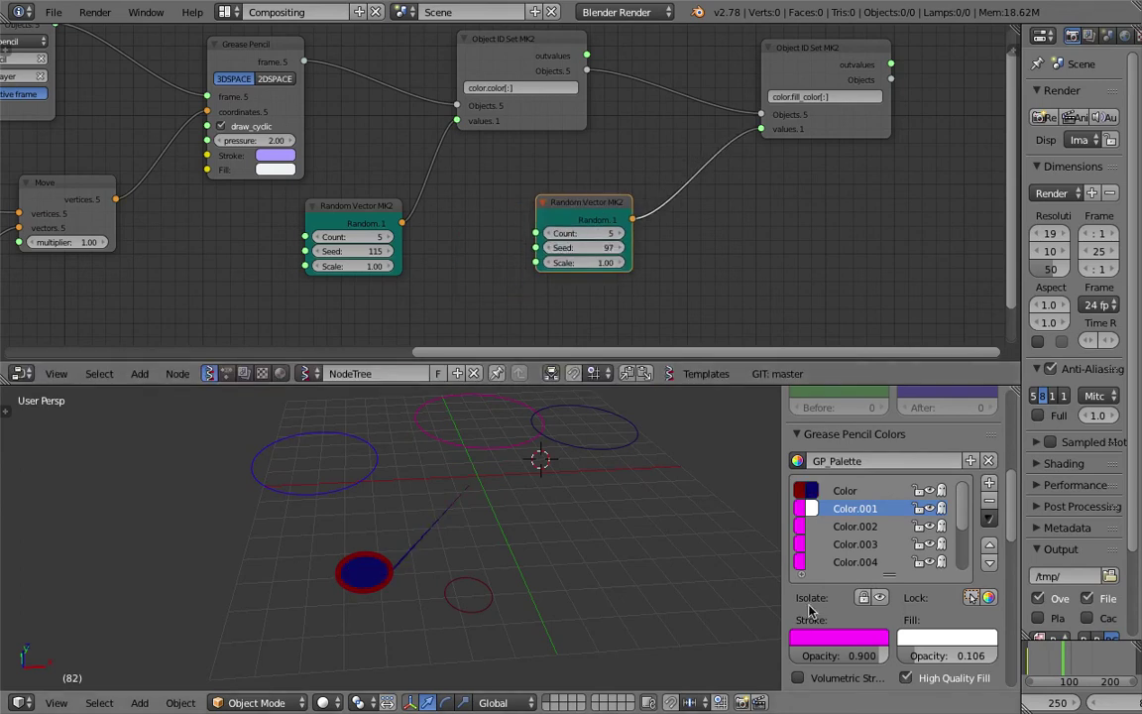
Step: Set the stroke opacity of palette colour Color.001 to about 0.813 and the fill opacity of Color to 0.519
scroll(903, 625, "down", 1)
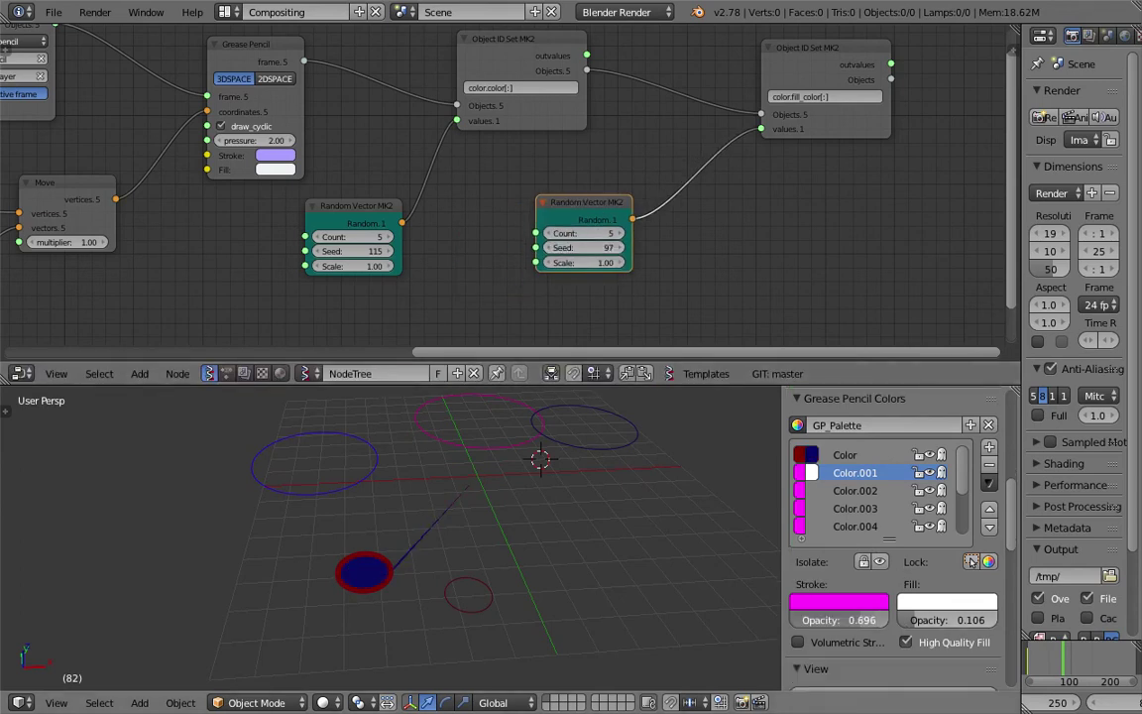
left_click(861, 456)
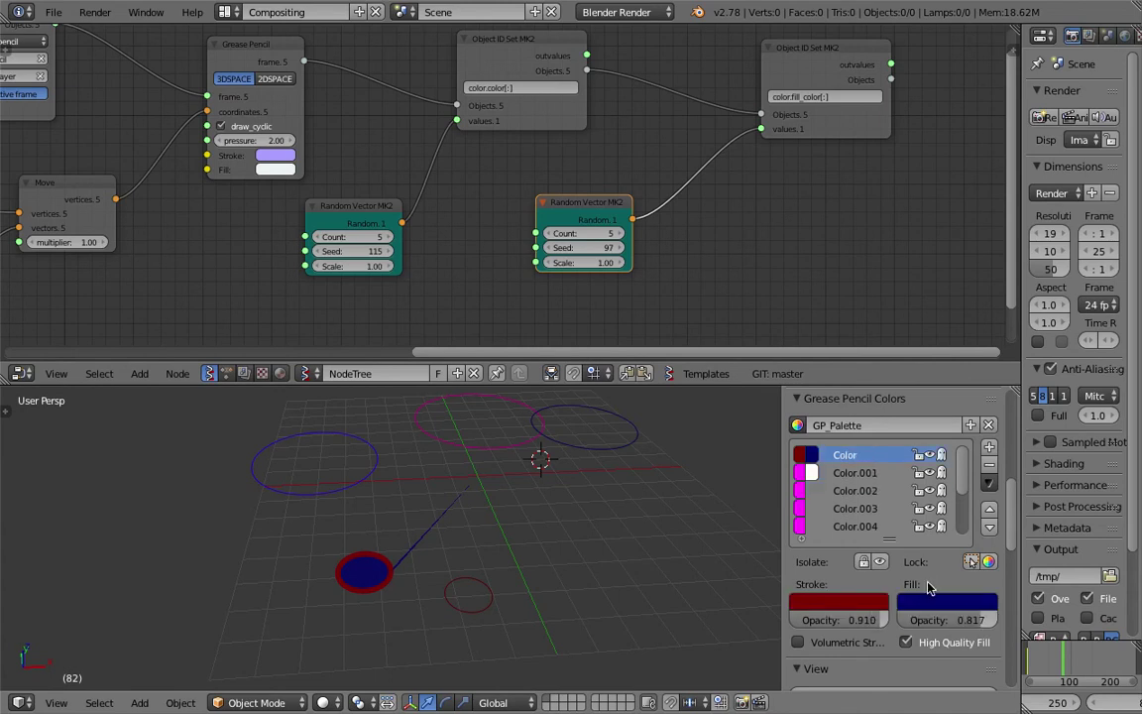
left_click_drag(968, 620, 950, 619)
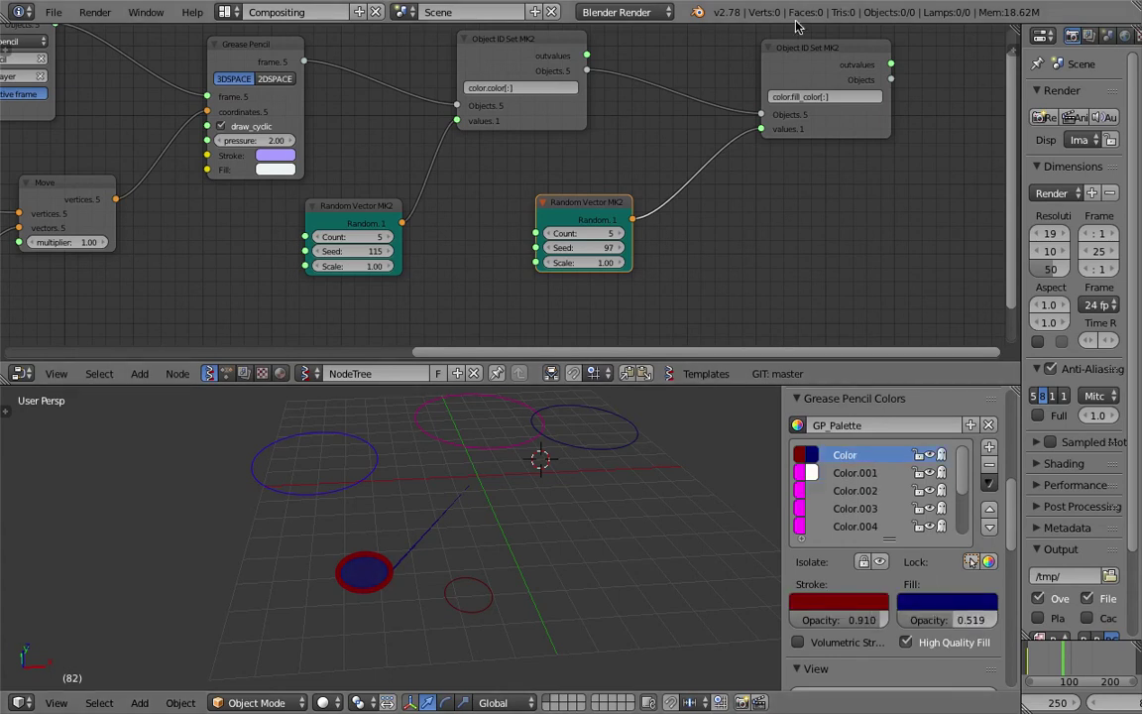
Step: Expand the info log and set the fill opacity of palette colour Color to 0.558 to log its property name
left_click_drag(796, 23, 475, 203)
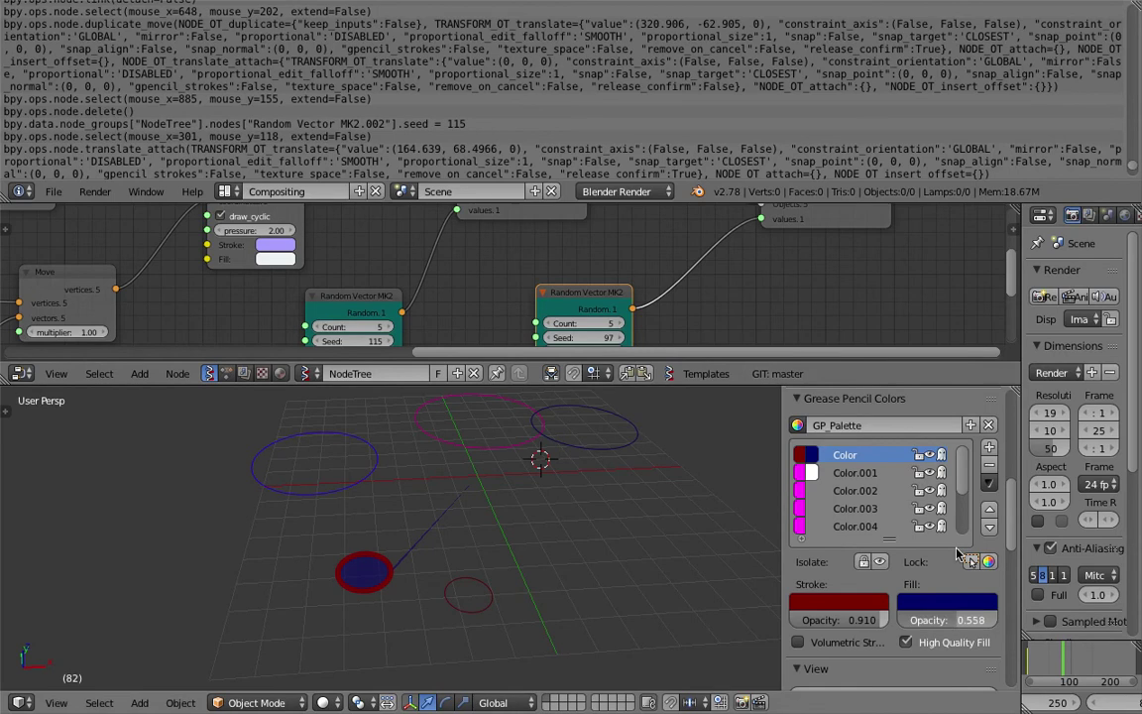
left_click_drag(951, 619, 954, 620)
scroll(897, 154, "down", 7)
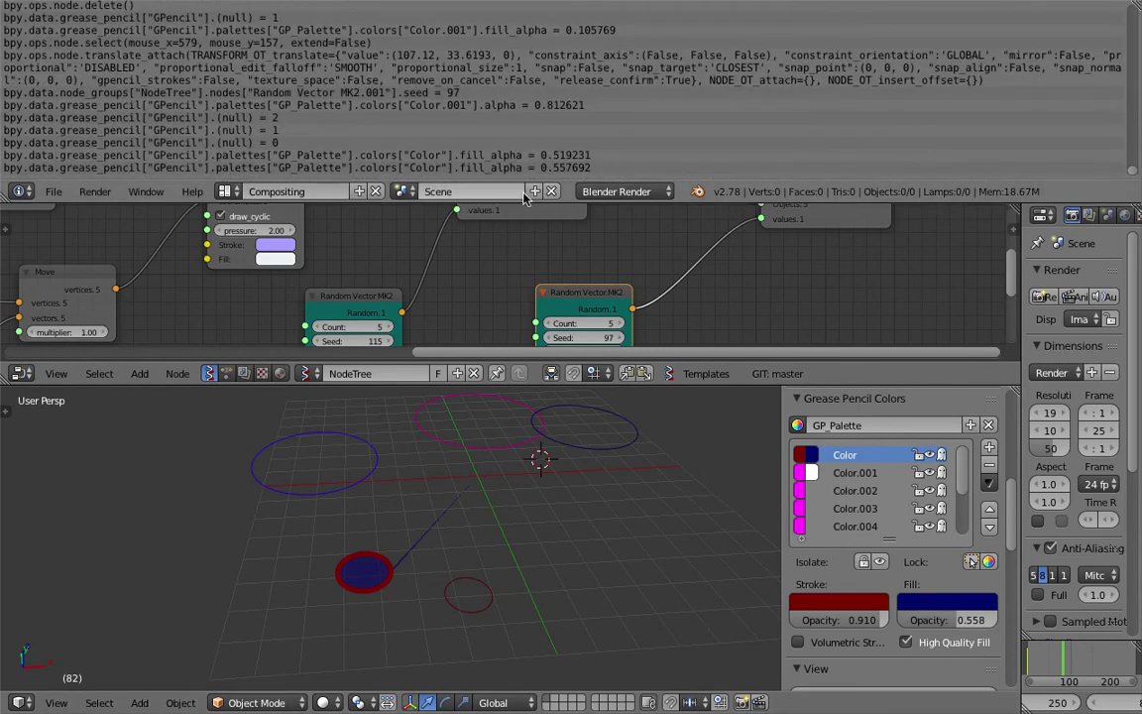
left_click_drag(525, 201, 536, 158)
scroll(788, 236, "down", 3)
Step: Enlarge the node editor and duplicate the color.fill_color[:] Object ID Set node, placing the copy beyond it
middle_click_drag(789, 236, 620, 282)
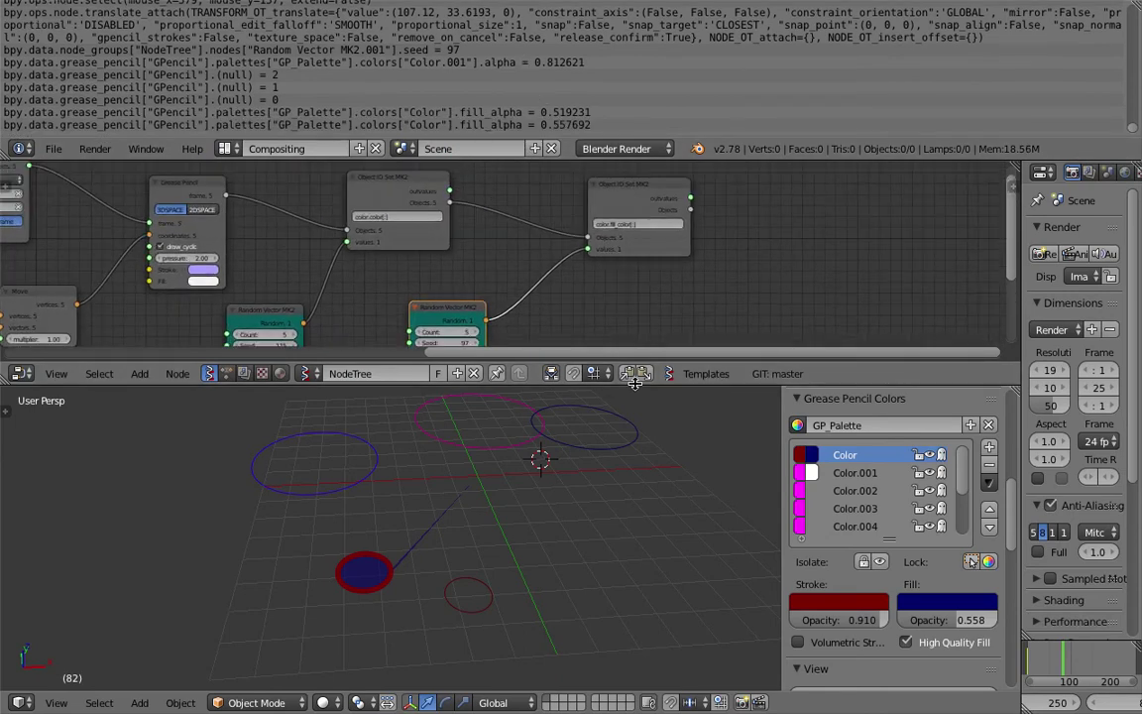
left_click_drag(635, 384, 634, 456)
scroll(603, 308, "up", 2)
left_click(646, 293)
key("shift+d")
left_click(823, 330)
Step: Set the duplicated node's formula to color.fill_alpha[:] and link the fill-colour node's Objects output to its Objects input
scroll(590, 316, "up", 3)
left_click(552, 317)
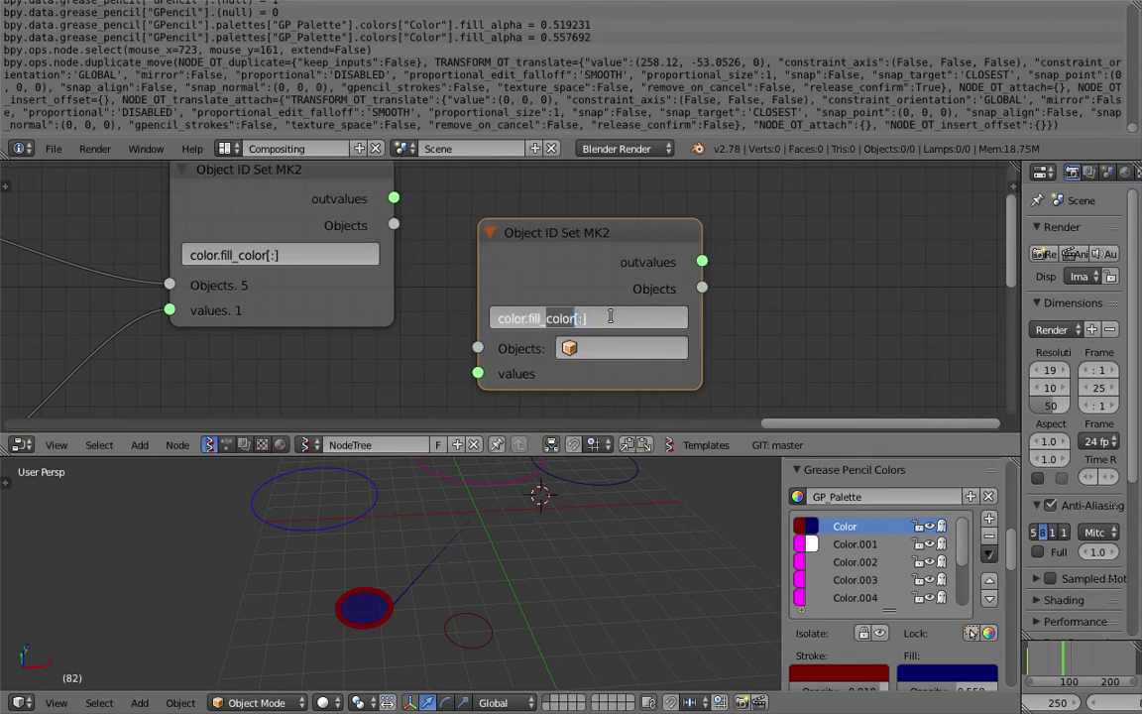
type("a")
key("Return")
scroll(555, 297, "down", 2)
left_click_drag(443, 243, 500, 327)
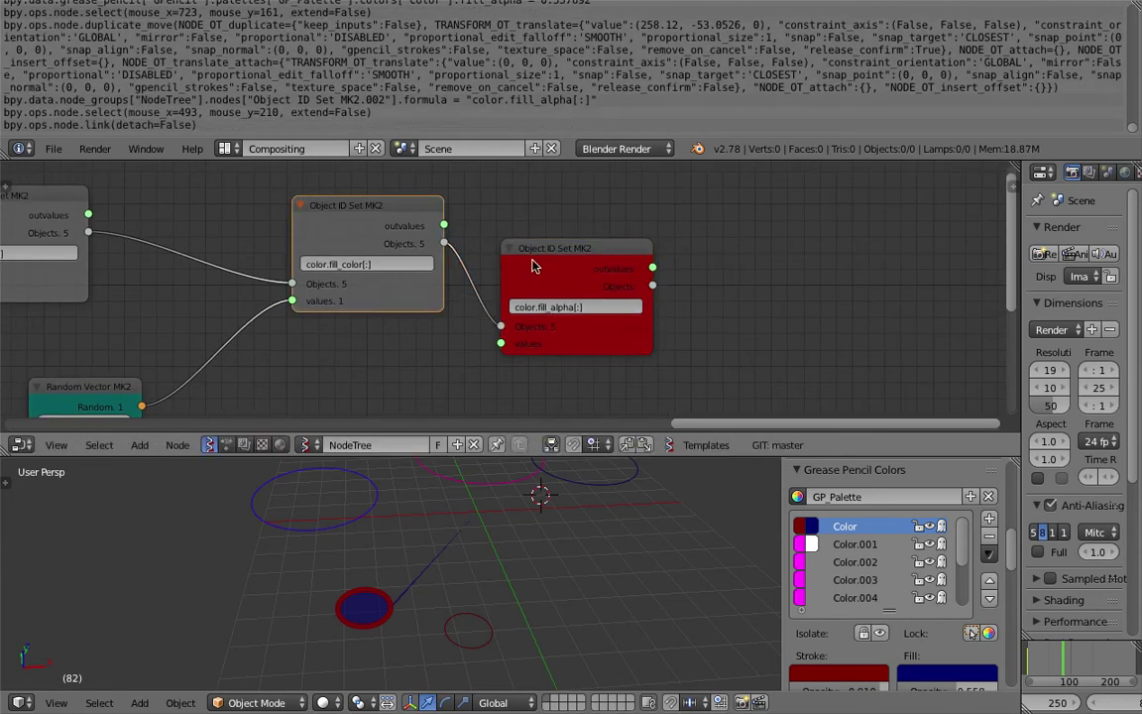
Step: Add a Float node below the fill-colour node and link it to the fill-alpha node's values input
left_click_drag(592, 248, 626, 221)
key("shift+a")
left_click(363, 335)
type("floa")
key("Down")
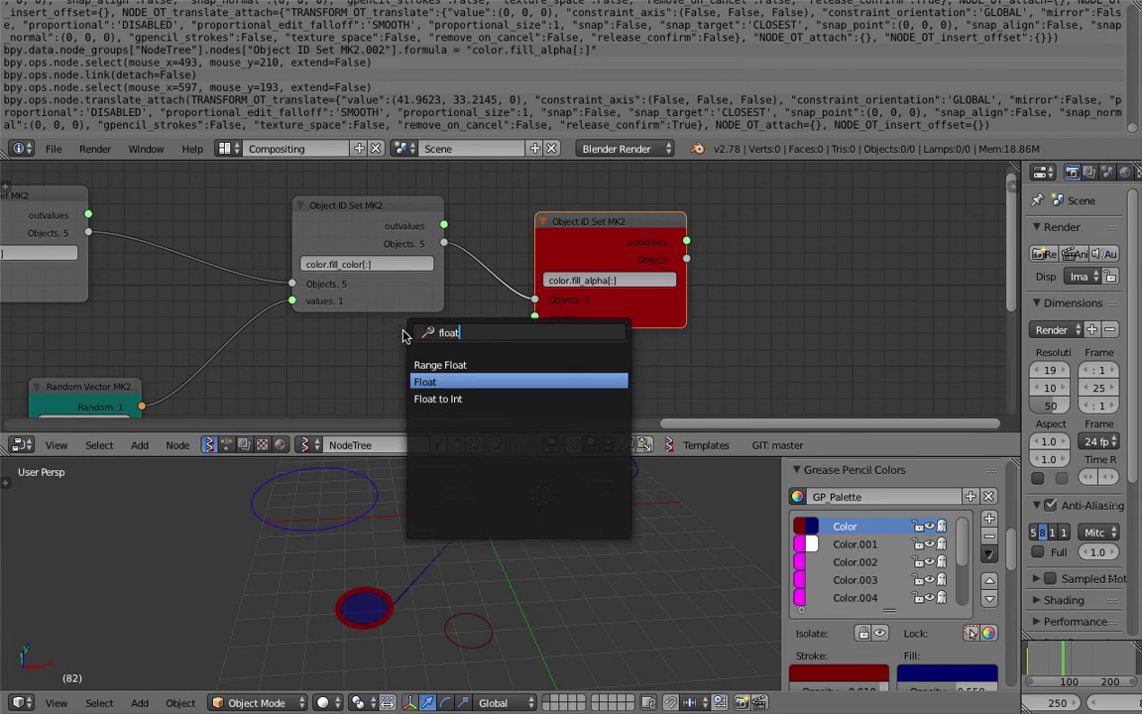
key("Return")
left_click(446, 350)
left_click_drag(447, 345, 528, 315)
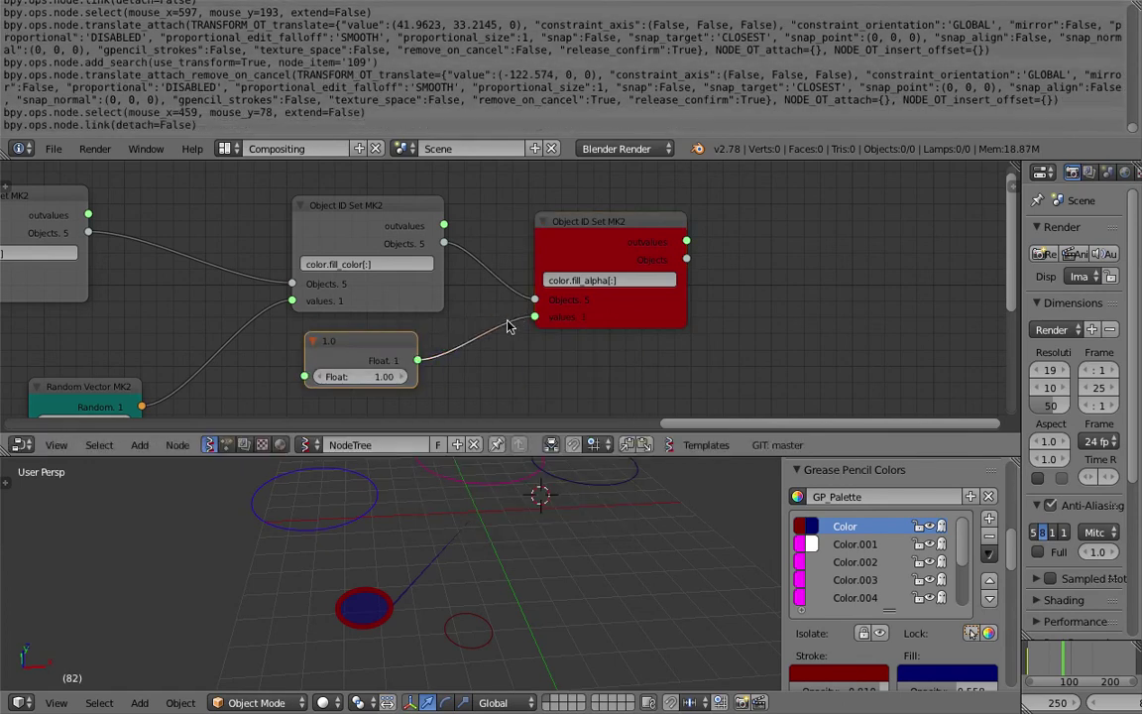
Step: Change the fill-alpha node's formula to color.fill_alpha and move the timeline to frame 90
scroll(496, 324, "up", 2)
middle_click_drag(454, 348, 438, 350)
middle_click_drag(543, 320, 423, 341)
scroll(479, 295, "up", 8)
left_click(479, 295)
left_click(479, 293)
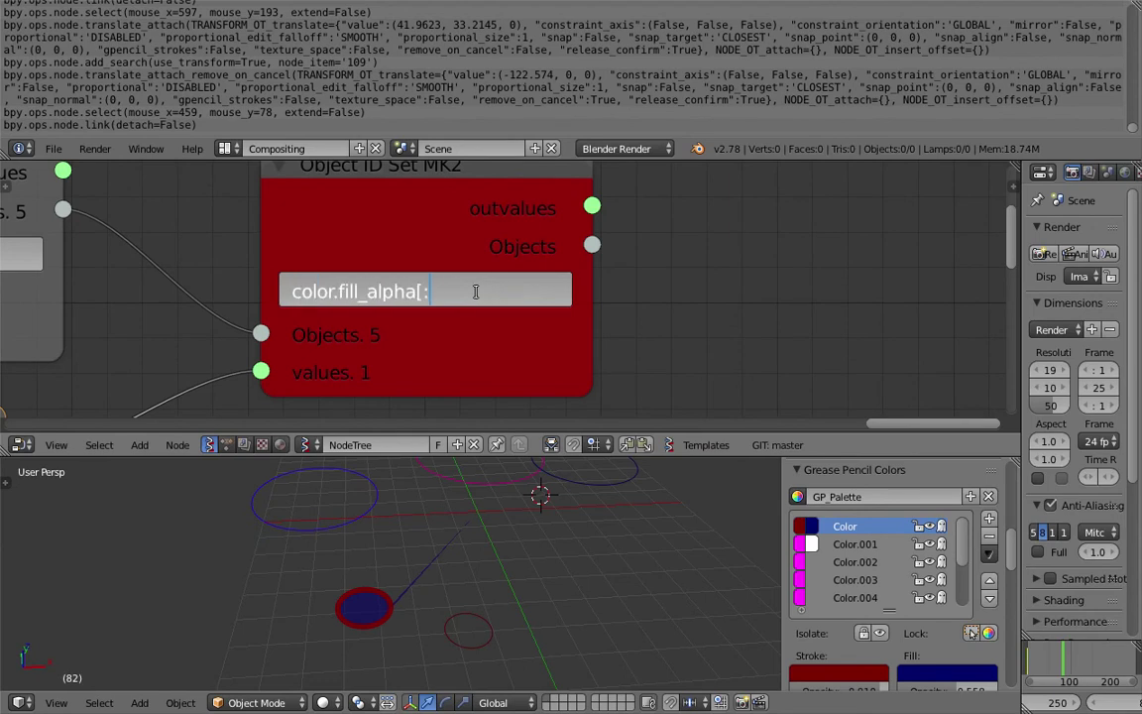
key("Return")
scroll(486, 294, "down", 2)
scroll(482, 515, "down", 3)
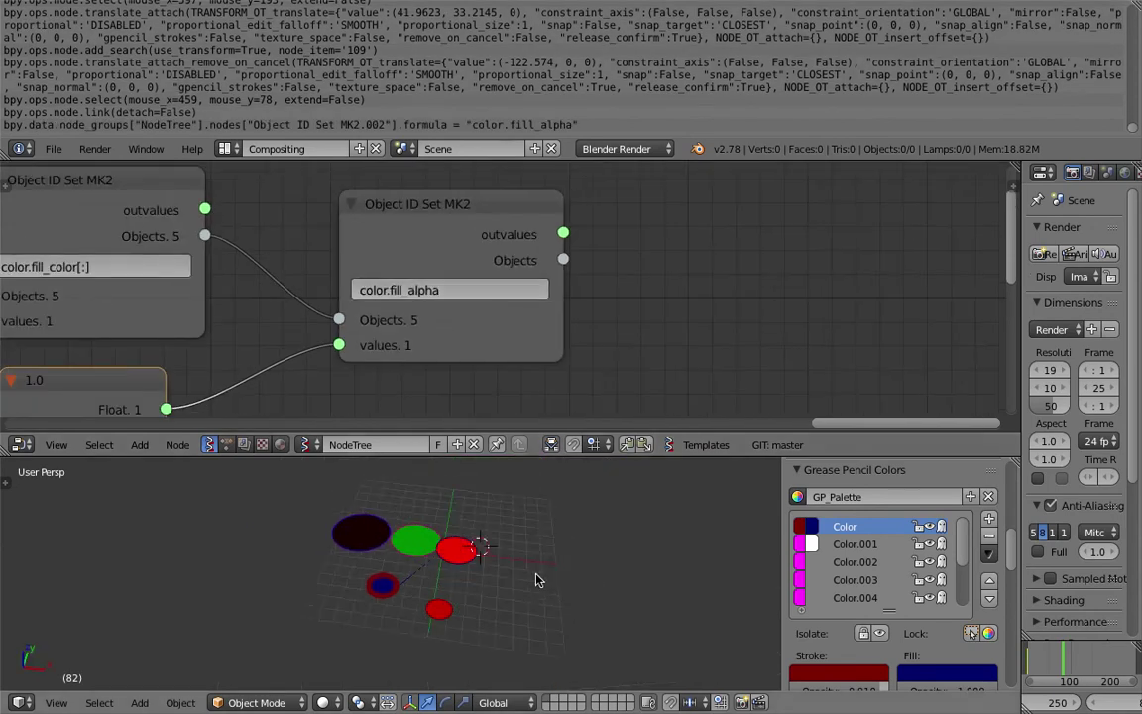
left_click(1067, 658)
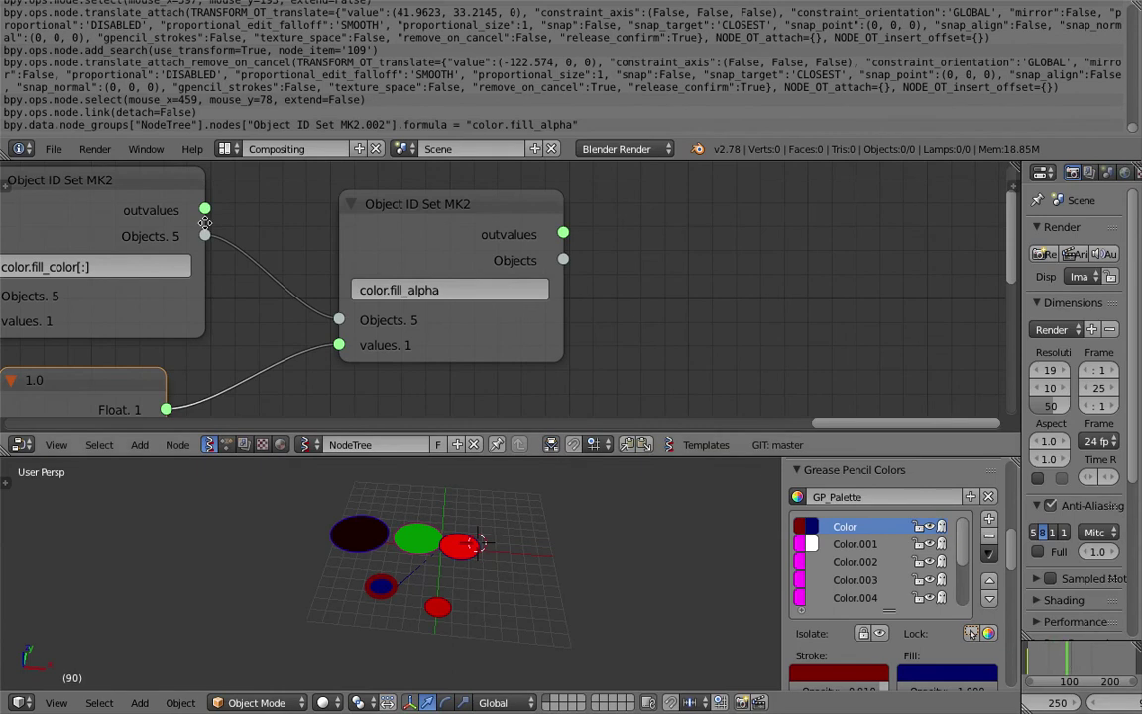
Step: Set the seed of the stroke-colour Random Vector node to 188 and that of the fill-colour one to 161
middle_click_drag(204, 224, 468, 224)
scroll(468, 230, "down", 3)
middle_click_drag(217, 292, 444, 185)
left_click_drag(294, 360, 346, 360)
middle_click_drag(161, 286, 387, 261)
mouse_move(189, 339)
left_mouse_down()
mouse_move(223, 338)
mouse_move(185, 338)
left_mouse_up()
Step: Move the fill-colour nodes, the Float node and the fill-alpha node closer to the rest of the tree
scroll(394, 327, "down", 6)
middle_click_drag(394, 327, 400, 355)
left_click_drag(516, 314, 541, 321)
left_click_drag(699, 184, 608, 185)
left_click_drag(509, 332, 434, 332)
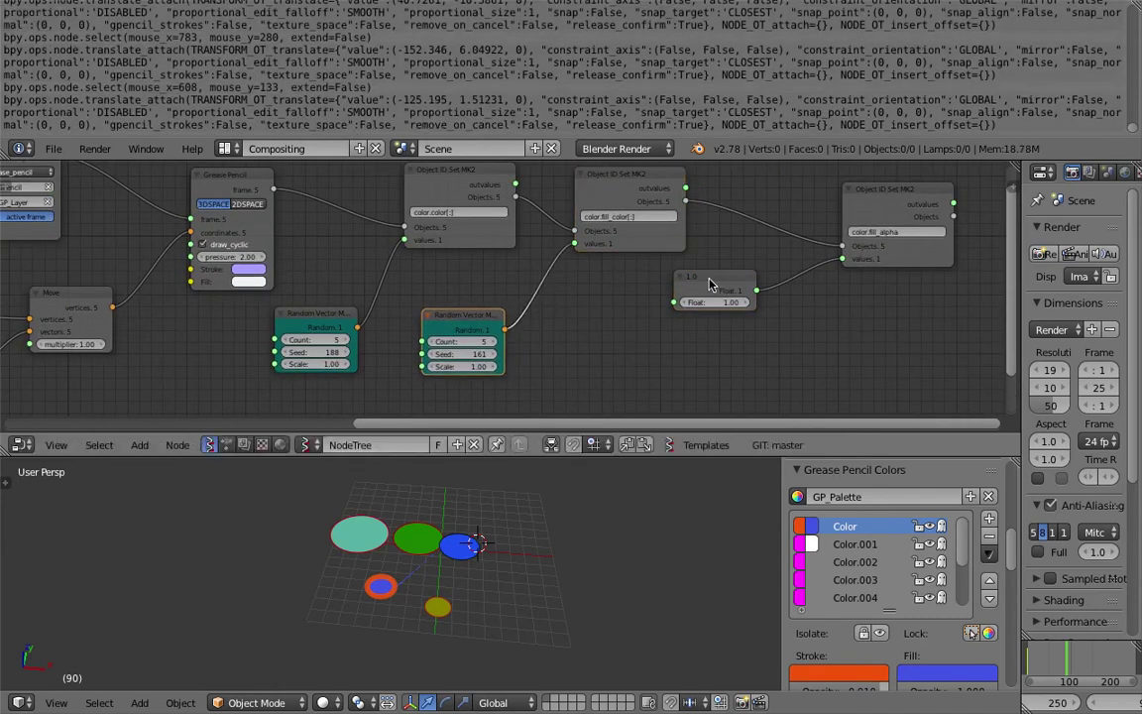
left_click_drag(694, 289, 612, 312)
left_click_drag(916, 203, 816, 226)
Step: Set the Random Num Gen node's Float Low to 0.69 and Float High to 6.25
middle_click_drag(215, 331, 686, 238)
middle_click_drag(410, 234, 904, 205)
scroll(462, 269, "up", 4)
middle_click_drag(462, 270, 430, 269)
scroll(354, 317, "up", 2)
left_click_drag(354, 319, 382, 341)
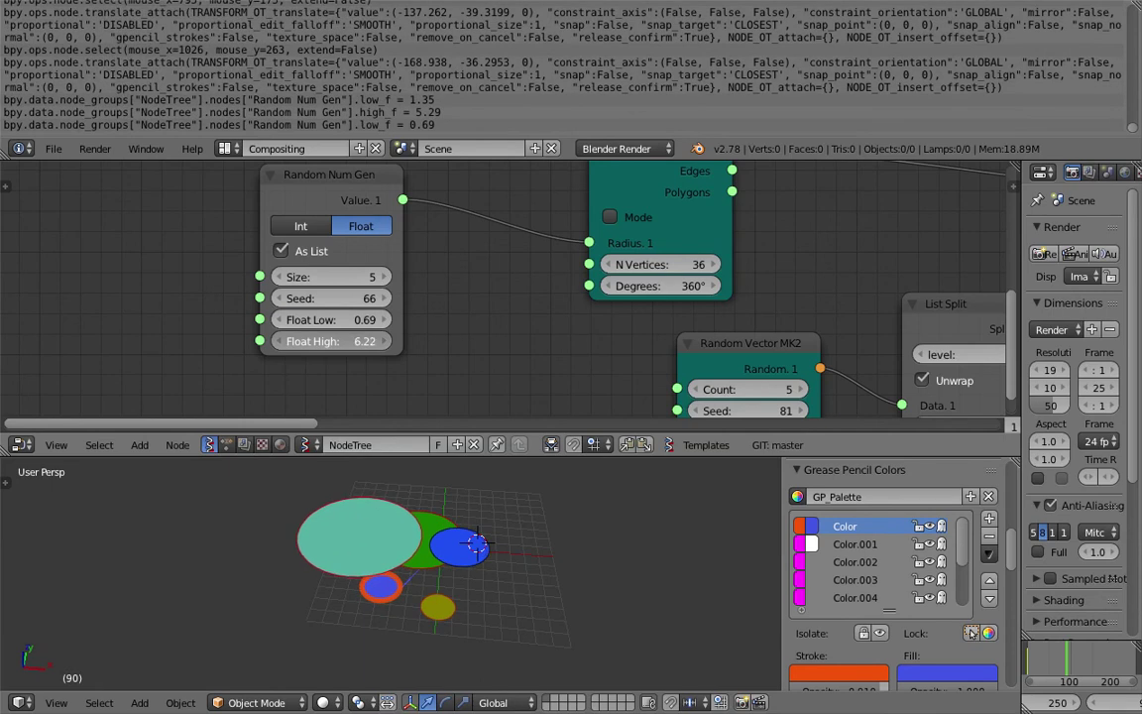
Step: Set the Random Num Gen seed to 209 and move the node closer to the Circle node
middle_click_drag(328, 305, 289, 324)
left_click_drag(285, 320, 496, 320)
left_click_drag(325, 318, 367, 318)
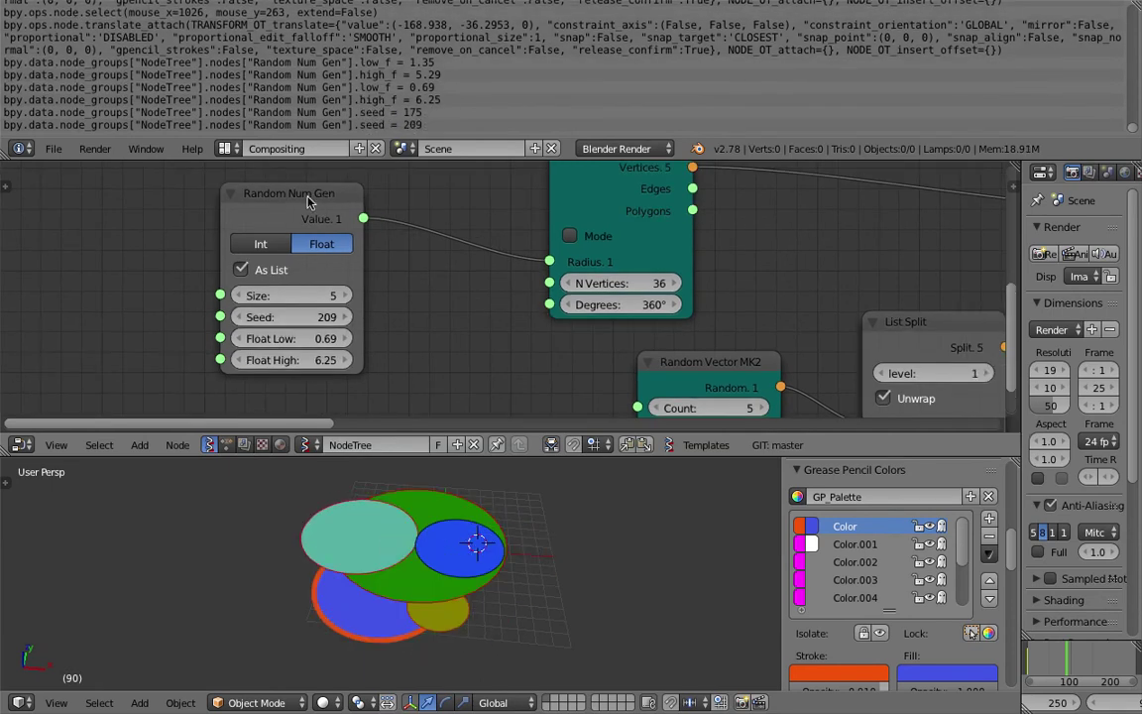
left_click_drag(294, 198, 341, 209)
scroll(428, 234, "down", 3)
middle_click_drag(446, 250, 406, 235)
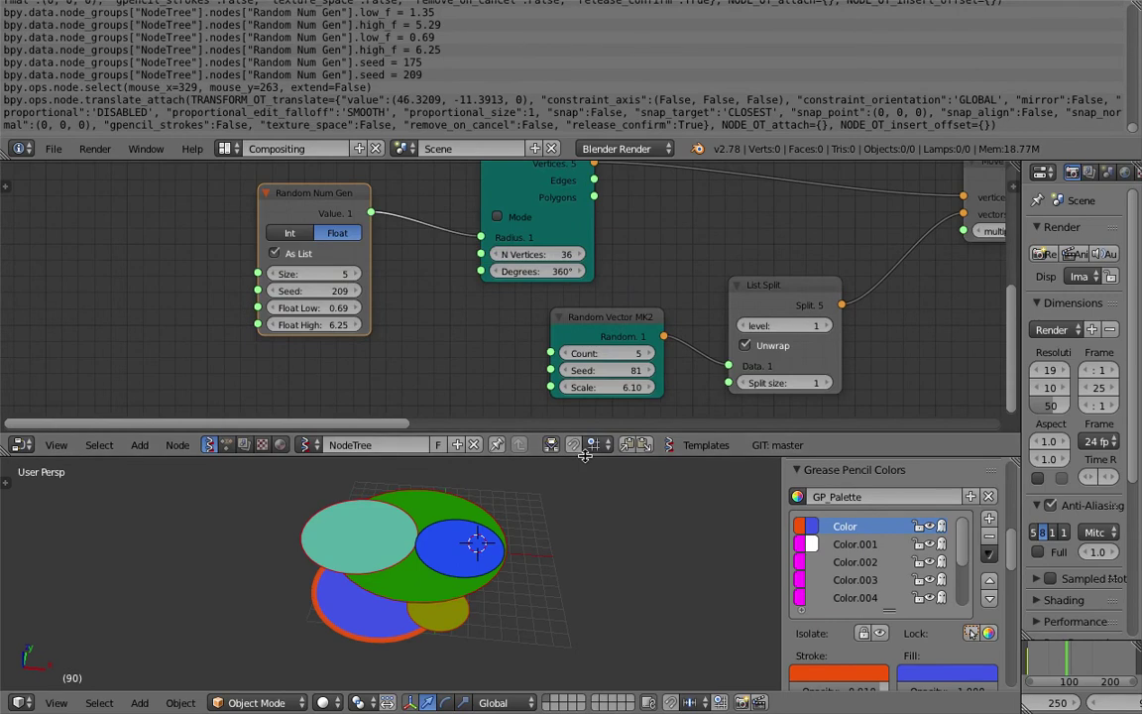
Step: Enlarge the node editor and move the circle-positioning Random Vector node slightly lower beneath the Circle node
left_click_drag(584, 457, 582, 528)
middle_click_drag(576, 429, 510, 411)
middle_click_drag(433, 611, 462, 602)
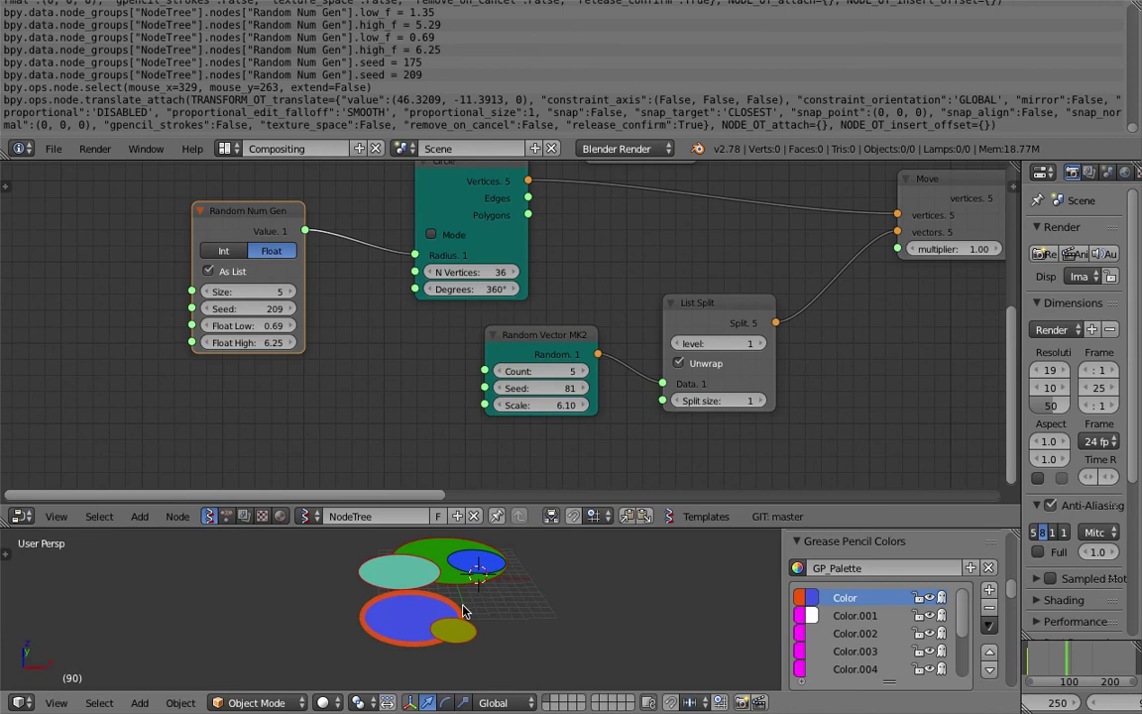
middle_click_drag(523, 480, 504, 483)
middle_click_drag(512, 571, 531, 588)
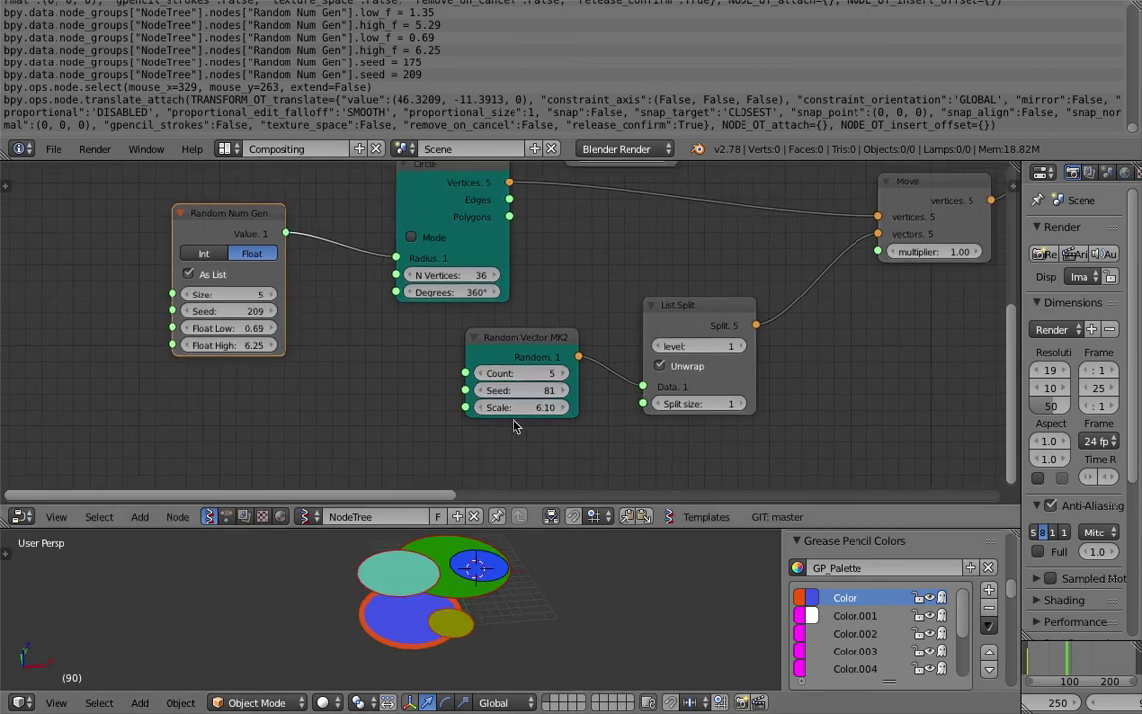
left_click_drag(508, 354, 496, 385)
Step: Delete the unused List Repeater node and move the Object ID Selector node closer to the Grease Pencil node
scroll(496, 361, "down", 1)
scroll(497, 361, "down", 3)
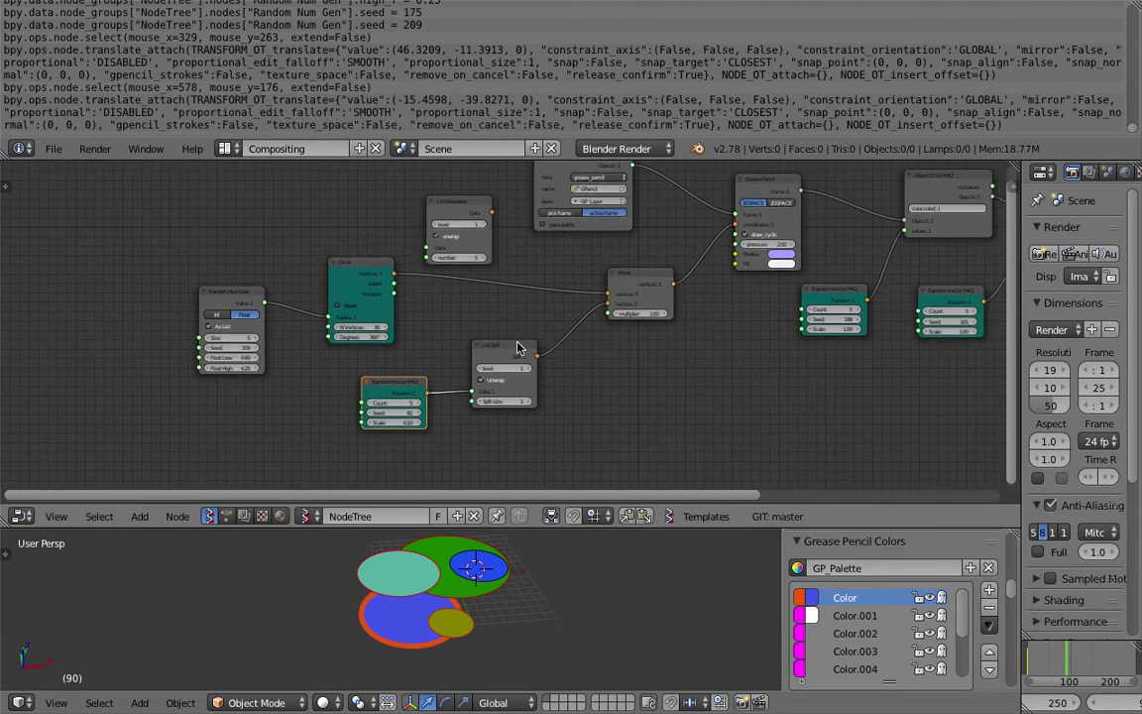
left_click(516, 344)
middle_click_drag(474, 286, 451, 327)
left_click(451, 247)
key("x")
left_click_drag(556, 197, 592, 202)
Step: Tidy the layout of the two colour Random Vector nodes, the fill-colour and fill-alpha Object ID Set nodes and the Float node
middle_click_drag(462, 232, 126, 219)
middle_click_drag(316, 258, 165, 264)
scroll(321, 263, "up", 3)
left_click(422, 340)
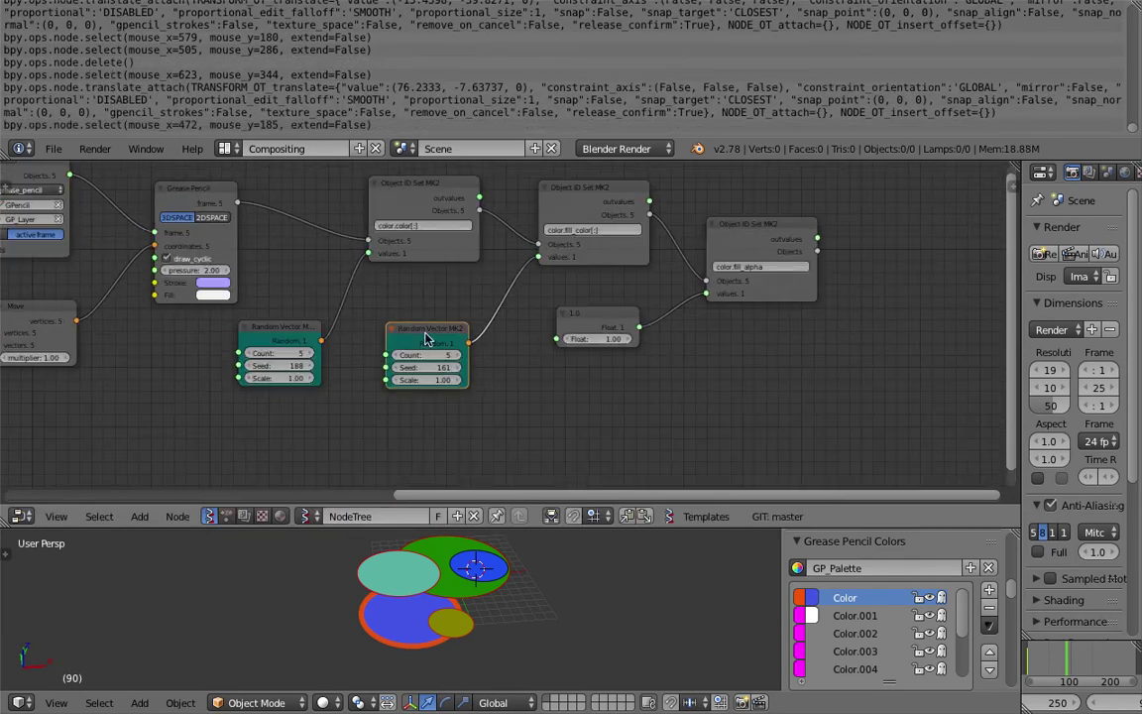
left_click_drag(427, 339, 456, 326)
left_click_drag(295, 332, 321, 314)
left_click_drag(621, 254, 623, 242)
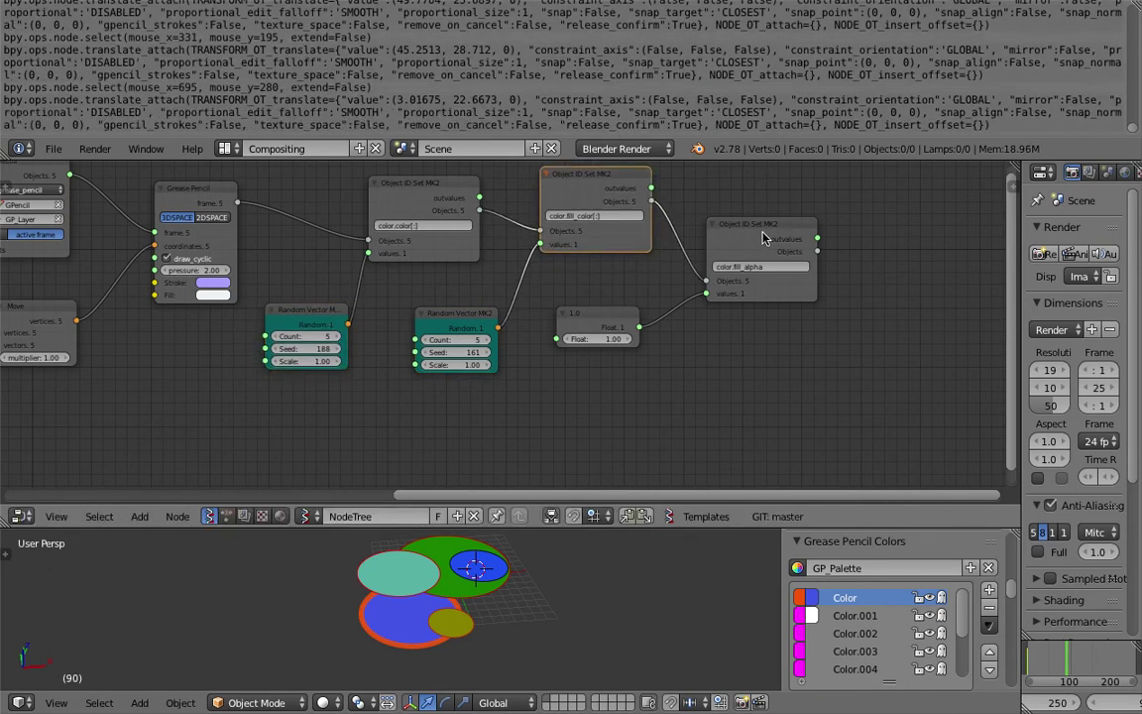
left_click_drag(763, 238, 771, 224)
mouse_move(608, 326)
left_mouse_down()
mouse_move(644, 315)
mouse_move(647, 340)
mouse_move(627, 339)
mouse_move(639, 338)
left_mouse_up()
Step: Set the Float node to 0.55 and the fill-colour Random Vector's seed to 239, and reposition both colour Random Vector nodes
left_click(639, 323)
scroll(655, 339, "up", 1)
middle_click_drag(594, 385, 679, 393)
scroll(613, 392, "up", 2)
mouse_move(545, 361)
left_mouse_down()
mouse_move(665, 361)
mouse_move(528, 352)
mouse_move(542, 329)
left_mouse_up()
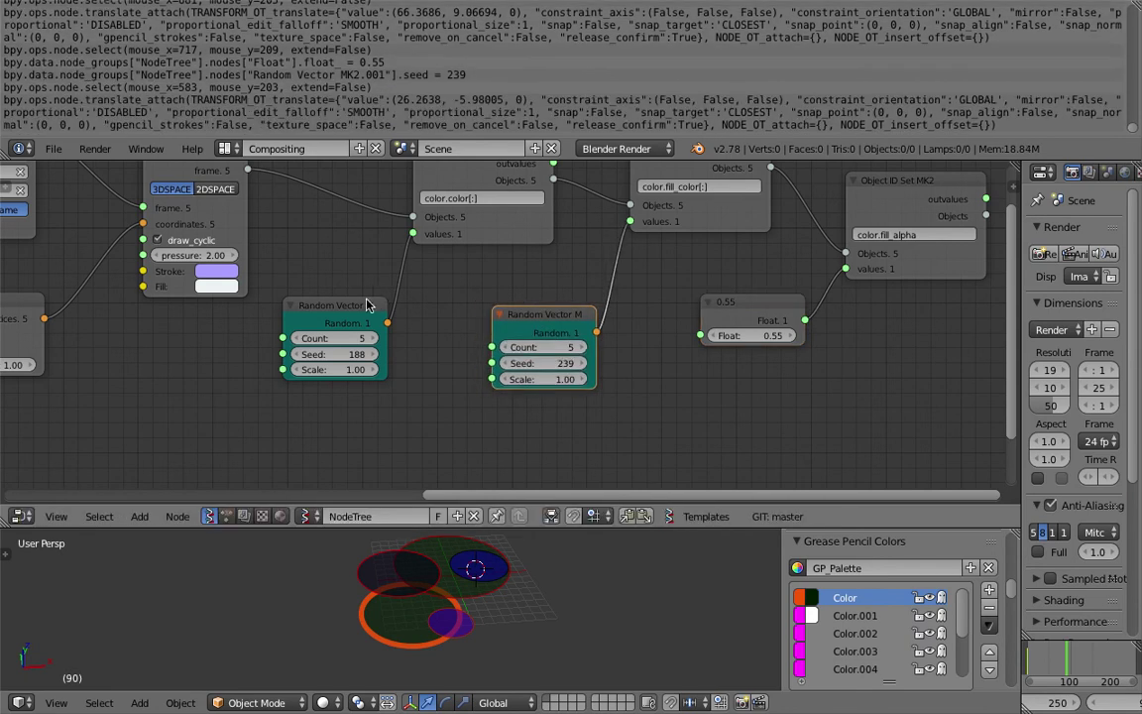
left_click_drag(350, 304, 345, 283)
Step: Look over the node tree from the Move and Grease Pencil nodes to the colour and fill-alpha nodes
scroll(486, 286, "up", 3)
middle_click_drag(378, 288, 503, 339)
scroll(498, 346, "down", 3)
scroll(476, 351, "up", 2)
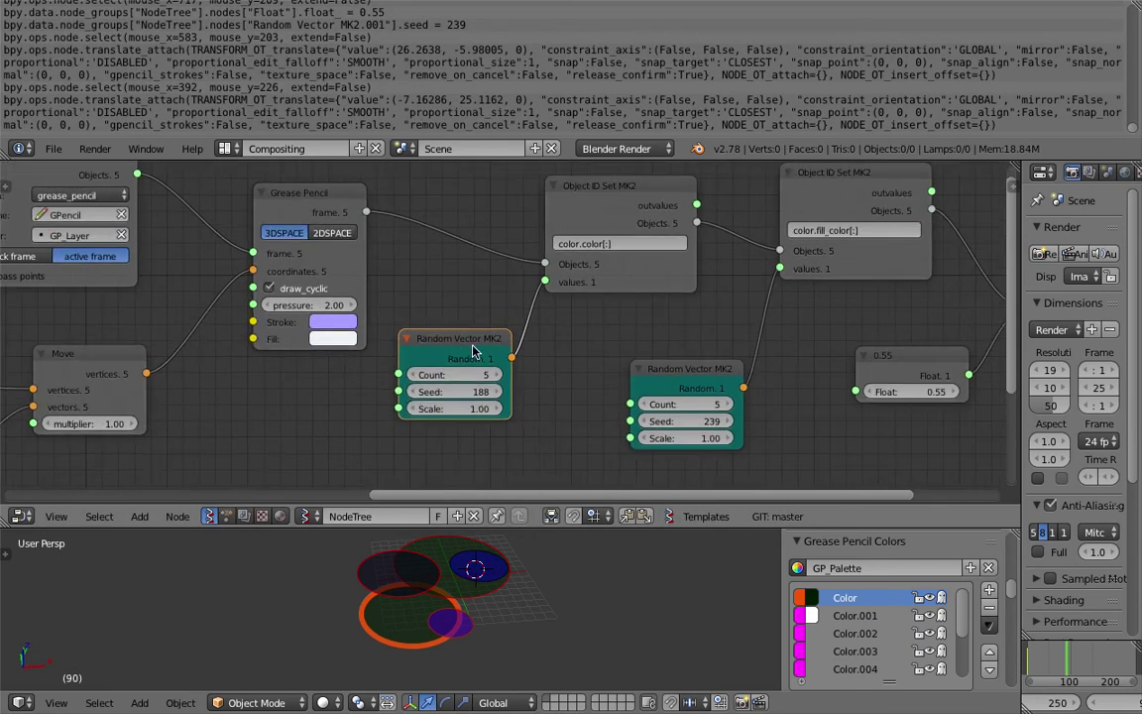
scroll(432, 418, "down", 4)
middle_click_drag(407, 391, 536, 365)
scroll(772, 354, "down", 2)
scroll(549, 351, "up", 1)
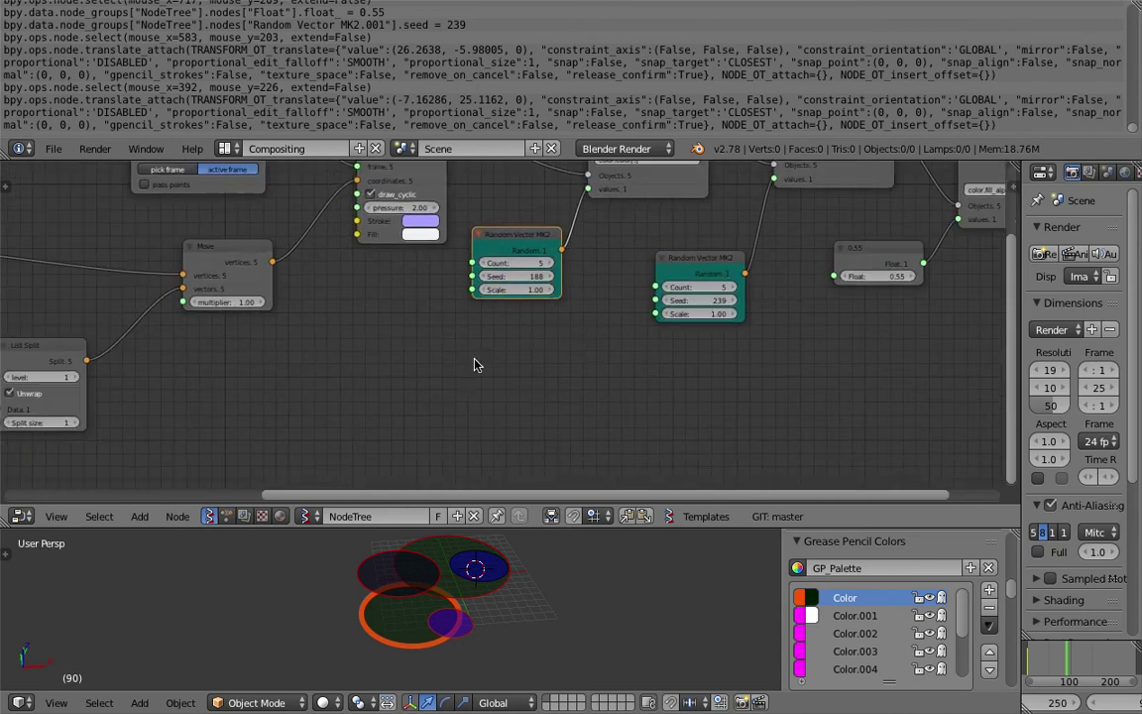
Step: Add an Integer node below the stroke-colour Random Vector node and set its value to 10
key("shift+a")
left_click(467, 337)
type("int")
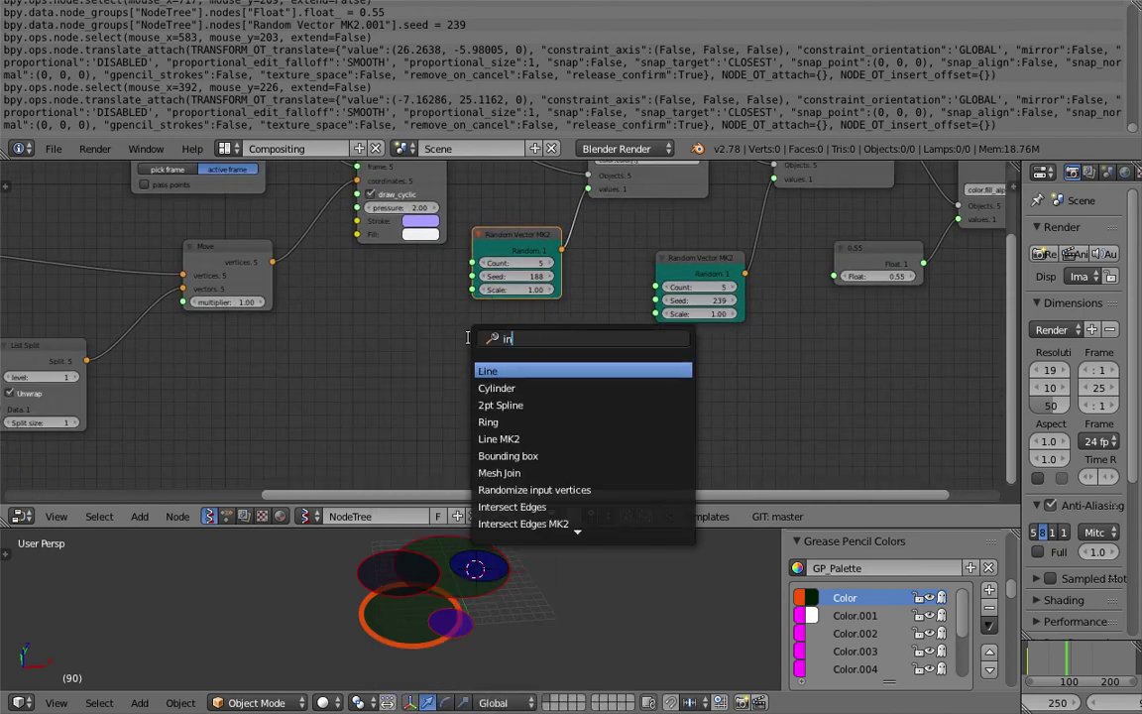
key("Return")
left_click(498, 387)
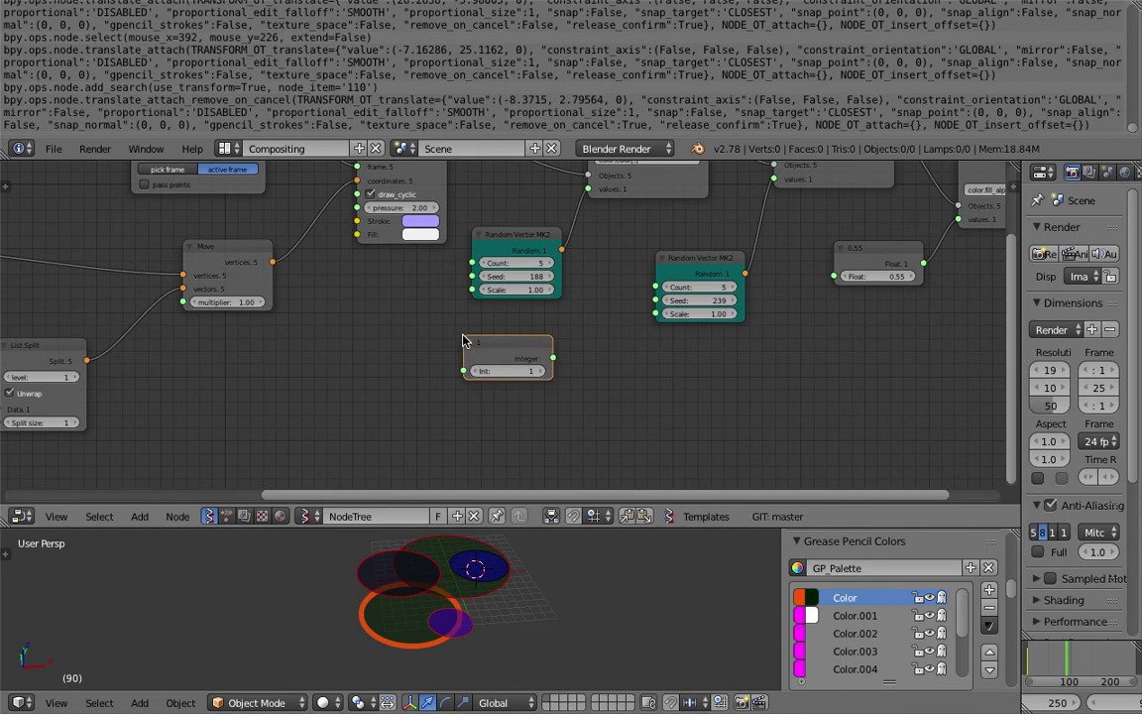
scroll(499, 389, "up", 1)
left_click(516, 389)
type("10")
key("Return")
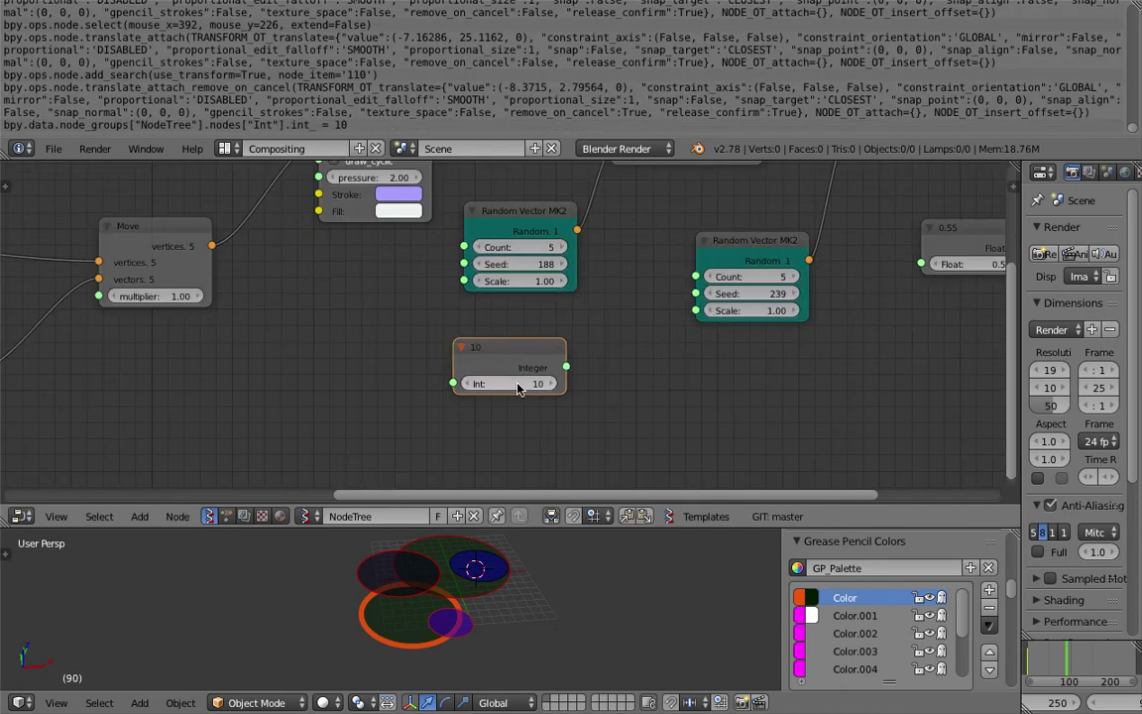
Step: Link the Integer node's output to the Count inputs of both colour Random Vector nodes and shift the node clear of them
left_click_drag(567, 367, 695, 277)
left_click_drag(486, 349, 355, 351)
left_click_drag(434, 368, 441, 372)
left_click_drag(462, 256, 463, 248)
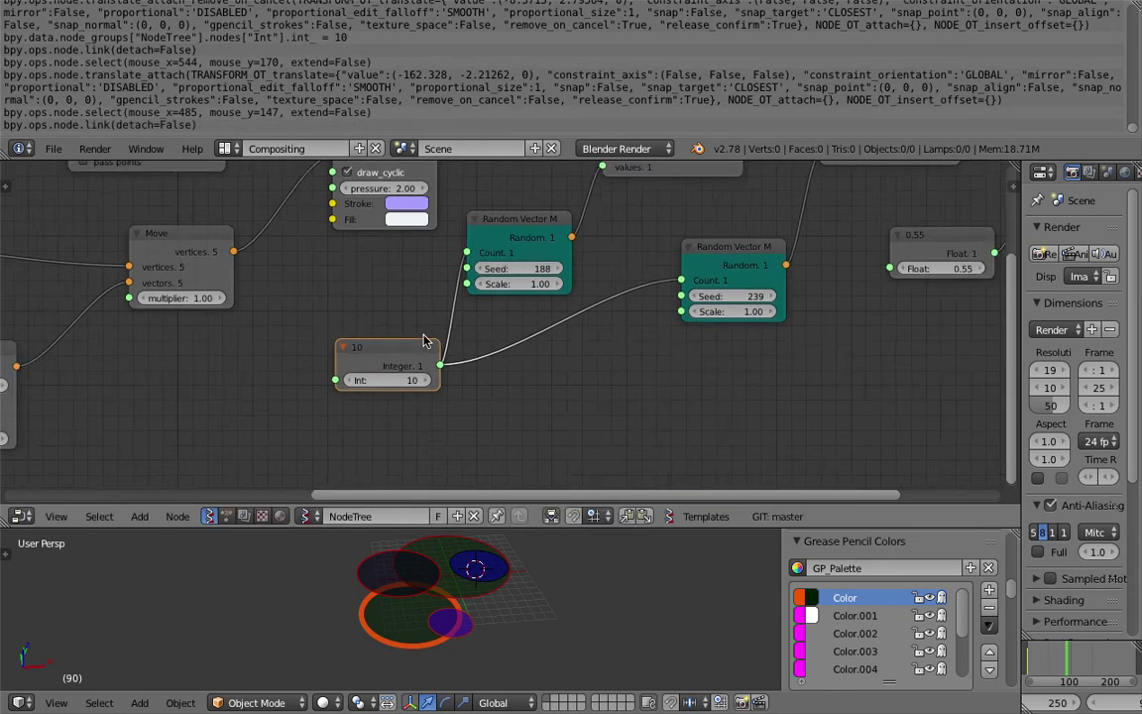
Step: Move the Integer node to the start of the tree, link it to the position Random Vector's Count, and reposition that vector and List Split
key("Home")
left_click_drag(777, 288, 117, 404)
scroll(249, 401, "up", 2)
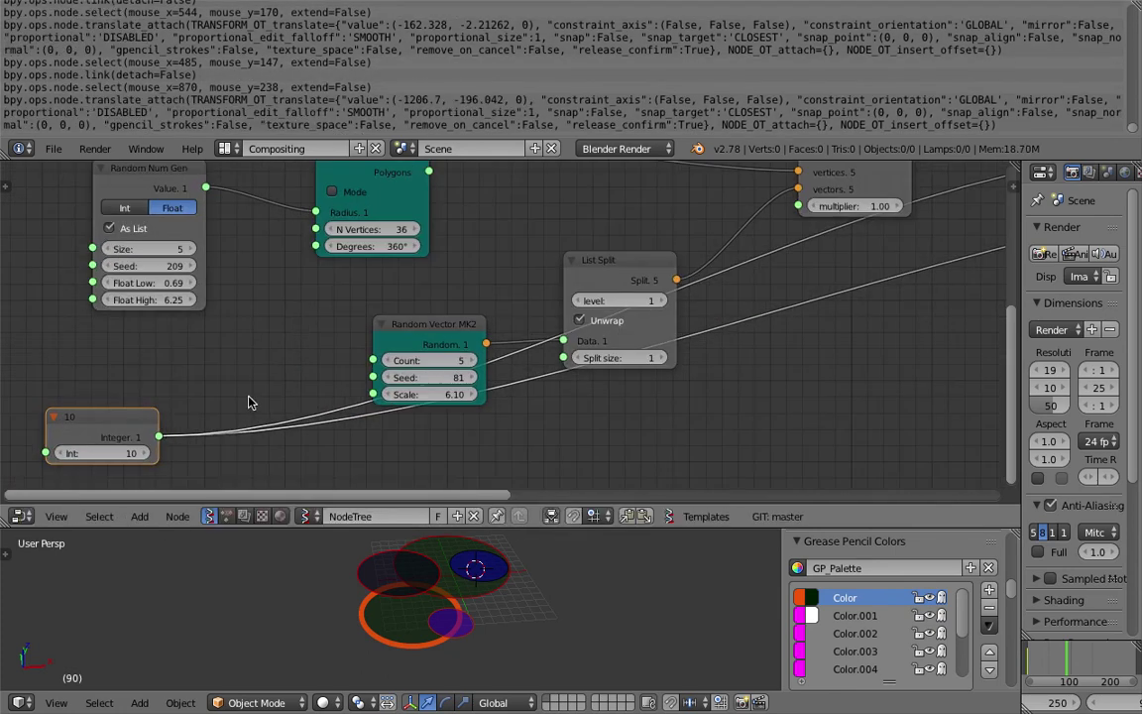
left_click_drag(162, 438, 373, 360)
left_click_drag(437, 331, 456, 287)
left_click_drag(594, 249, 591, 198)
Step: Link the Integer node to the Random Num Gen's Size, tuck it beside that node, and go to frame 68
middle_click_drag(138, 340, 364, 300)
scroll(363, 305, "down", 1)
left_click_drag(334, 376, 314, 352)
left_click_drag(336, 216, 335, 213)
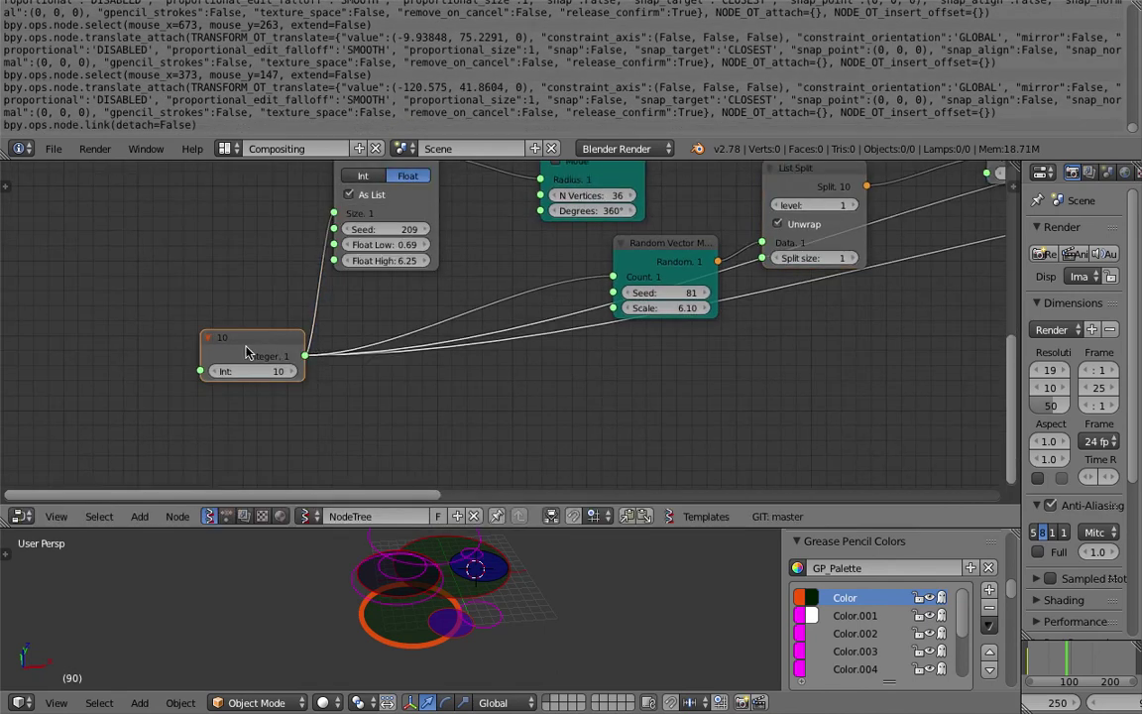
left_click_drag(268, 342, 215, 282)
left_click(1053, 676)
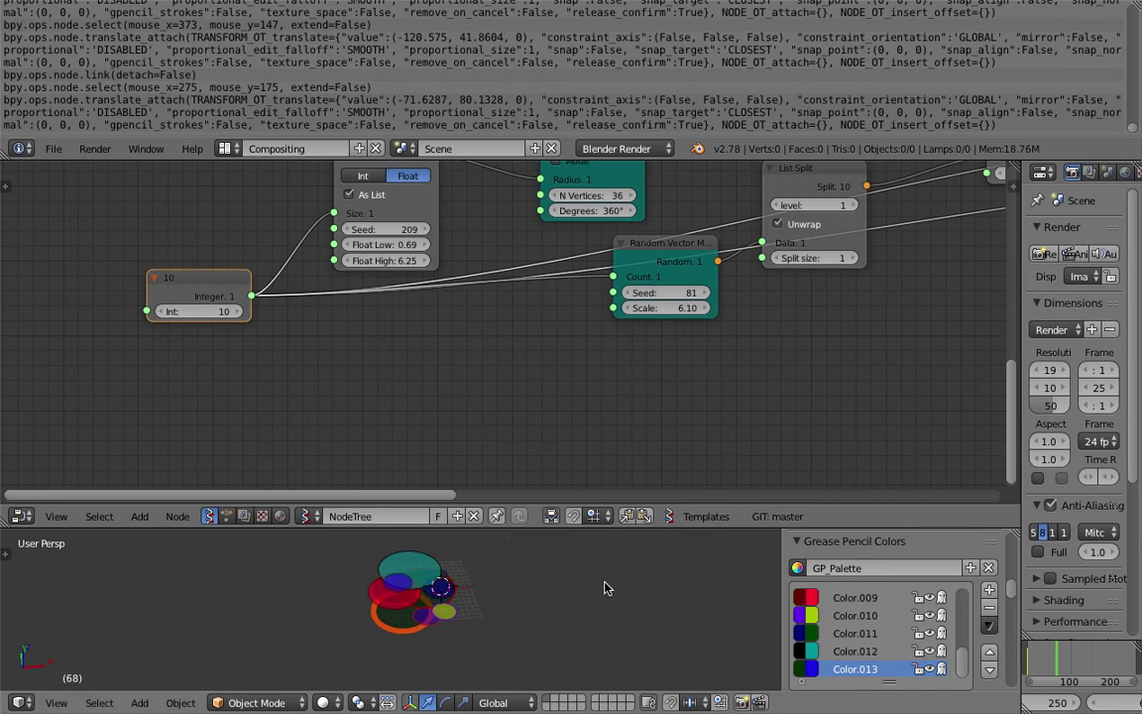
Step: Enlarge the 3D viewport and turn on Only Render in its display settings
left_click_drag(632, 526, 631, 448)
scroll(820, 538, "up", 5)
scroll(842, 541, "up", 8)
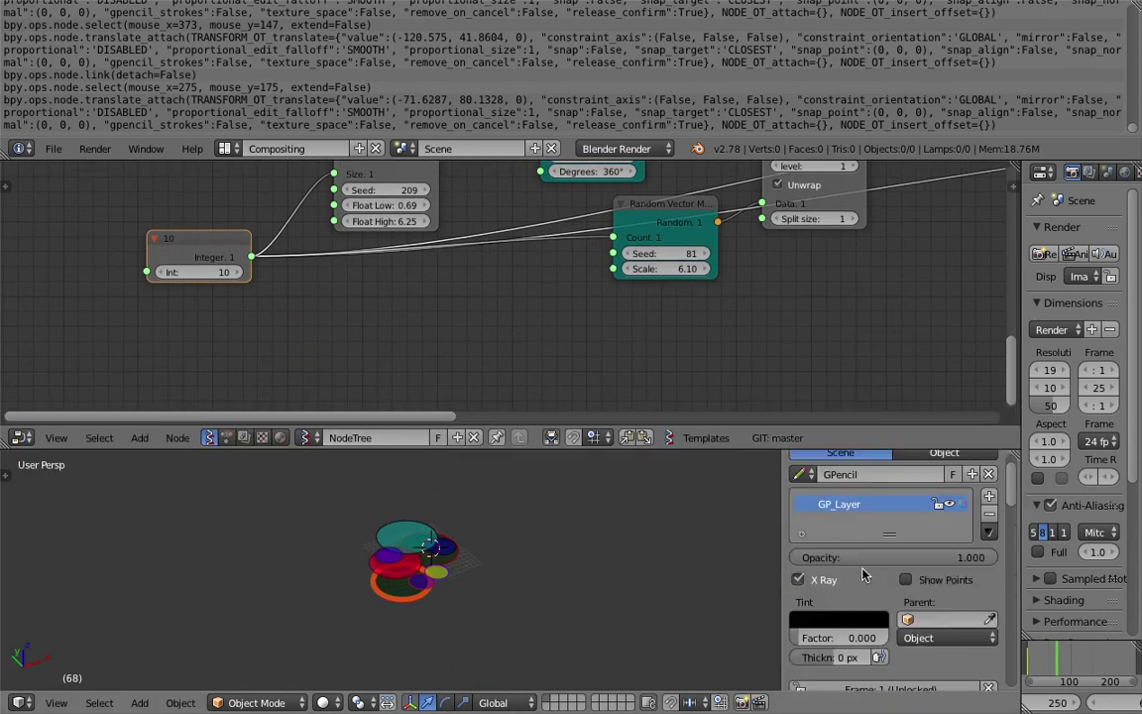
scroll(912, 595, "down", 8)
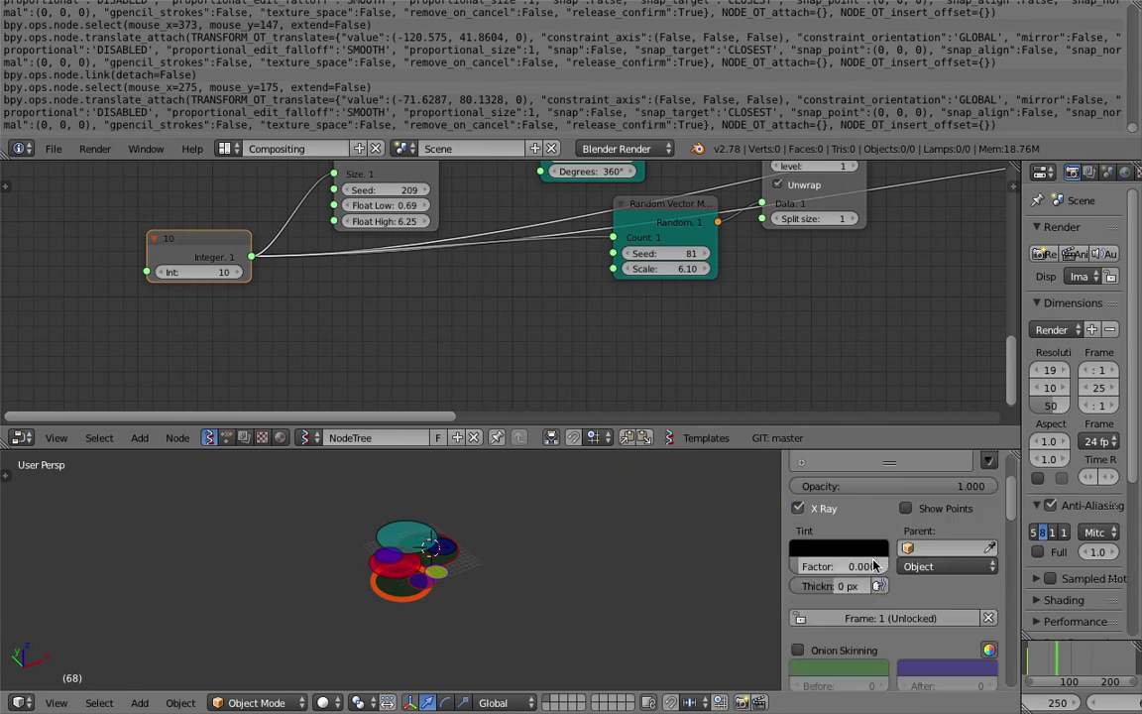
scroll(914, 547, "up", 2)
scroll(922, 541, "down", 10)
scroll(934, 665, "down", 12)
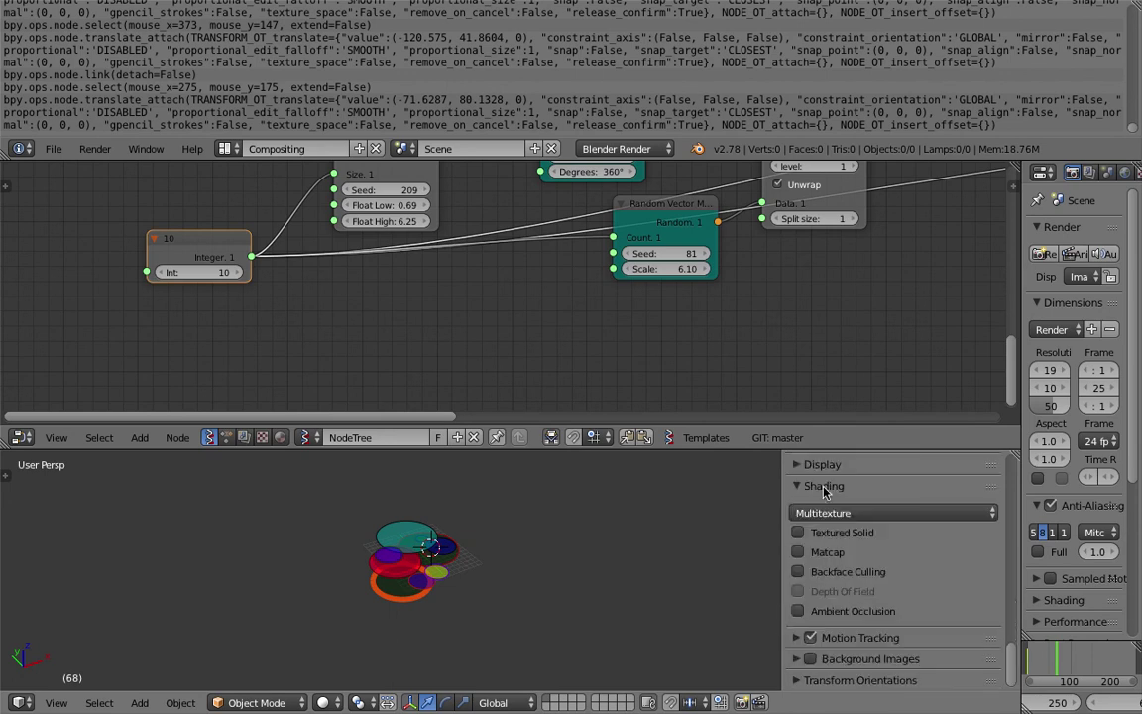
left_click(823, 464, "ctrl")
left_click(799, 491)
scroll(555, 595, "up", 5)
middle_click_drag(554, 582, 454, 316)
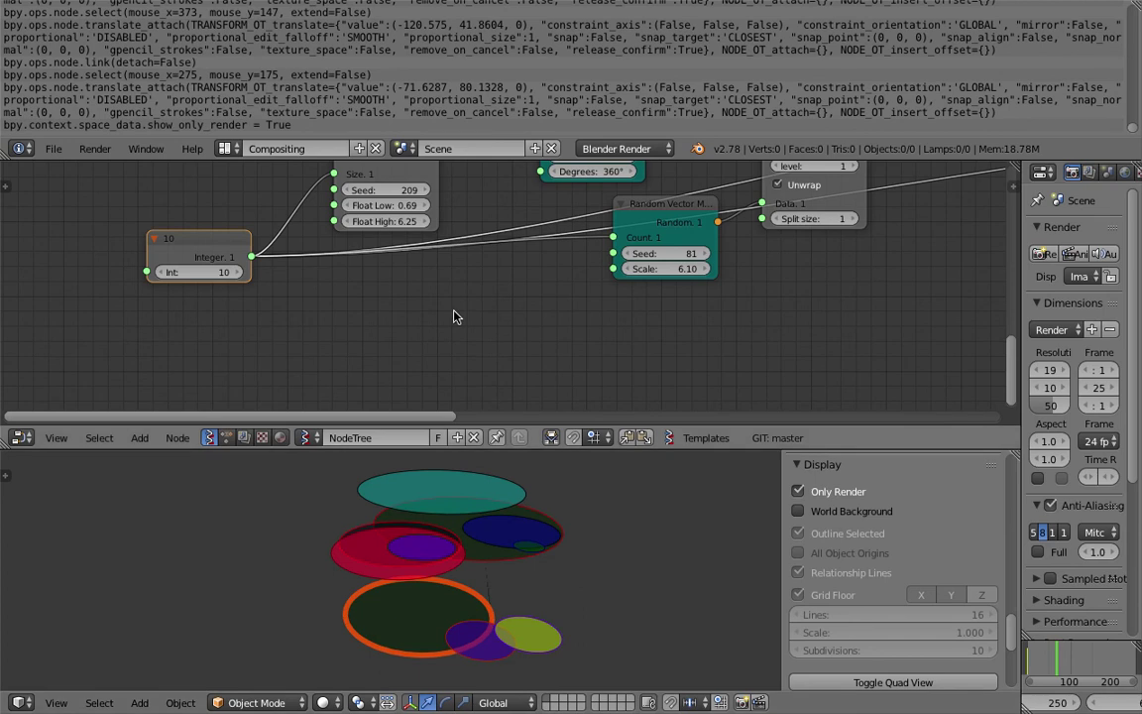
Step: Set the Random Num Gen's Float Low to 1.62 and inspect the circles from different angles
scroll(454, 317, "up", 2)
left_click_drag(382, 267, 421, 267)
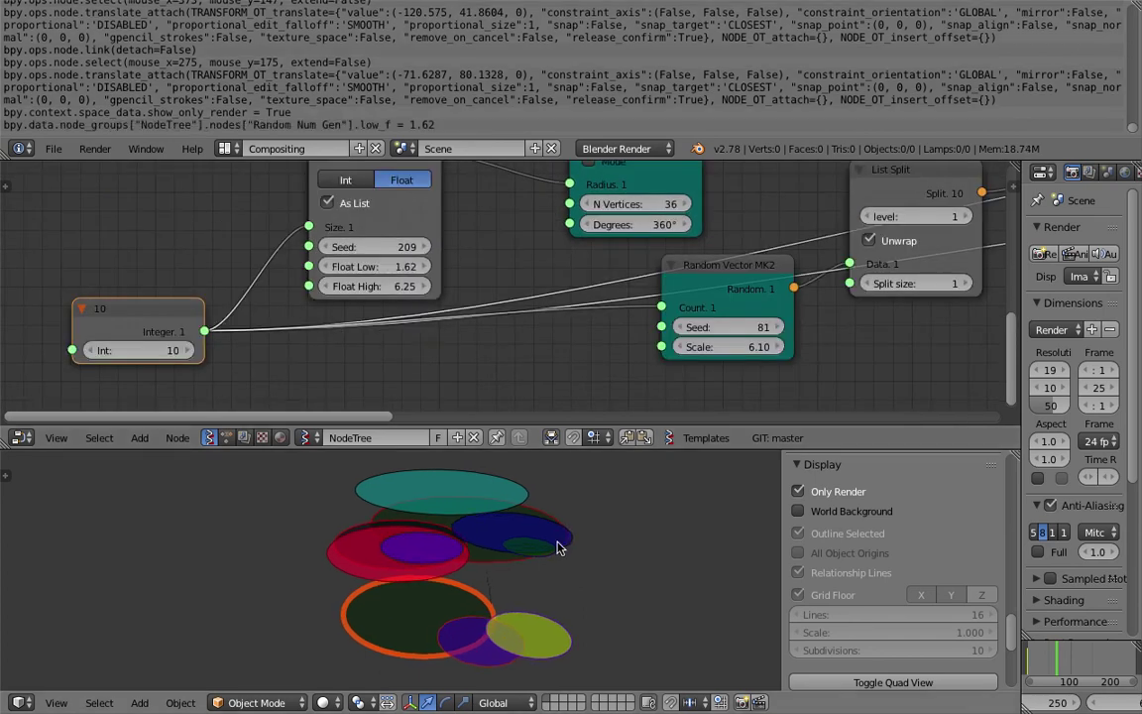
middle_click_drag(558, 543, 523, 576)
scroll(523, 576, "down", 5)
scroll(519, 578, "up", 2)
scroll(646, 382, "down", 1)
scroll(645, 384, "down", 2)
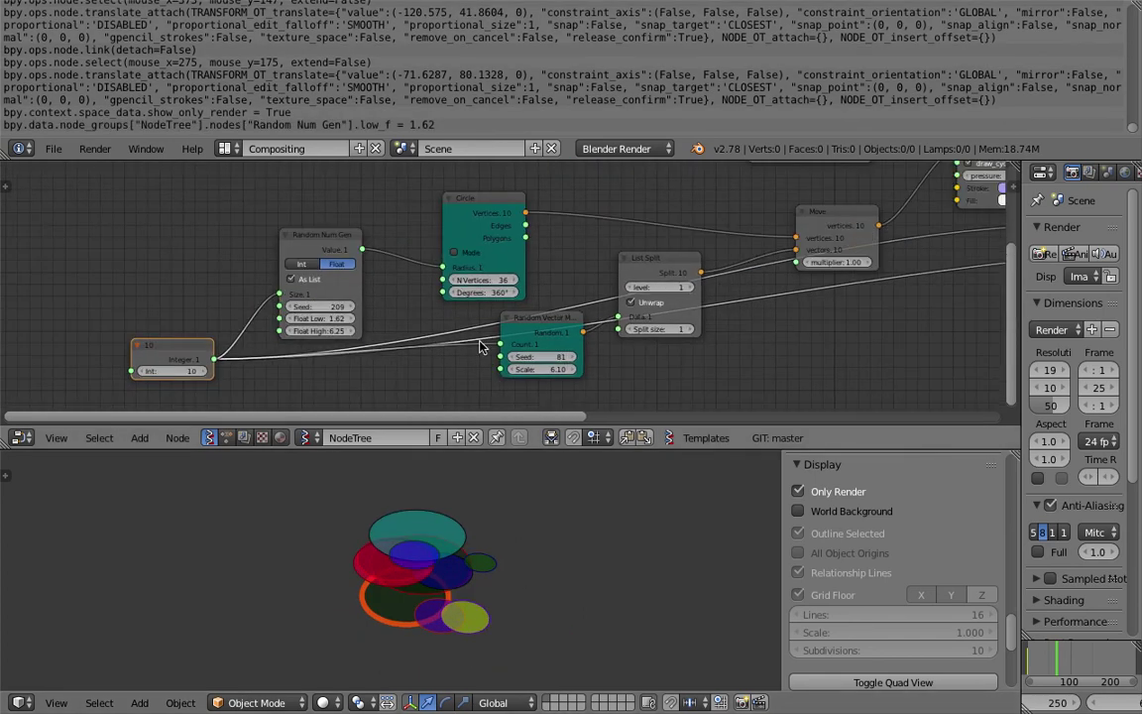
scroll(493, 542, "up", 1)
middle_click_drag(346, 503, 442, 565)
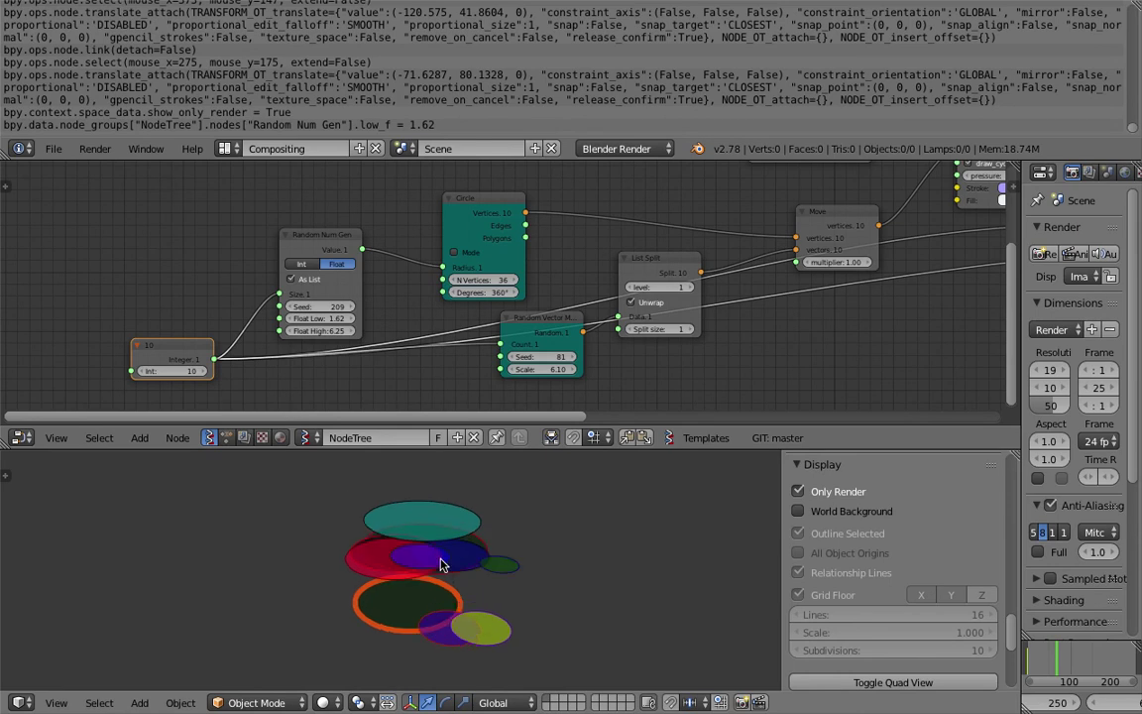
Step: Turn off Only Render for the viewport and add a Plain Axes empty
left_click(818, 495)
scroll(574, 530, "down", 1)
key("shift+a")
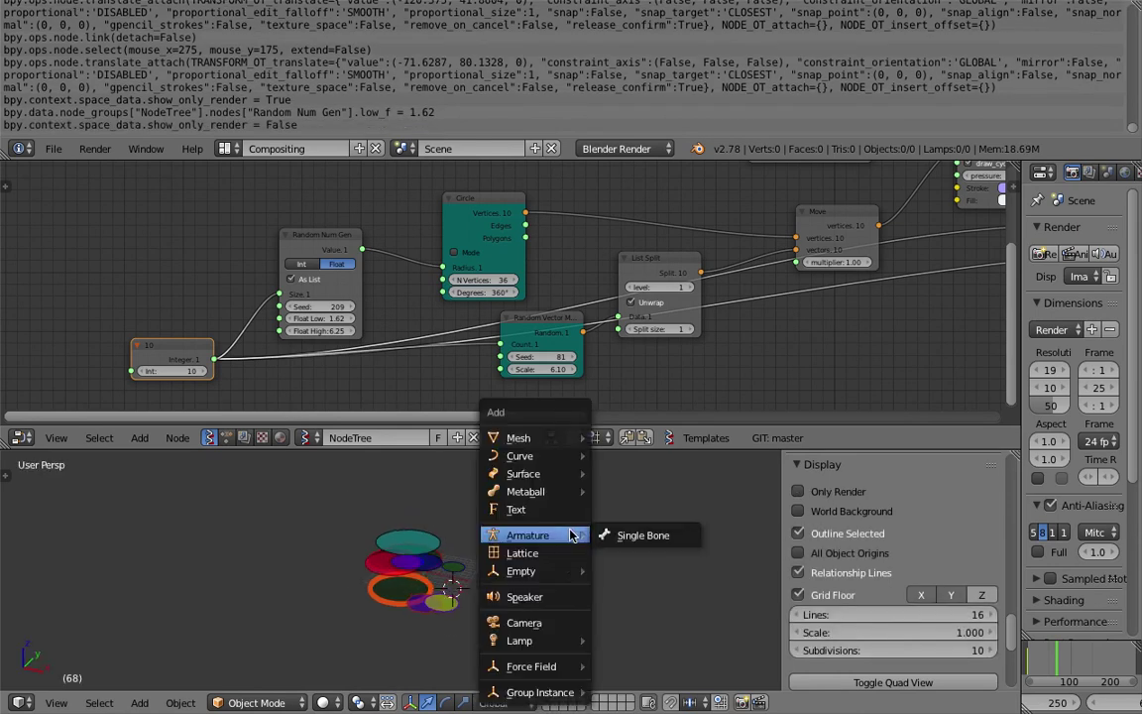
mouse_move(555, 572)
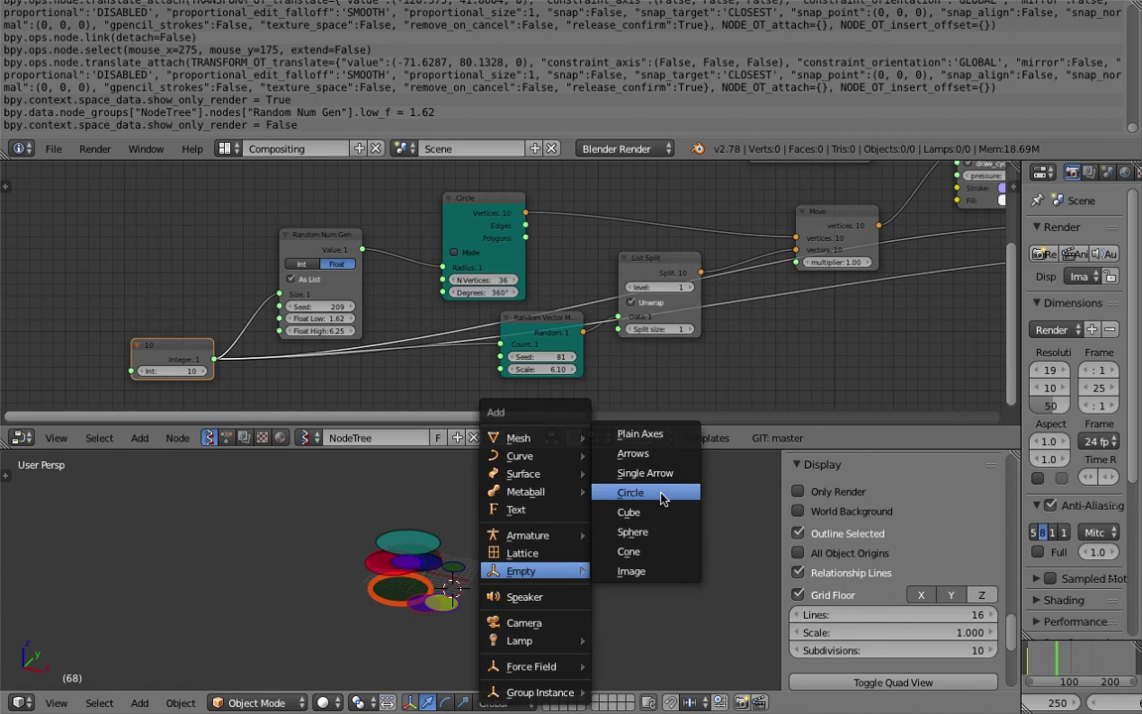
left_click(642, 434)
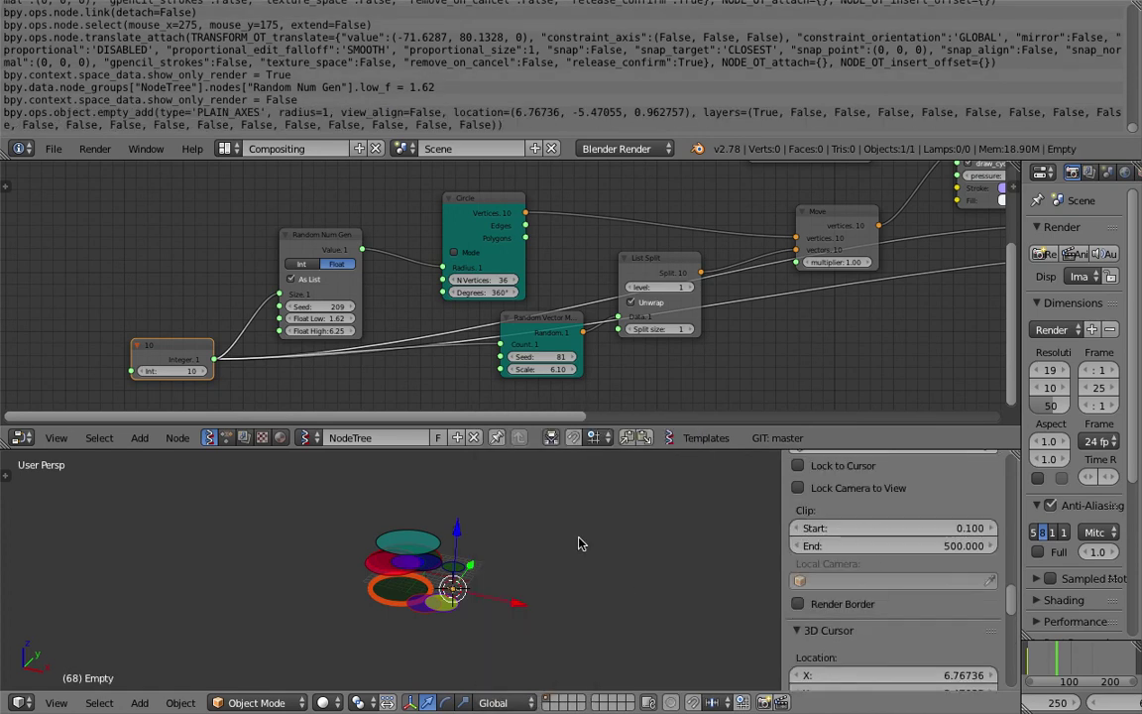
Step: Clear the empty's location to the world origin and scale it up to about 20.32
key("alt+g")
middle_click_drag(585, 540, 458, 585)
key("s")
left_click(612, 612)
key("s")
left_click(415, 527)
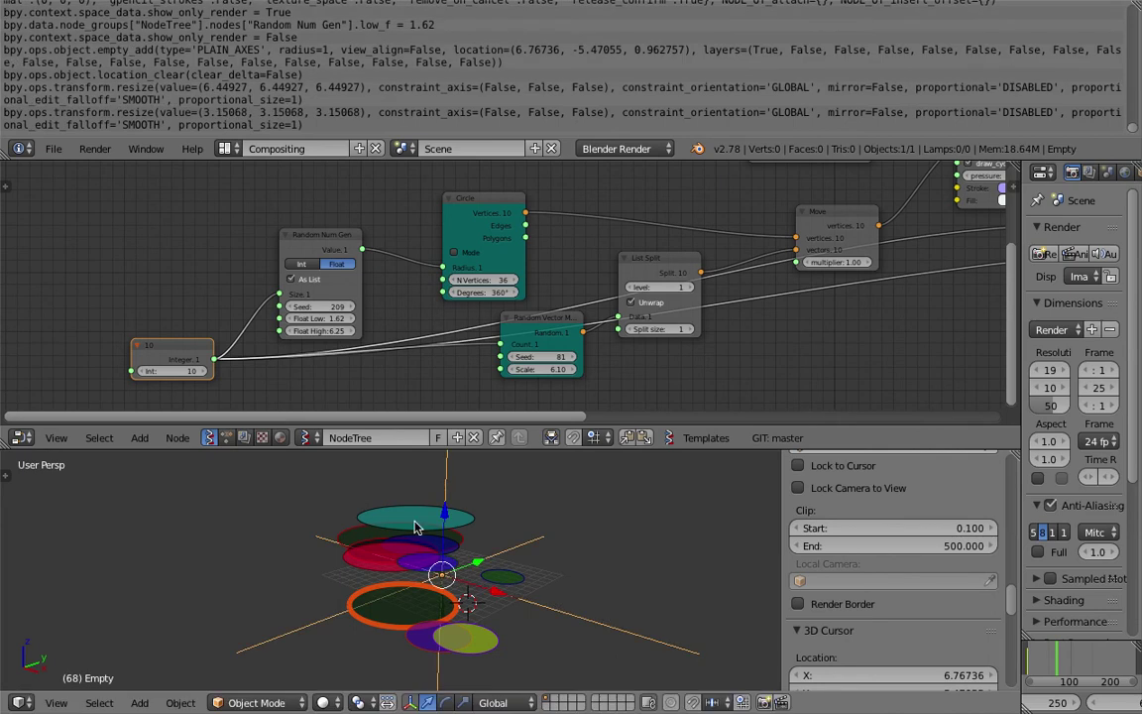
Step: Enlarge the 3D viewport and review the grease pencil layer, palette, view and display settings
middle_click_drag(416, 527, 566, 559)
scroll(911, 551, "down", 5)
scroll(949, 533, "down", 5)
scroll(937, 576, "up", 10)
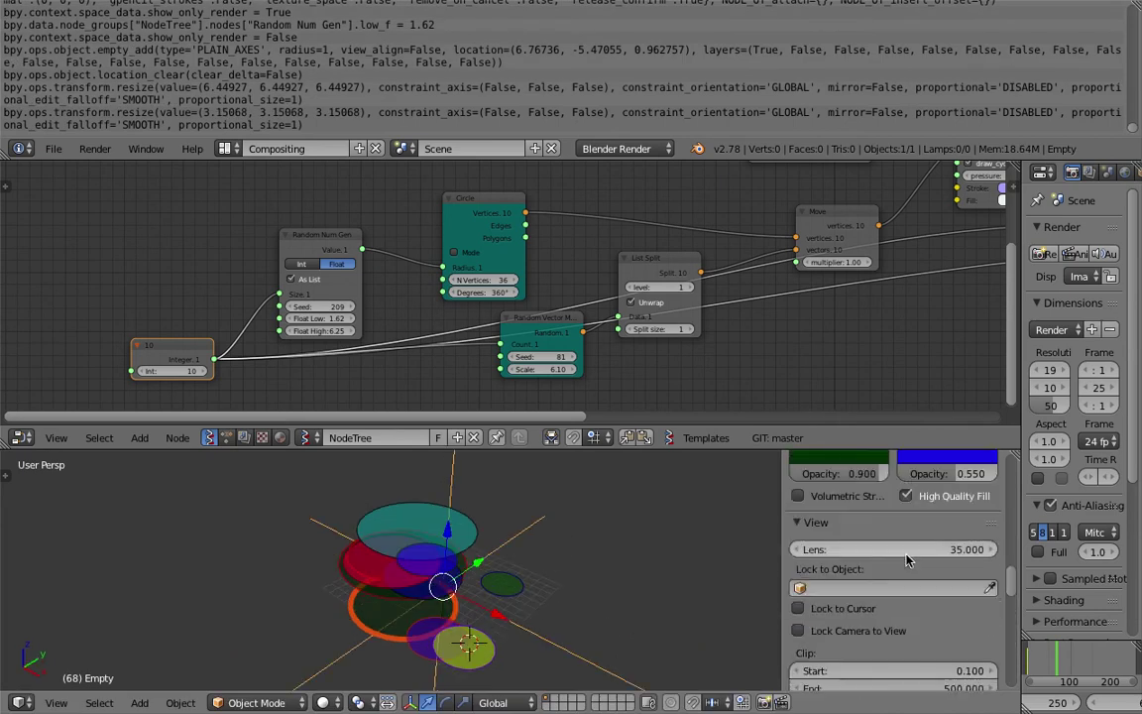
scroll(906, 560, "up", 3)
scroll(905, 561, "up", 3)
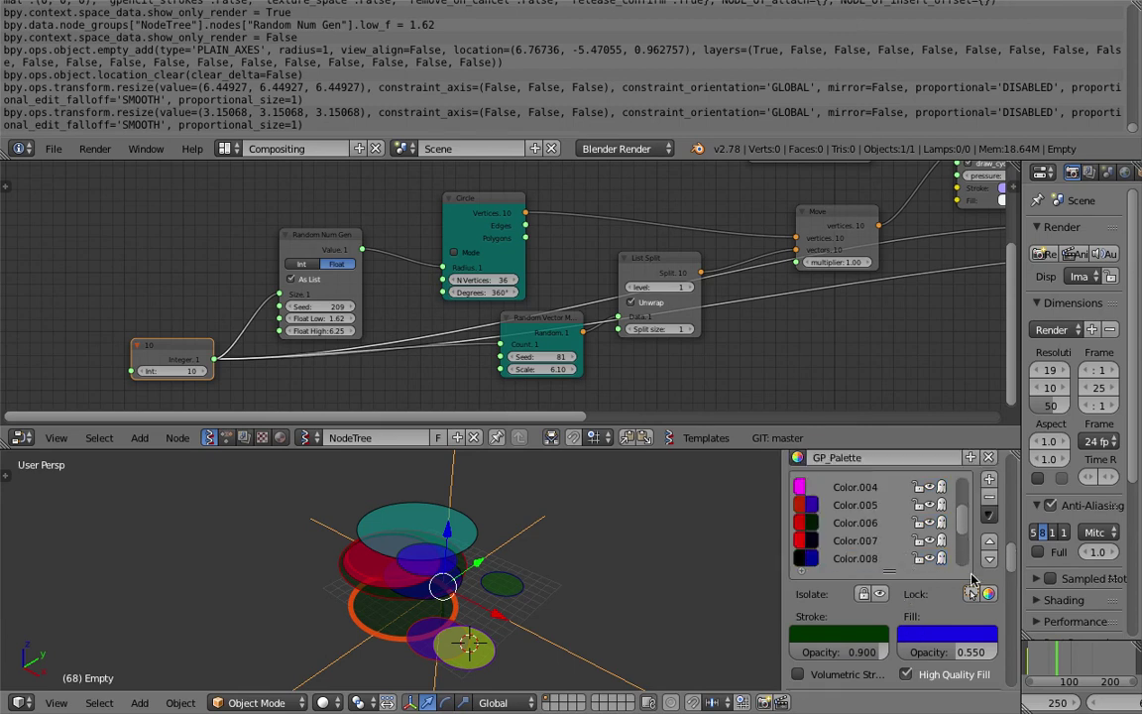
scroll(929, 578, "up", 5)
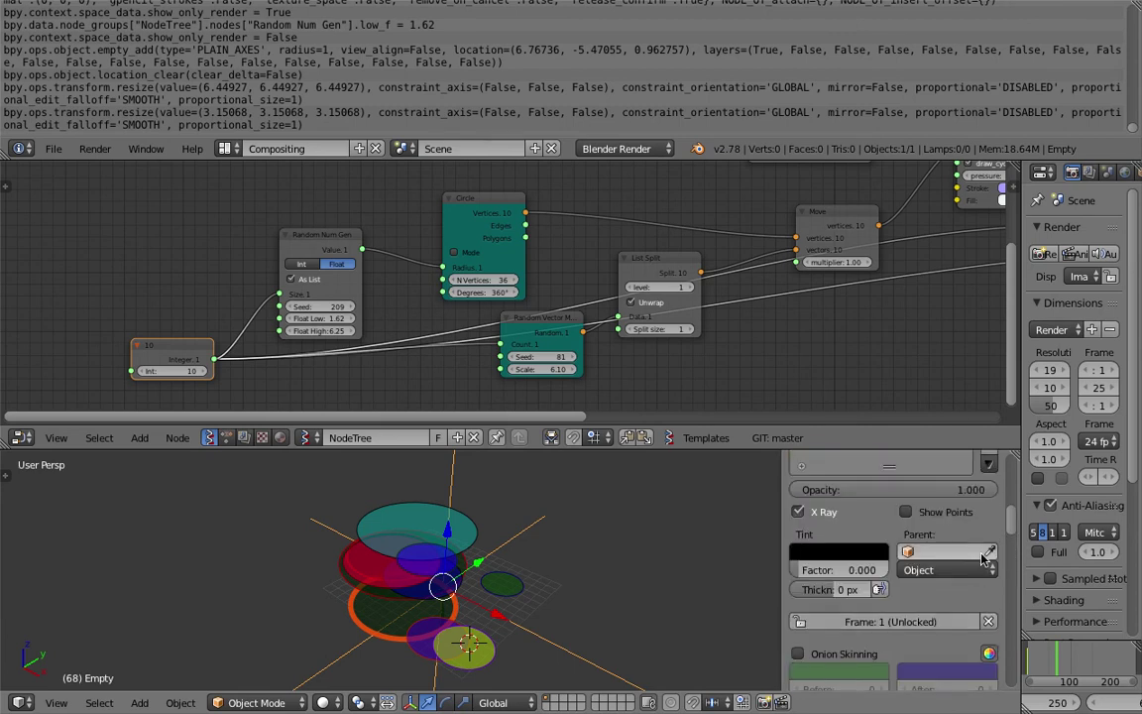
scroll(952, 516, "up", 1)
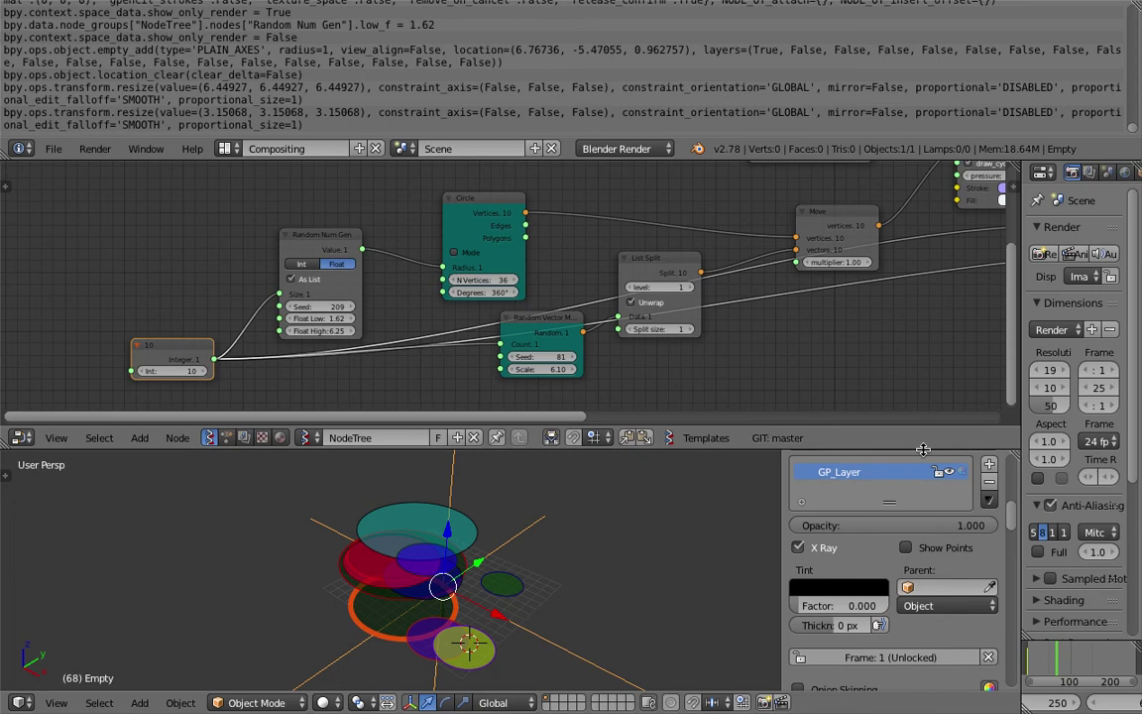
left_click_drag(923, 450, 918, 267)
scroll(943, 359, "up", 2)
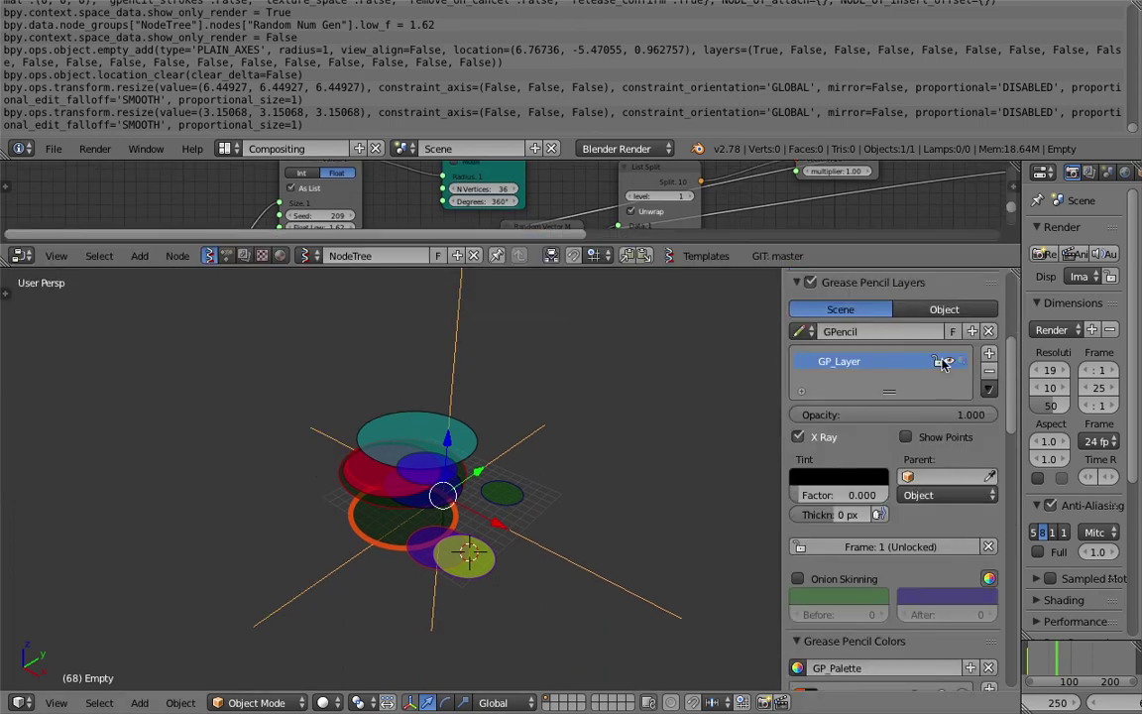
scroll(949, 375, "down", 6)
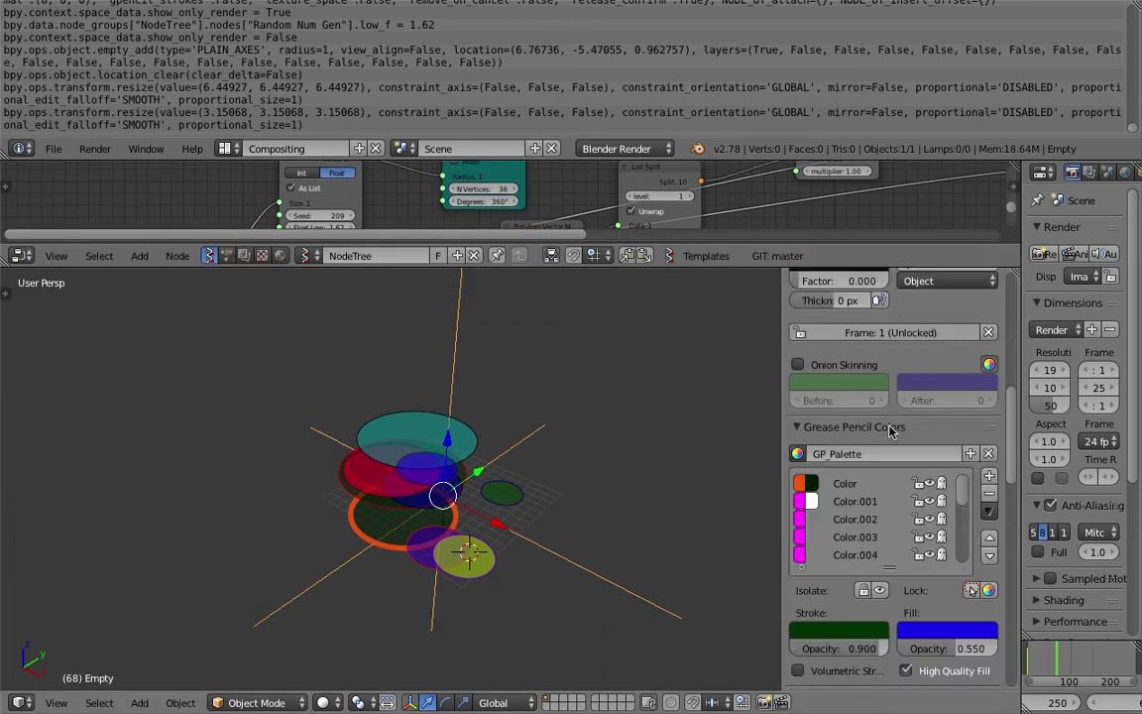
scroll(890, 426, "down", 10)
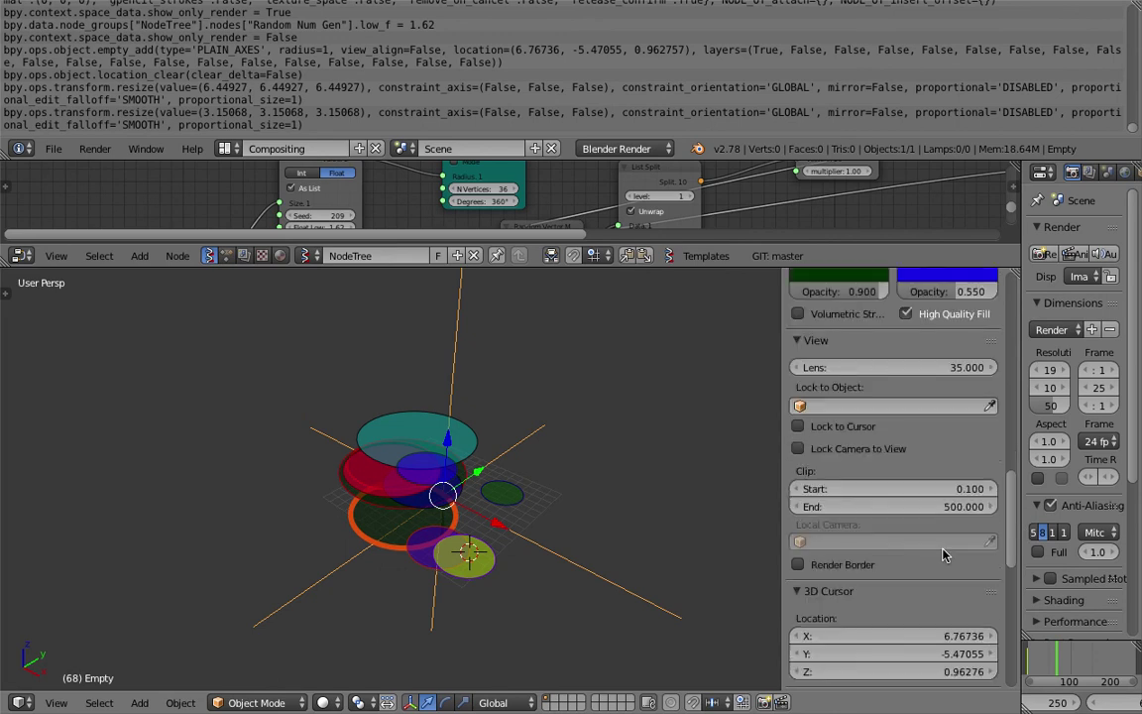
scroll(944, 555, "down", 11)
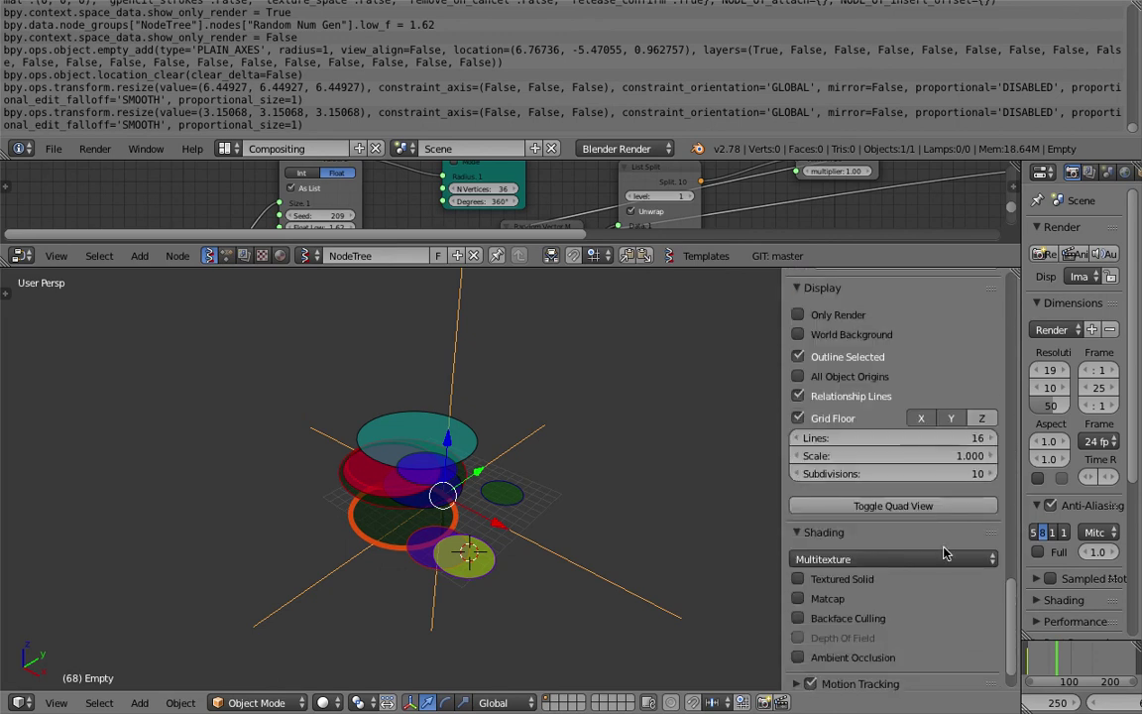
scroll(944, 553, "up", 20)
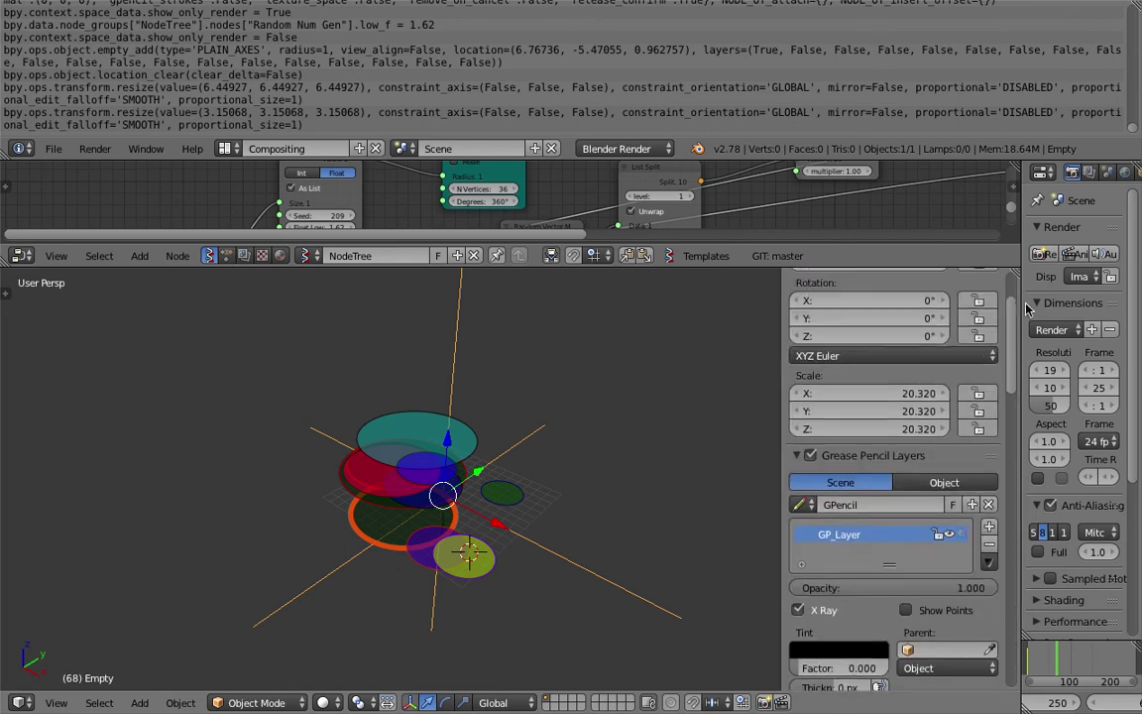
Step: Set the Empty object as the parent of the grease pencil layer GP_Layer
scroll(904, 368, "up", 3)
scroll(904, 368, "down", 4)
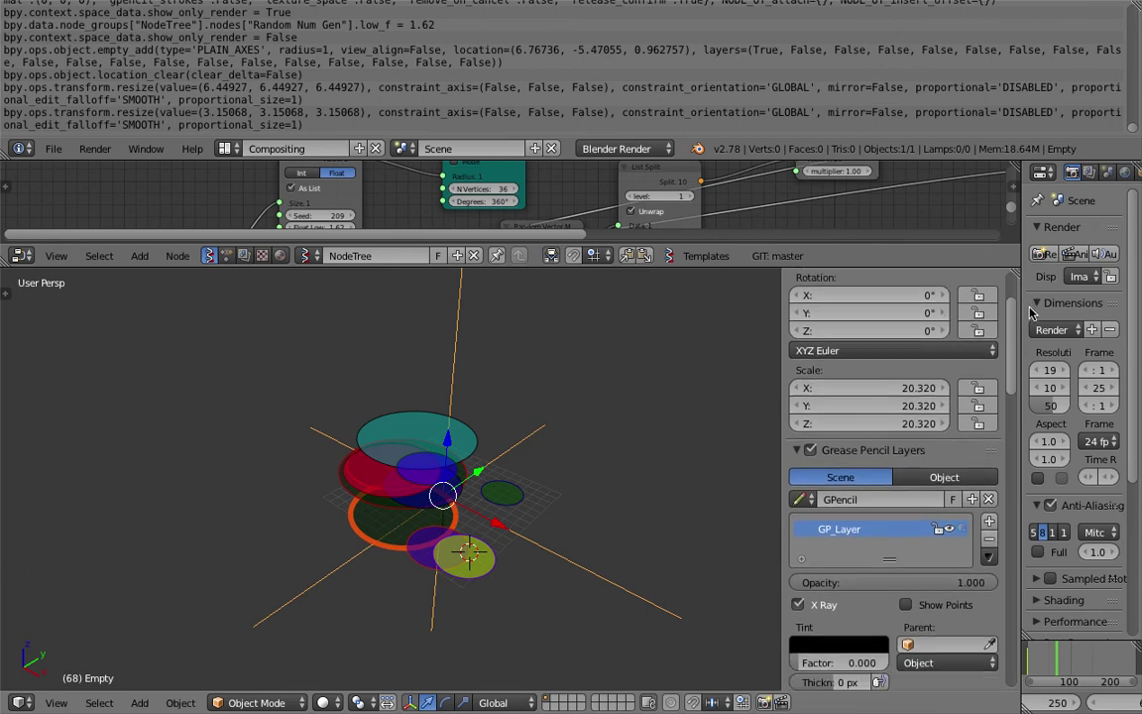
scroll(903, 457, "down", 7)
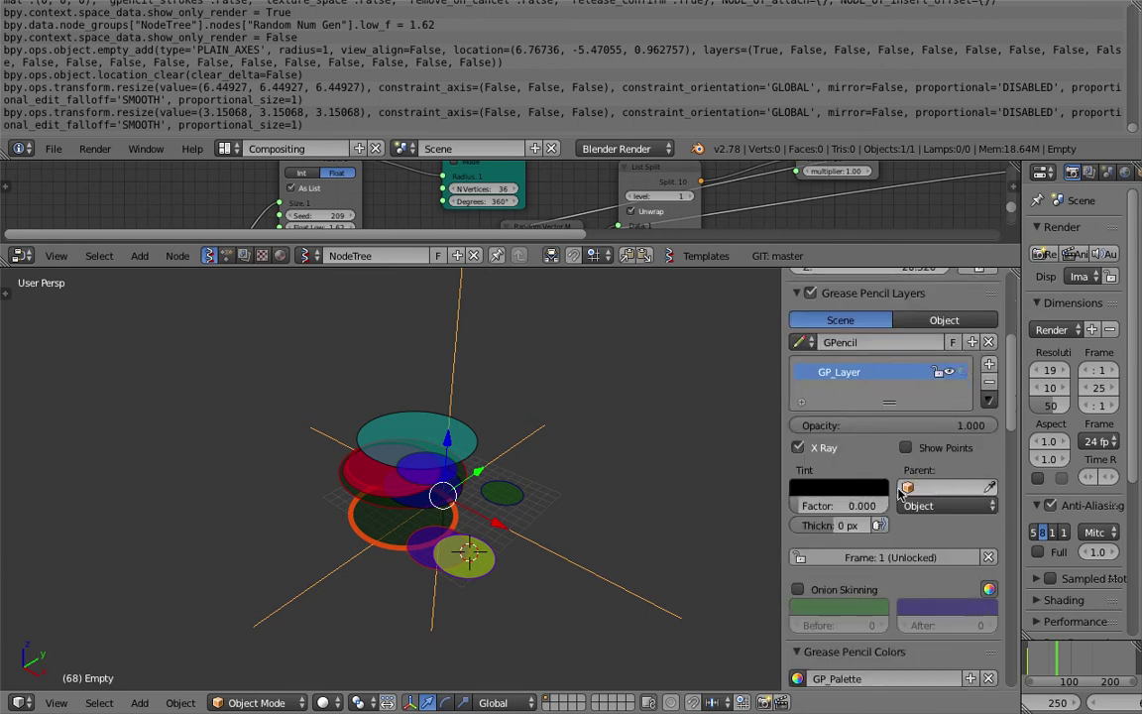
left_click(920, 485)
left_click(913, 513)
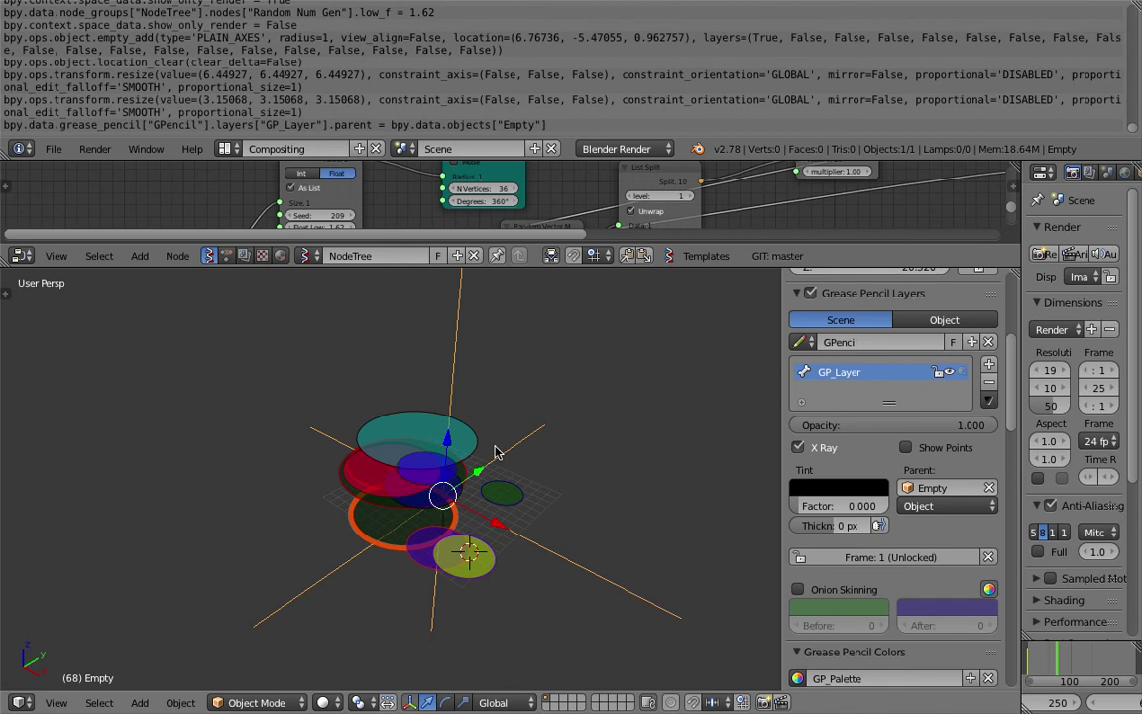
Step: Test the layer's parenting by trying to move, scale and freely rotate the empty
key("g")
key("Escape")
key("s")
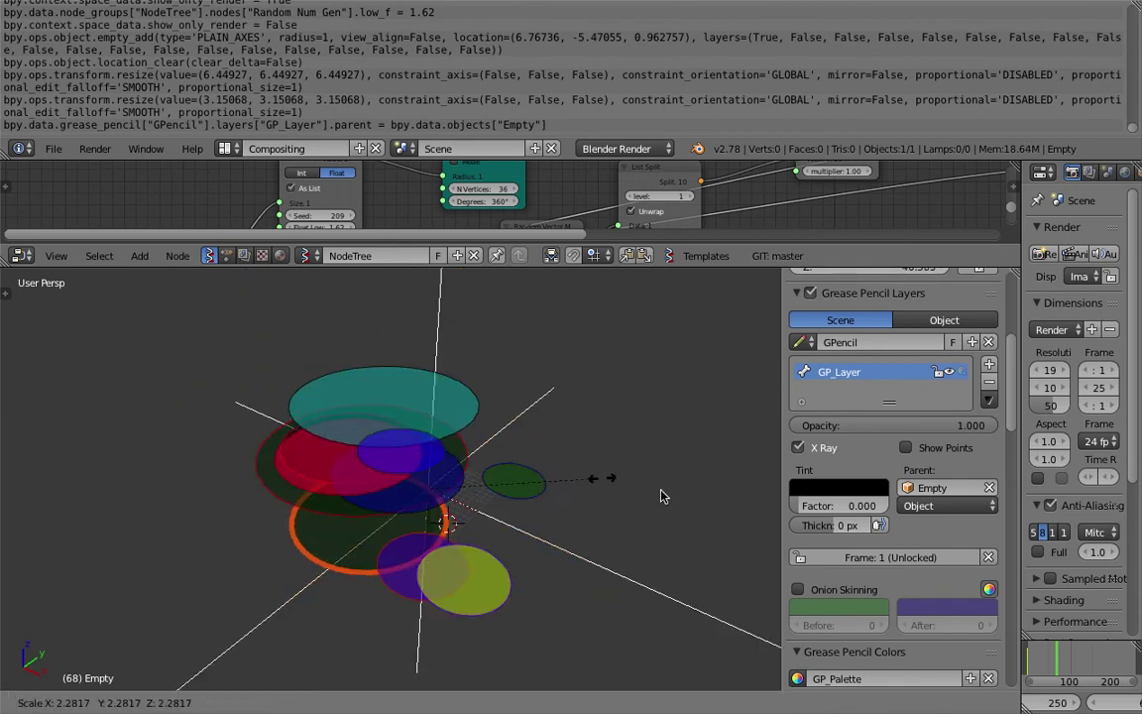
key("Escape")
key("r")
key("r")
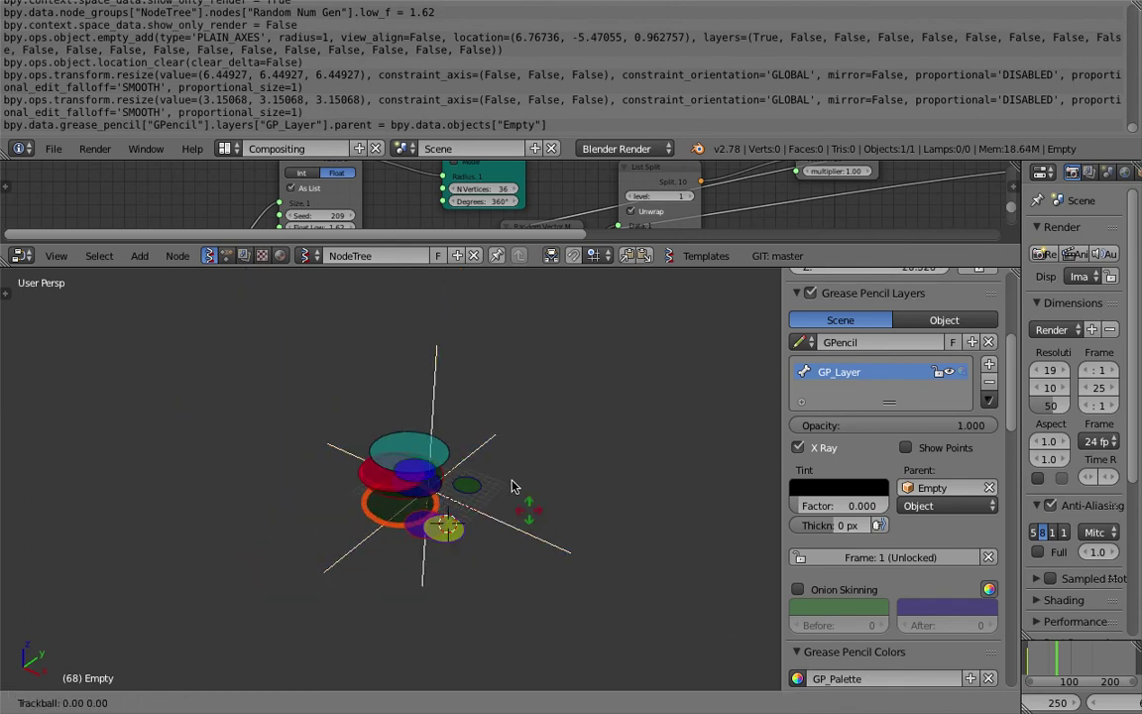
left_click(561, 486)
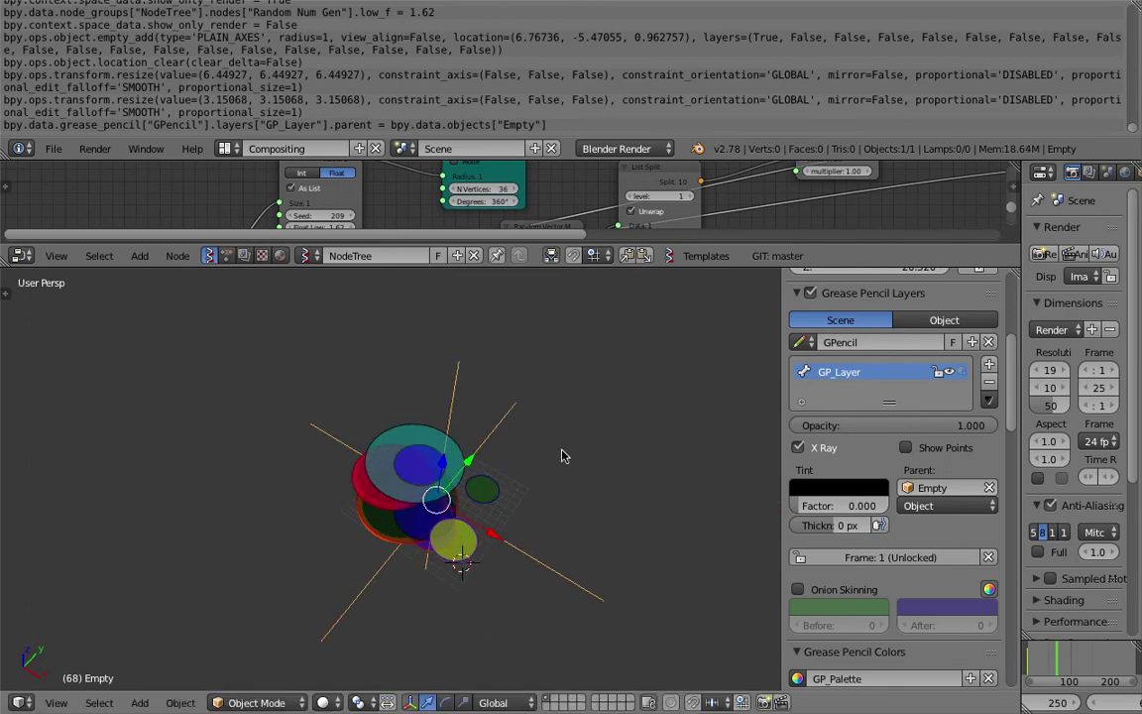
Step: Enlarge the node editor, give the node tree a fake user and save the file
left_click_drag(578, 266, 579, 506)
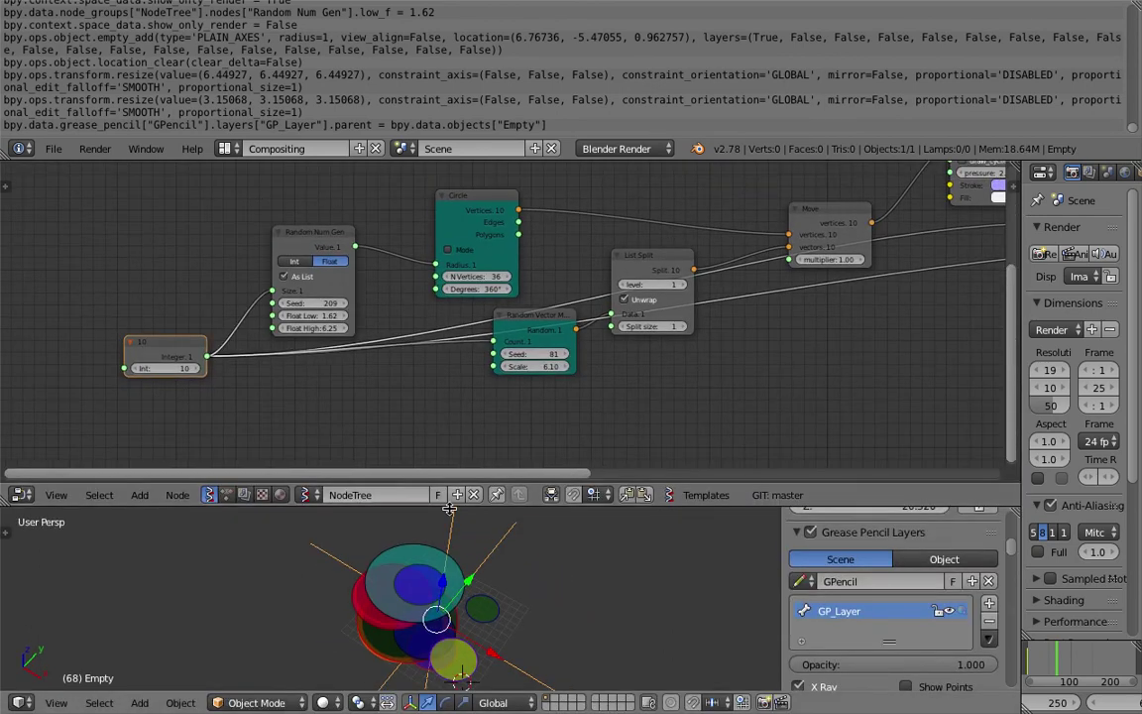
key("ctrl+s")
left_click(407, 327)
Step: Set the Integer node to 40, enlarge the 3D viewport and view the circles from another angle
scroll(290, 342, "up", 2)
left_click_drag(219, 348, 249, 348)
middle_click_drag(321, 240, 226, 349)
middle_click_drag(453, 428, 446, 308)
middle_click_drag(535, 595, 587, 536)
left_click_drag(649, 507, 605, 335)
scroll(535, 456, "up", 2)
middle_click_drag(534, 456, 566, 472)
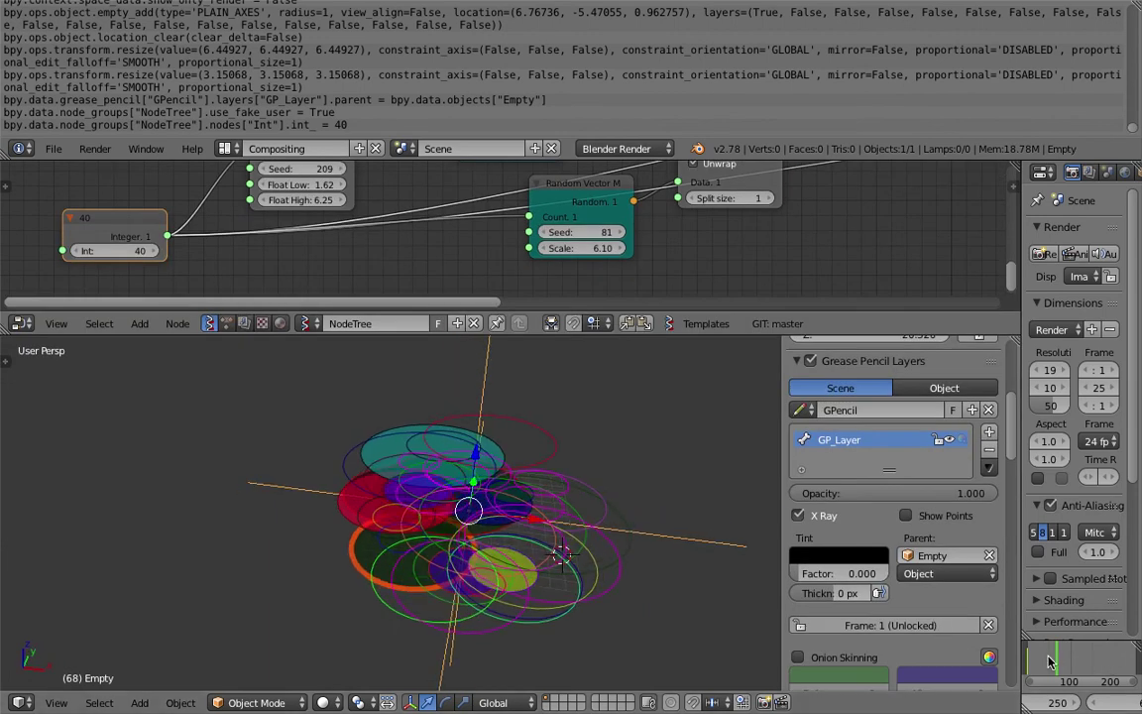
Step: Scrub the timeline to refresh the circles and set the seed of the Random Vector node feeding List Split to 258
left_click(1049, 659)
middle_click_drag(570, 527, 619, 433)
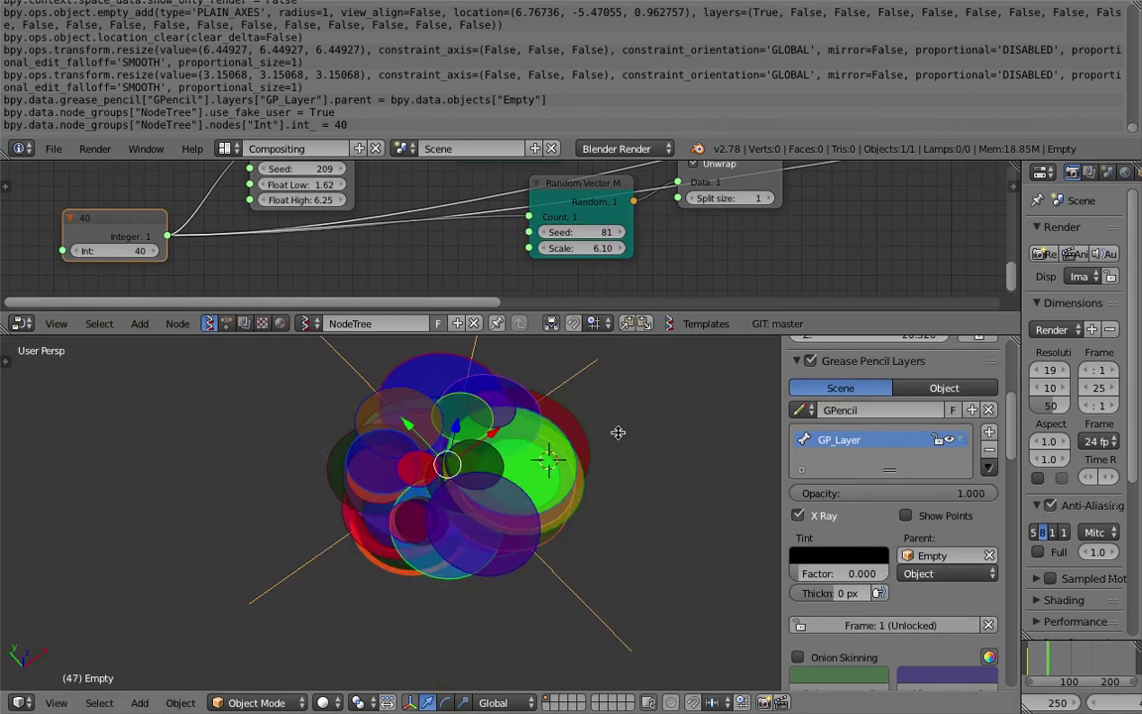
middle_click_drag(714, 240, 513, 268)
left_click_drag(366, 263, 488, 401)
middle_click_drag(553, 531, 501, 591)
scroll(540, 311, "down", 1)
middle_click_drag(541, 311, 564, 330)
middle_click_drag(605, 287, 495, 287)
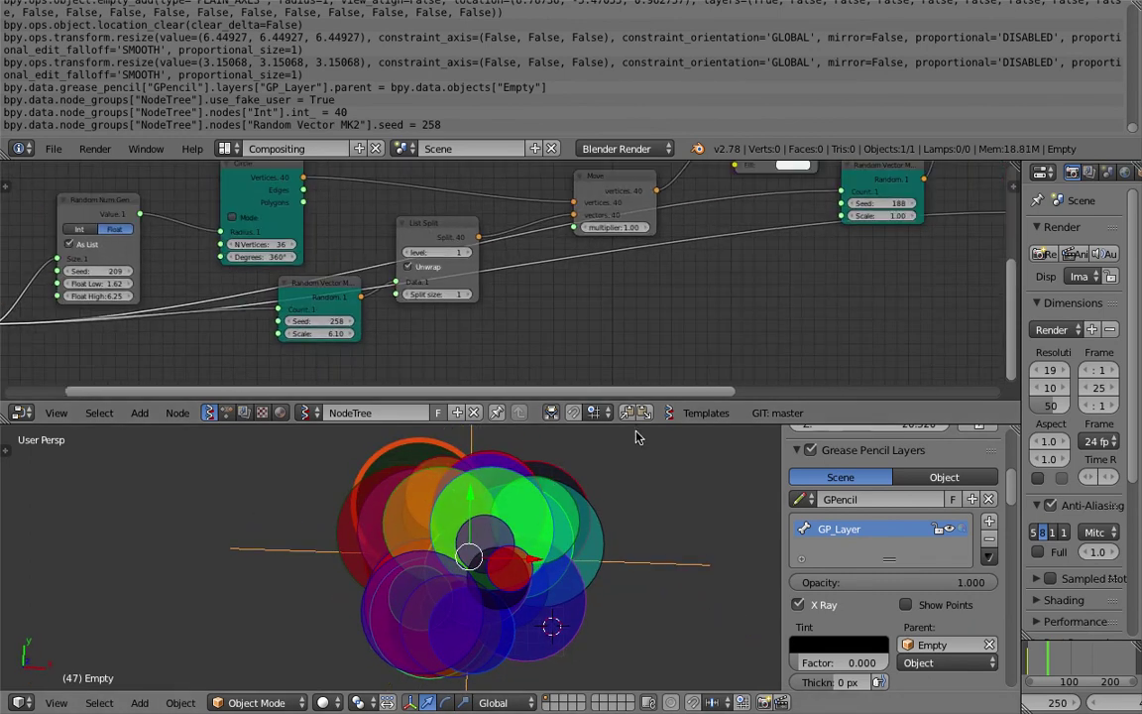
Step: Enlarge the node editor and spread apart the three Object ID Set MK2 nodes, the fill-colour Random Vector node and the Float node
left_click_drag(634, 424, 633, 519)
middle_click_drag(689, 343, 449, 325)
middle_click_drag(534, 607, 542, 539)
mouse_move(642, 393)
middle_mouse_down()
mouse_move(542, 343)
mouse_move(508, 422)
middle_mouse_up()
middle_click_drag(630, 342, 534, 403)
left_click_drag(568, 354, 580, 340)
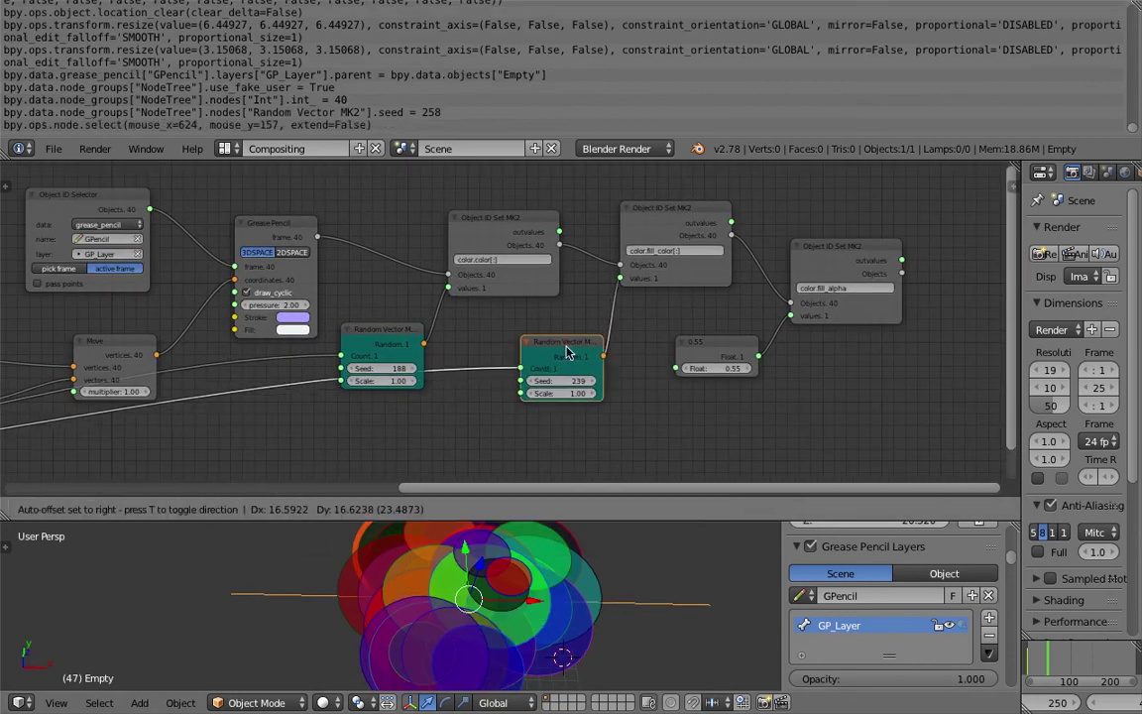
left_click_drag(506, 218, 543, 190)
left_click_drag(673, 210, 709, 199)
left_click_drag(849, 250, 889, 229)
left_click_drag(725, 354, 778, 335)
Step: Reposition the Random Vector, Grease Pencil, Move and Object ID Selector nodes, then save over sv_gp_cycles_003.blend
middle_click_drag(552, 343, 603, 330)
left_click_drag(603, 330, 648, 345)
left_click_drag(501, 335, 546, 307)
middle_click_drag(546, 308, 568, 336)
left_click(386, 239)
left_click_drag(364, 221, 409, 166)
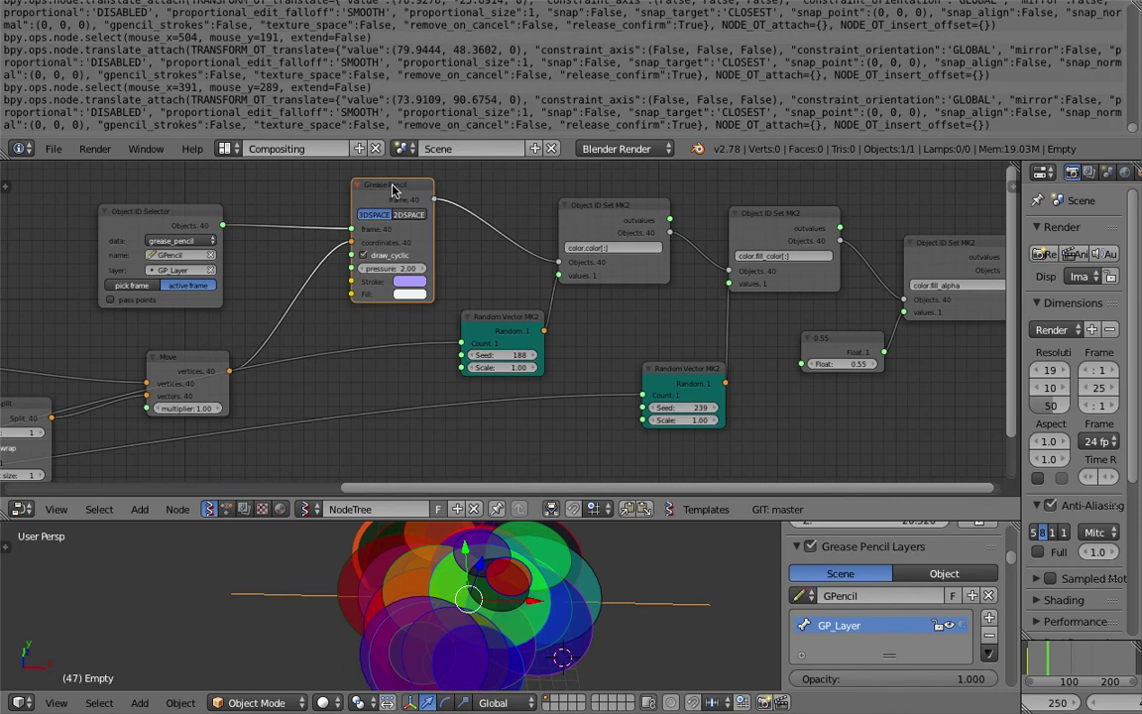
left_click_drag(174, 359, 219, 315)
left_click_drag(154, 237, 211, 199)
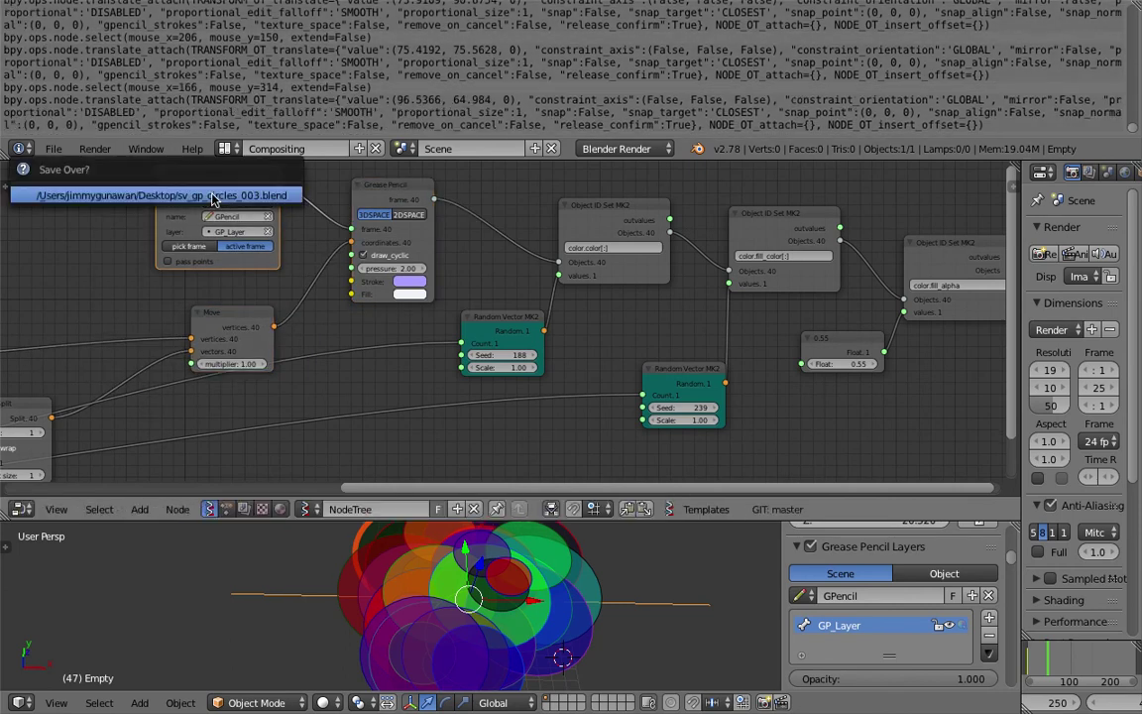
Step: Move the two colour Random Vector nodes and the color.color and color.fill_color setter nodes apart to free space between them
middle_click_drag(510, 276, 510, 266)
left_click_drag(505, 320, 450, 325)
left_click_drag(684, 369, 696, 386)
left_click_drag(632, 209, 665, 199)
left_click(786, 205)
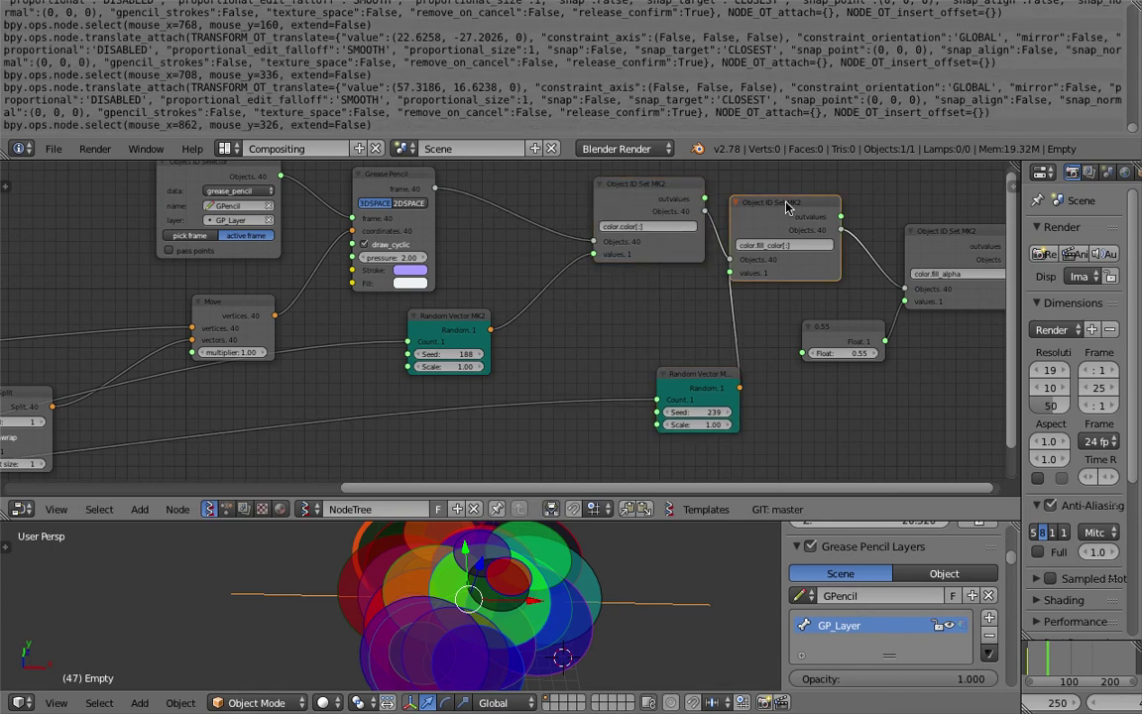
left_click_drag(786, 205, 798, 200)
scroll(545, 307, "up", 1)
middle_click_drag(537, 315, 526, 308)
left_click_drag(440, 311, 387, 315)
left_click_drag(703, 382, 750, 445)
middle_click_drag(589, 369, 592, 338)
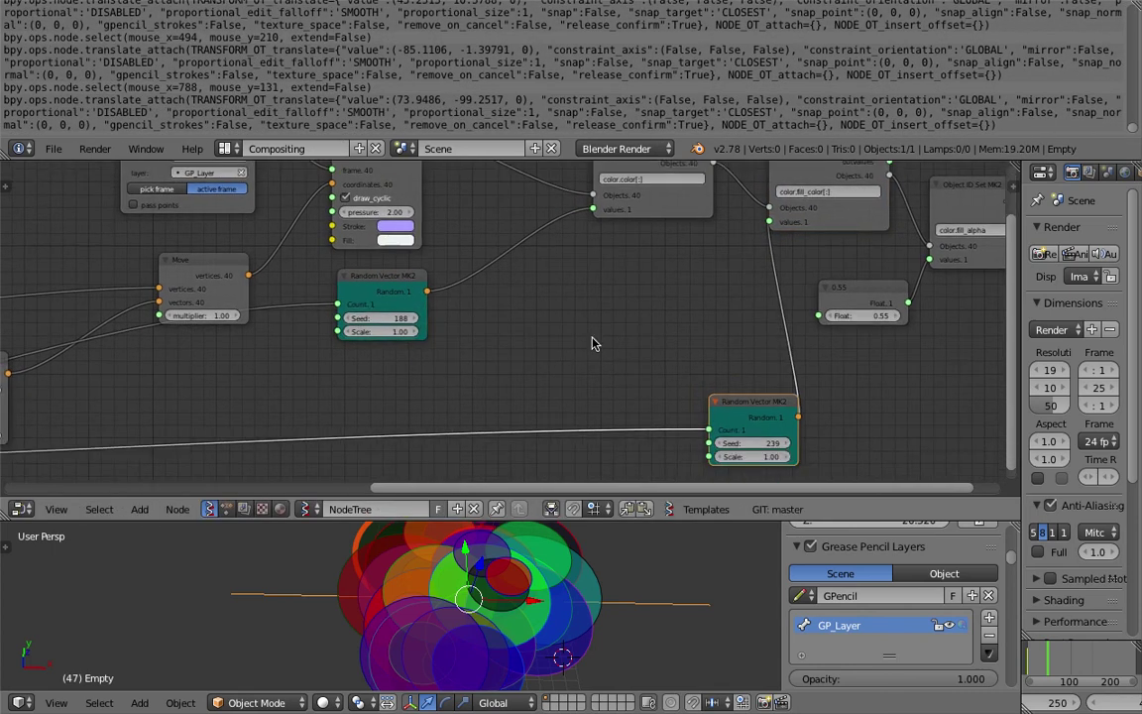
Step: Add a Color in node in the free space between the two colour Random Vector nodes
key("shift+a")
left_click(546, 335)
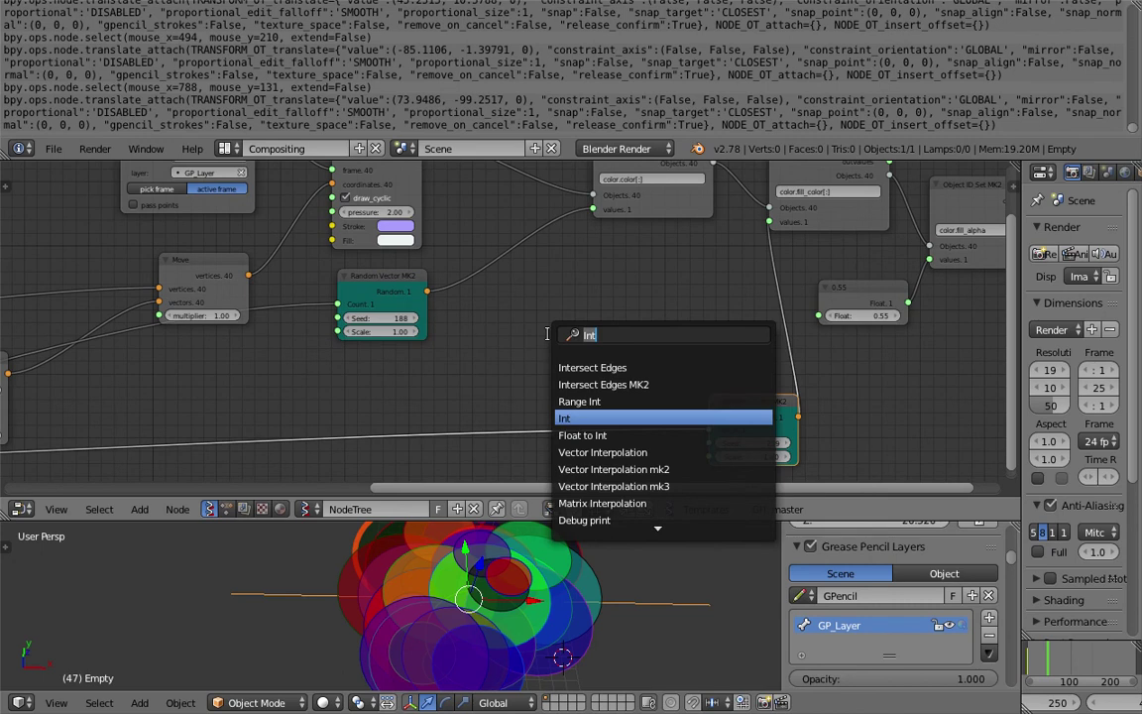
type("color i")
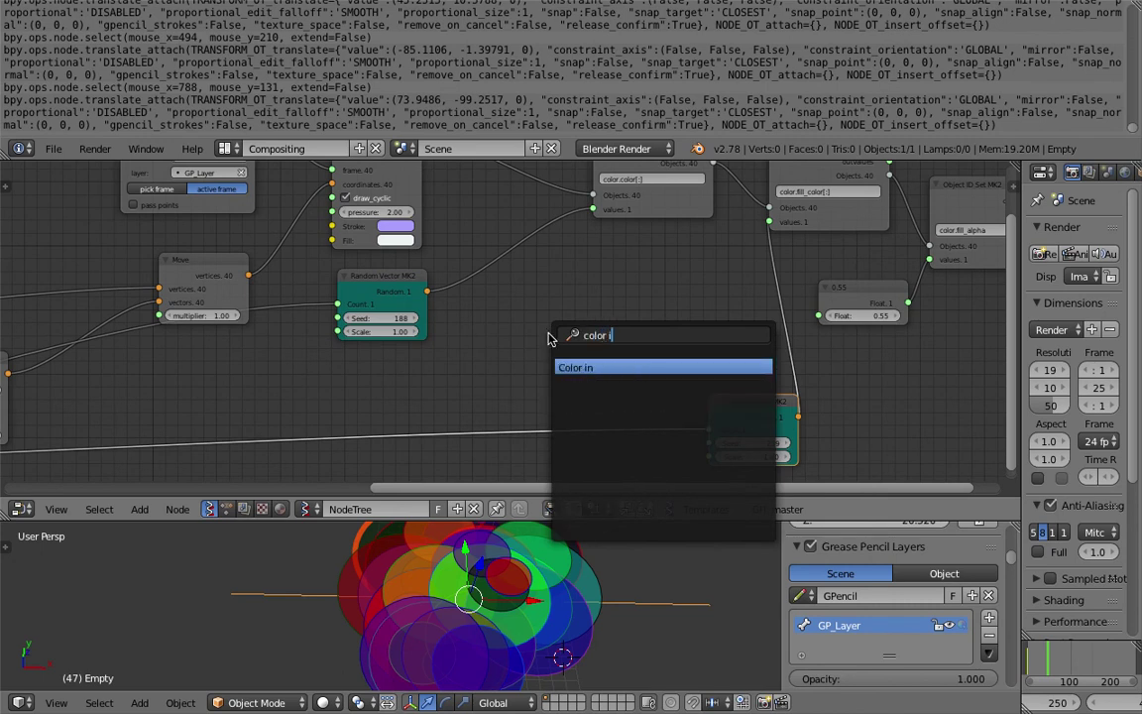
key("Return")
left_click(635, 340)
left_click_drag(626, 333, 708, 331)
Step: Switch the Color in node to HSV mode and set H, S and V to 1
middle_click_drag(673, 330, 595, 296)
scroll(540, 286, "up", 2)
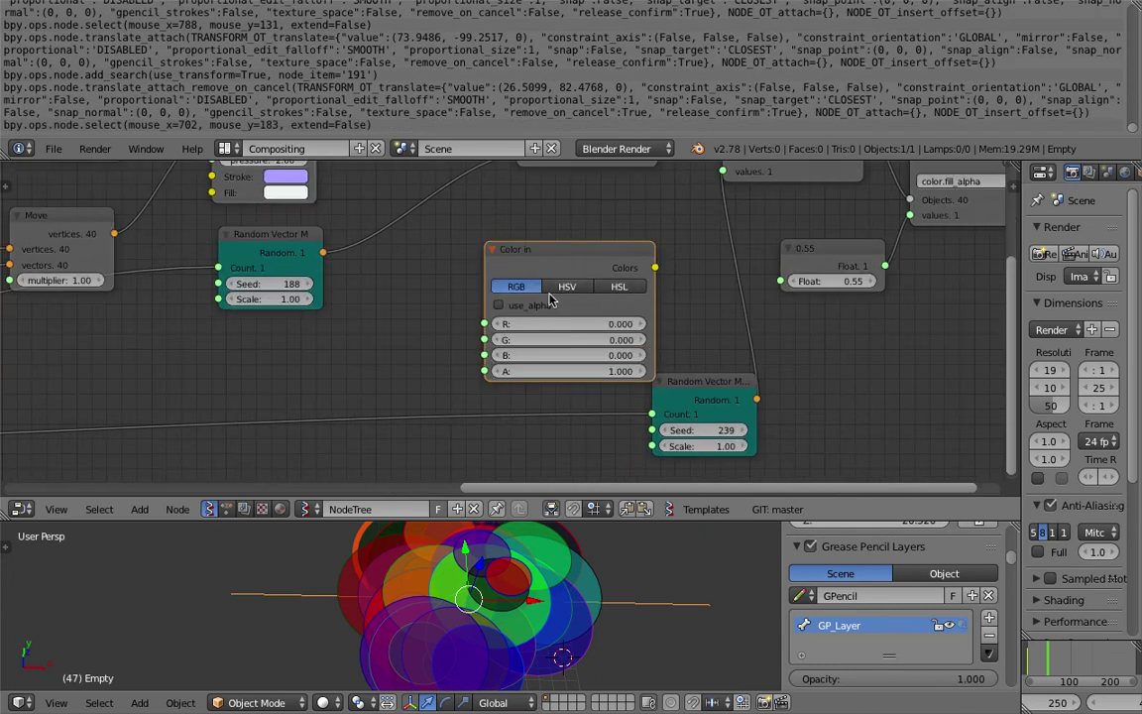
left_click(567, 288)
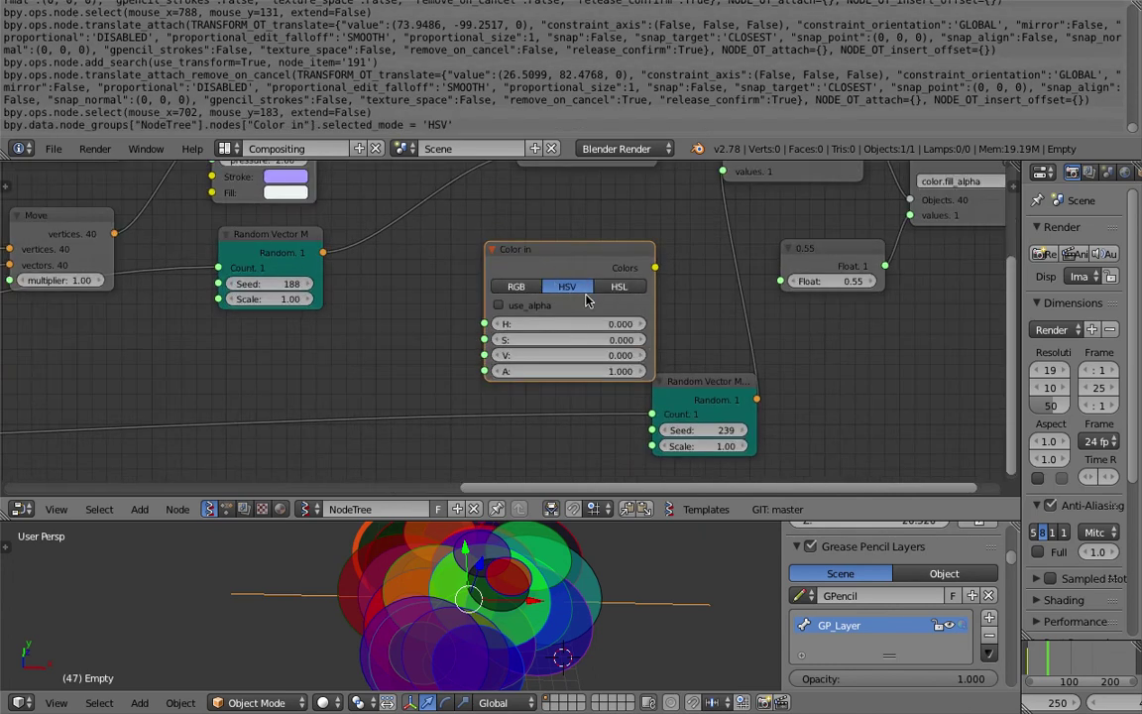
scroll(576, 252, "down", 2)
middle_click_drag(573, 284, 590, 230)
scroll(566, 306, "up", 2)
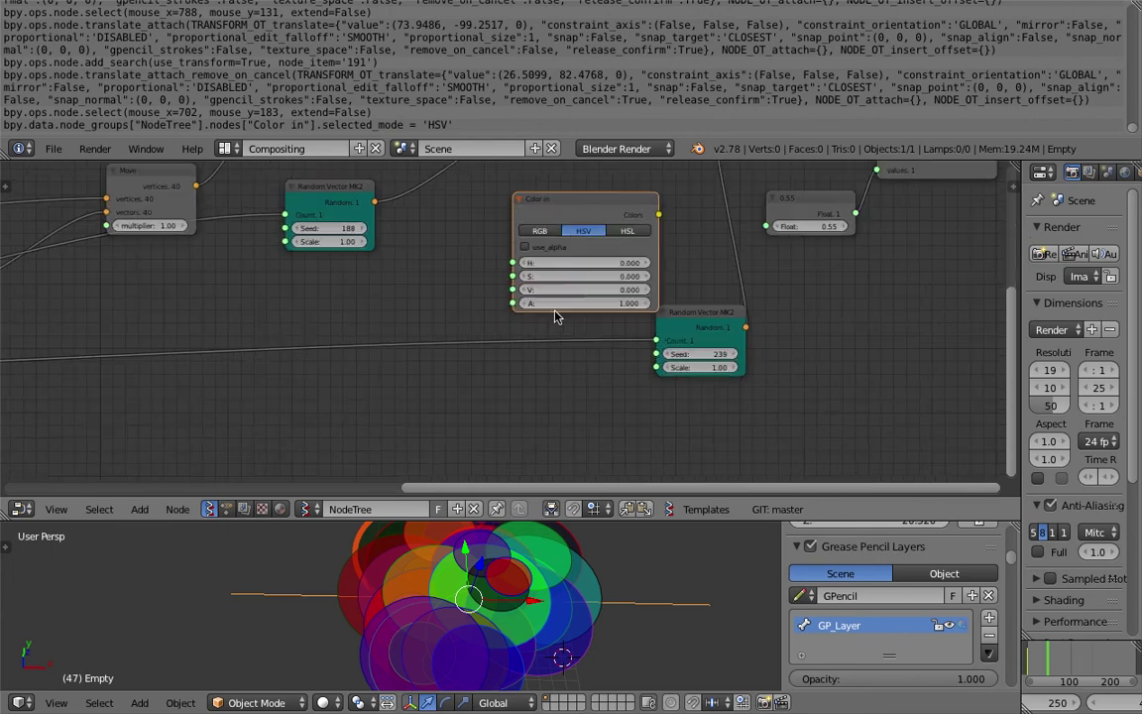
left_click_drag(612, 264, 612, 289)
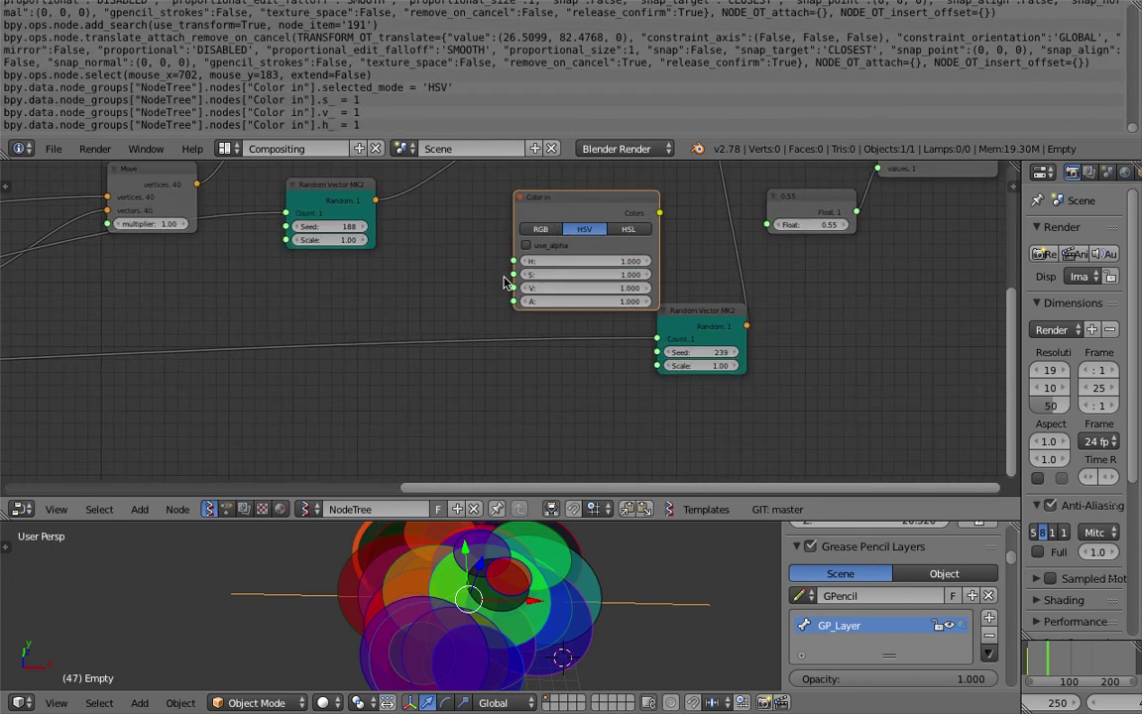
Step: Add a Random Num Gen node below the Color in node, set to Float with size 40
key("shift+a")
left_click(432, 338)
type("rand")
key("Return")
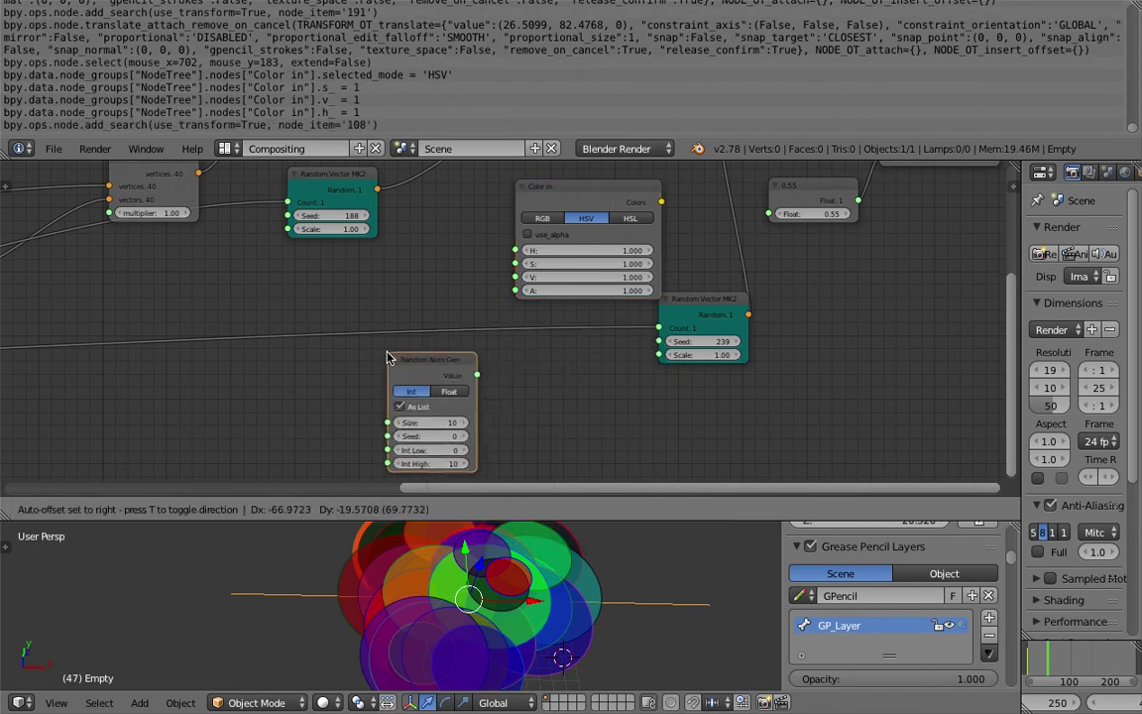
left_click(392, 355)
left_click(450, 390)
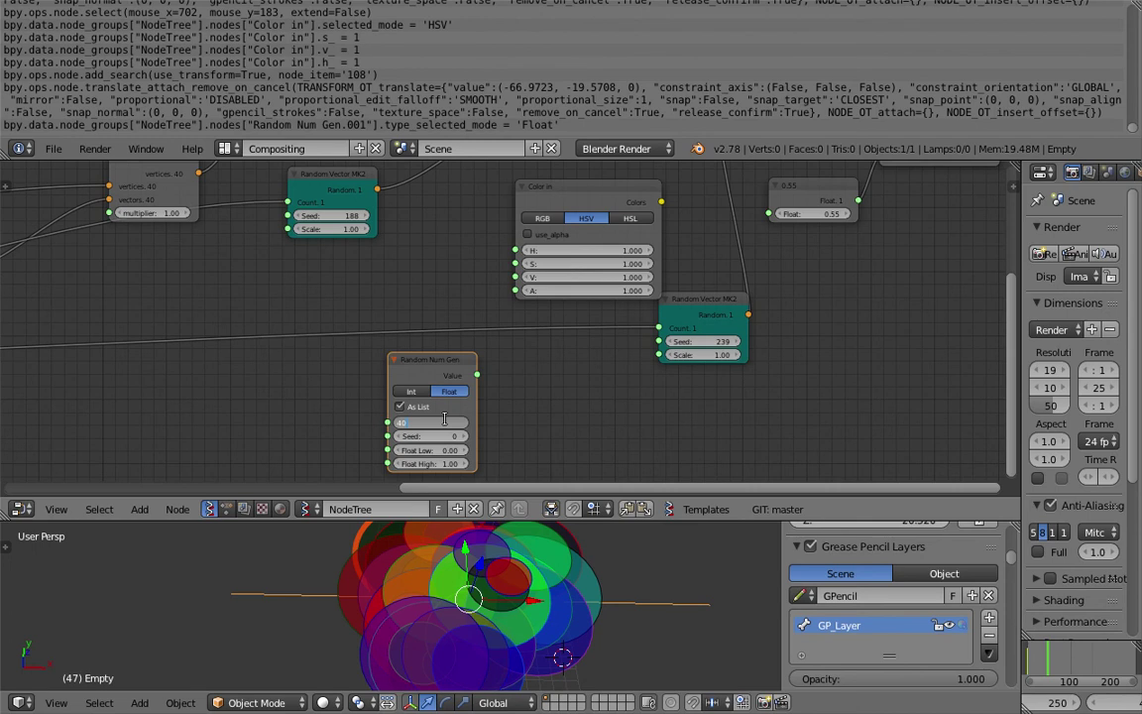
key("Return")
Step: Link the new Random Num Gen node's Value output to the H input of the Color in node
left_click_drag(475, 376, 533, 274)
left_click(475, 269)
middle_click_drag(475, 296, 411, 417)
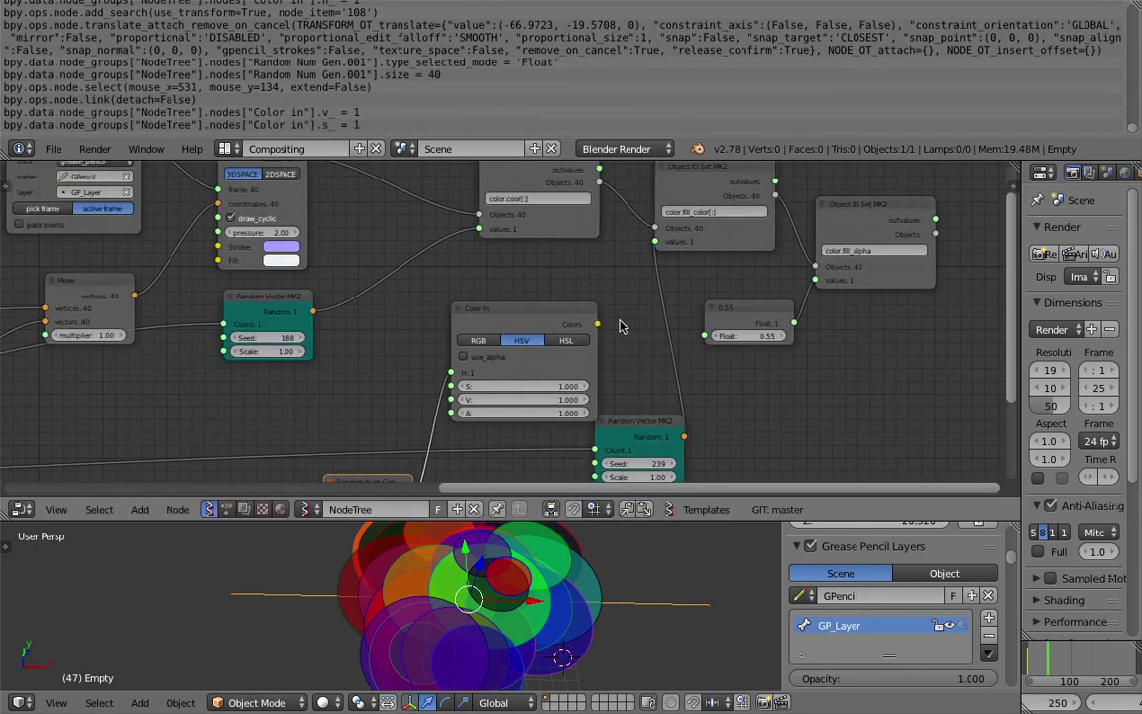
Step: Connect the Color in node's Colors output to the values of the color.color setter, reposition the node and refresh the circles
left_click_drag(599, 324, 591, 263)
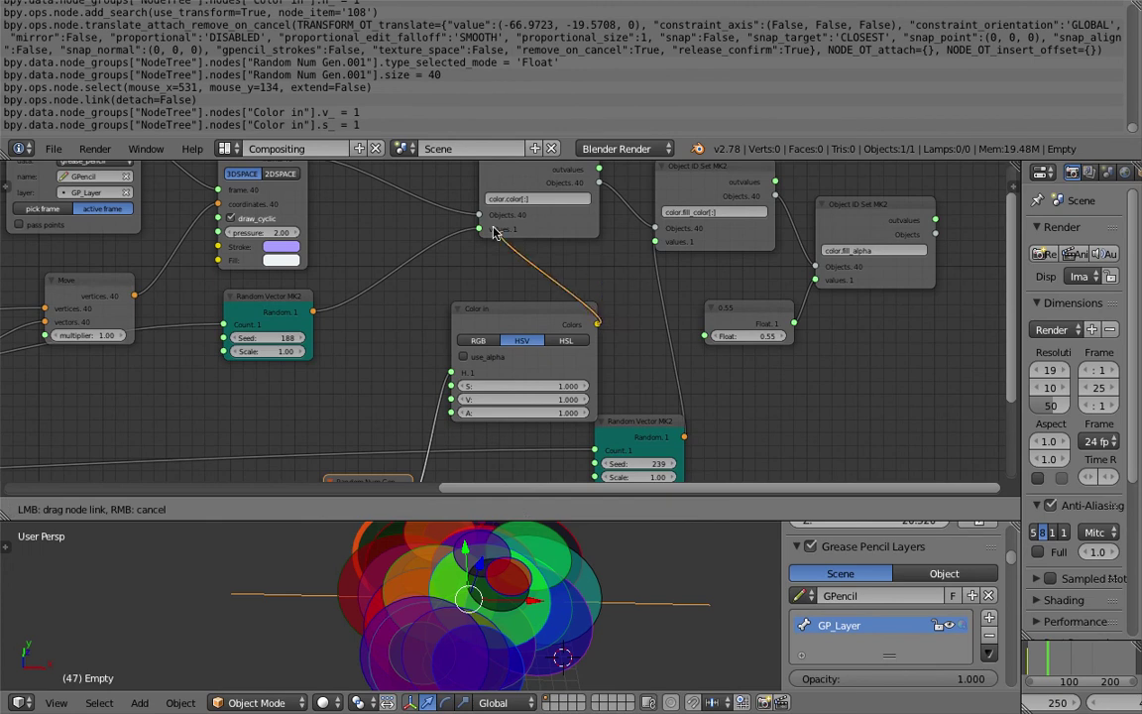
left_click_drag(527, 244, 482, 229)
left_click_drag(567, 310, 488, 282)
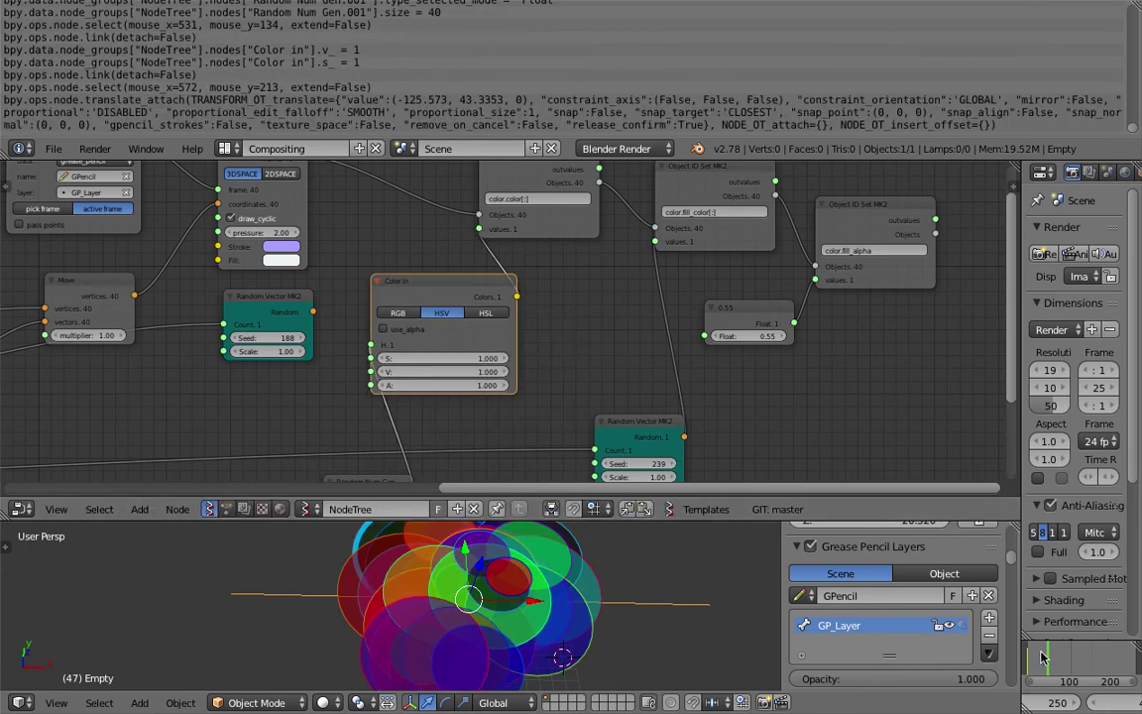
scroll(586, 585, "down", 1)
middle_click_drag(586, 585, 598, 572)
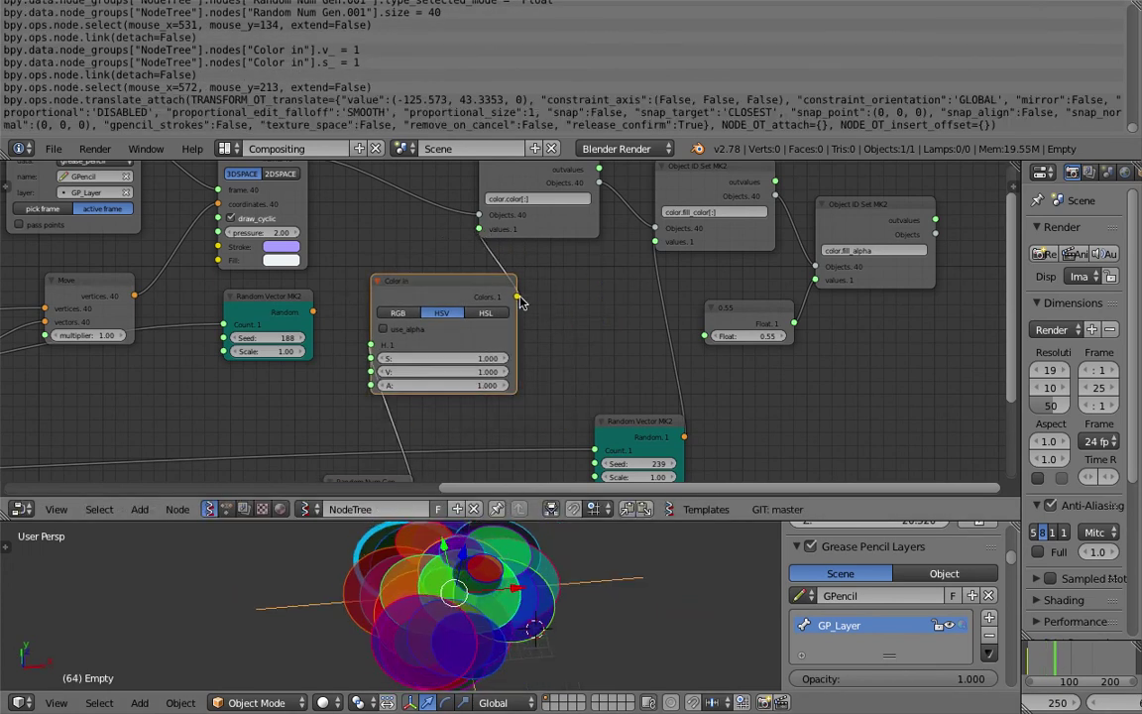
Step: Connect Colors also to the values of the color.fill_color setter and view the circles in an enlarged 3D viewport
left_click_drag(518, 296, 569, 281)
left_click_drag(653, 243, 655, 242)
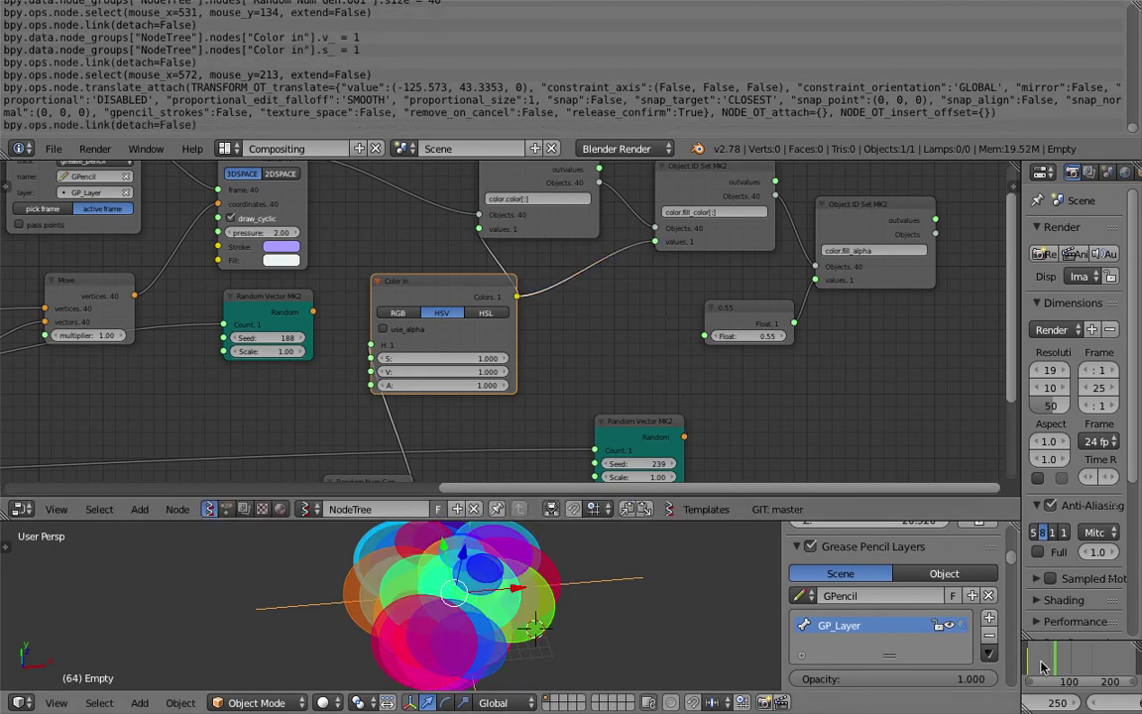
left_click_drag(583, 520, 581, 220)
middle_click_drag(512, 461, 558, 258)
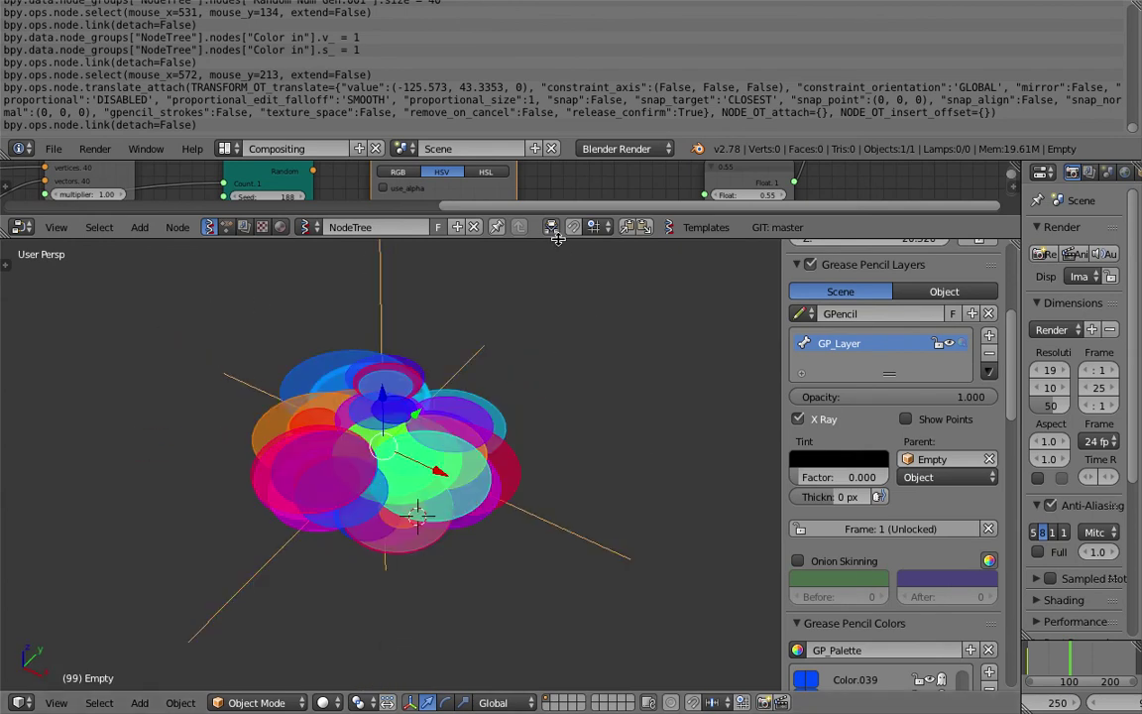
Step: Enlarge the node editor, set the Color in node's S to 0.73 and V to 0.91, and save the file
left_click_drag(558, 239, 558, 382)
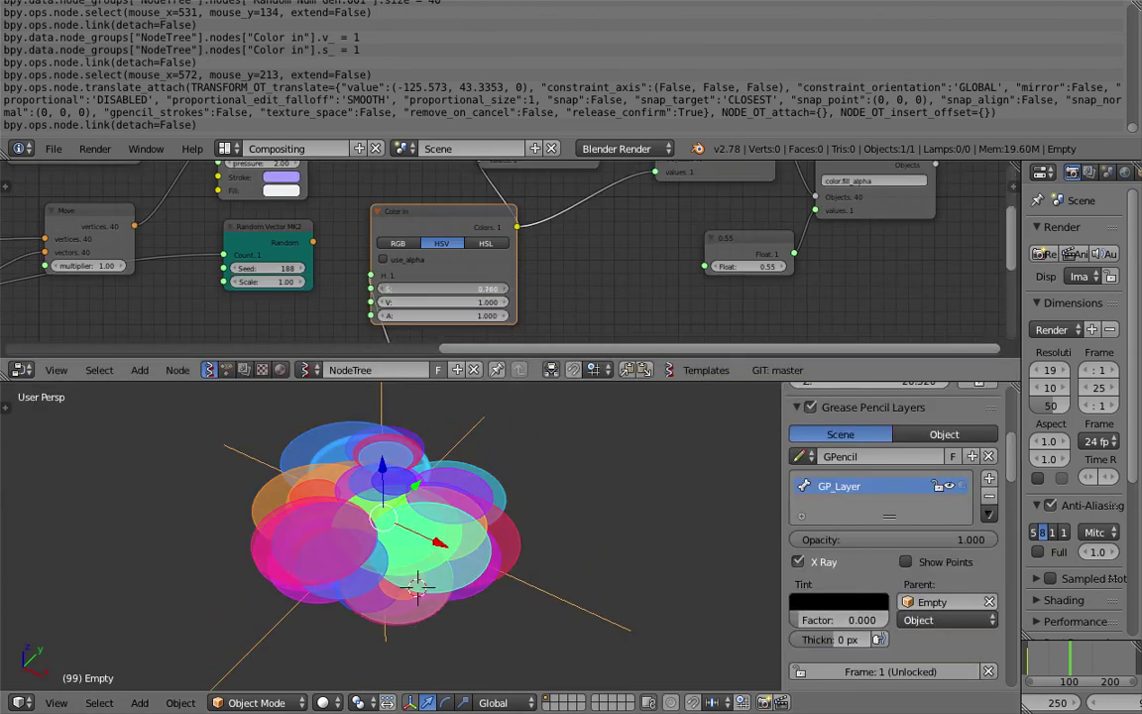
left_click_drag(441, 288, 443, 302)
middle_click_drag(466, 496, 526, 582)
key("ctrl+s")
left_click(543, 552)
Step: Switch the 3D viewport to top view, test a trackball rotation of the empty, and save the file
left_click(56, 702)
left_click(62, 622)
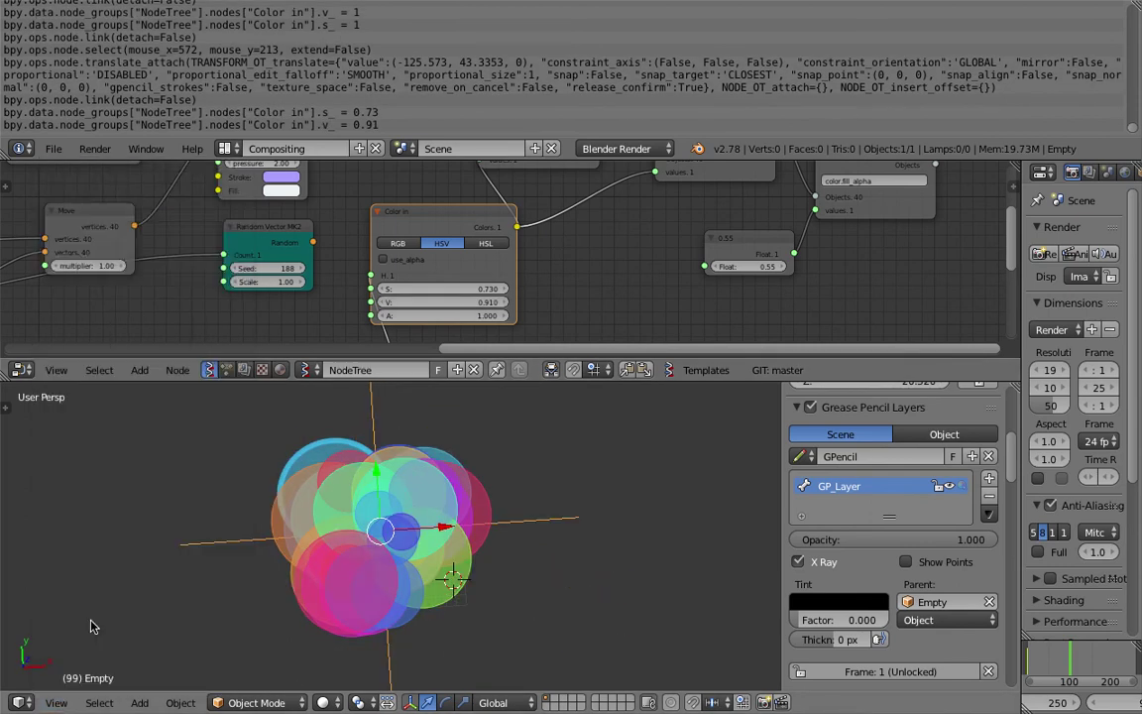
key("ctrl+s")
left_click(338, 568)
middle_click_drag(491, 566, 640, 550)
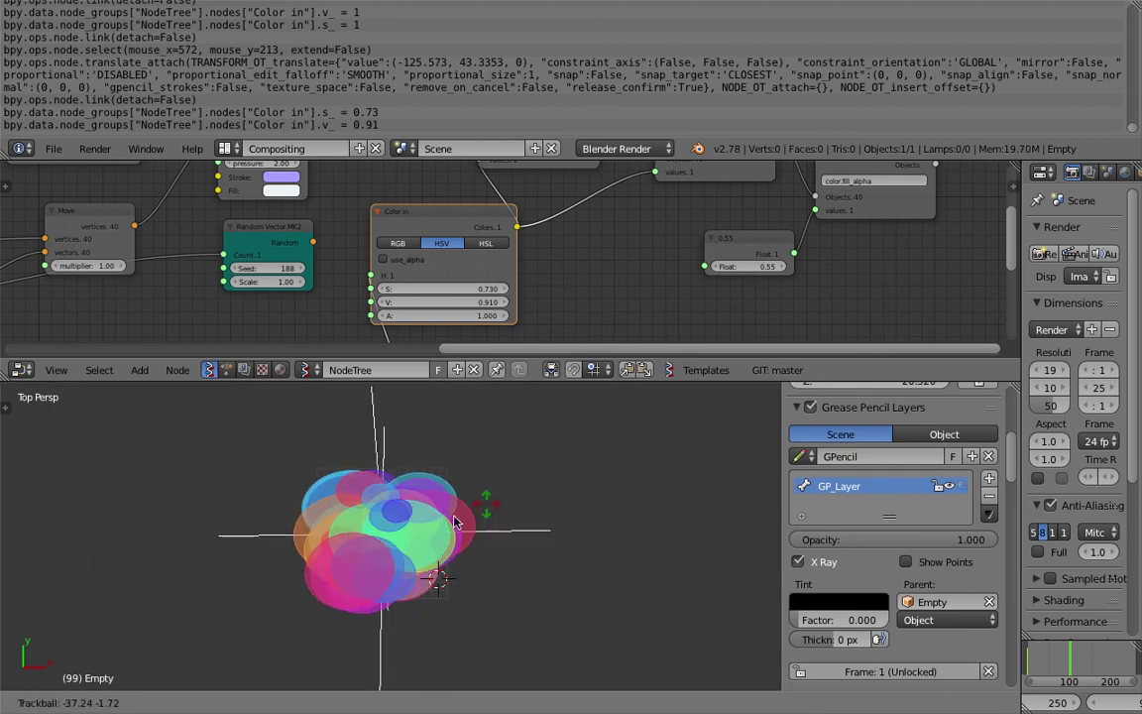
right_click(456, 522)
scroll(447, 519, "up", 2)
key("ctrl+s")
left_click(404, 487)
Step: Collapse the info log area to give the node editor more height and bring the Grease Pencil nodes into view
scroll(387, 254, "down", 3)
scroll(441, 492, "down", 2)
scroll(307, 539, "up", 4)
scroll(455, 507, "down", 2)
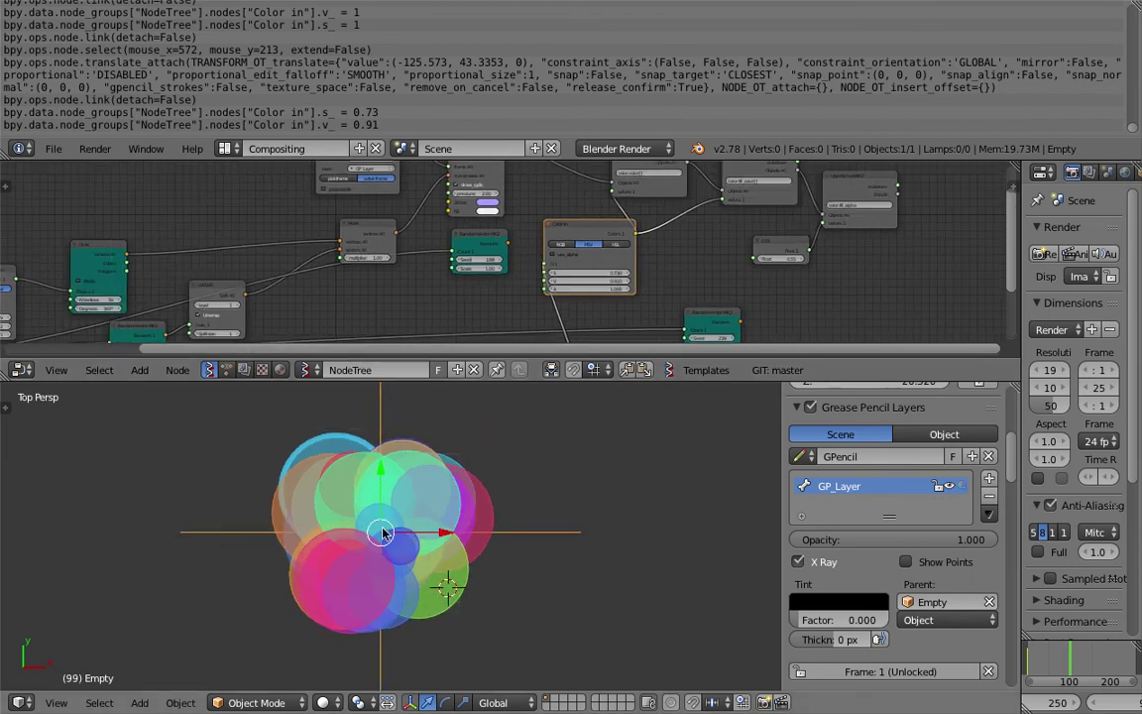
middle_click_drag(434, 293, 505, 305)
middle_click_drag(491, 245, 497, 333)
scroll(498, 332, "up", 2)
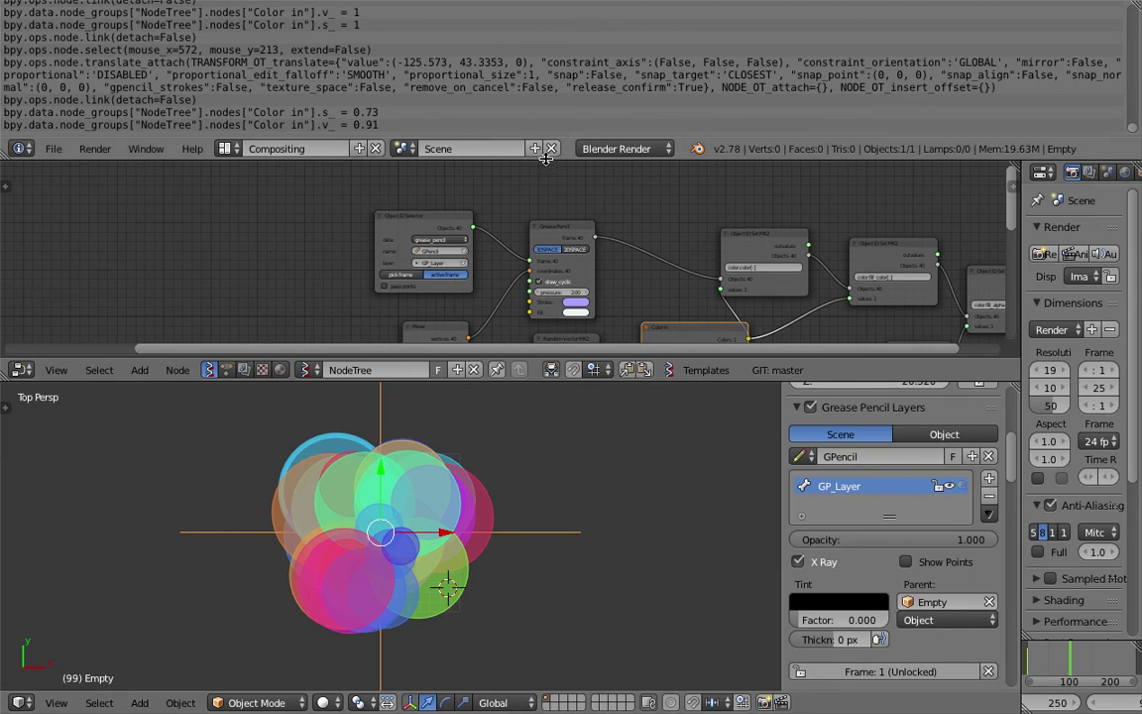
left_click_drag(546, 159, 545, 23)
scroll(555, 89, "up", 2)
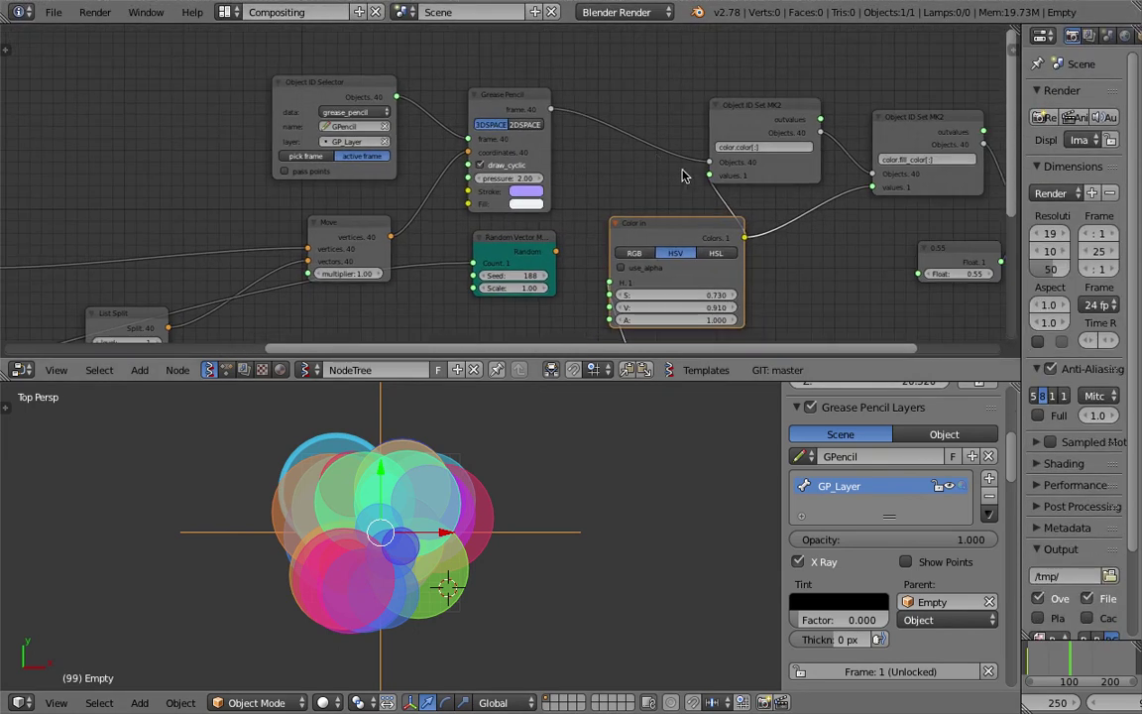
Step: Rearrange the Grease Pencil, Color in, Object ID Set MK2 and Float nodes into a more spacious layout
mouse_move(529, 103)
left_mouse_down()
mouse_move(544, 75)
mouse_move(558, 82)
left_mouse_up()
middle_click_drag(696, 117, 563, 100)
left_click_drag(568, 212, 559, 221)
middle_click_drag(540, 193, 374, 210)
left_click_drag(476, 109, 503, 80)
left_click_drag(638, 122, 653, 104)
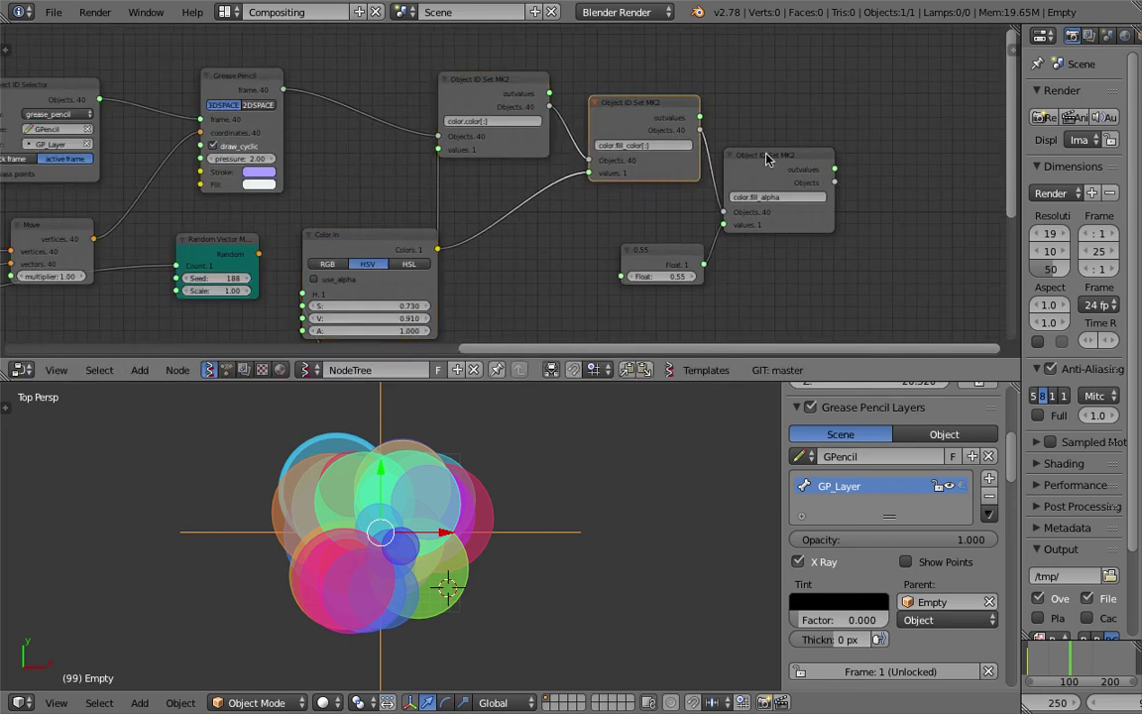
left_click_drag(757, 158, 814, 125)
left_click_drag(673, 250, 671, 229)
Step: Set the Float node that drives color.fill_alpha to 0.16
middle_click_drag(666, 222, 629, 179)
scroll(629, 179, "up", 2)
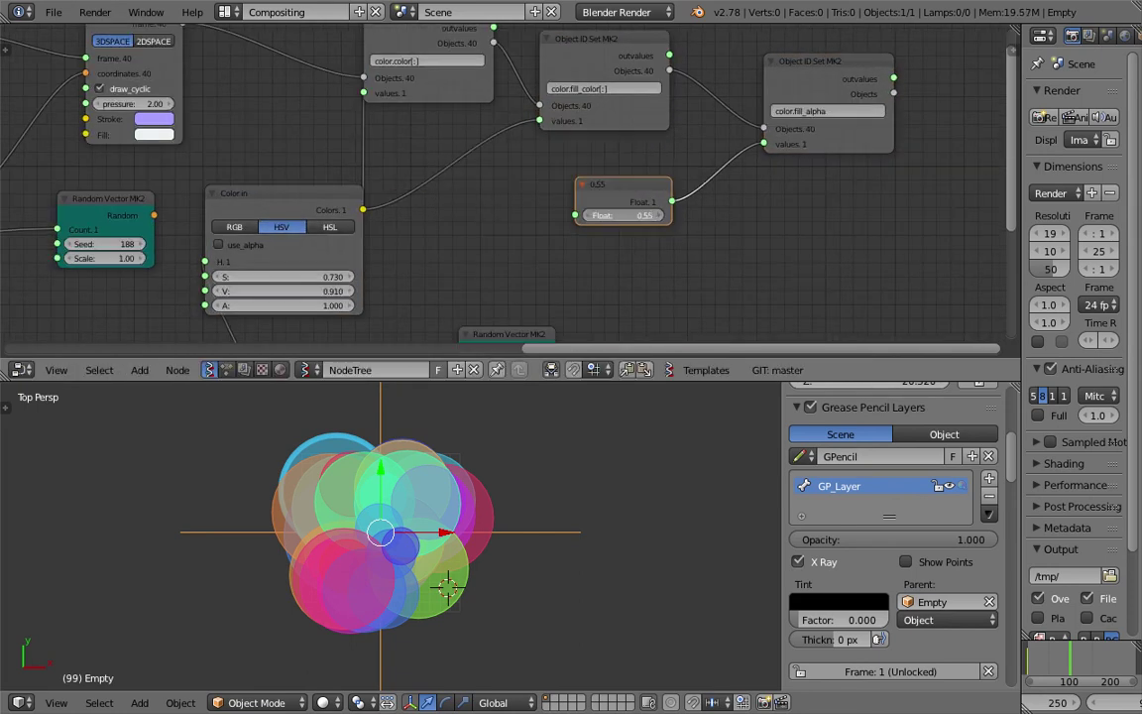
mouse_move(621, 216)
left_mouse_down()
mouse_move(585, 215)
mouse_move(613, 294)
left_mouse_up()
mouse_move(622, 220)
left_mouse_down()
mouse_move(649, 220)
mouse_move(624, 217)
left_mouse_up()
scroll(622, 220, "down", 5)
middle_click_drag(258, 260, 528, 213)
middle_click_drag(339, 230, 468, 203)
scroll(646, 217, "down", 2)
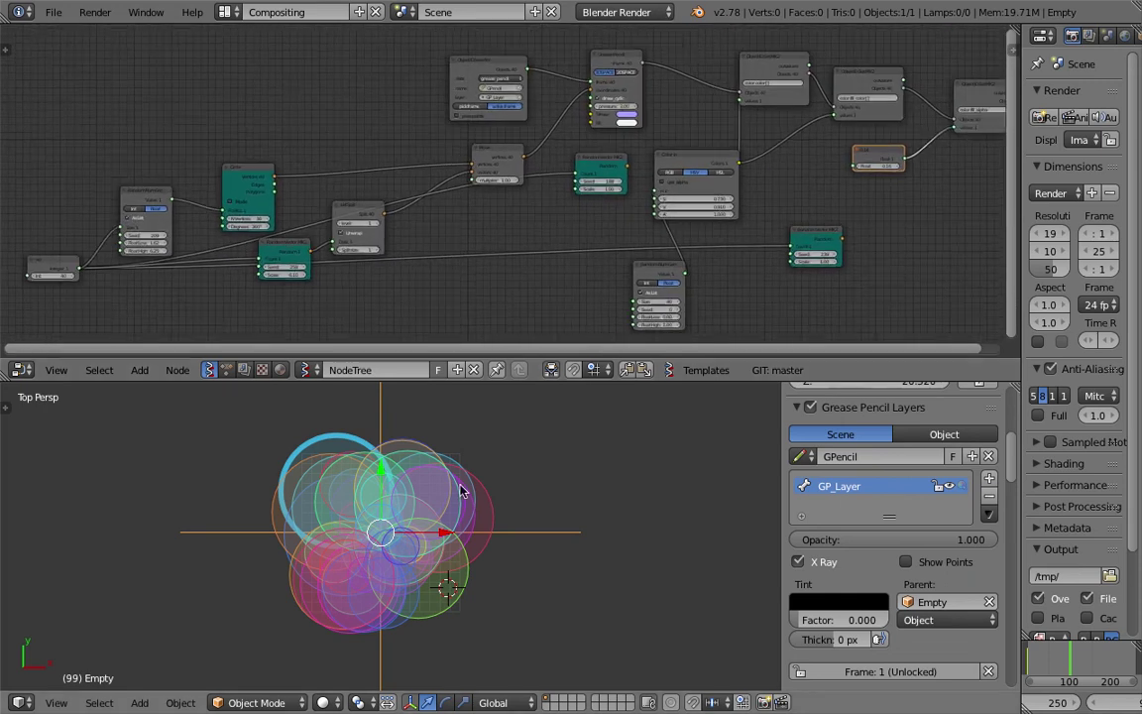
Step: Deselect the empty and set the Grease Pencil node's pressure to 0.10
key("a")
middle_click_drag(583, 507, 585, 529, "shift")
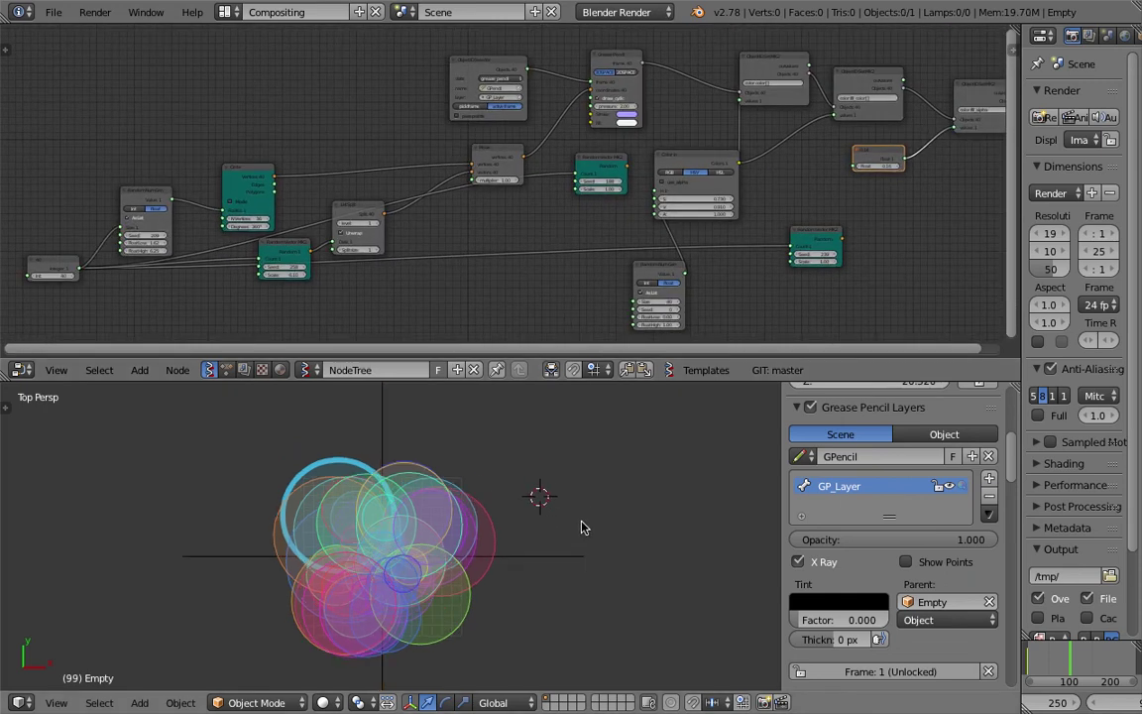
middle_click_drag(558, 199, 586, 277)
scroll(639, 244, "up", 4)
scroll(641, 244, "up", 1)
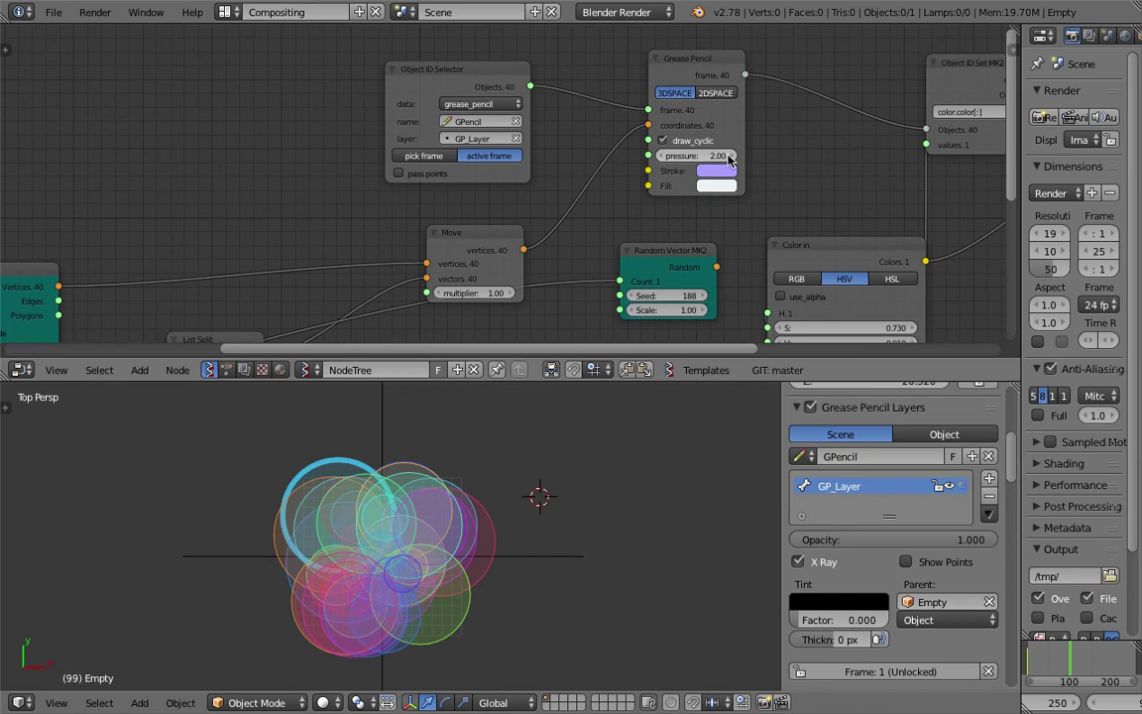
left_click_drag(729, 158, 591, 157)
scroll(567, 501, "up", 3)
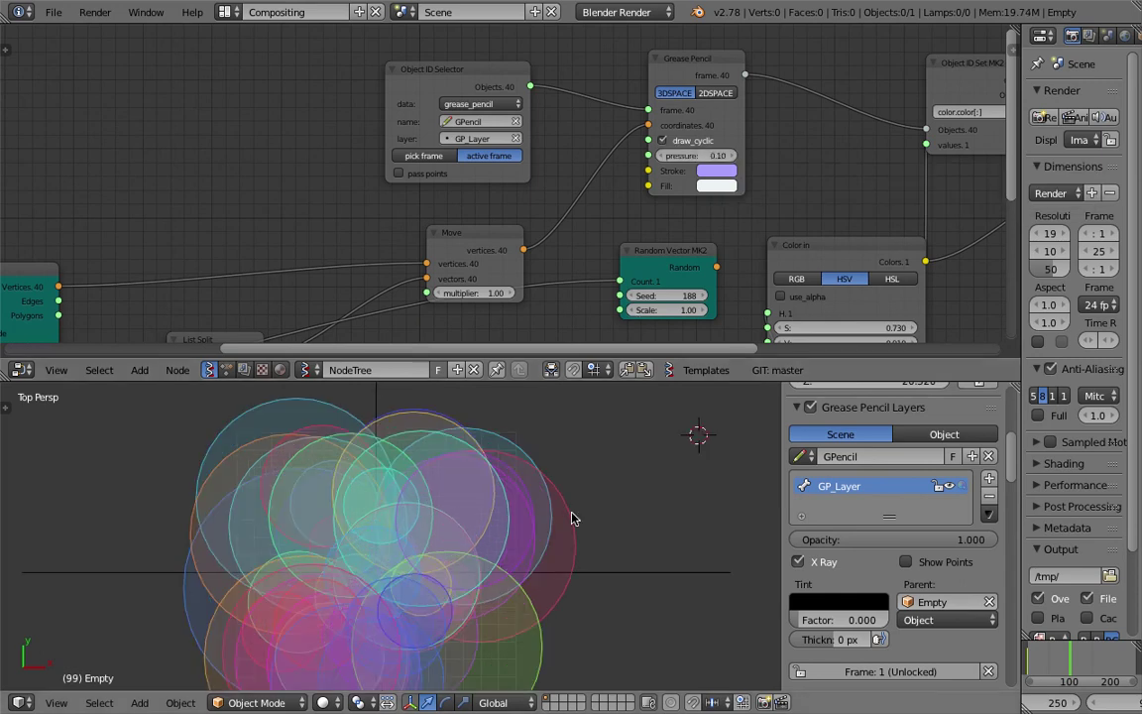
scroll(536, 525, "down", 2)
Step: Shift the Move and Object ID Selector nodes slightly to tidy the layout before the Grease Pencil node
middle_click_drag(527, 195, 532, 161)
left_click_drag(485, 213, 446, 191)
left_click_drag(486, 149, 476, 136)
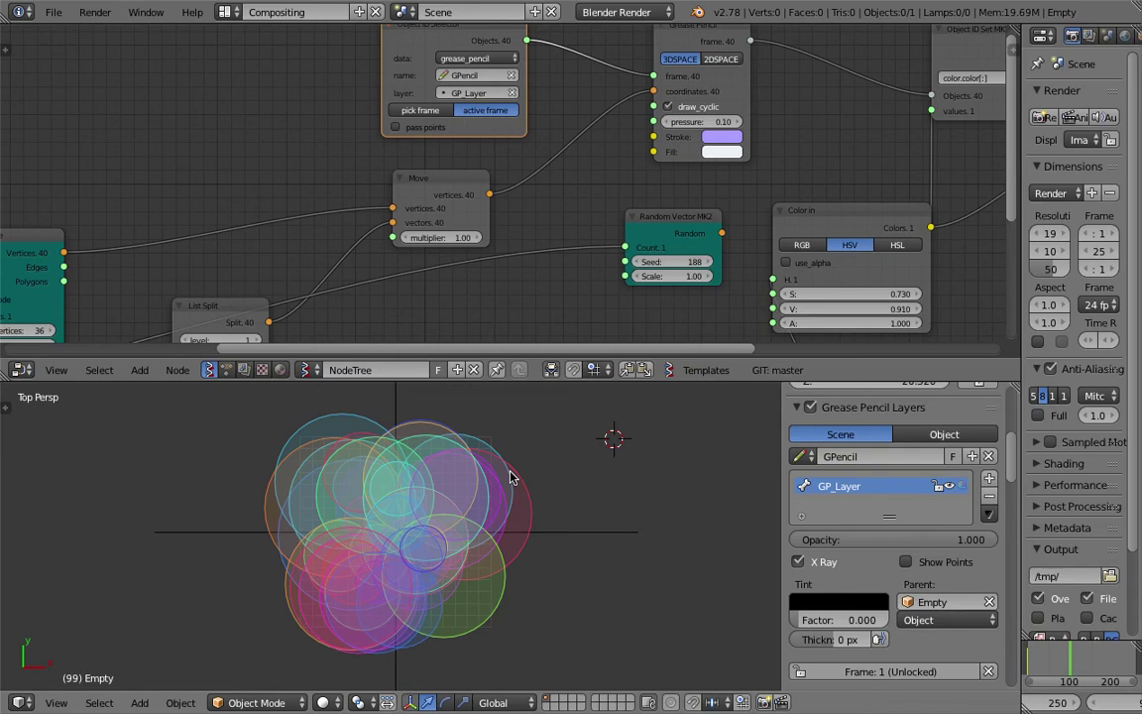
scroll(544, 253, "down", 5)
scroll(511, 226, "up", 2)
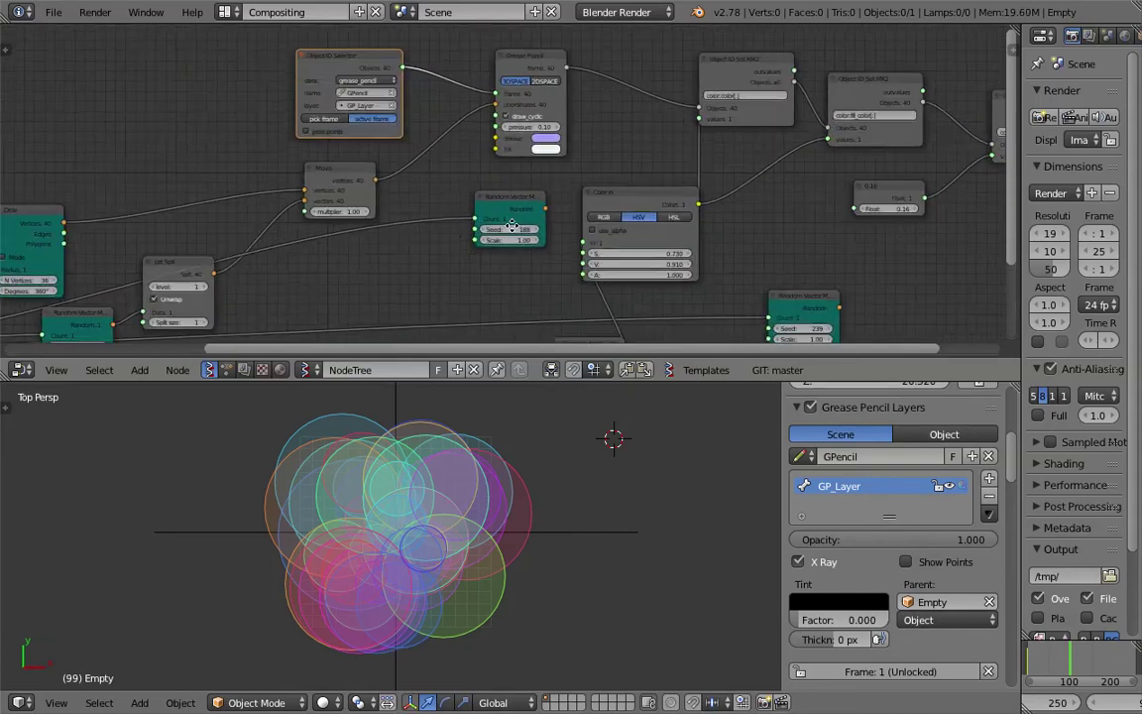
Step: Switch to the nortikin/sverchok GitHub repository page in the browser and open its clone or download options
scroll(602, 258, "down", 2)
scroll(681, 237, "up", 2)
key("ctrl+Right")
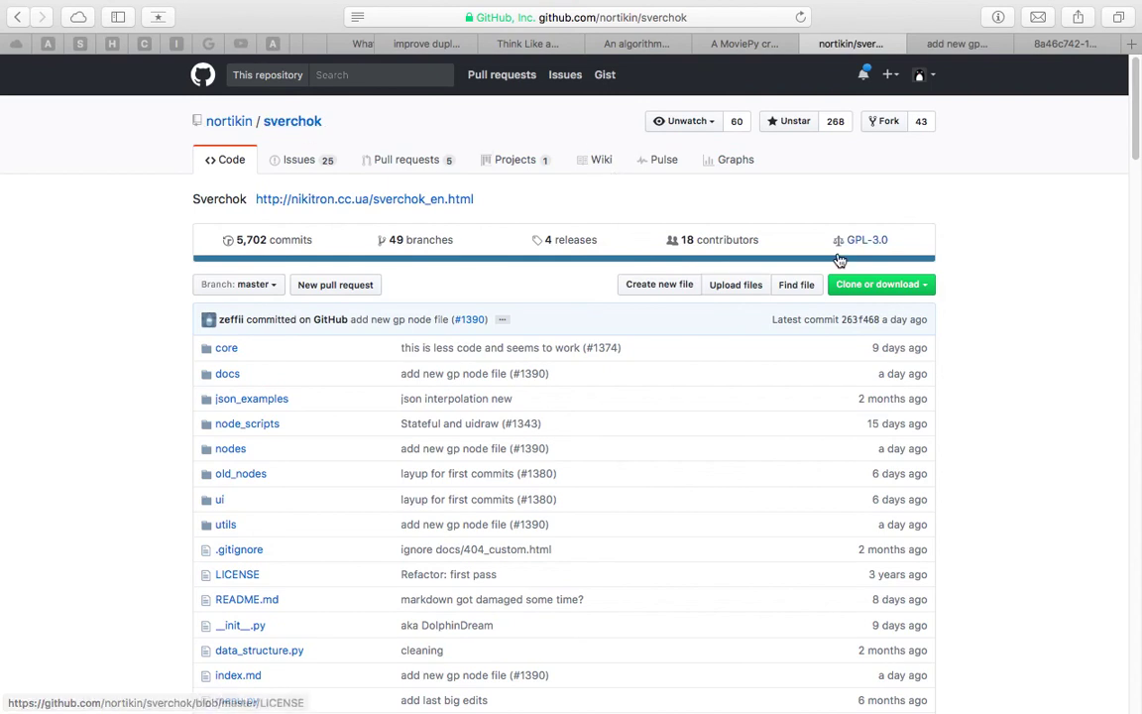
left_click(870, 285)
left_click(866, 403)
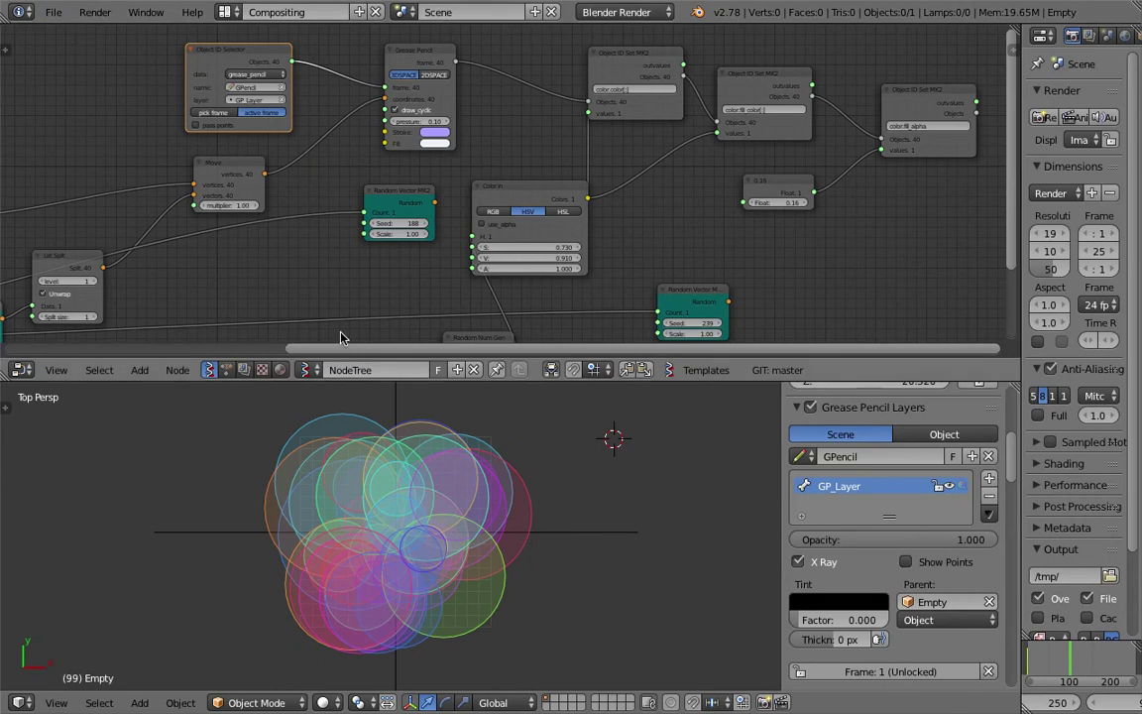
Step: Give the 3D view more height and fit the whole node tree into the reduced node editor
left_click_drag(374, 384, 377, 341)
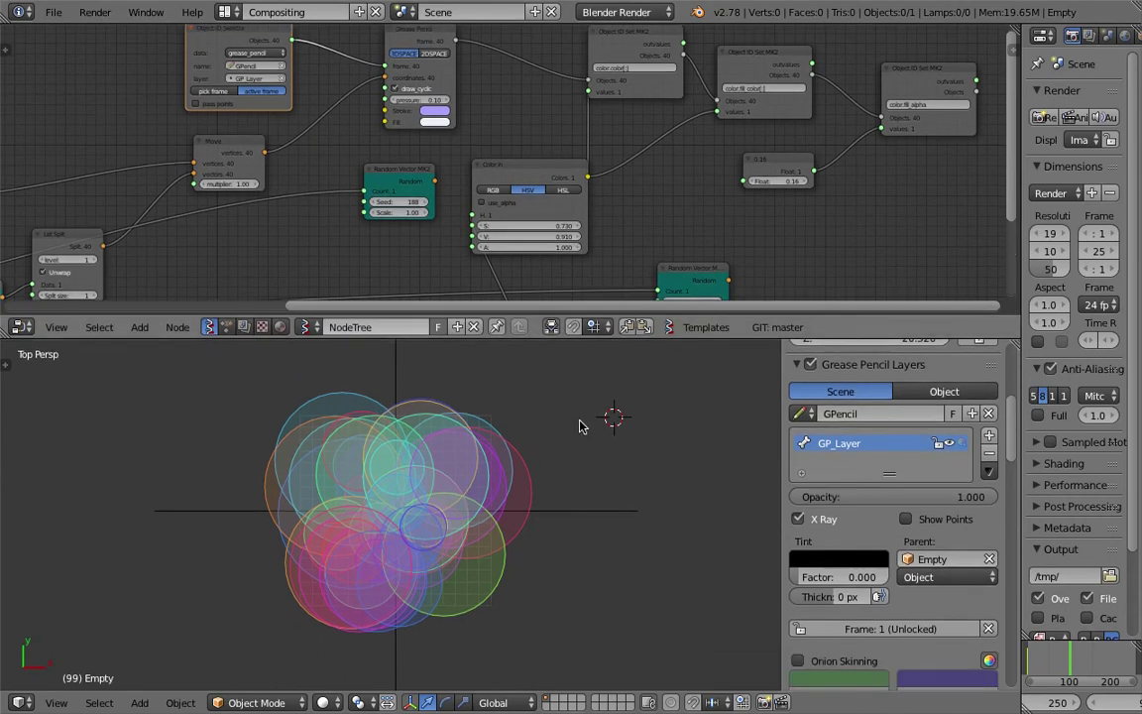
scroll(605, 197, "down", 2)
middle_click_drag(458, 141, 585, 109)
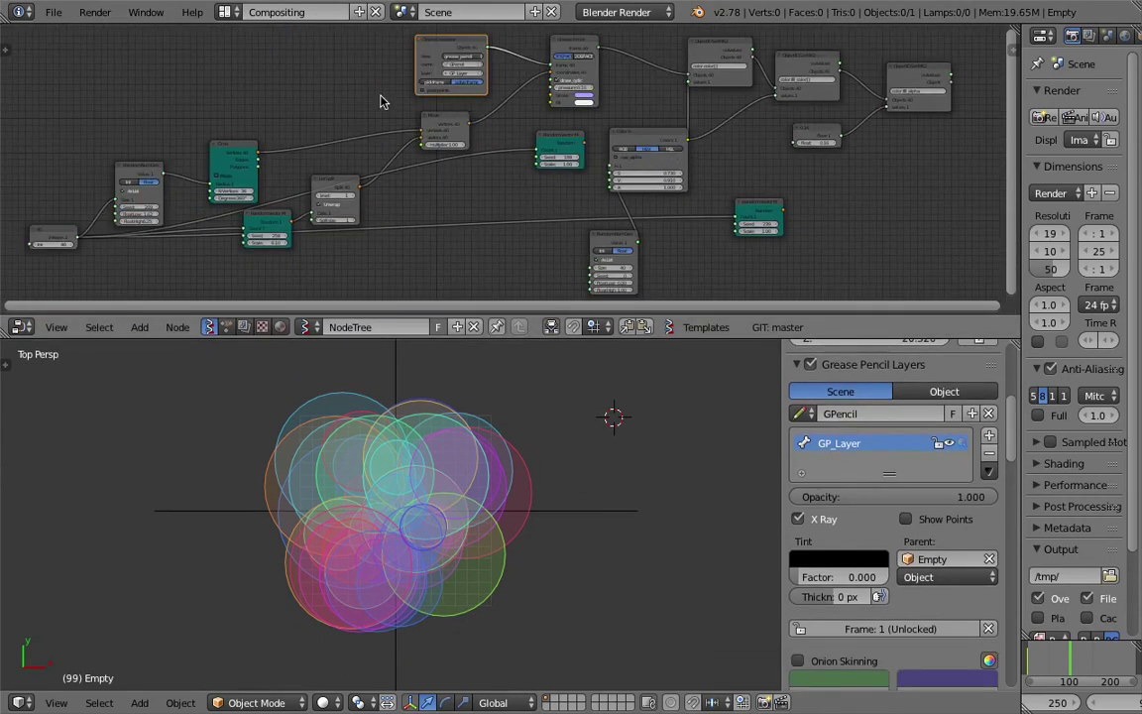
Step: Move the Circle node up and closer to the Object ID Selector node, and save the Blender file
left_click_drag(227, 158, 279, 105)
key("ctrl+s")
key("Return")
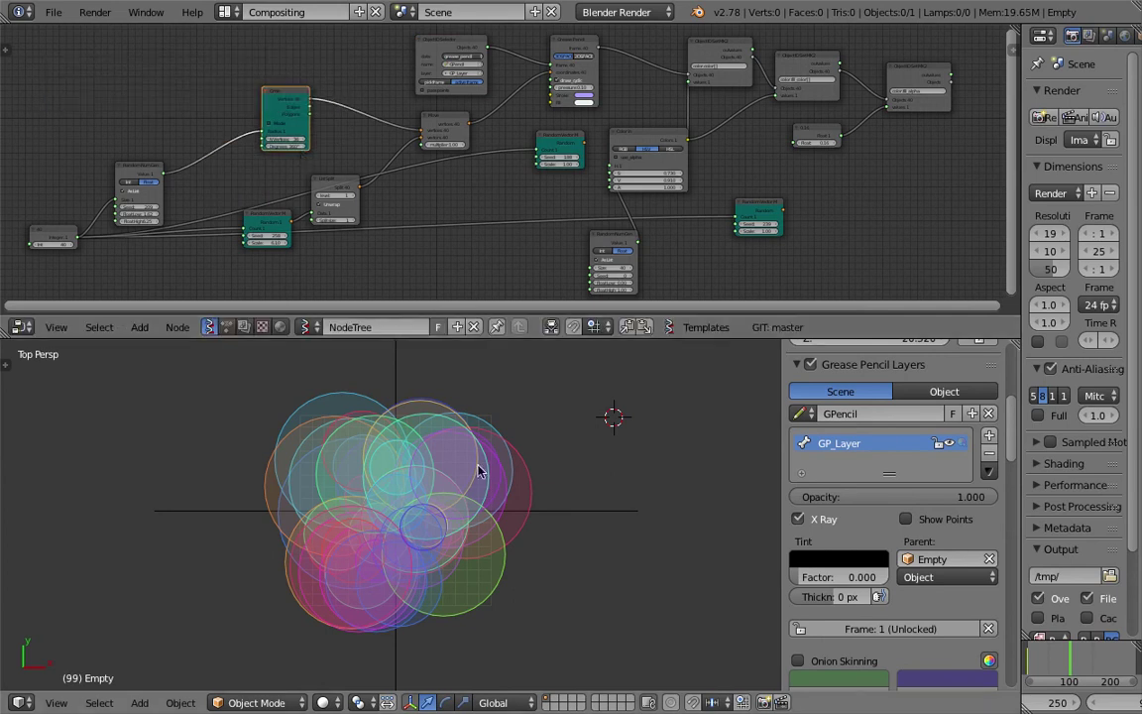
Step: Shift the Circle node closer to the Move node and inspect the grease pencil circles from an oblique angle
scroll(483, 492, "up", 3)
middle_click_drag(483, 492, 545, 446)
scroll(357, 193, "up", 1)
scroll(347, 177, "up", 3)
left_click_drag(193, 114, 260, 127)
middle_click_drag(506, 498, 543, 502)
scroll(378, 508, "down", 3)
middle_click_drag(378, 508, 440, 524)
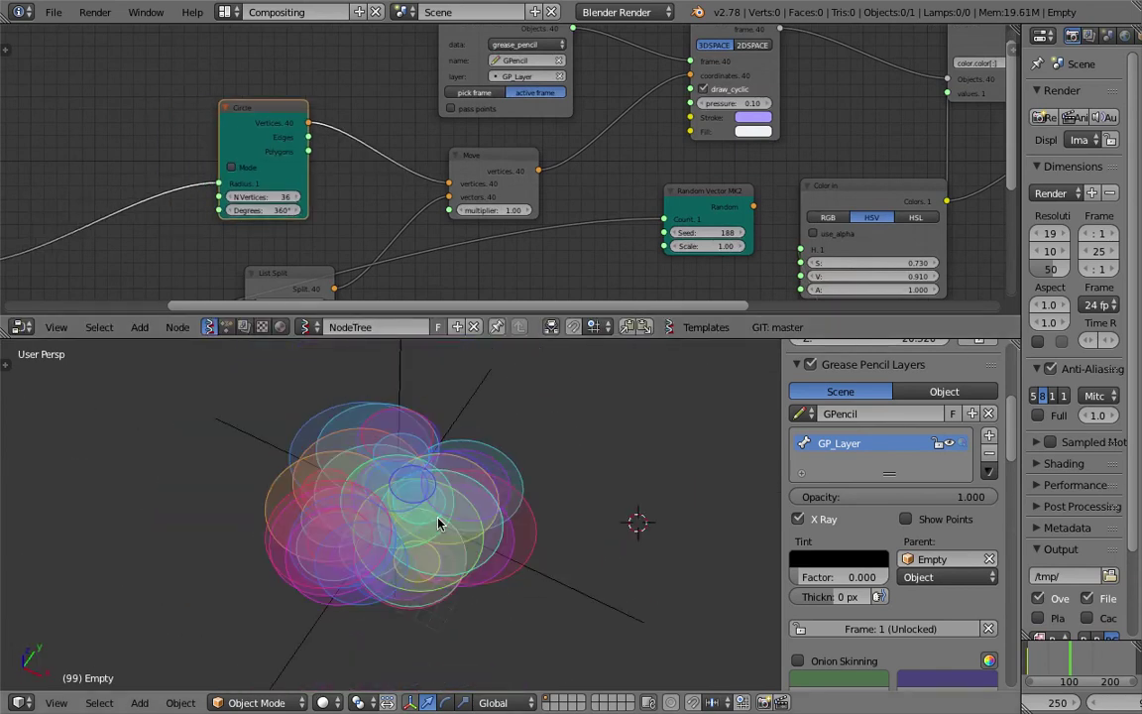